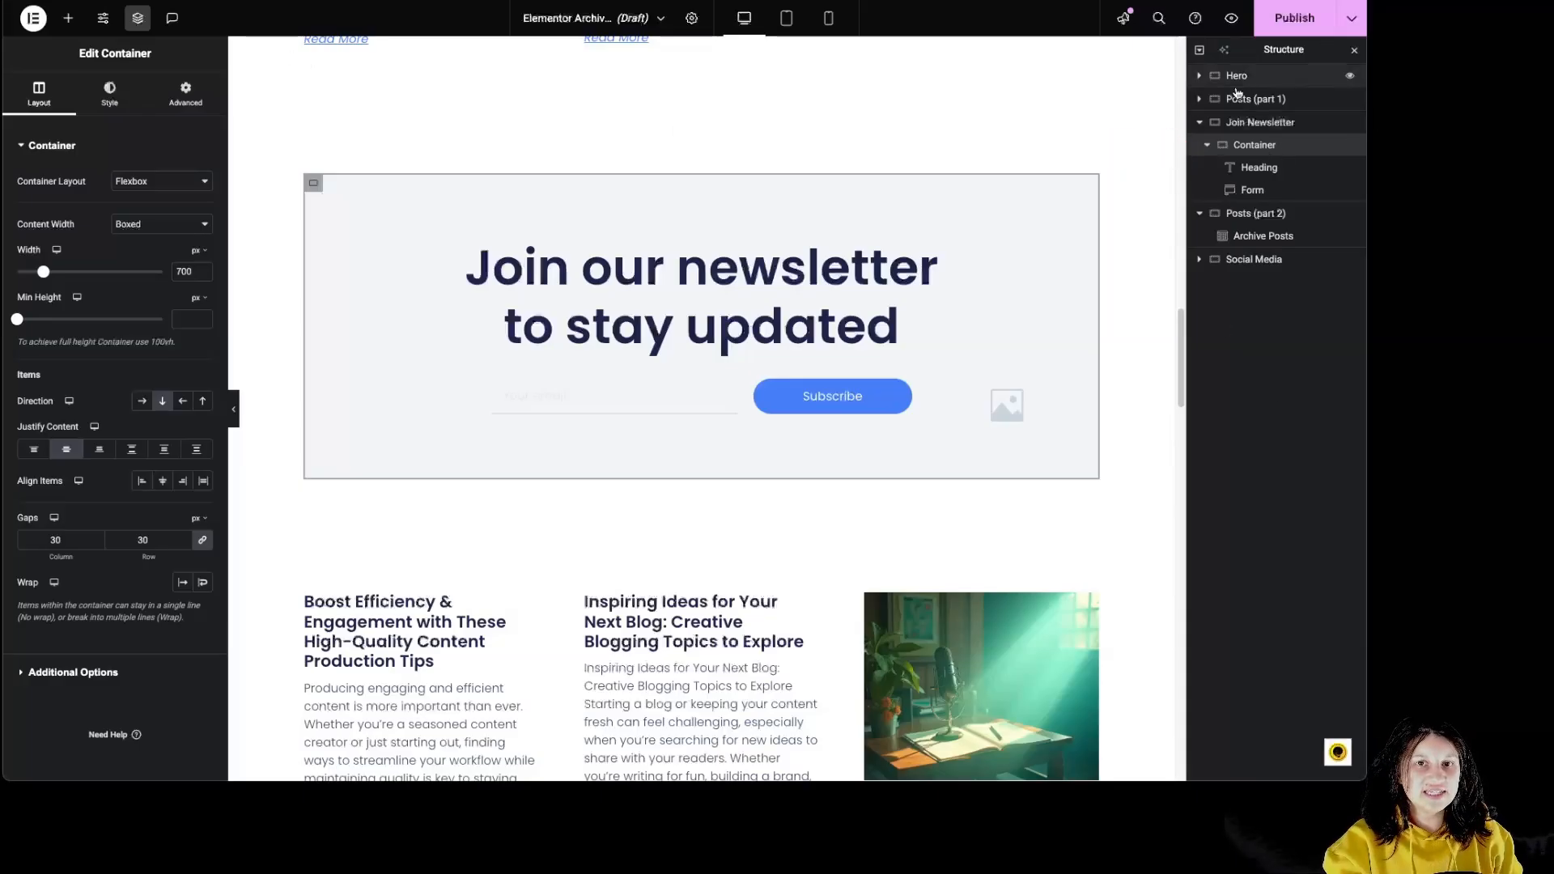
Try hiding and reshowing the Structure panel, and float it over the page before docking it back.
click(136, 21)
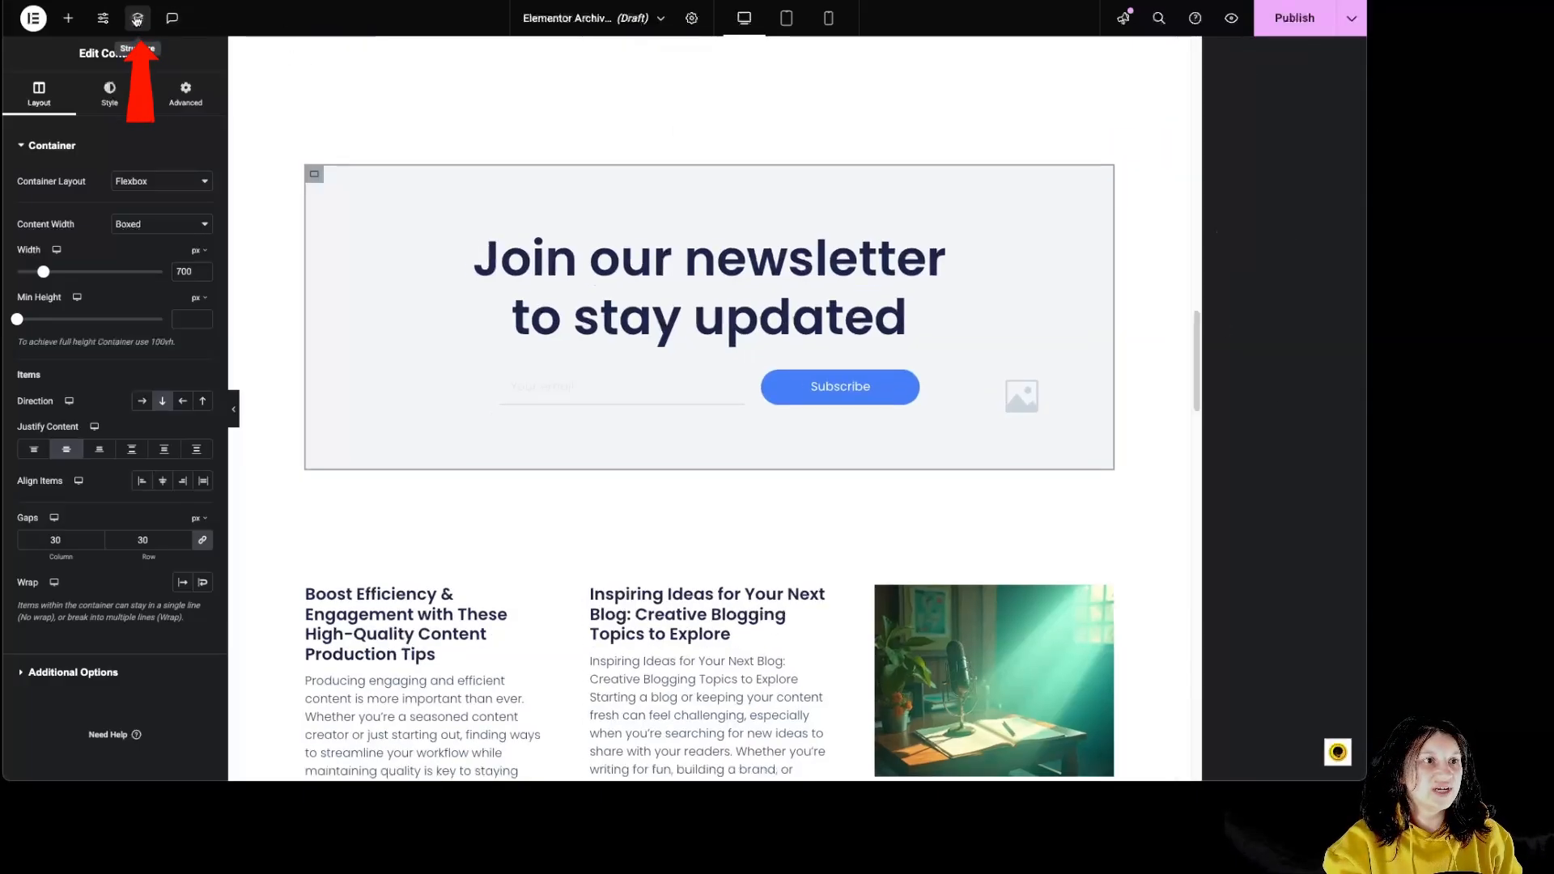
click(137, 21)
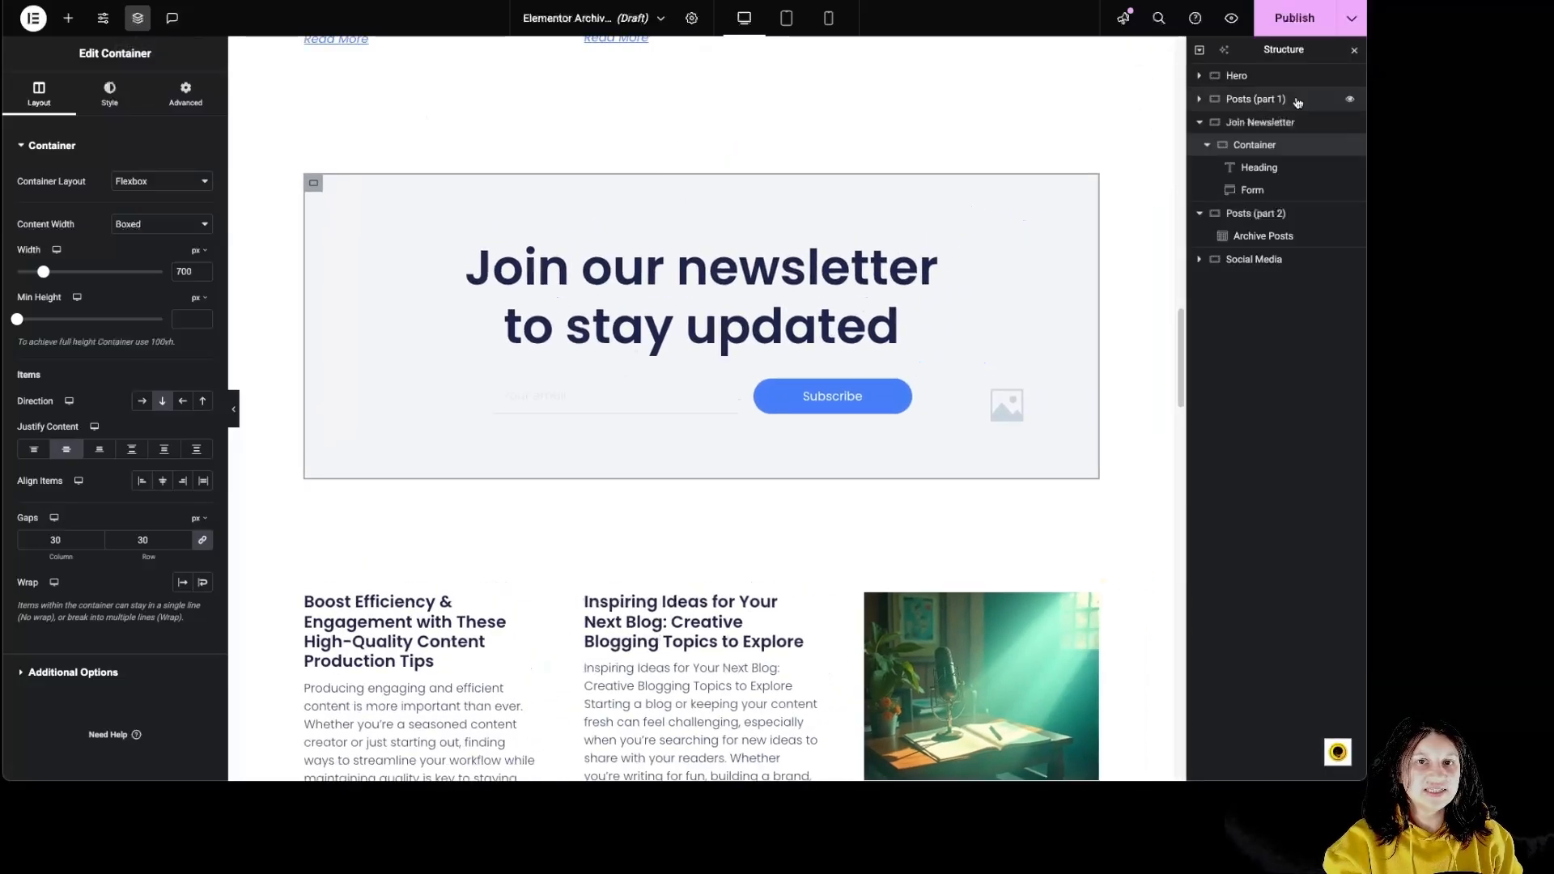
drag(1293, 51, 1081, 184)
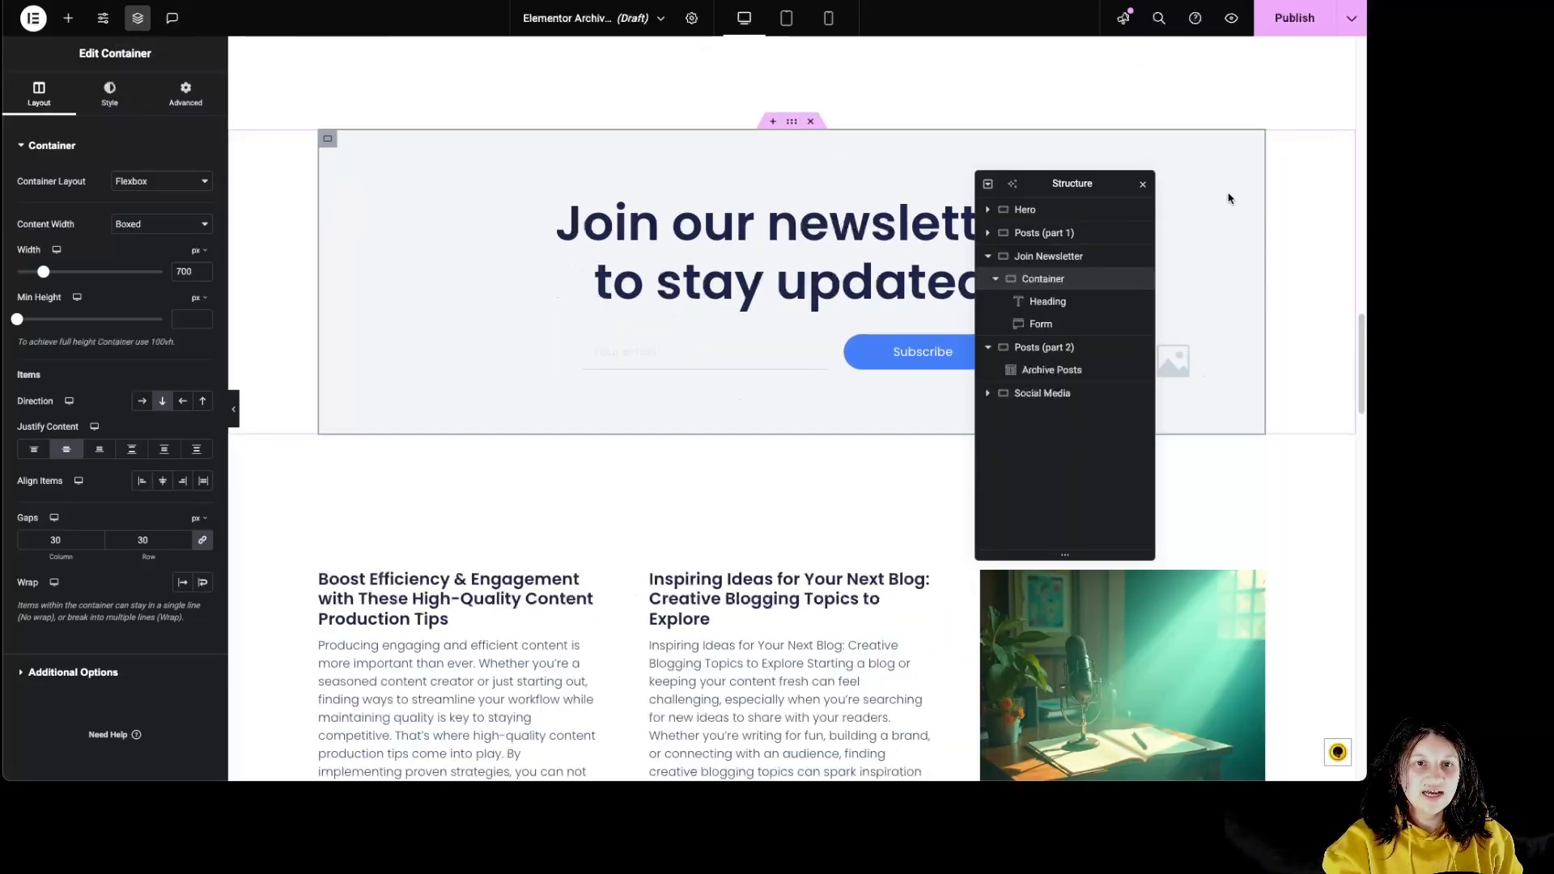
drag(1076, 183, 1323, 214)
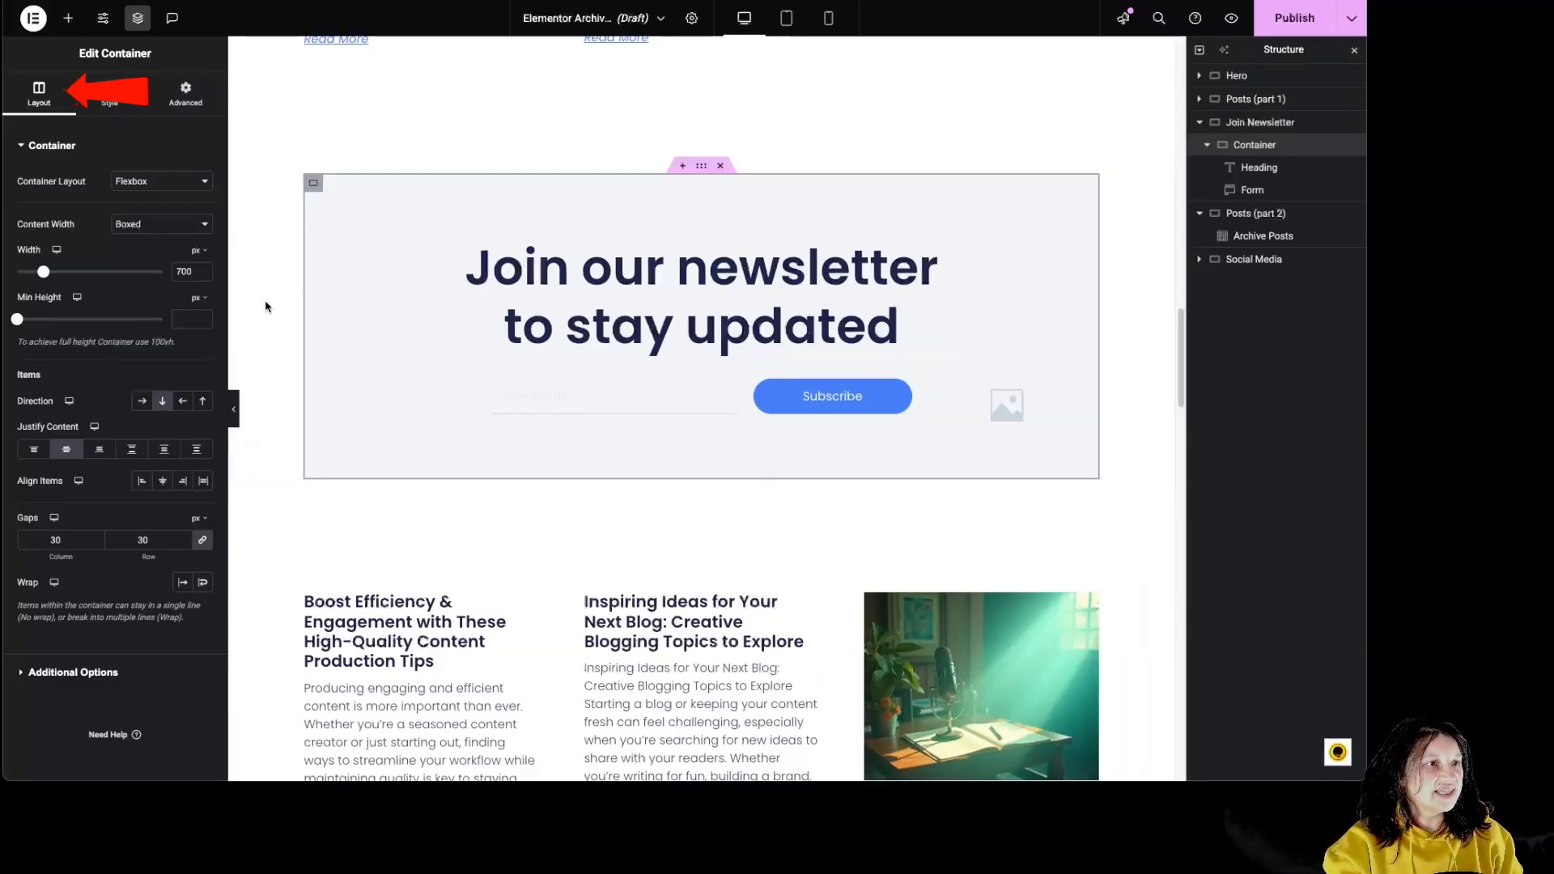
Review the newsletter container's layout, style and advanced settings, and remove its placeholder background image.
click(114, 97)
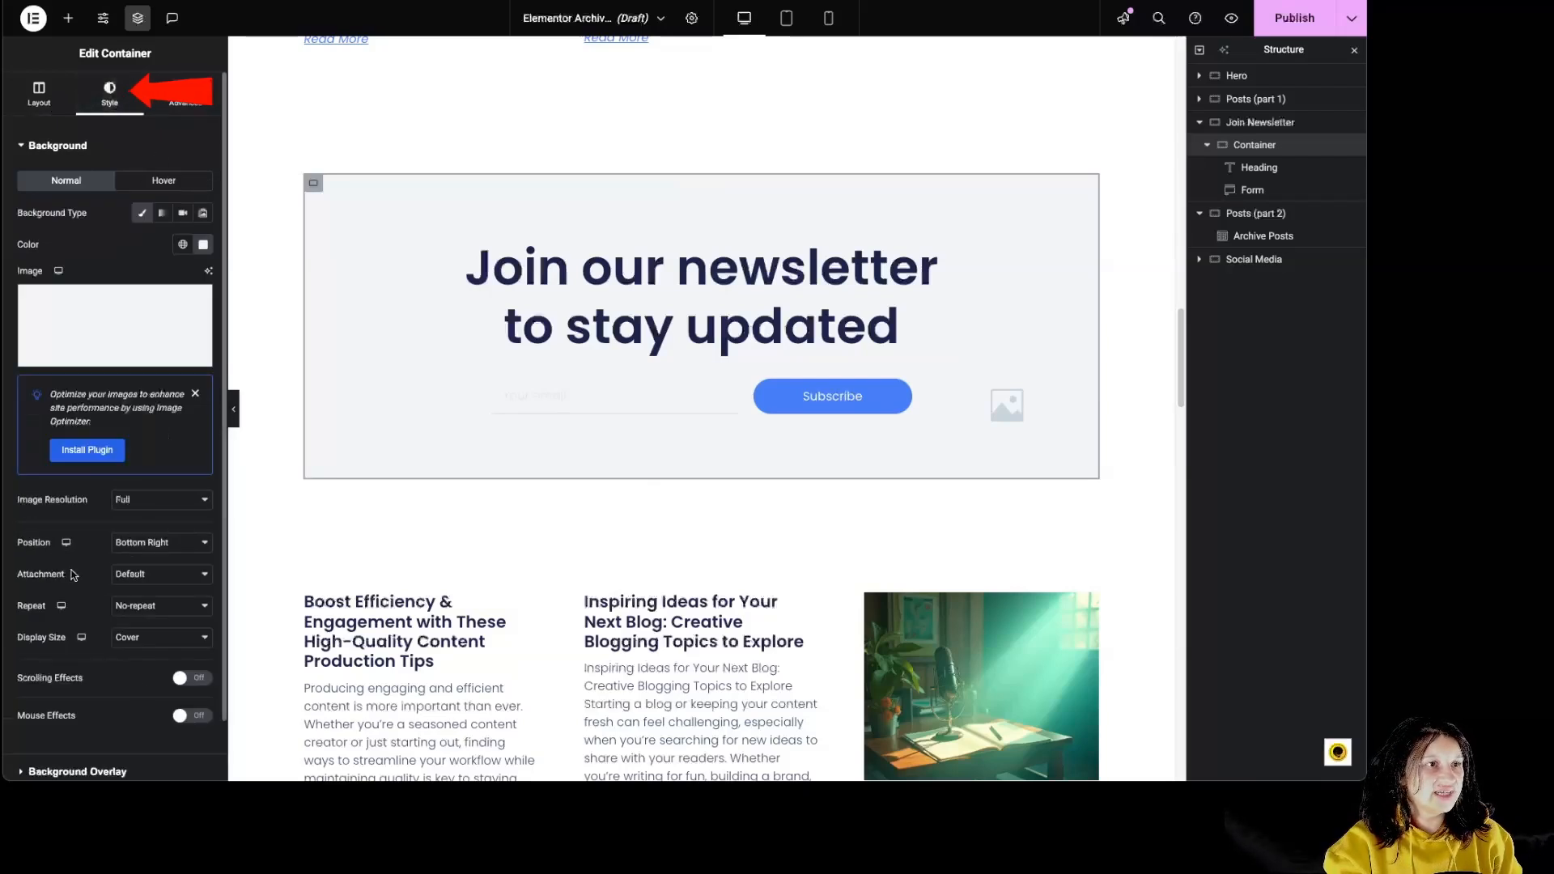
click(185, 90)
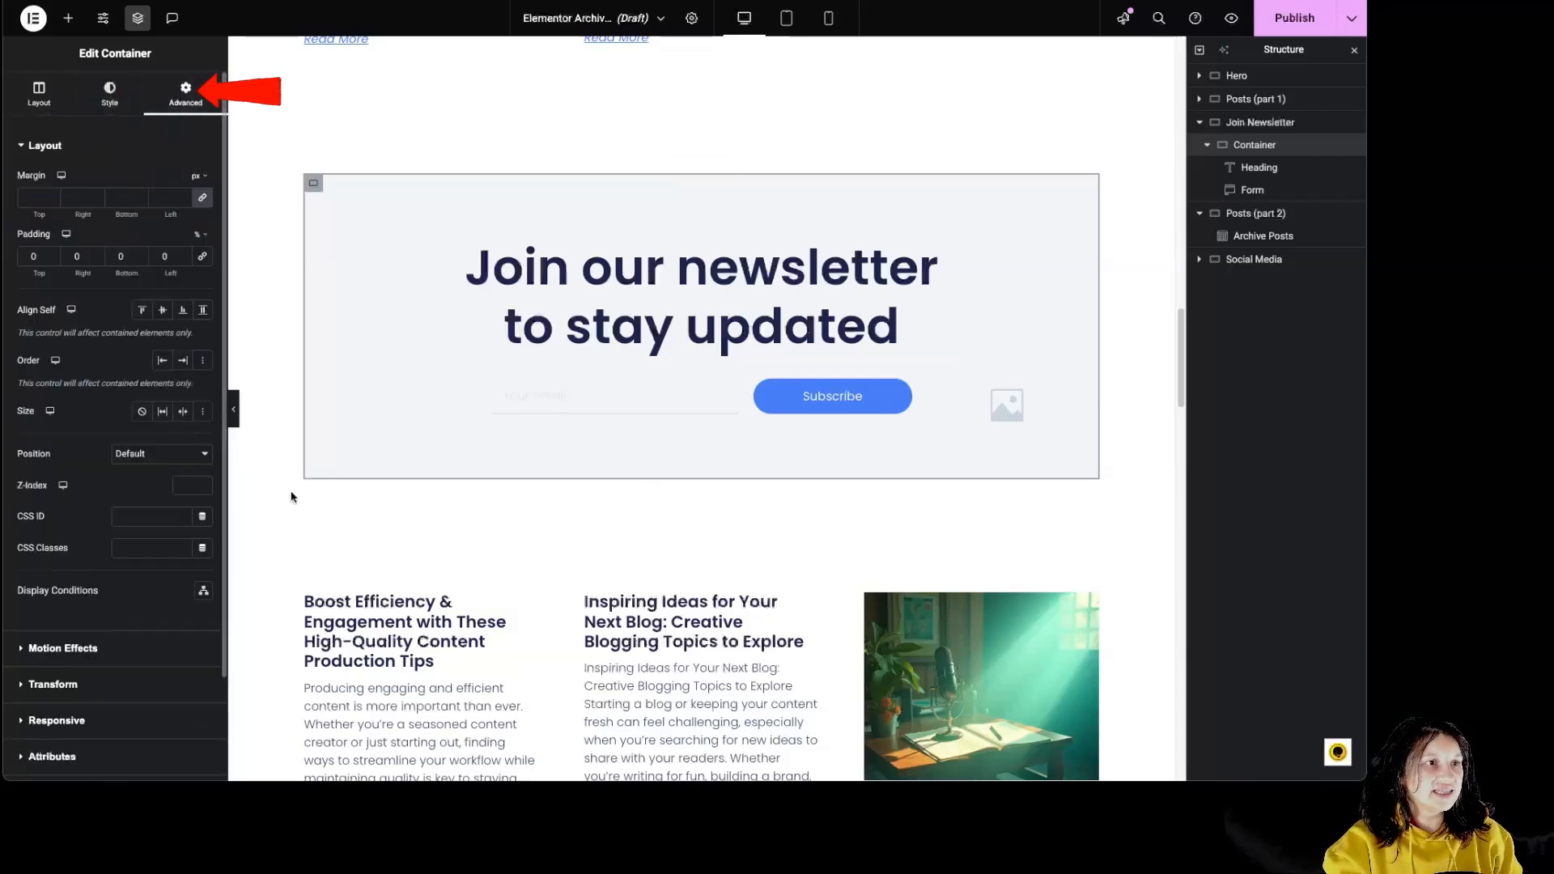
click(109, 95)
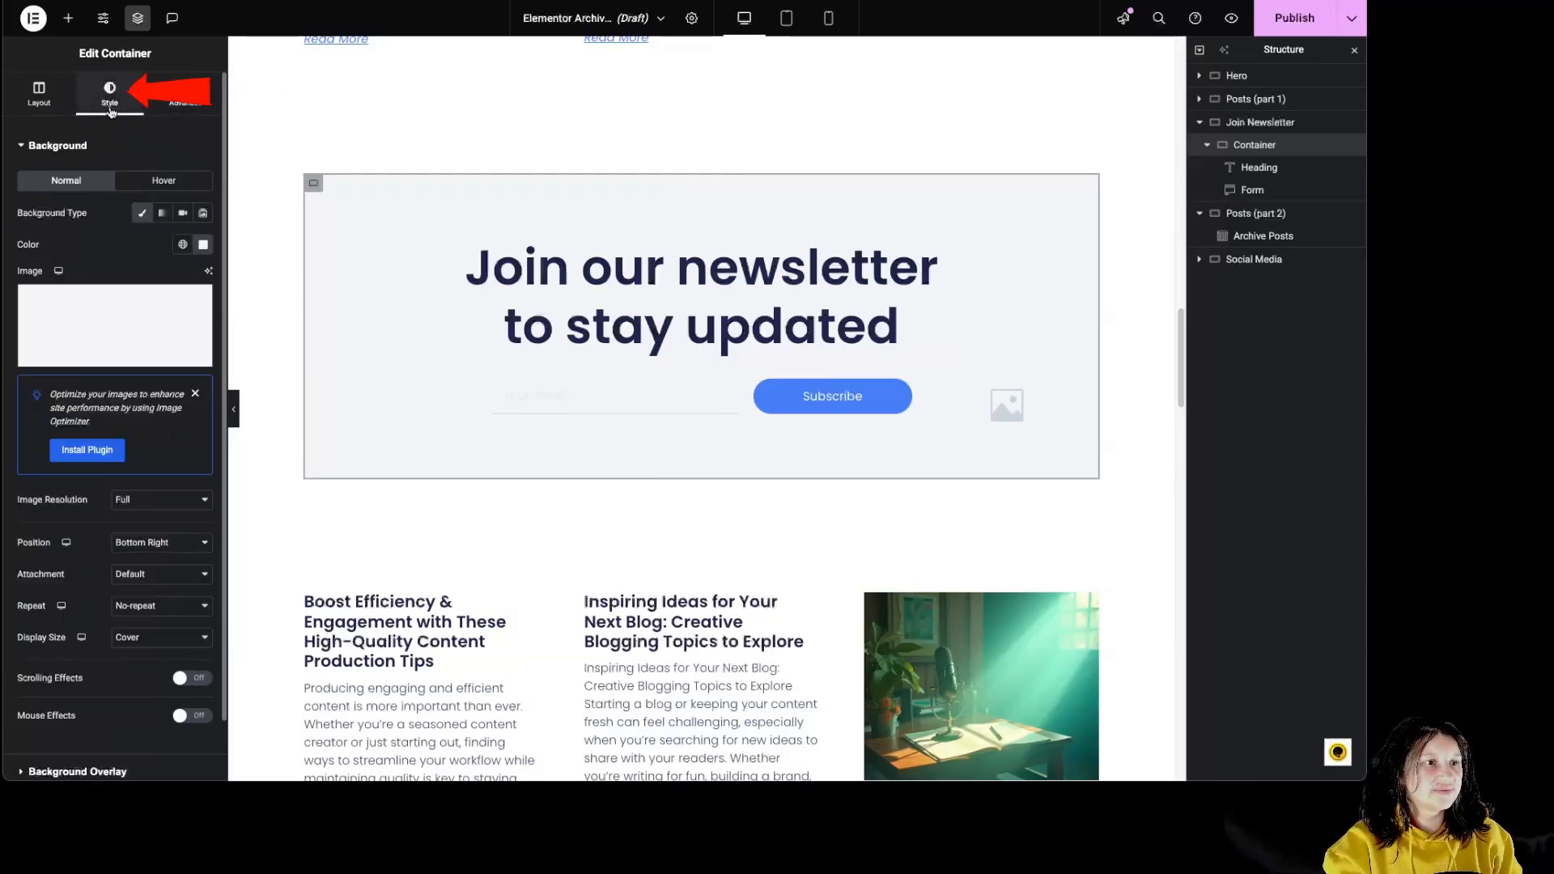
mouse_move(205, 302)
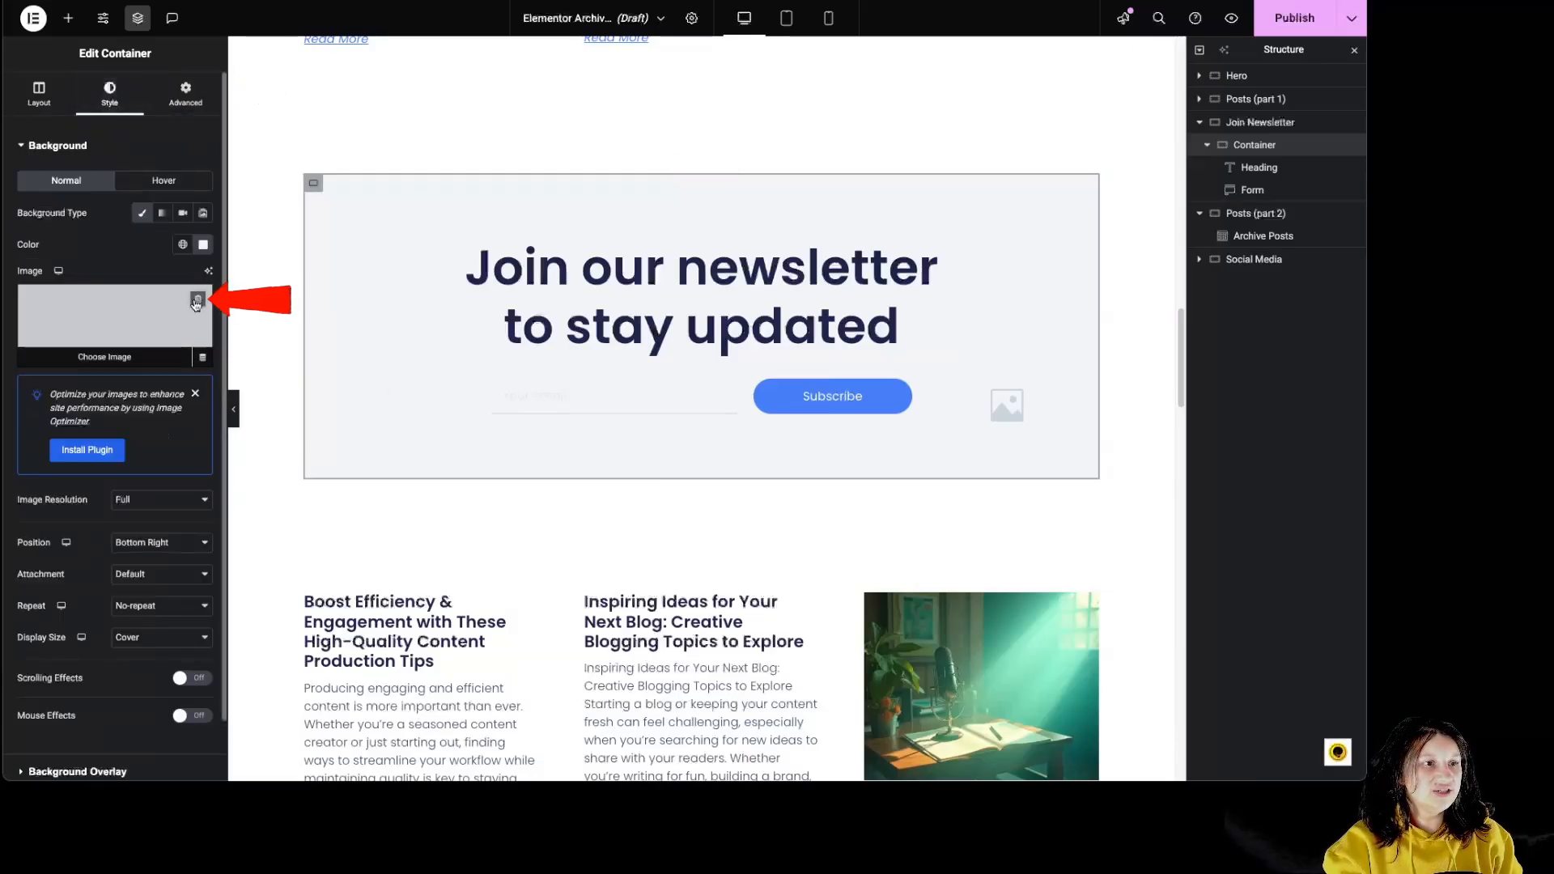
click(198, 299)
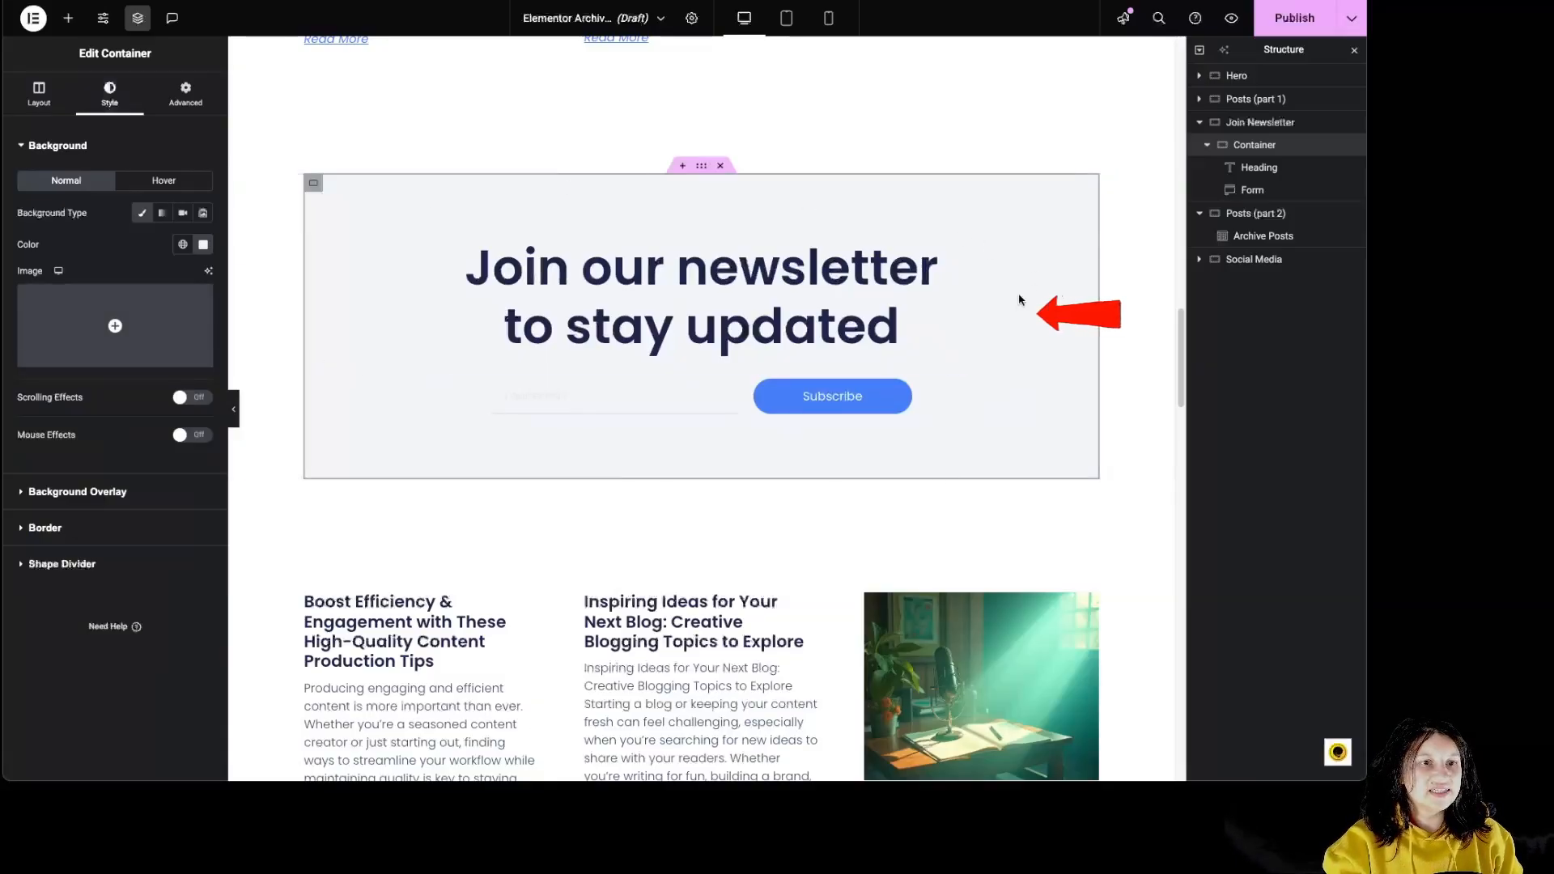
Select the inner container of the Hero section holding the Blog Name heading for editing.
scroll(661, 445, down, 10)
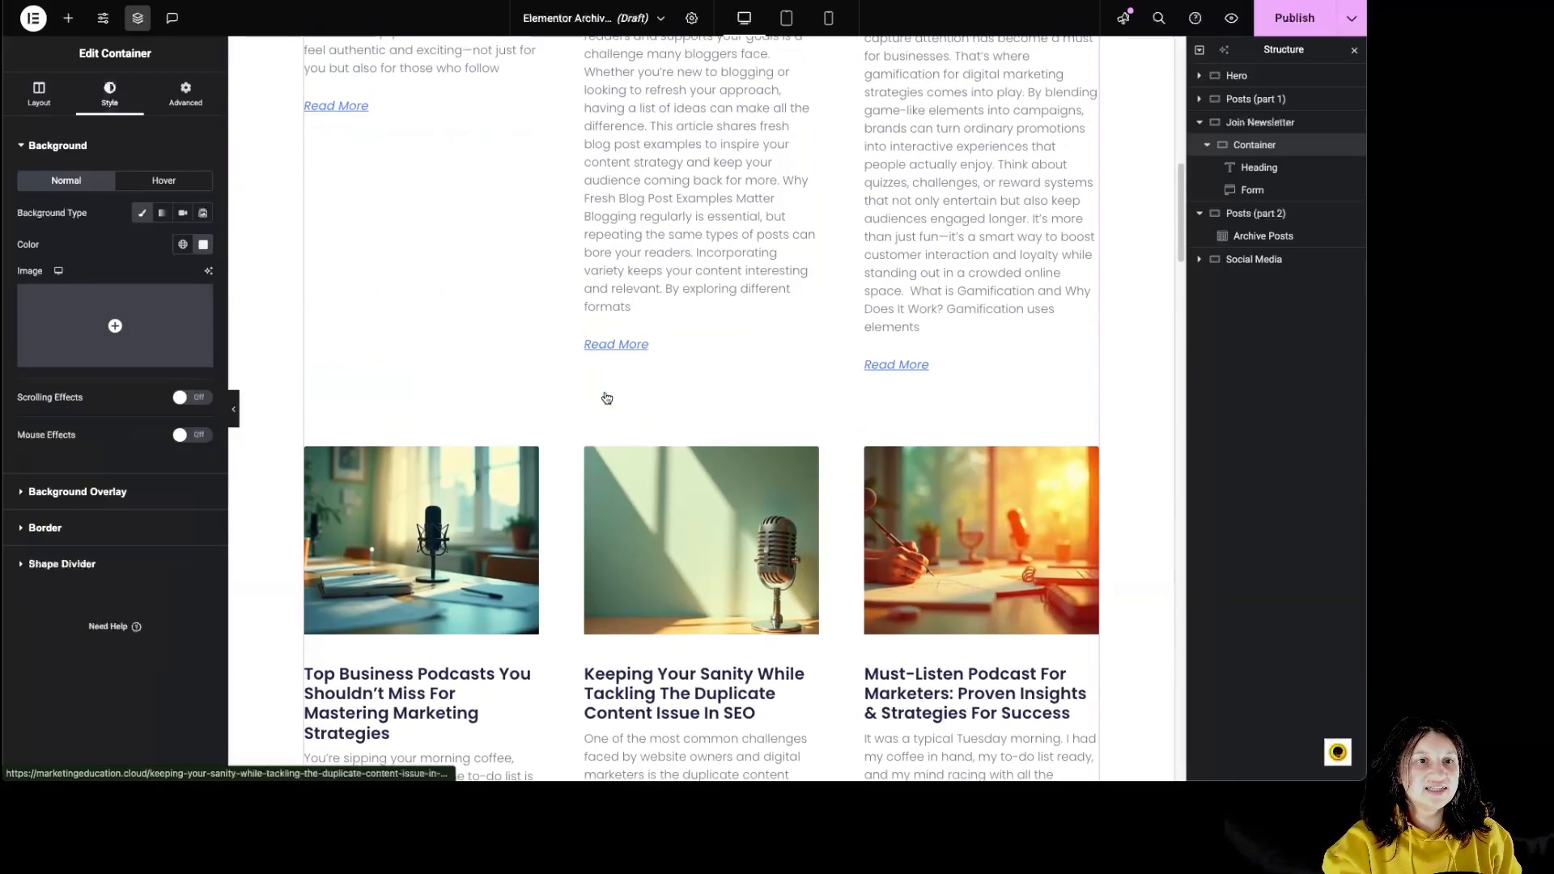
scroll(608, 395, up, 5)
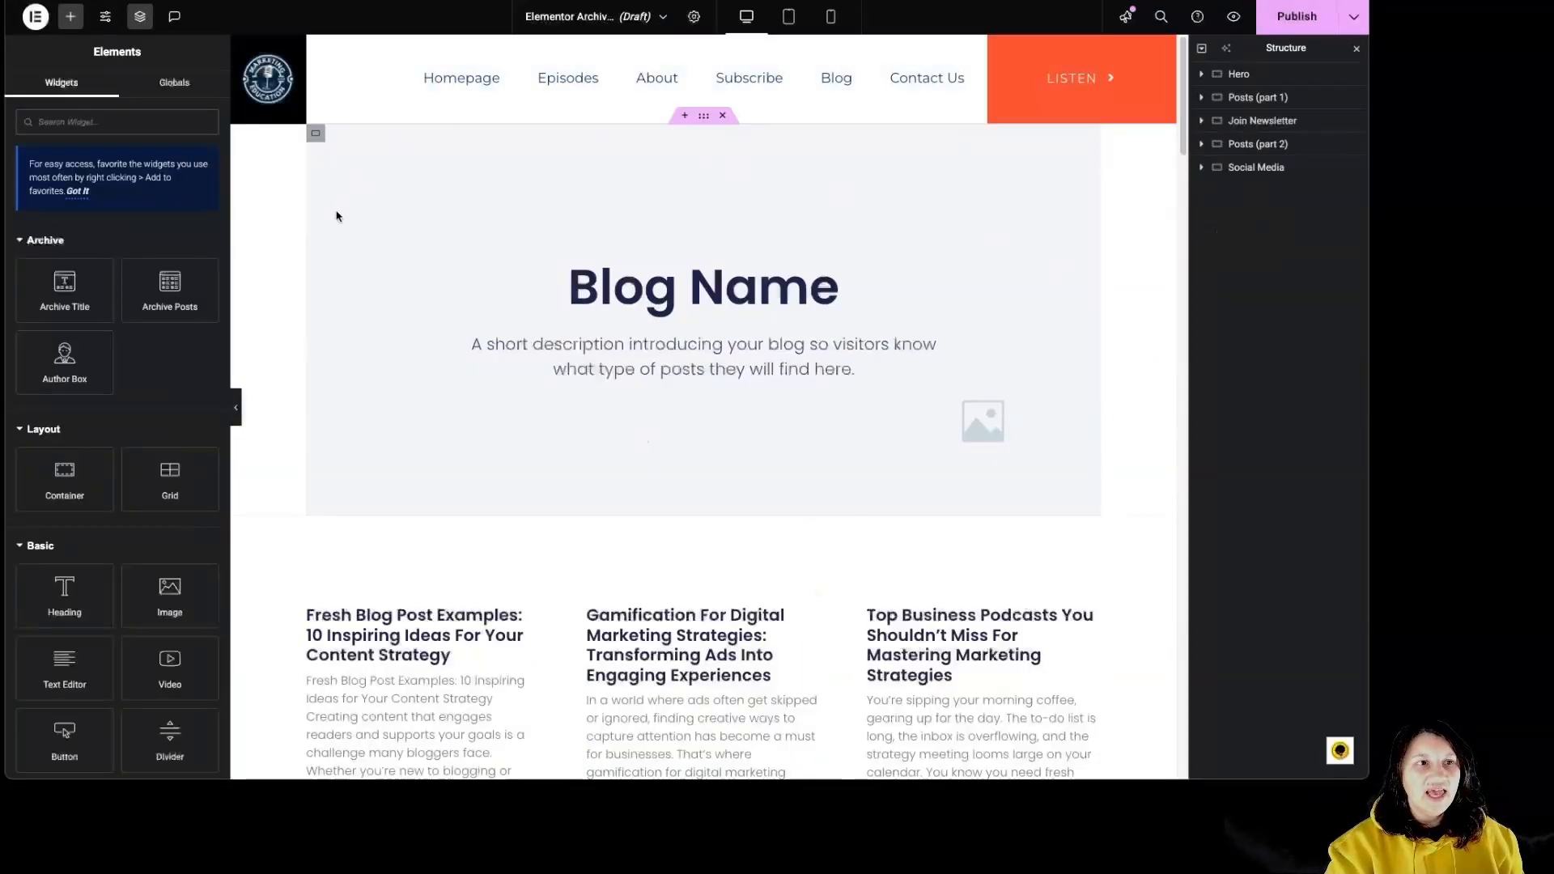
click(316, 137)
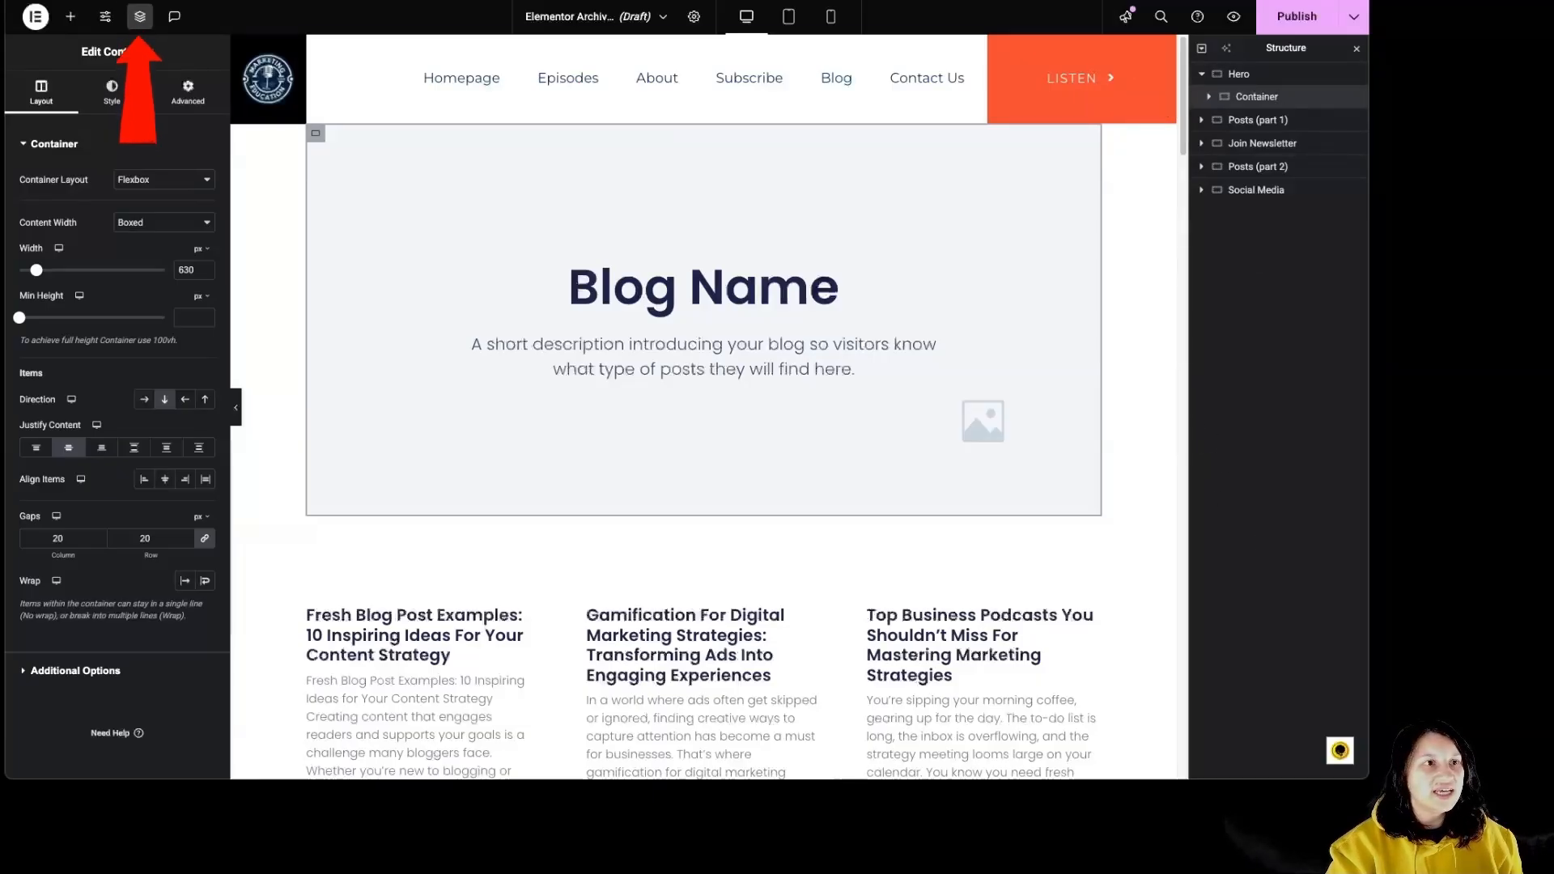
Try hiding, reshowing and moving the Structure panel while the hero container is selected.
click(139, 19)
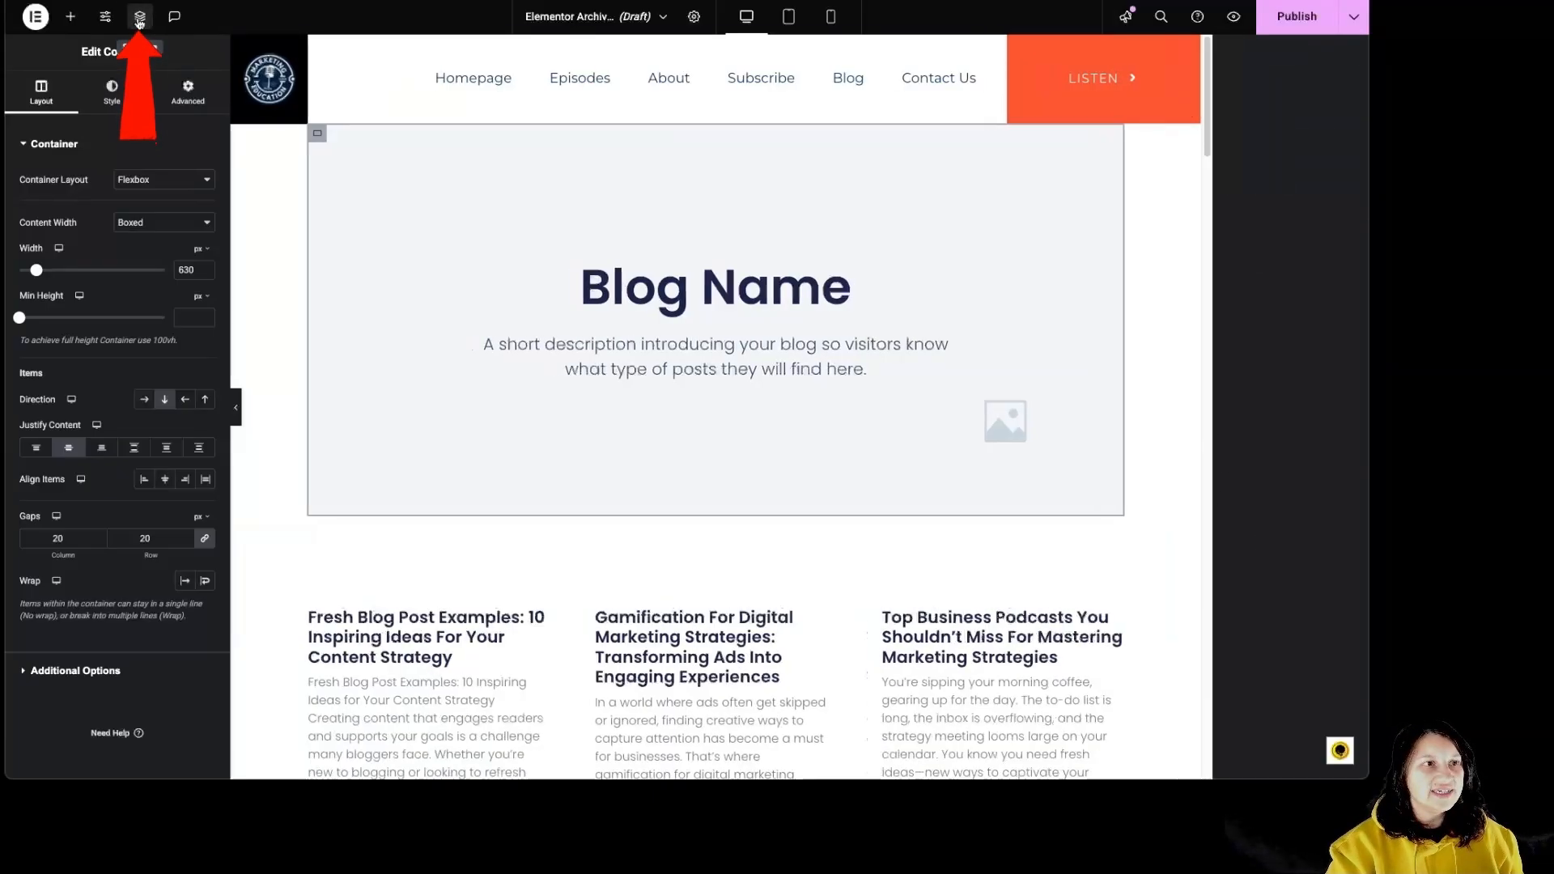
click(139, 20)
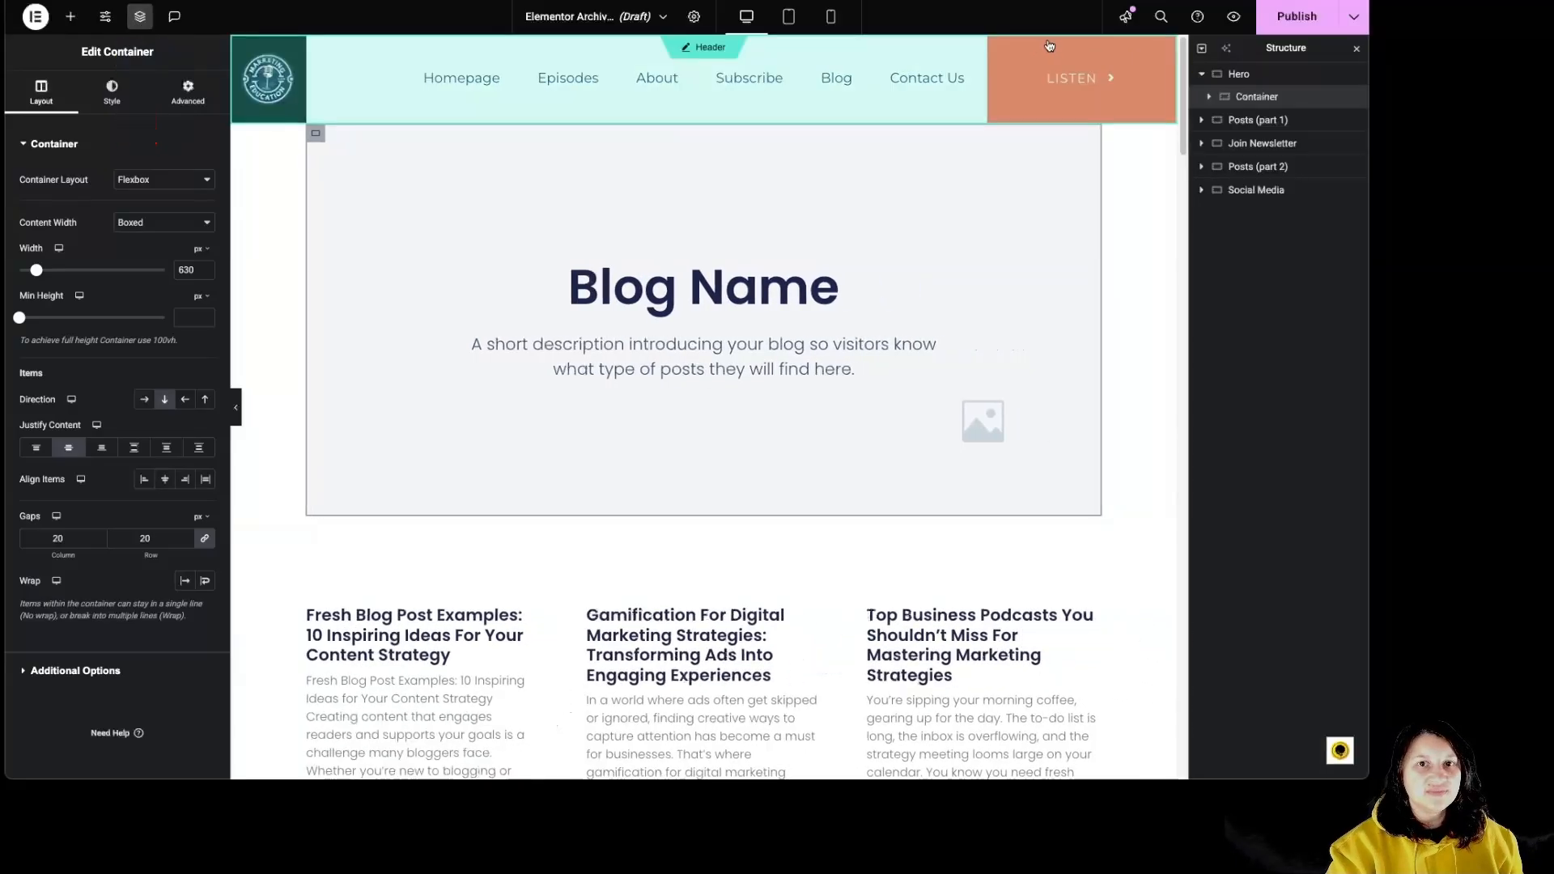
drag(1279, 52, 1368, 264)
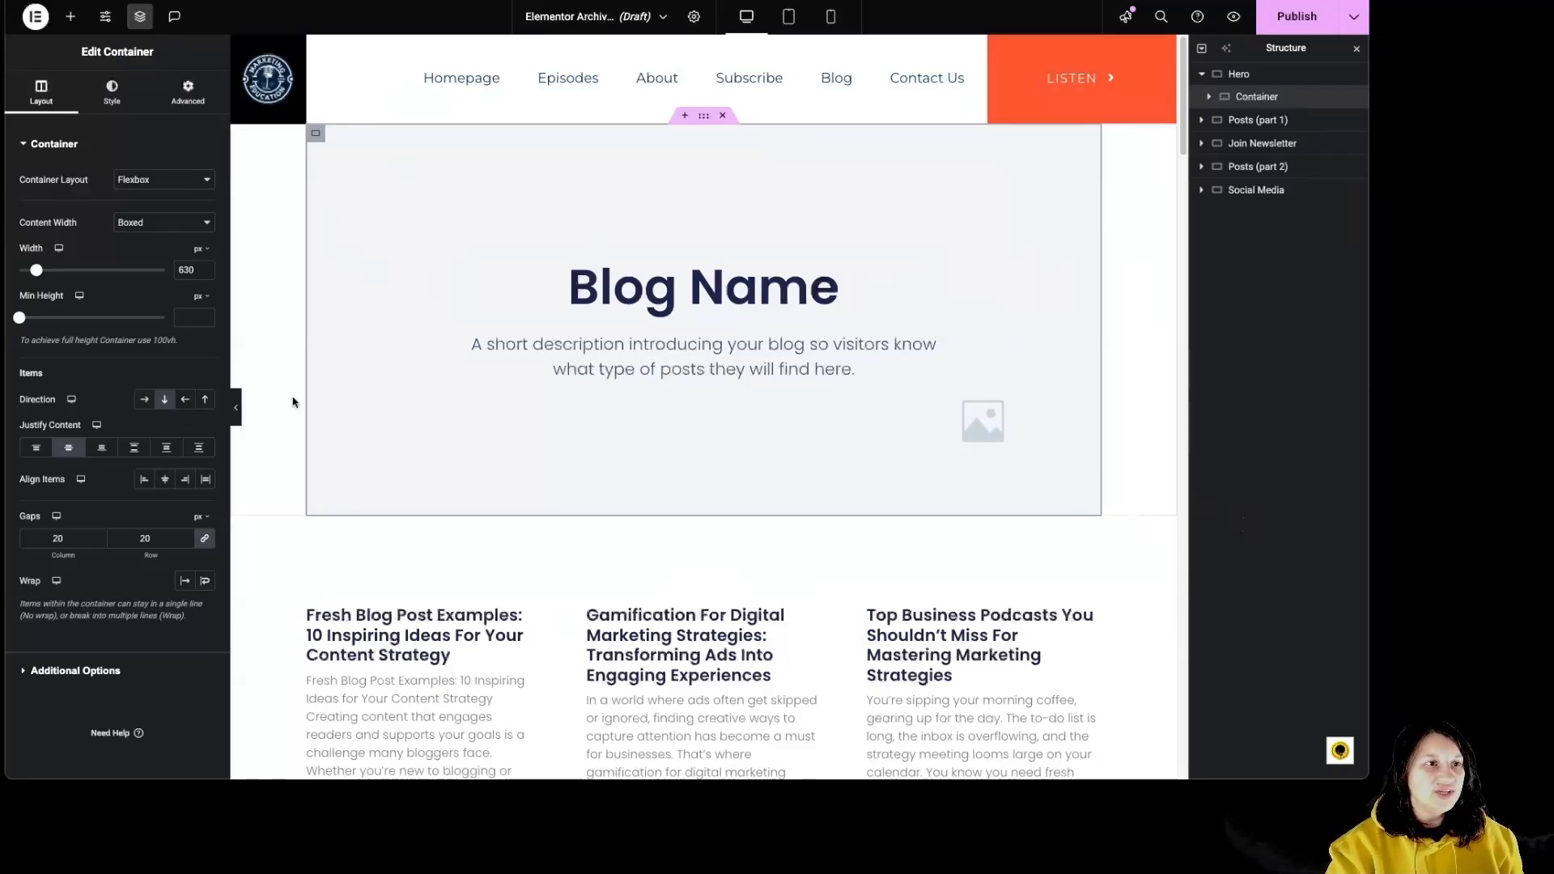
Set the hero container's boxed width to 624 px and its minimum height to 231 px.
click(112, 91)
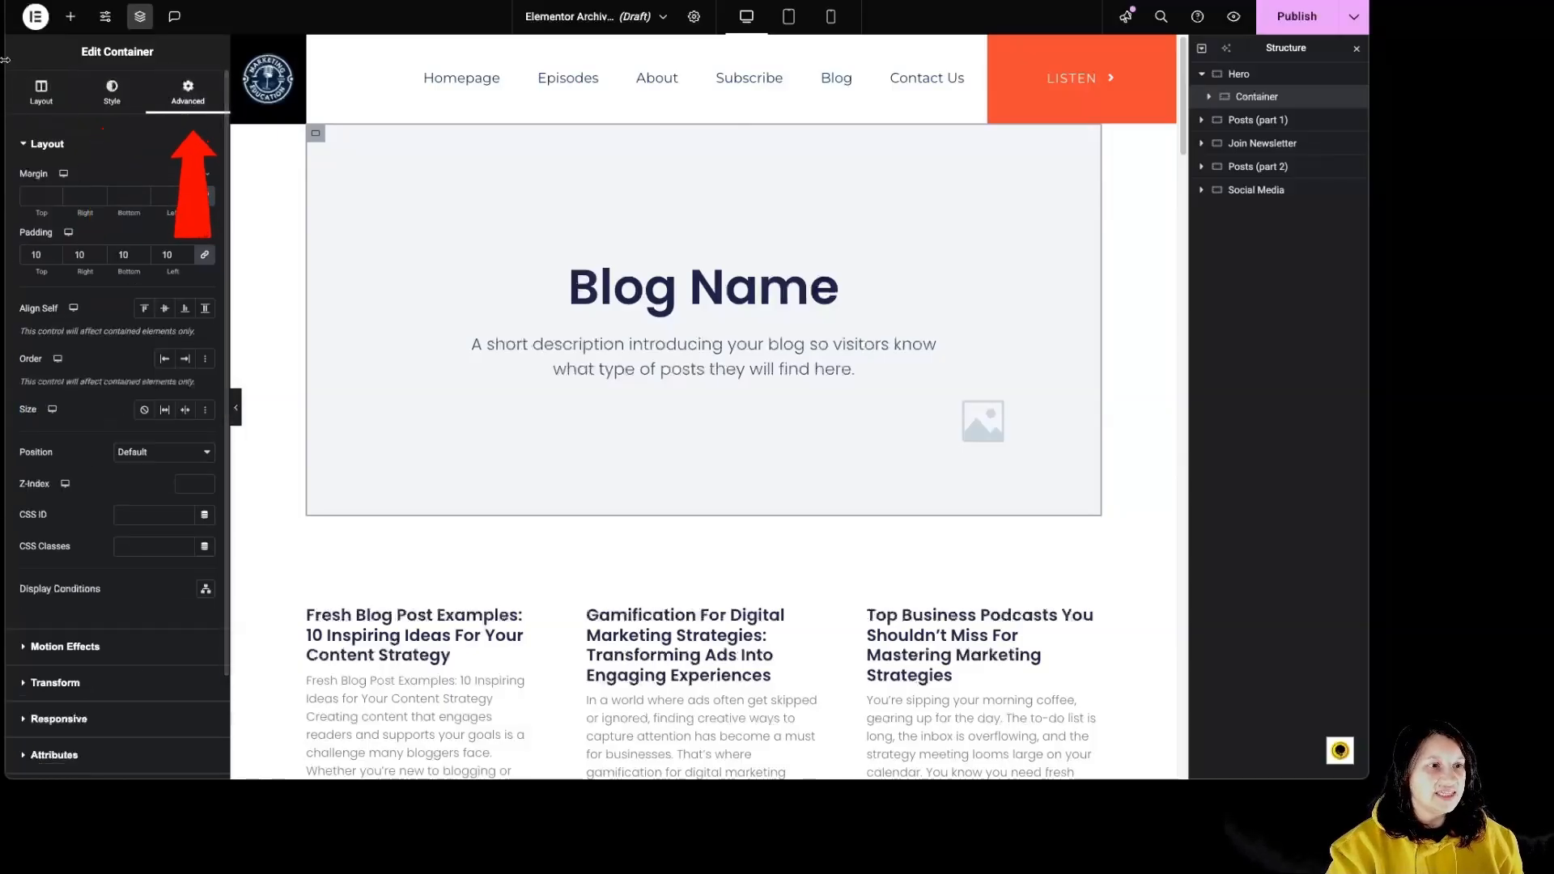
click(61, 113)
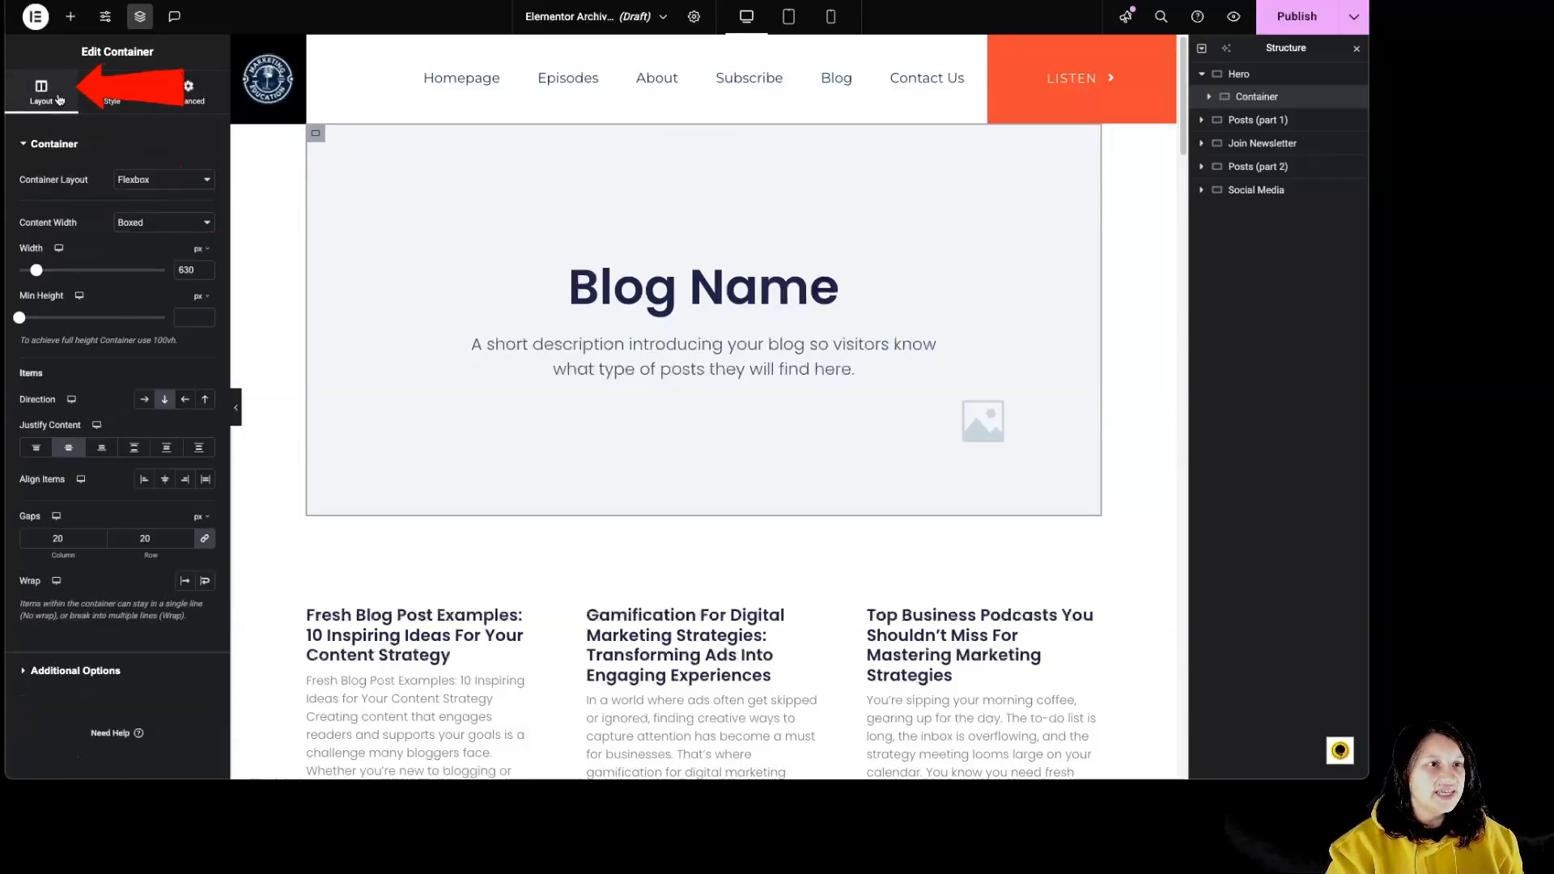
drag(37, 271, 57, 270)
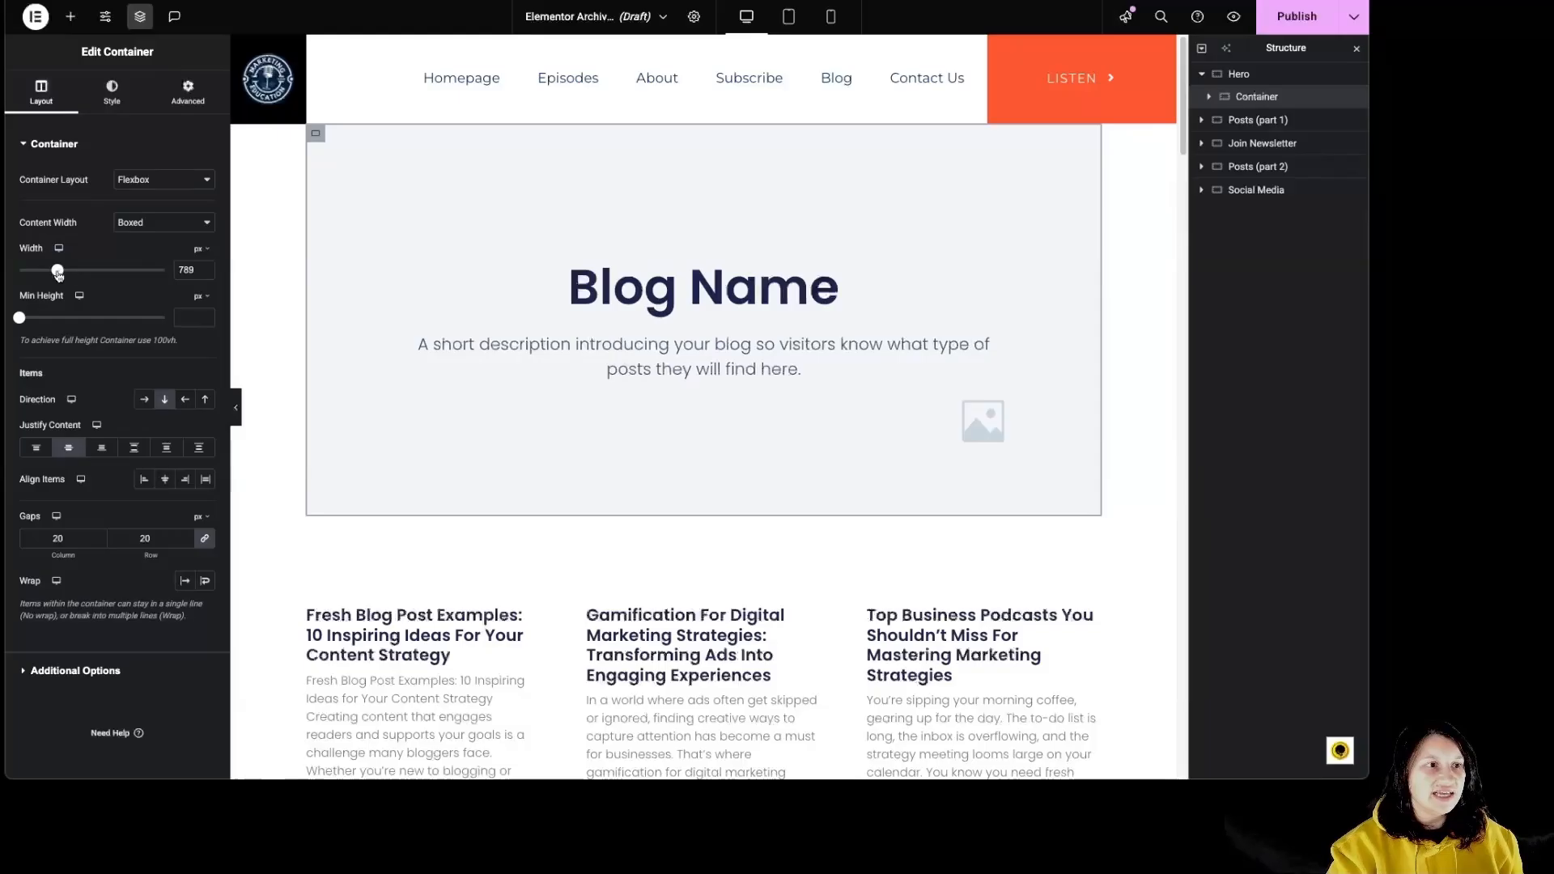
mouse_move(57, 273)
mouse_down()
mouse_move(127, 270)
mouse_move(23, 273)
mouse_move(138, 315)
mouse_move(51, 318)
mouse_up()
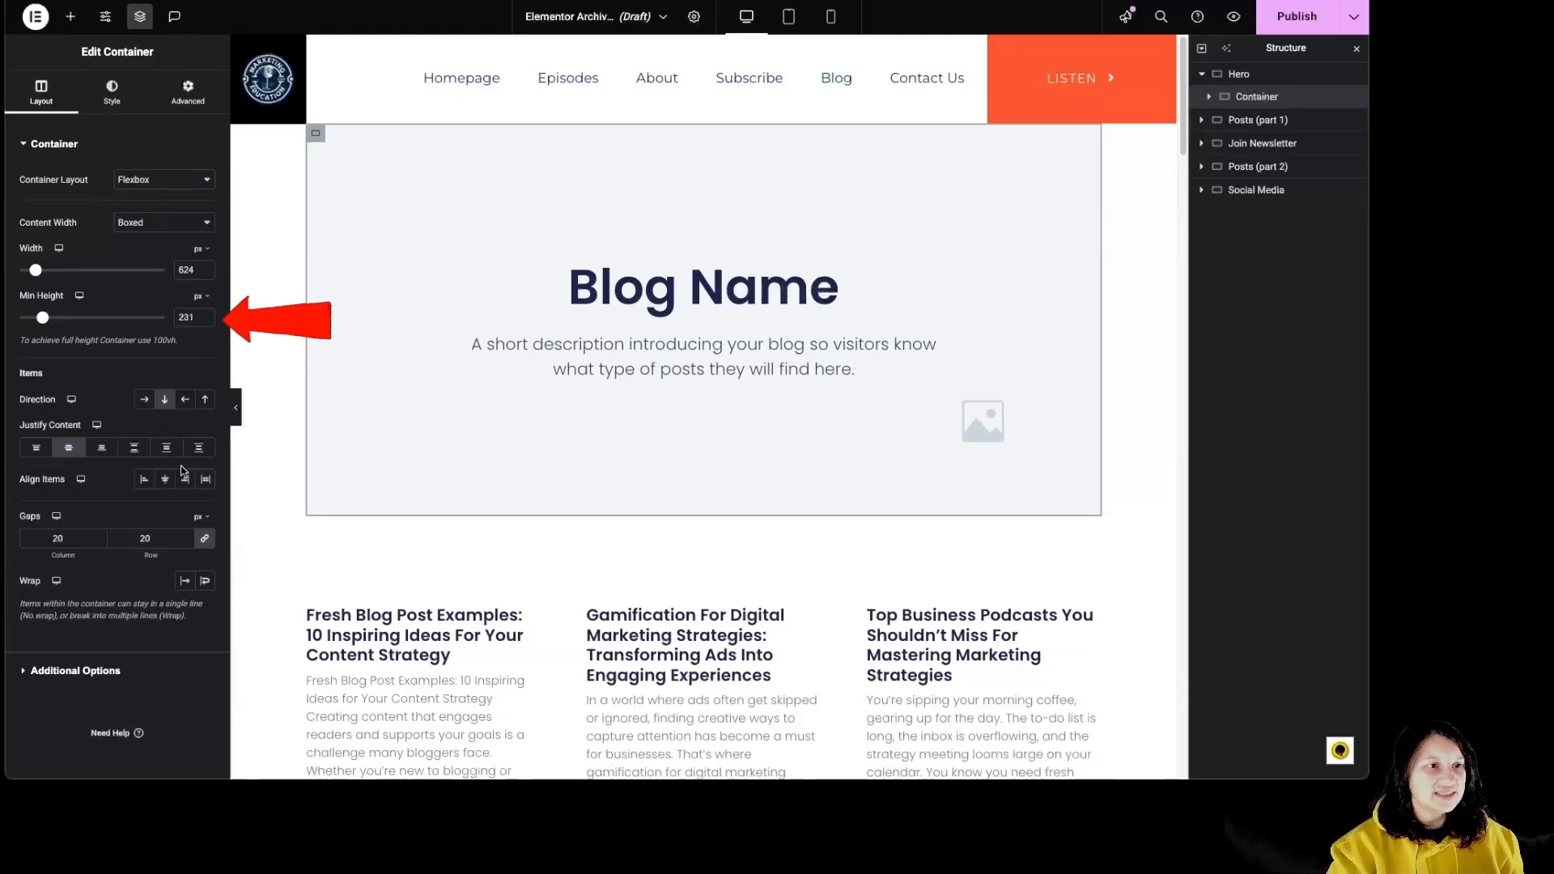
Try the row, reversed row and reversed column directions for the hero container's items, and return to column.
click(144, 399)
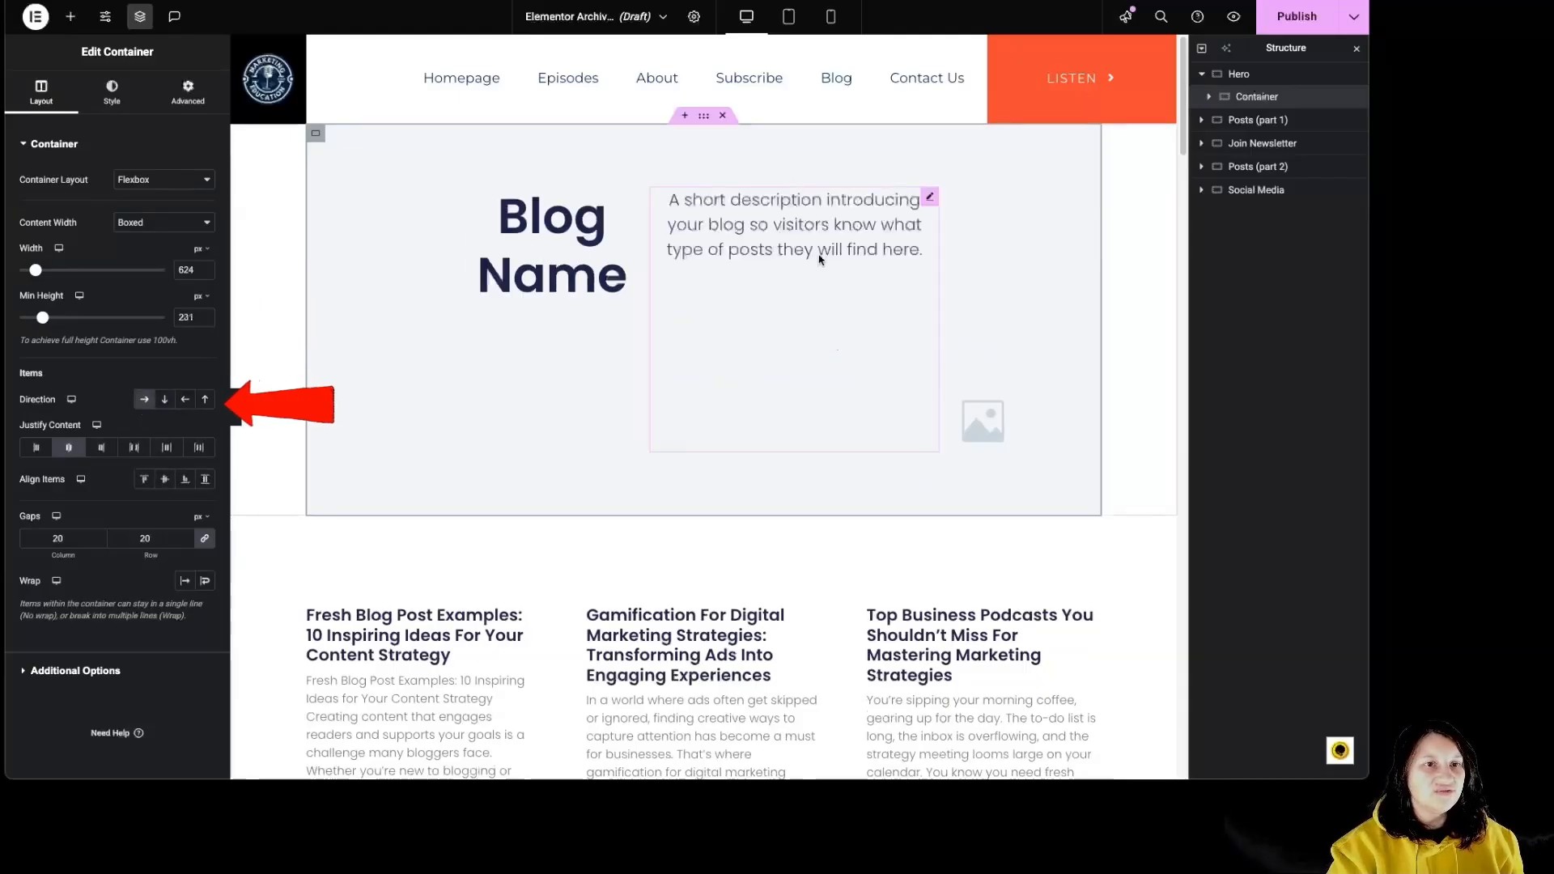
click(165, 399)
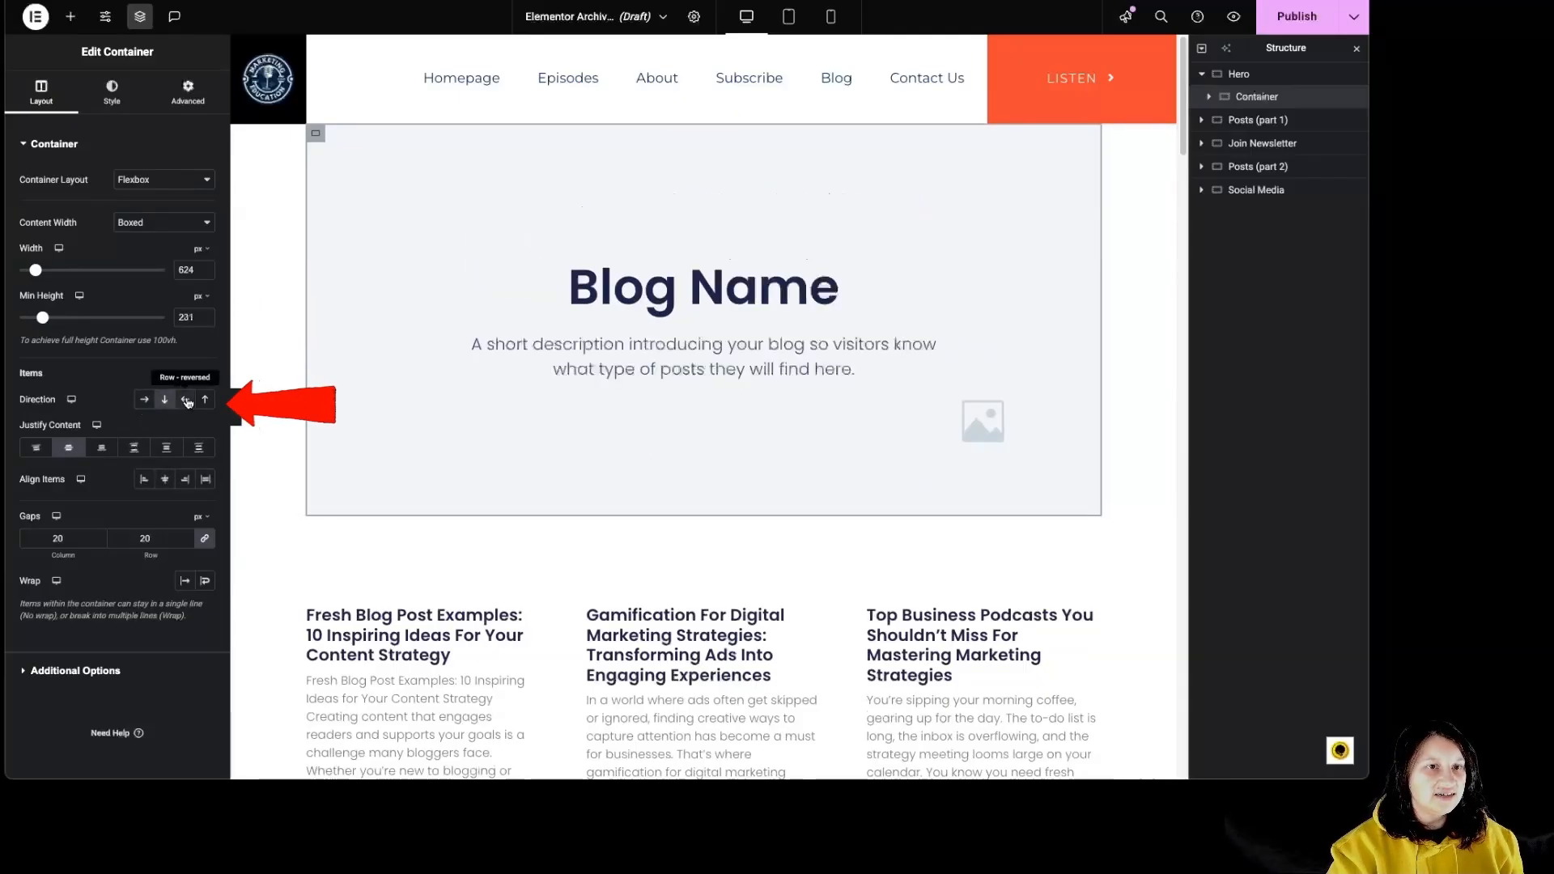
click(186, 400)
click(205, 399)
click(144, 399)
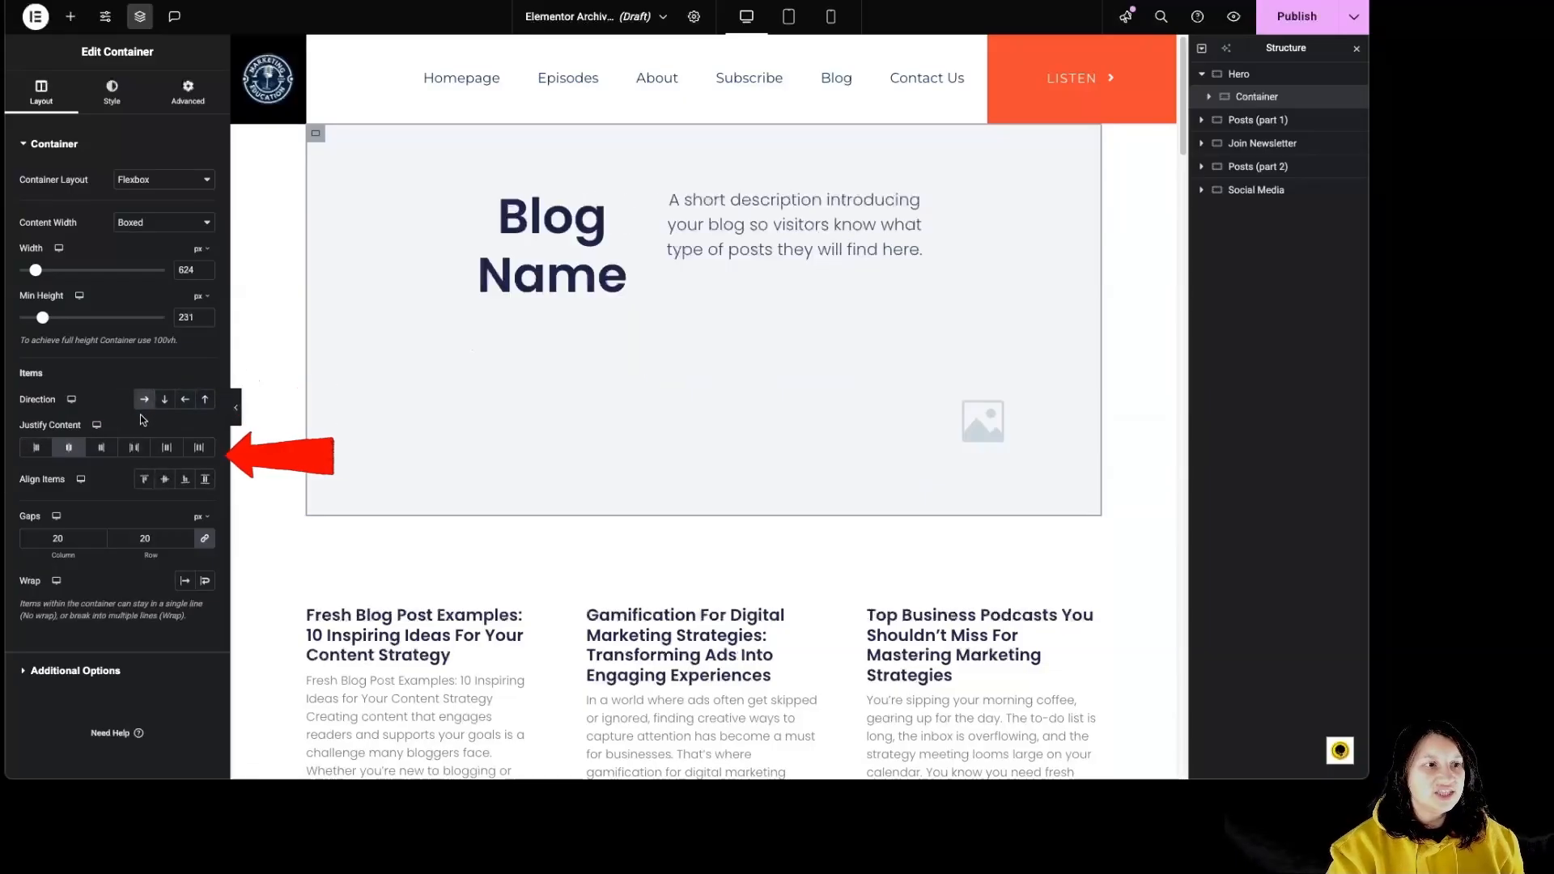
click(164, 399)
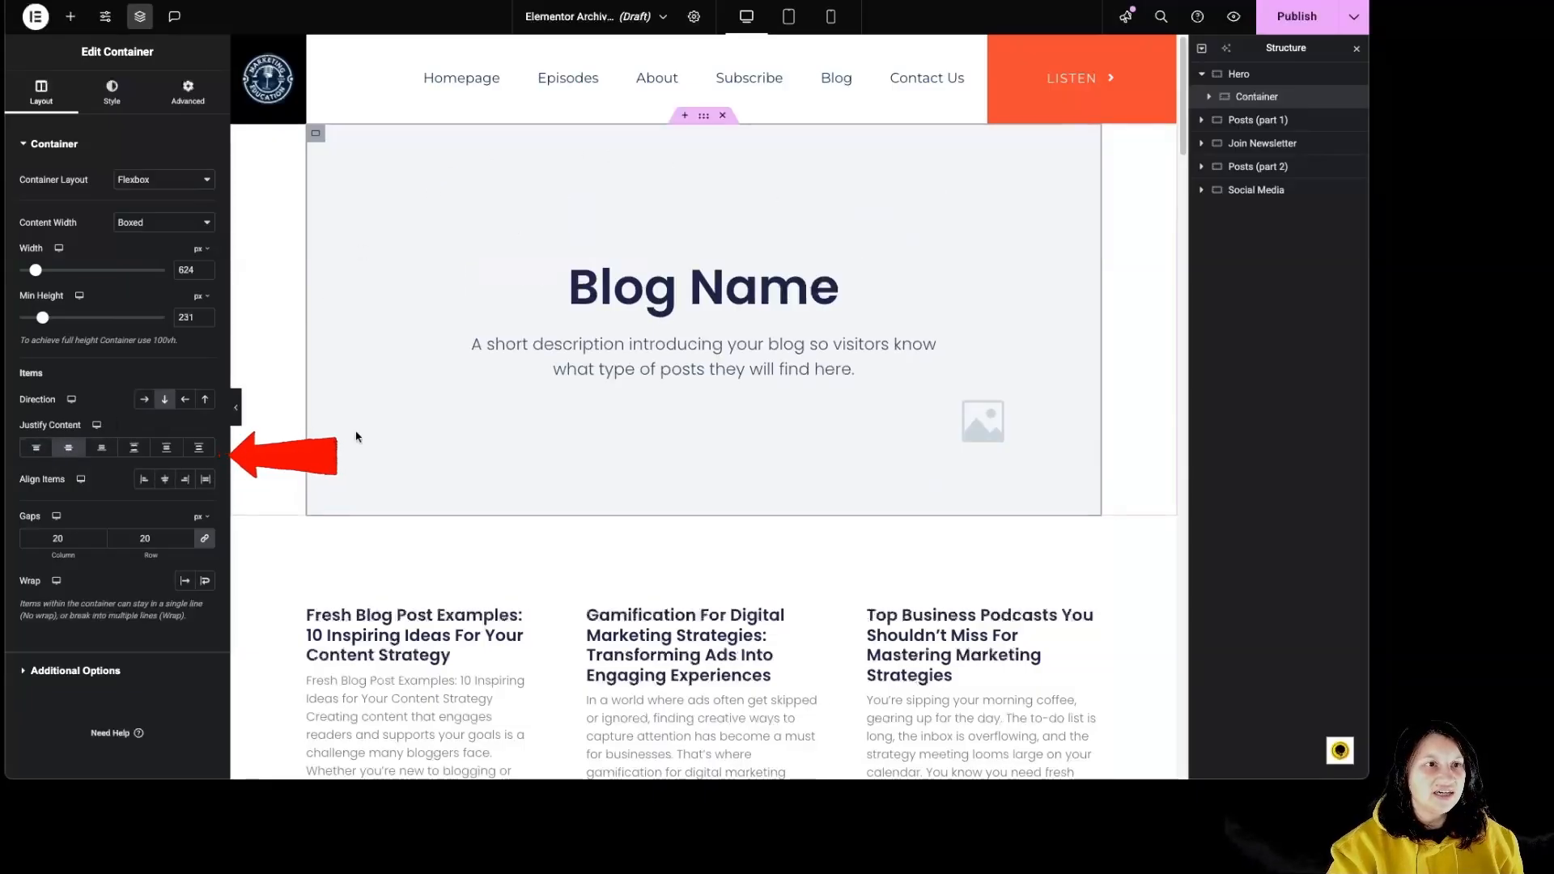
Try the end and spaced justify options on the hero container's content, and return it to center.
click(110, 452)
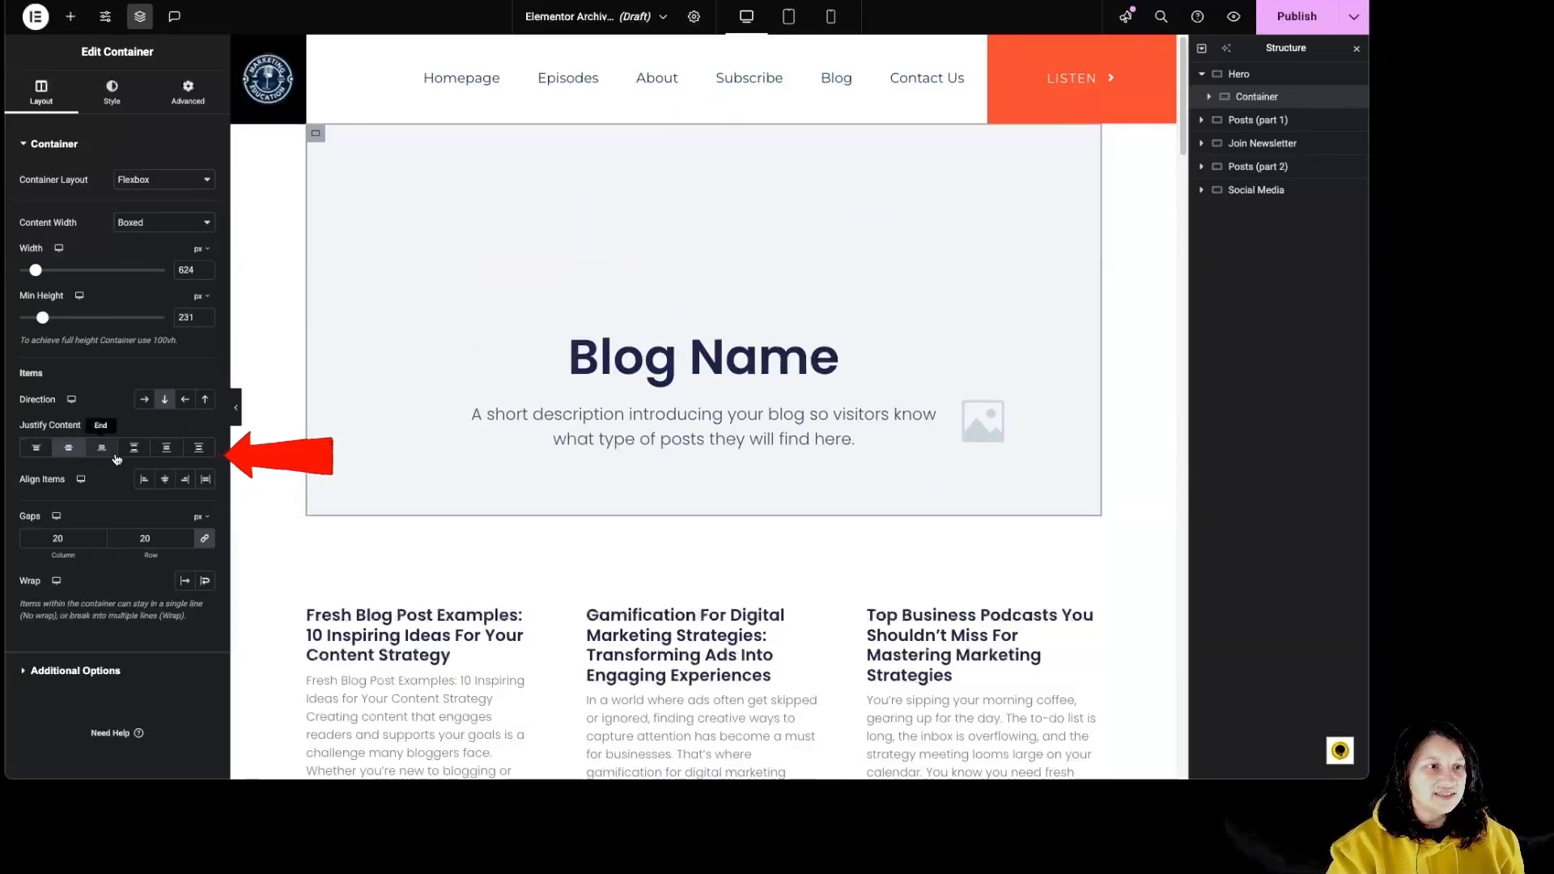
click(136, 450)
click(166, 449)
click(198, 449)
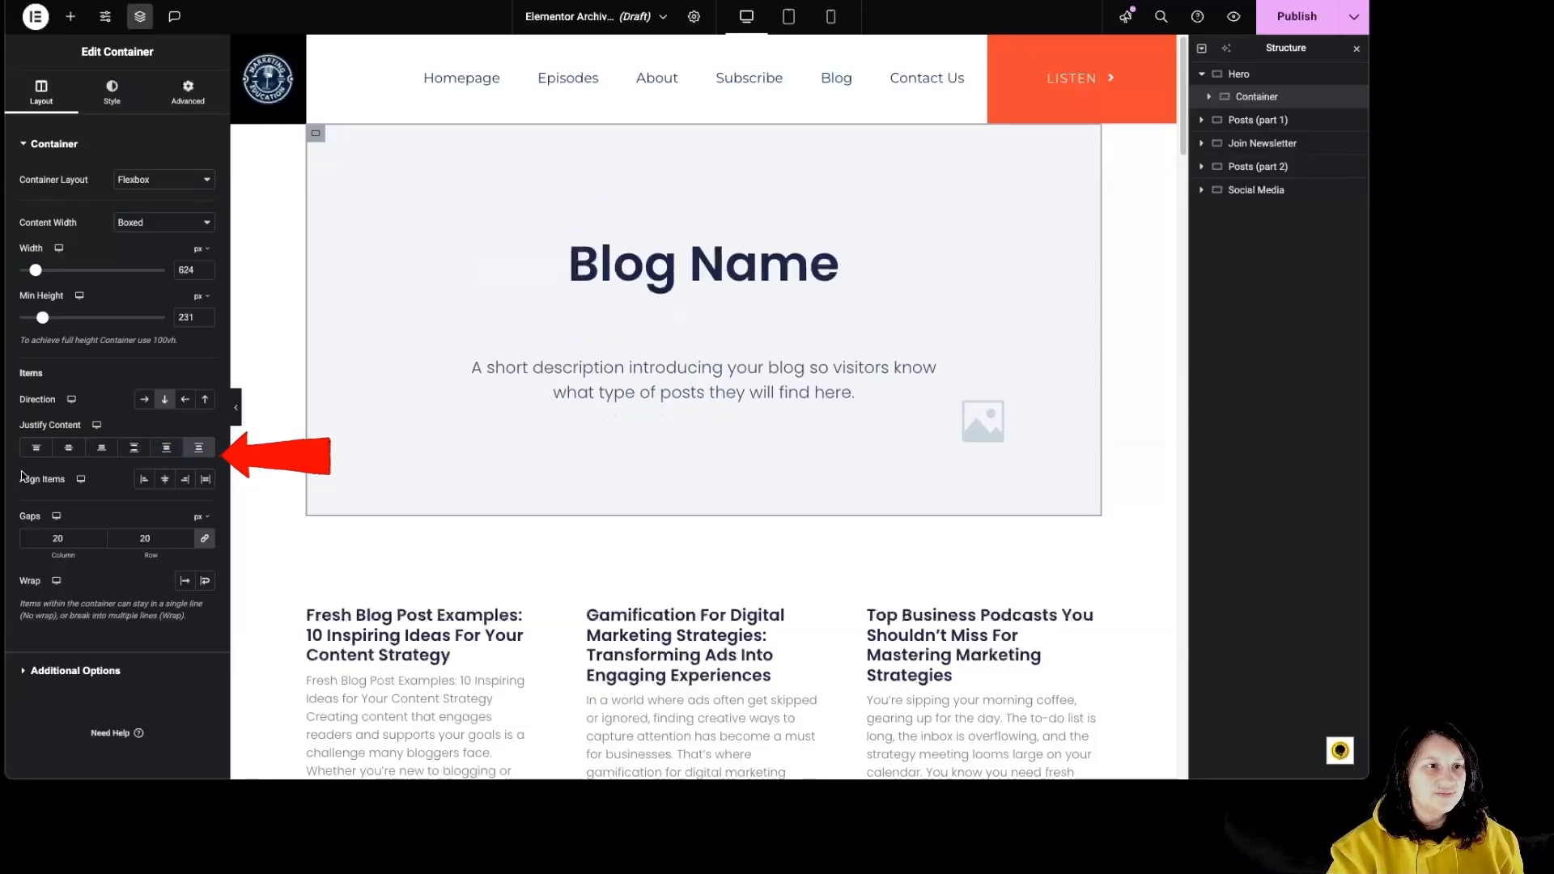
click(69, 448)
Align the hero container's items to center, and try 100 px gaps before setting them back to 20 px.
click(144, 480)
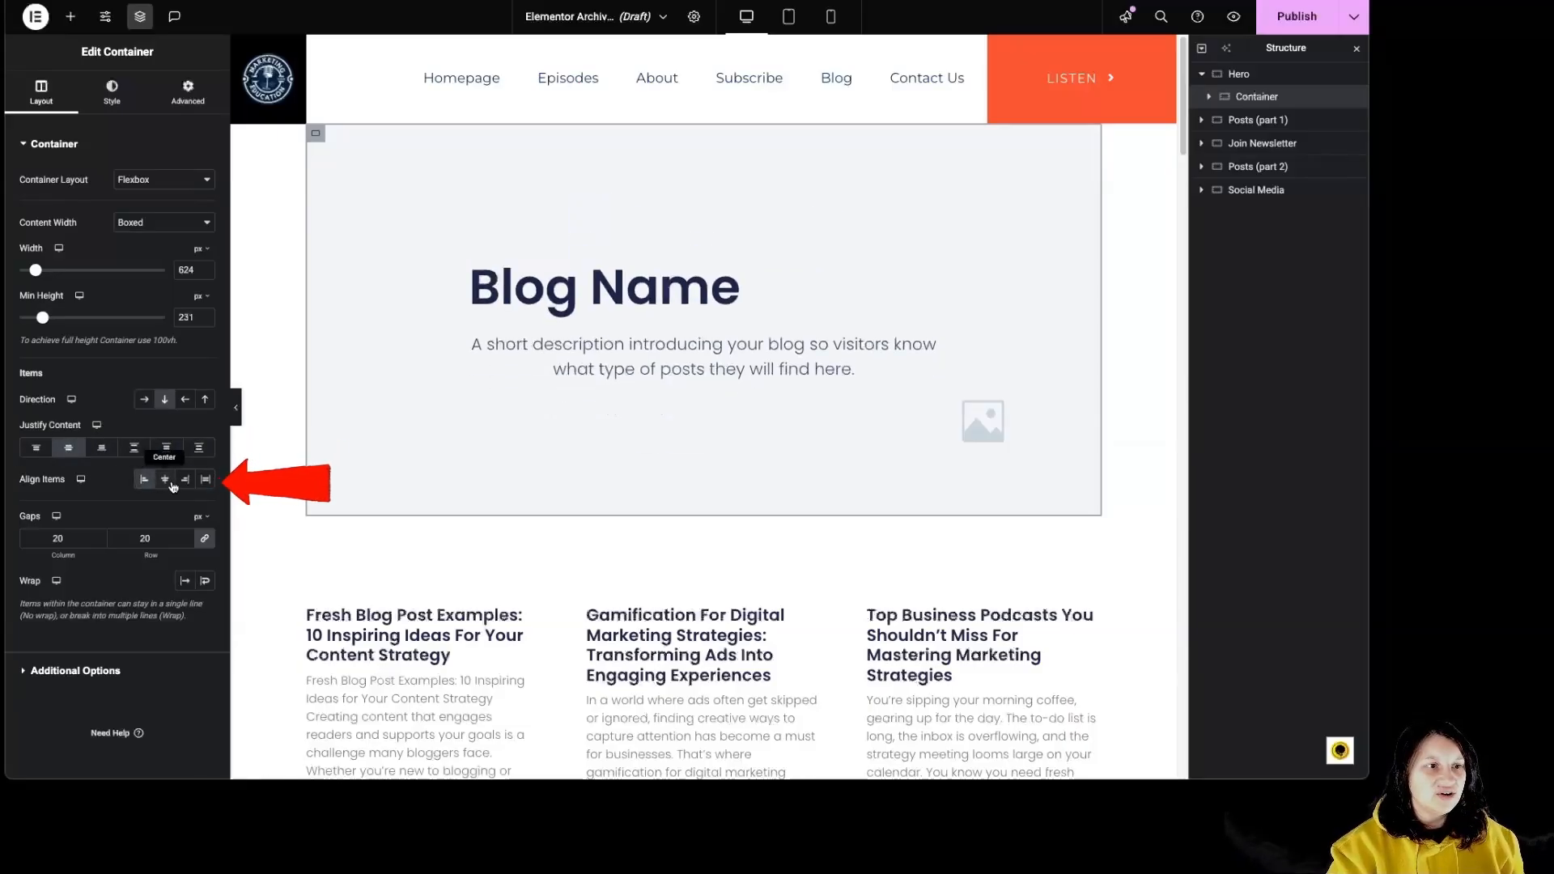
click(164, 479)
click(186, 479)
click(207, 481)
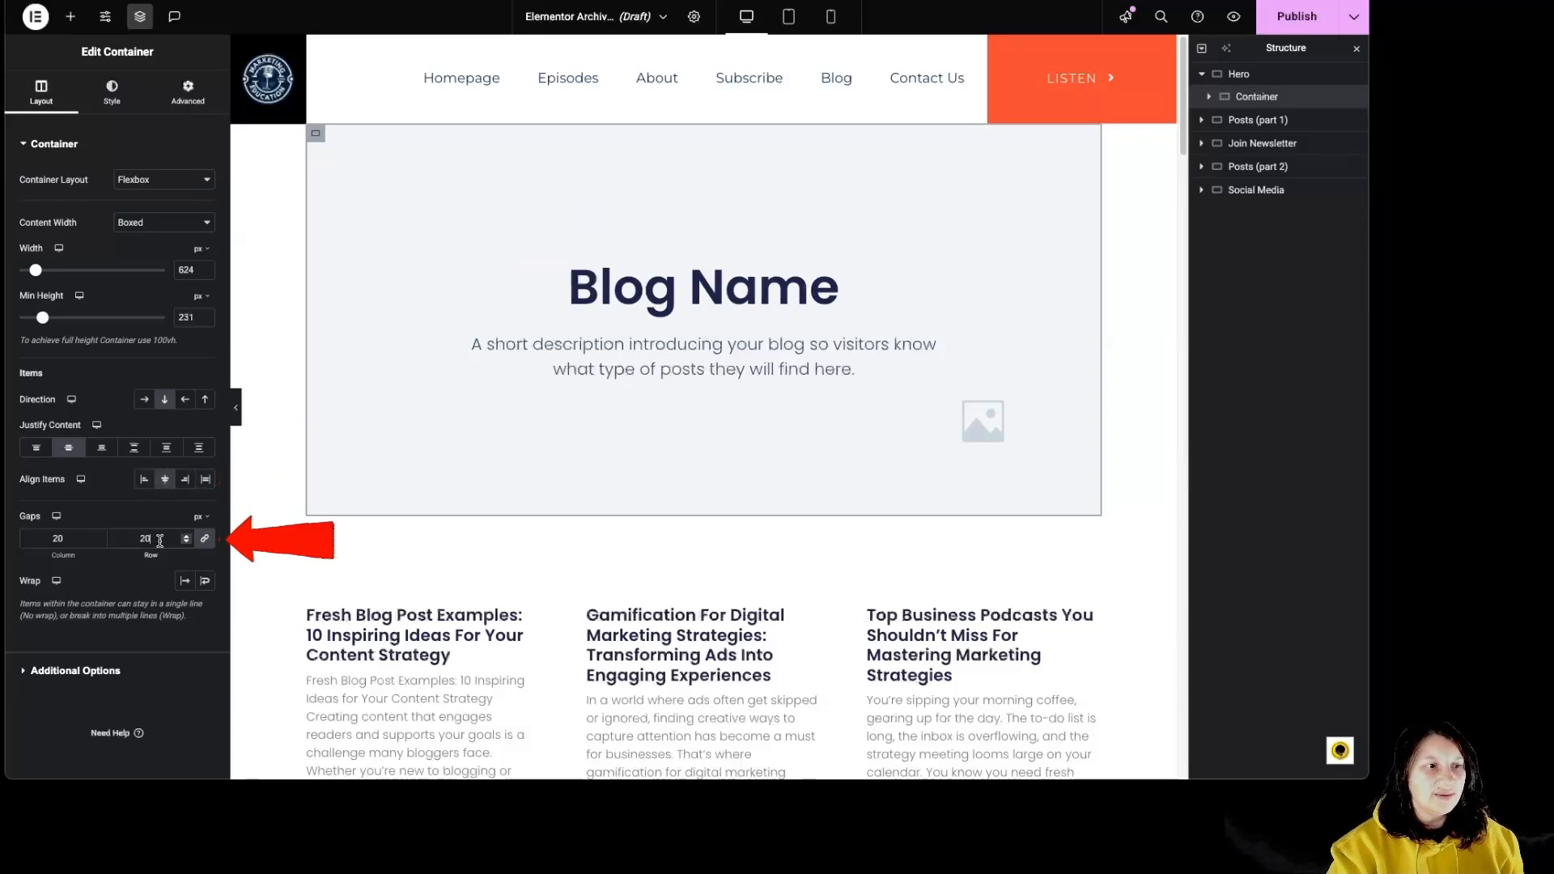
text(100)
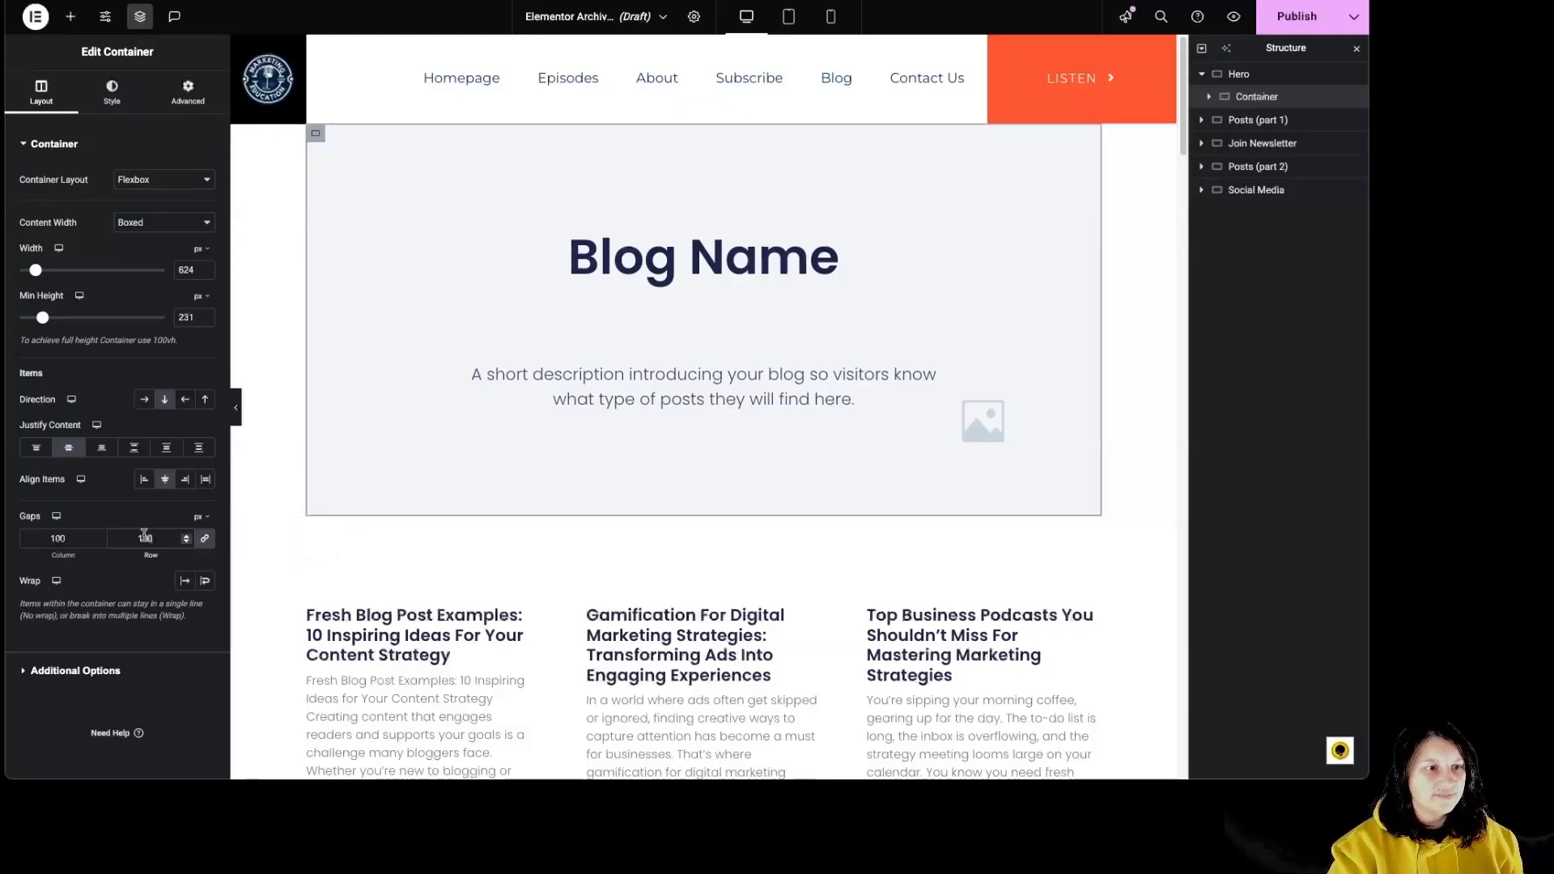
text(20)
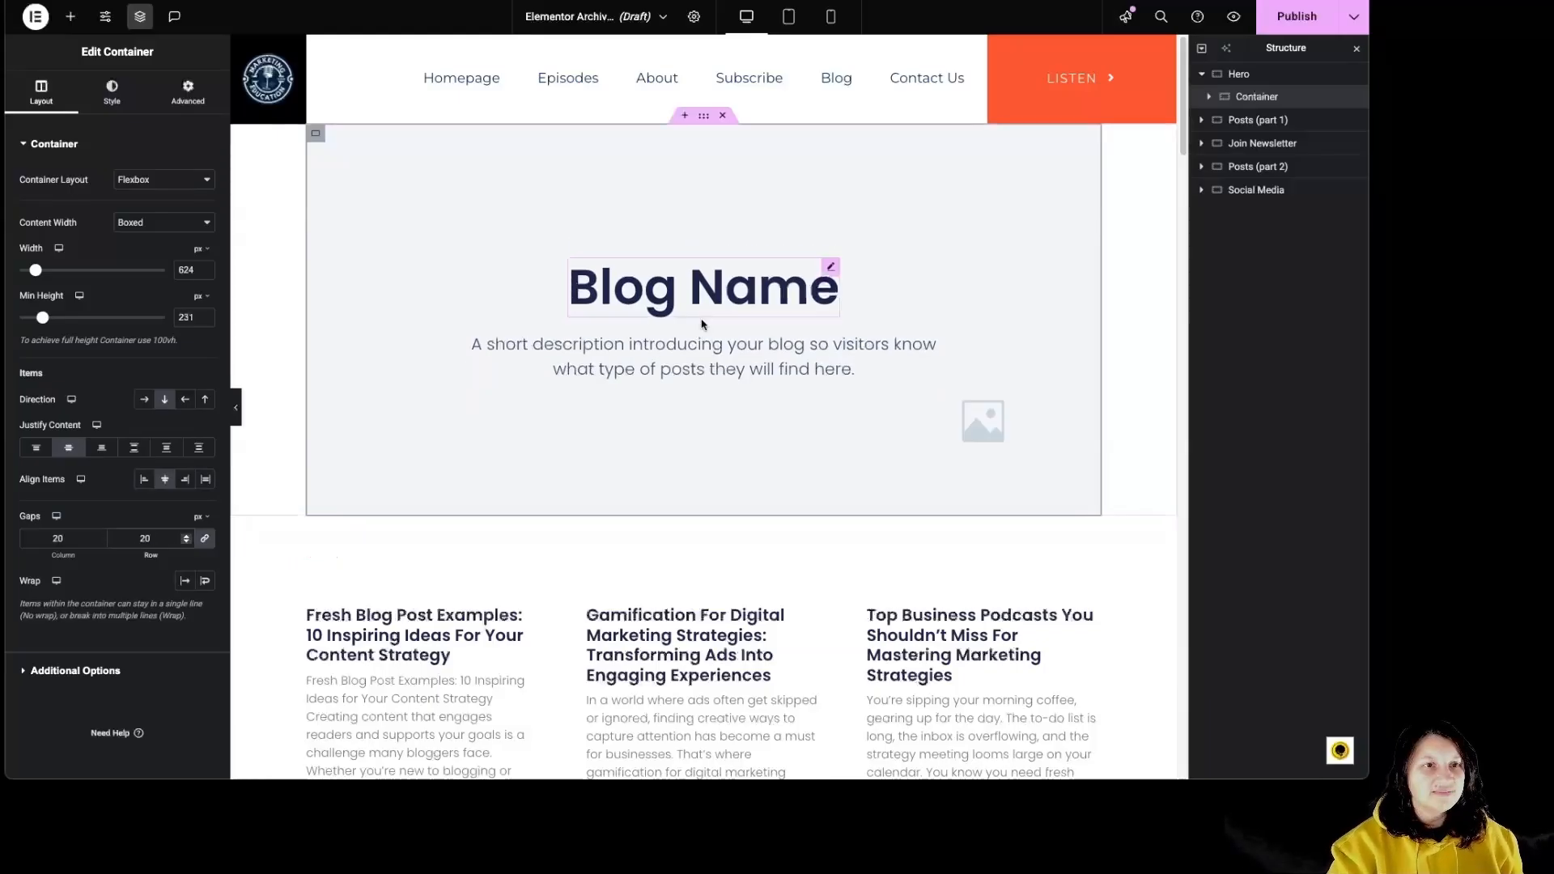
Arrange the hero container's items in a row with wrapping turned on and content aligned to center.
click(183, 583)
click(144, 401)
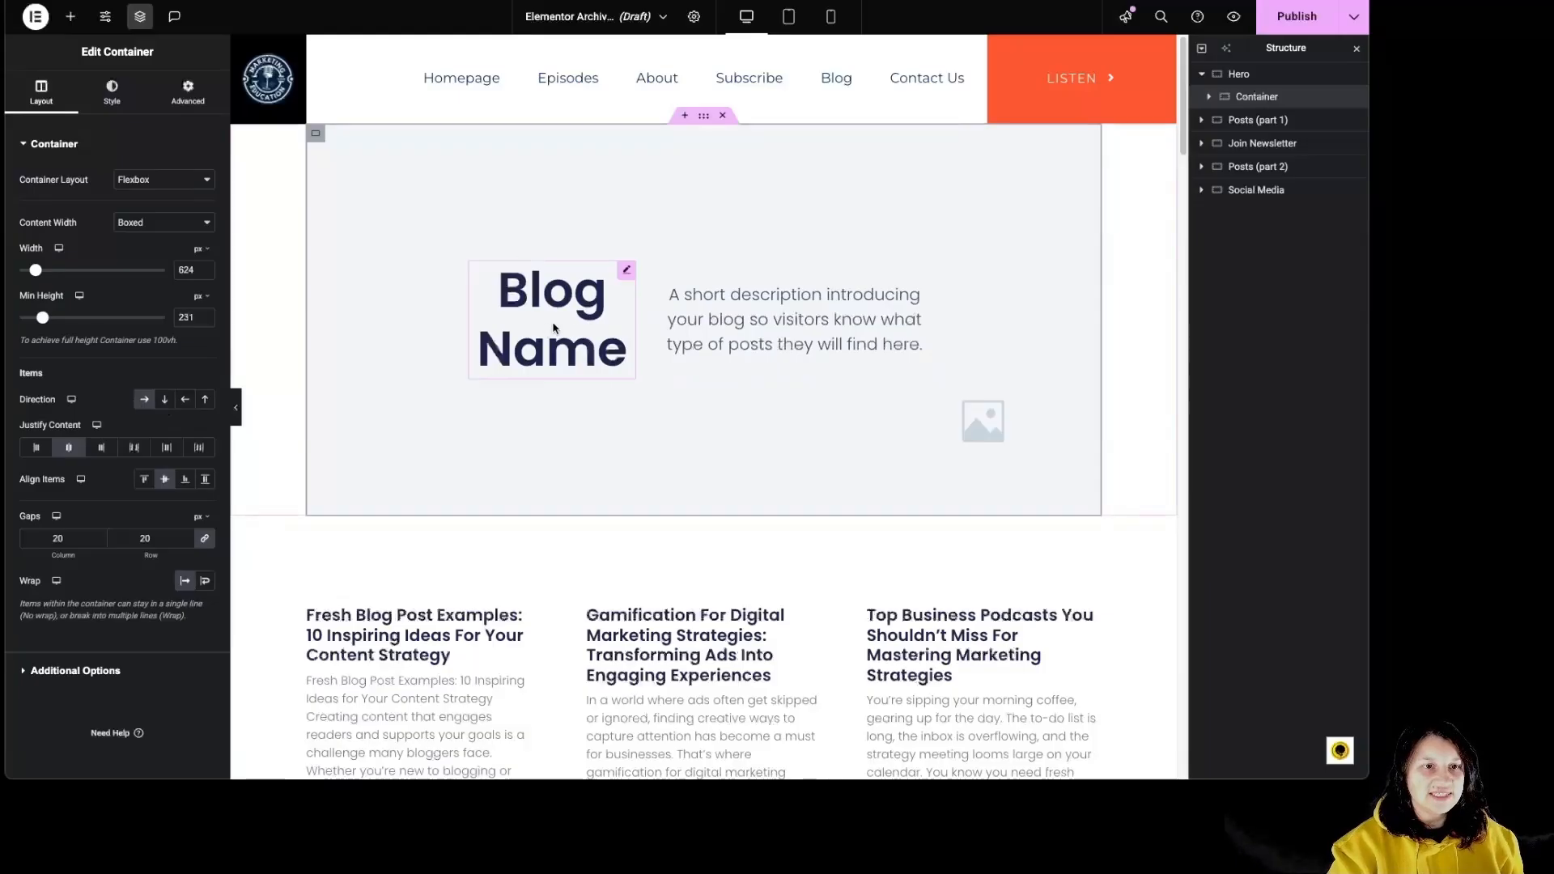
click(205, 581)
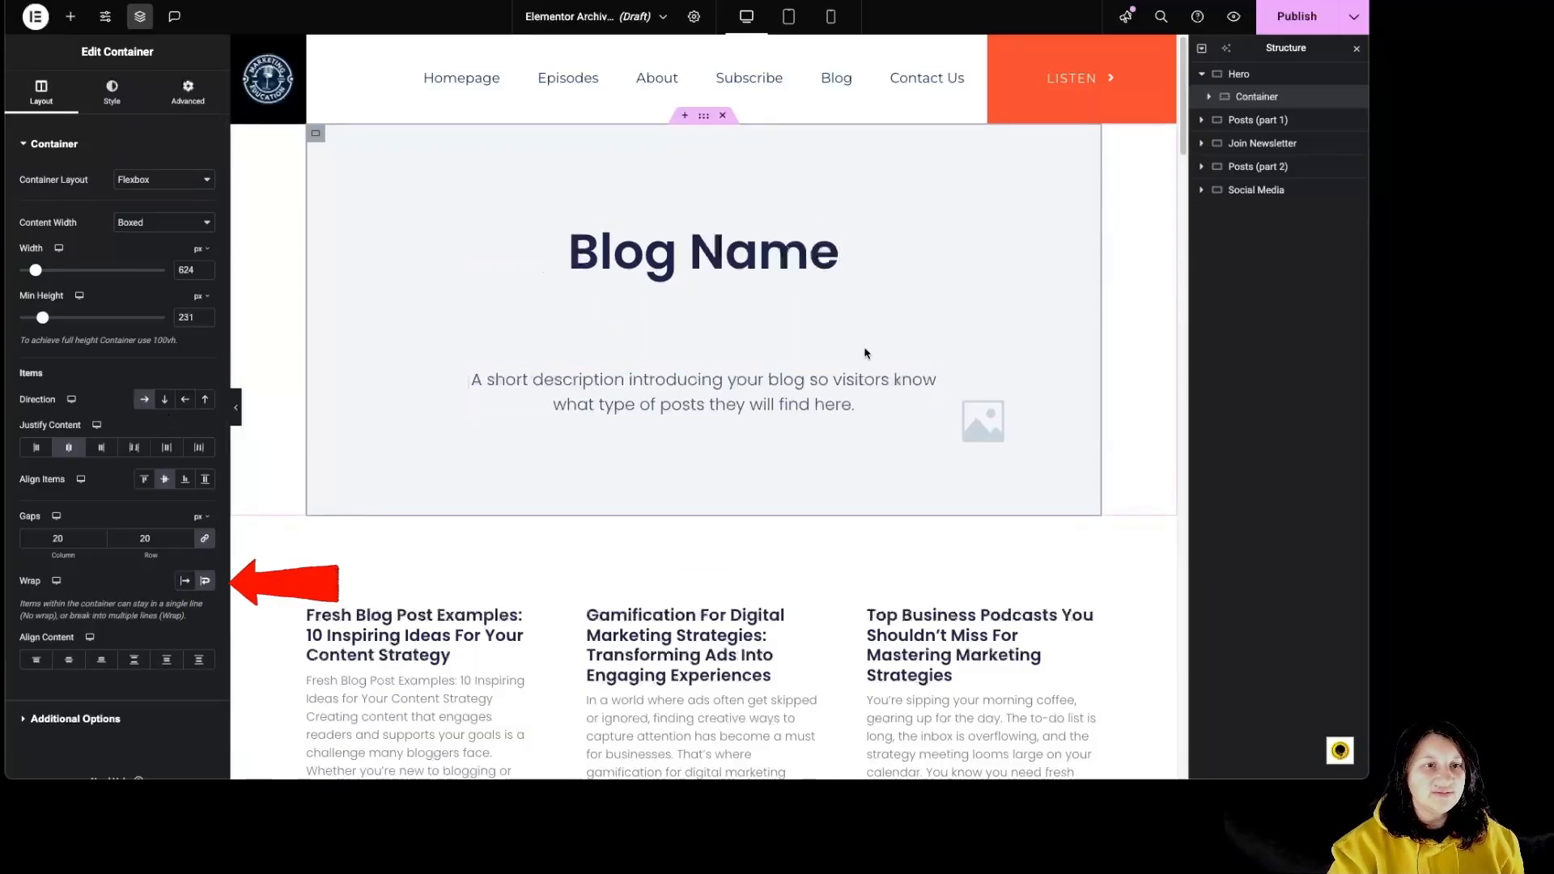
click(69, 660)
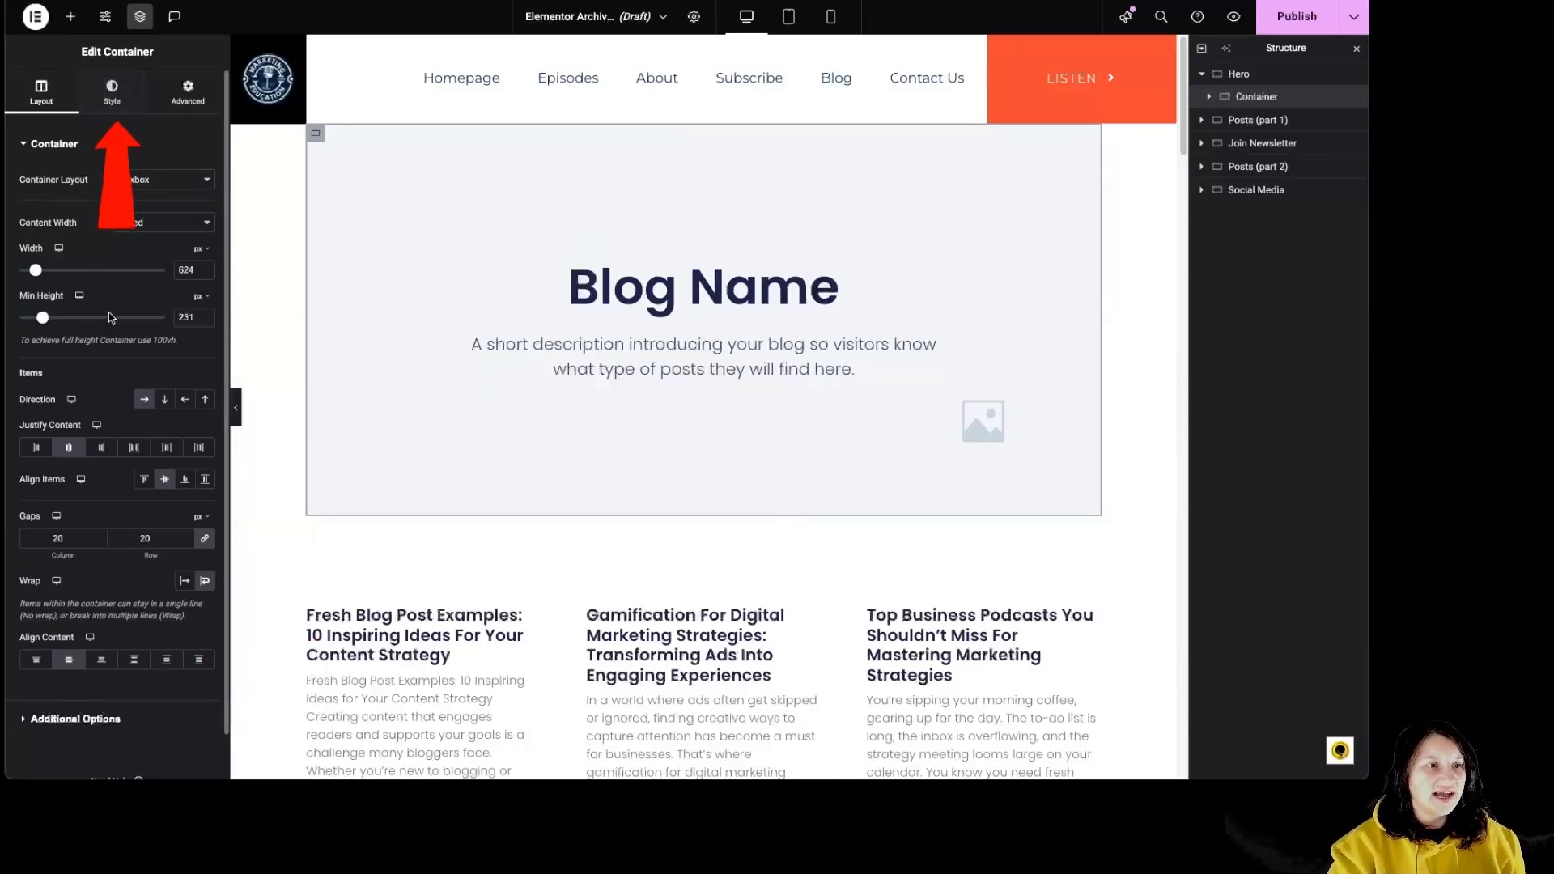
Set the hero container's background image to the media library's 1216 by 832 photo of a microphone on a desk in red-green light.
click(126, 104)
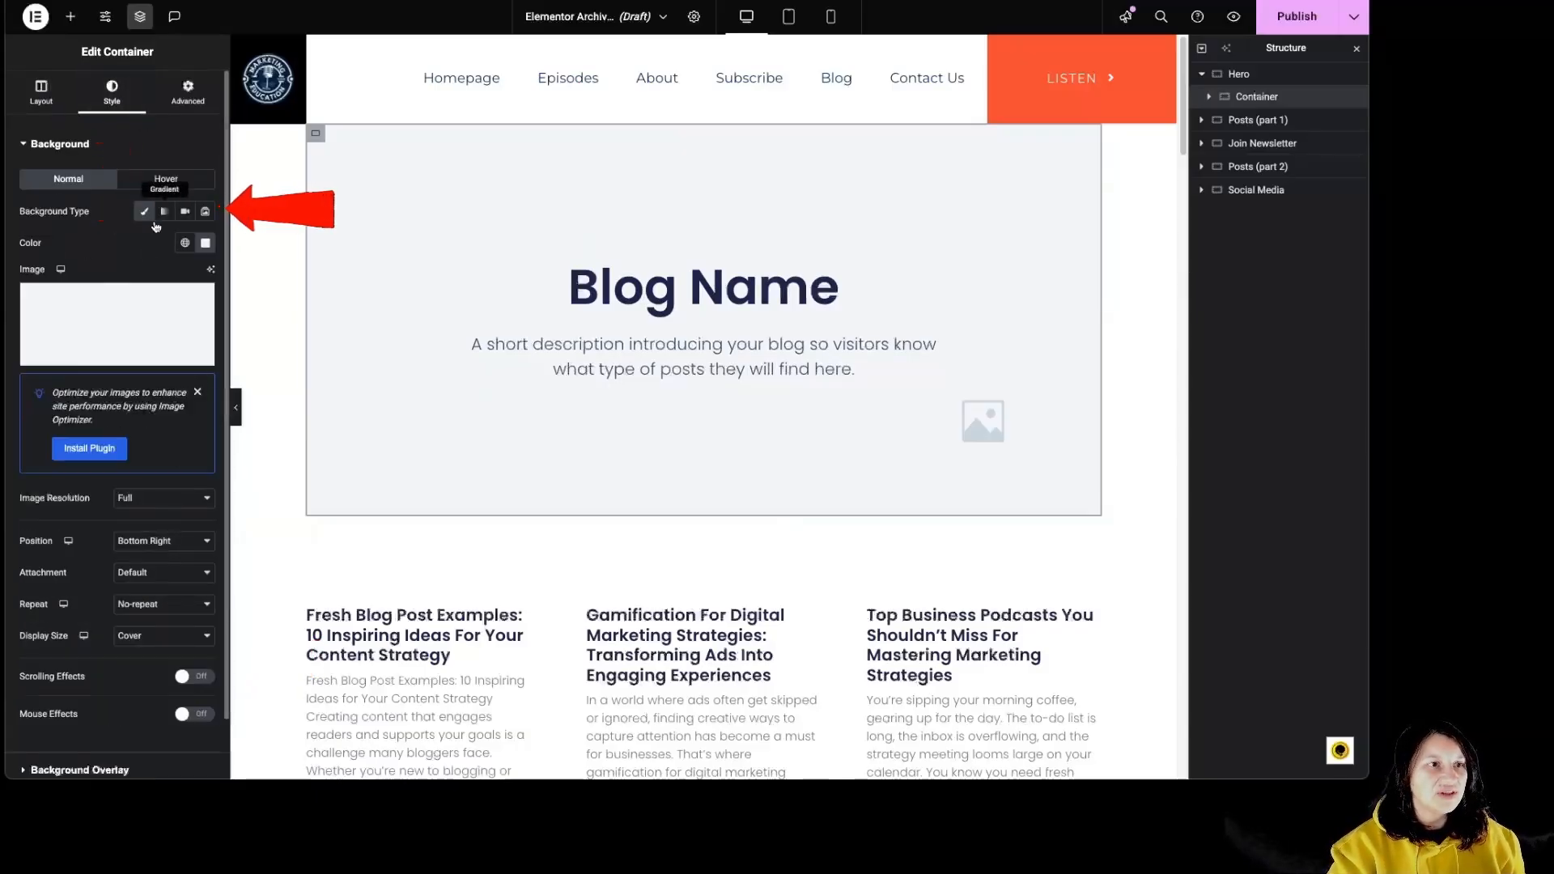
click(206, 243)
click(206, 244)
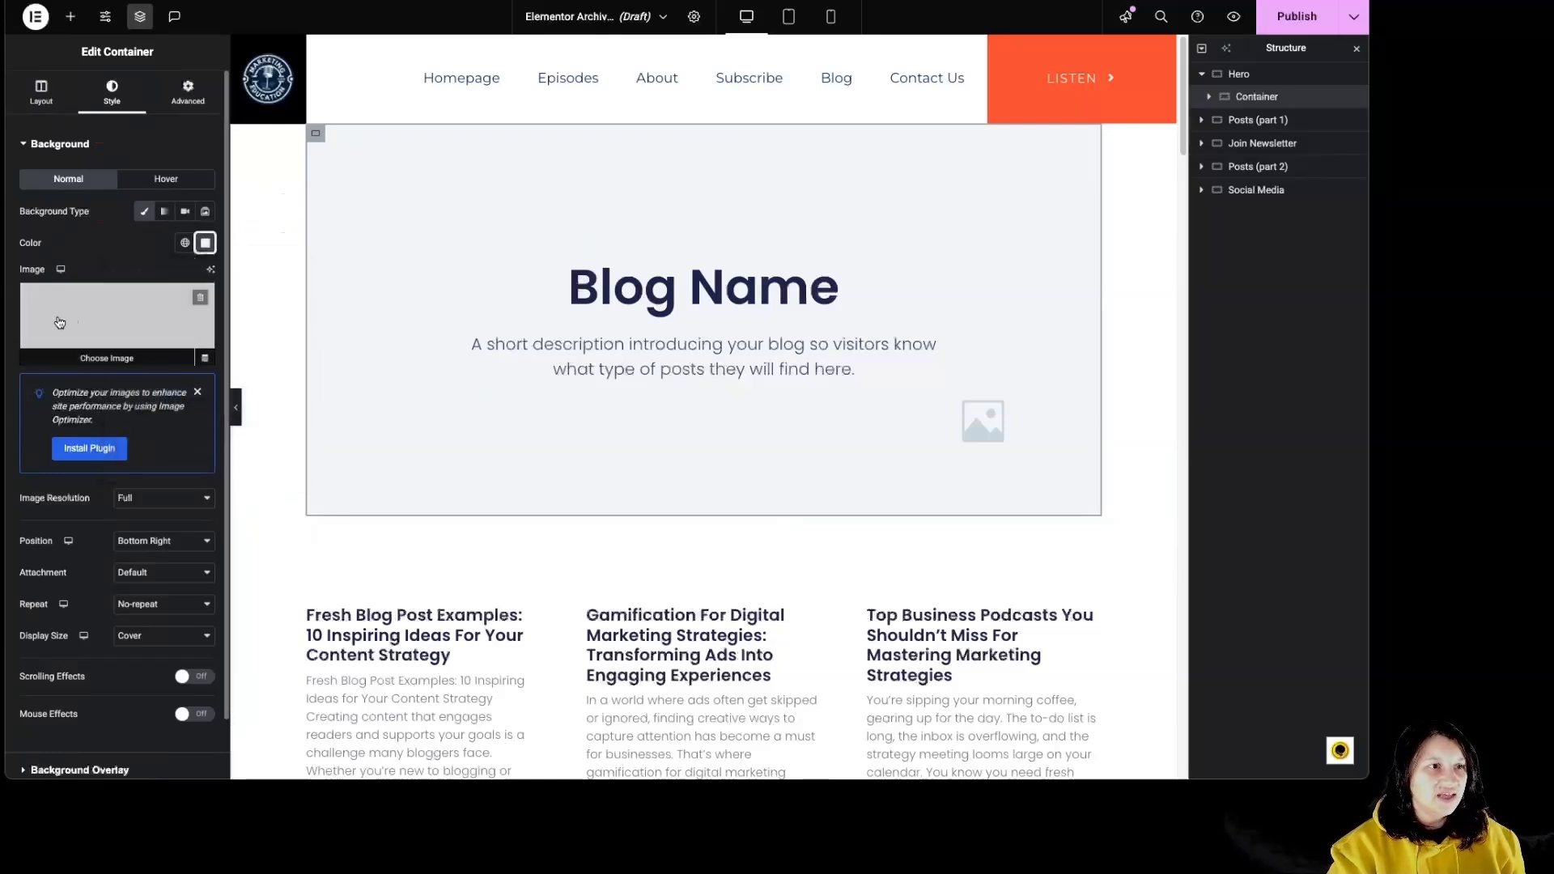
click(126, 316)
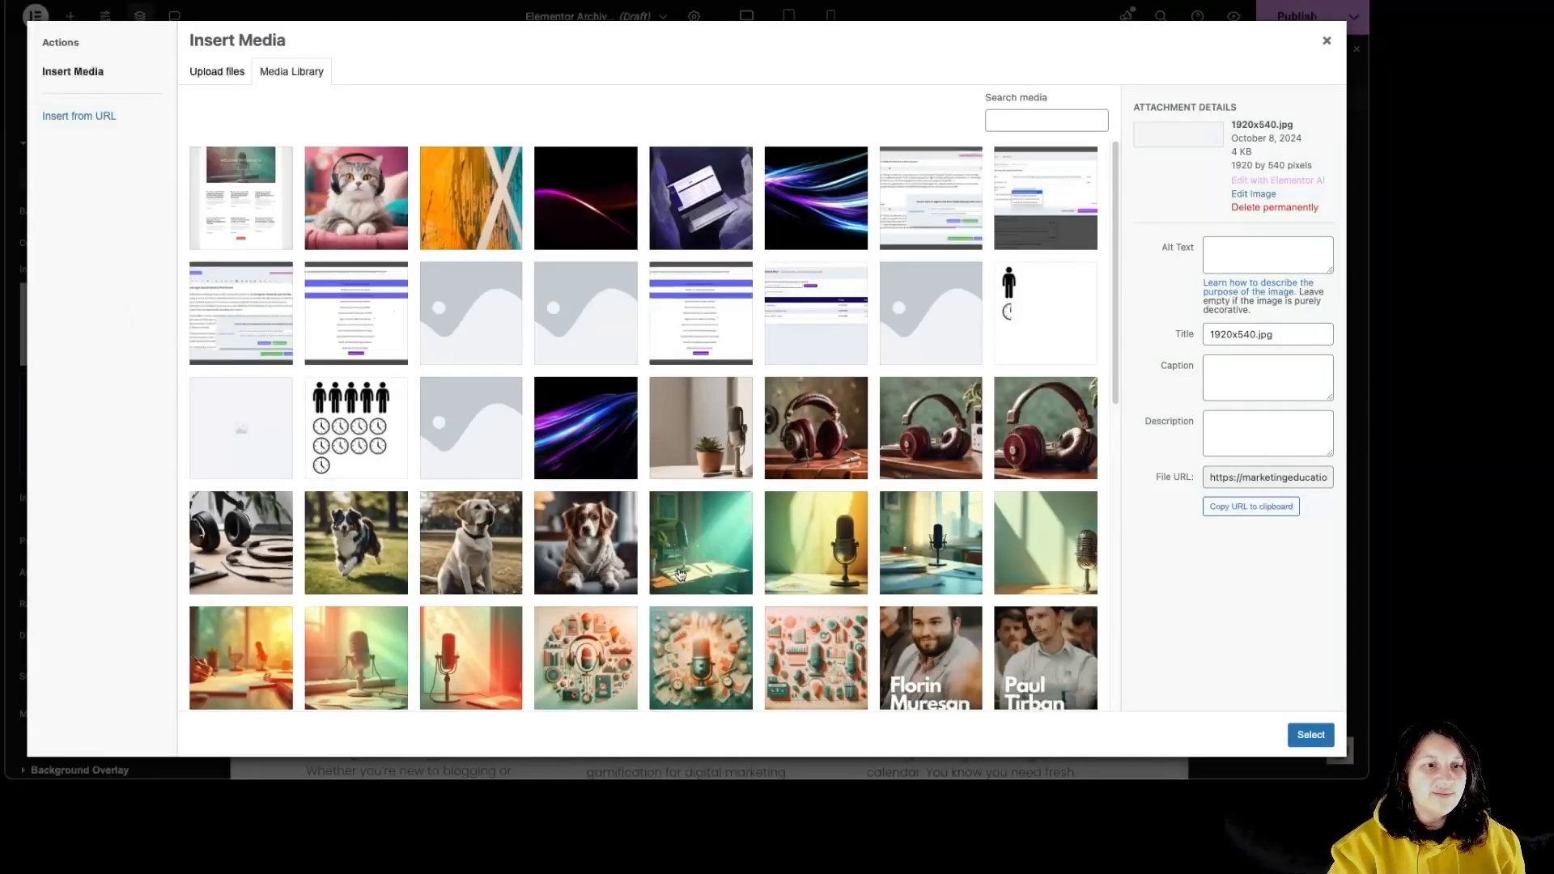
click(356, 658)
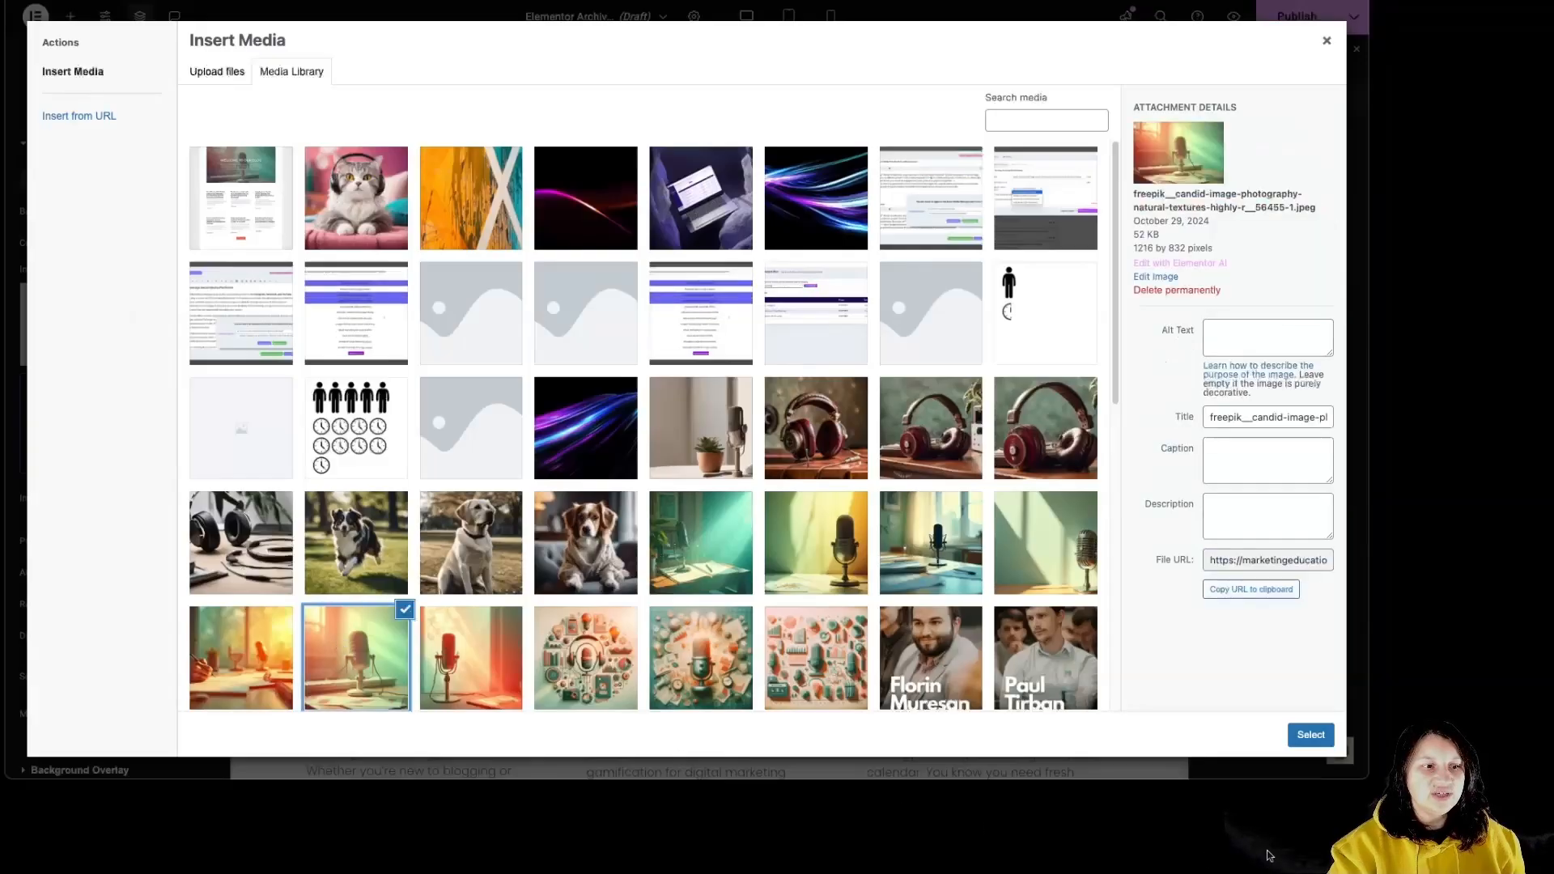
click(1301, 738)
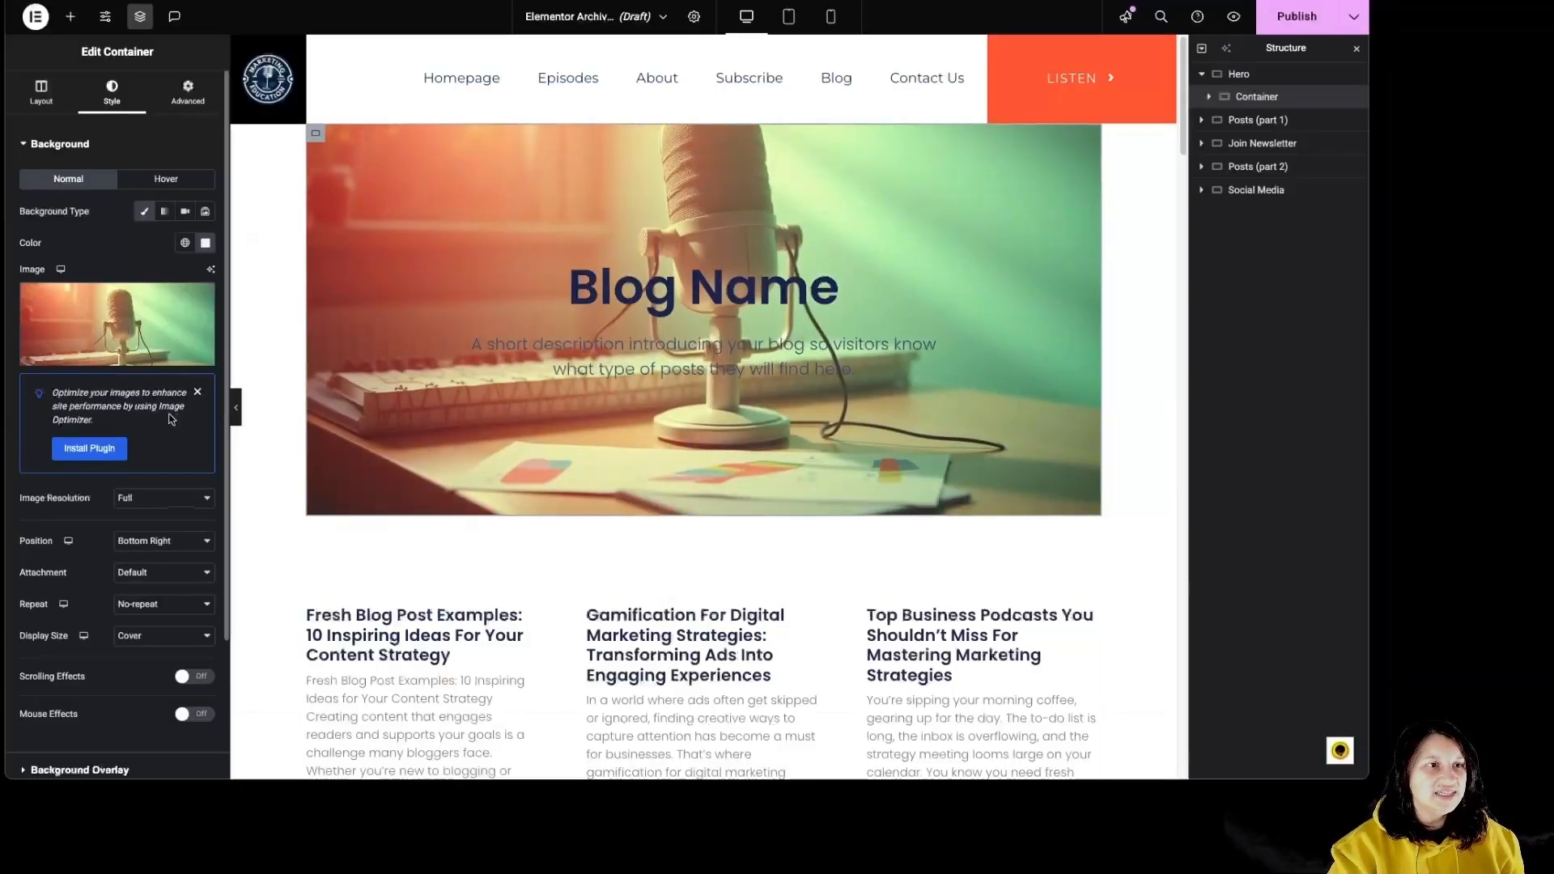
Look through the AI editing tools and the prompt-based image generation form for the background image, and close them.
click(211, 275)
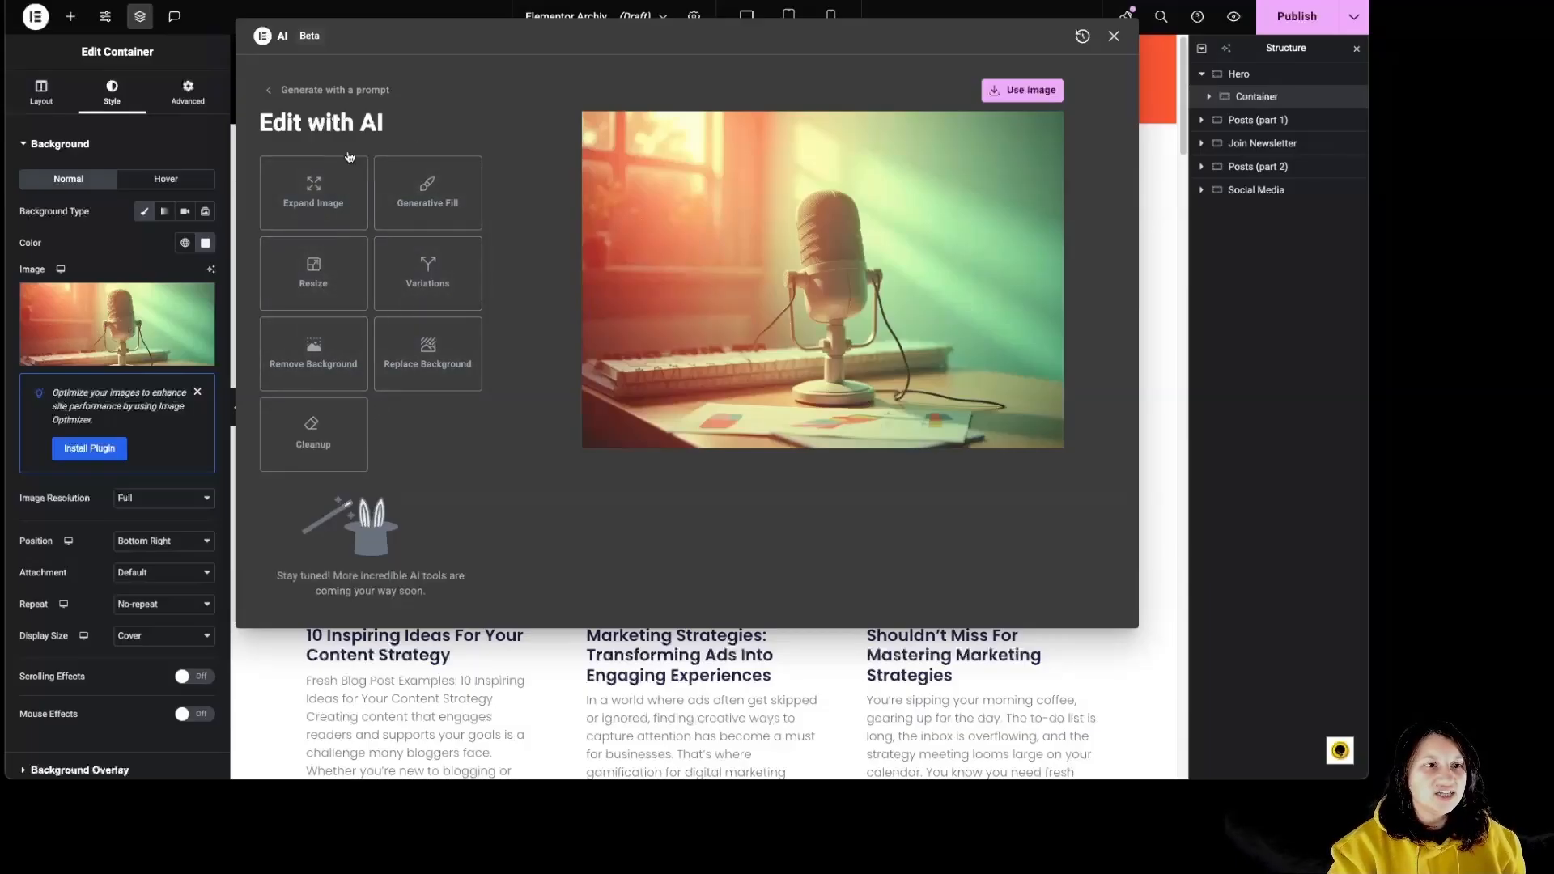
click(354, 94)
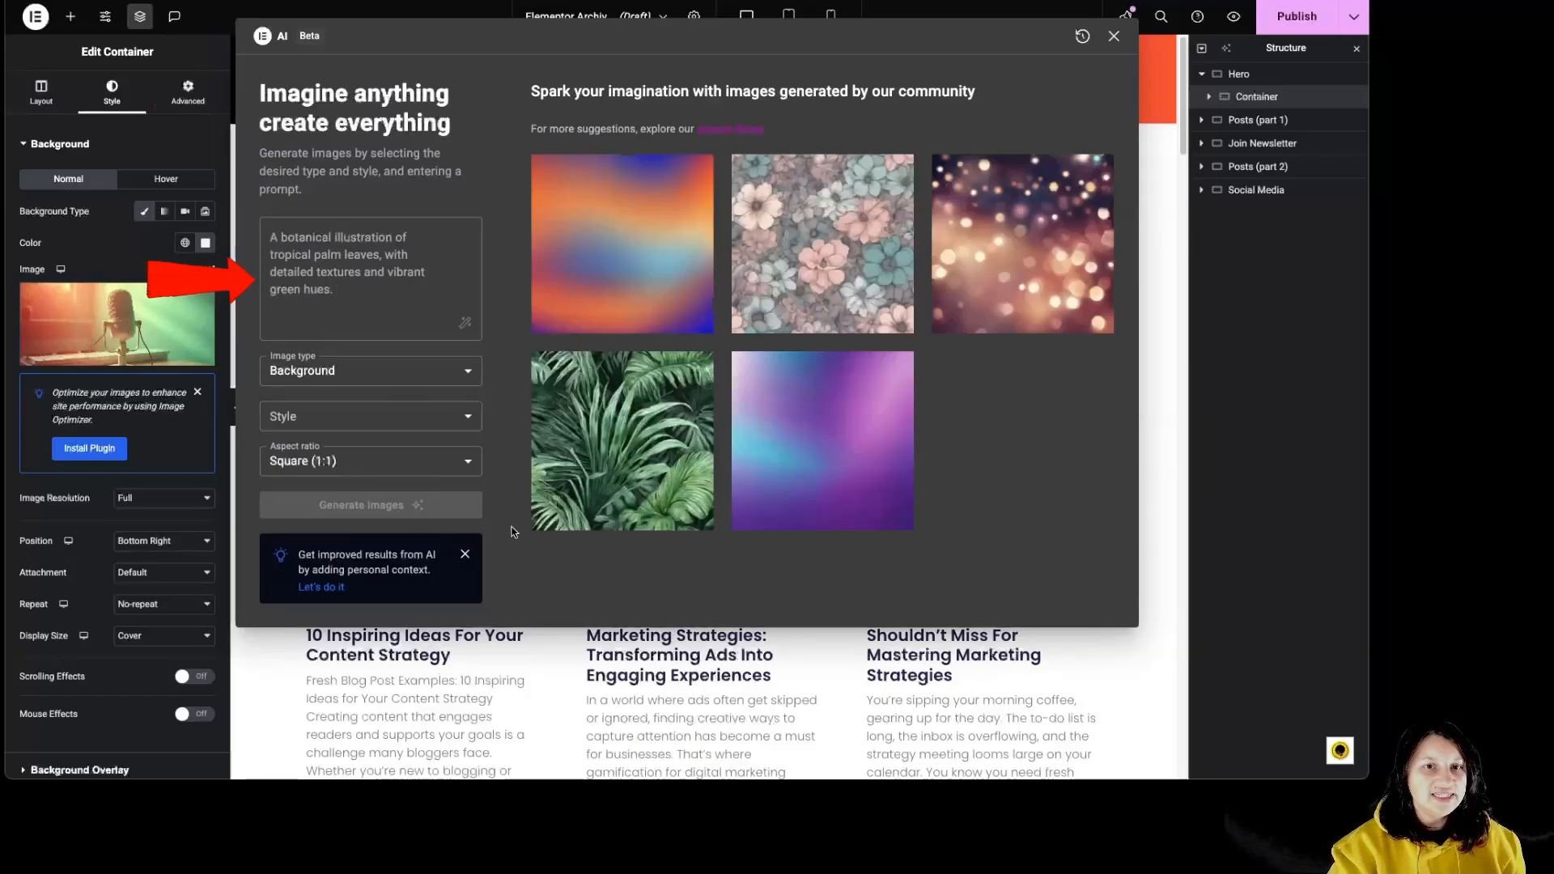
click(1113, 36)
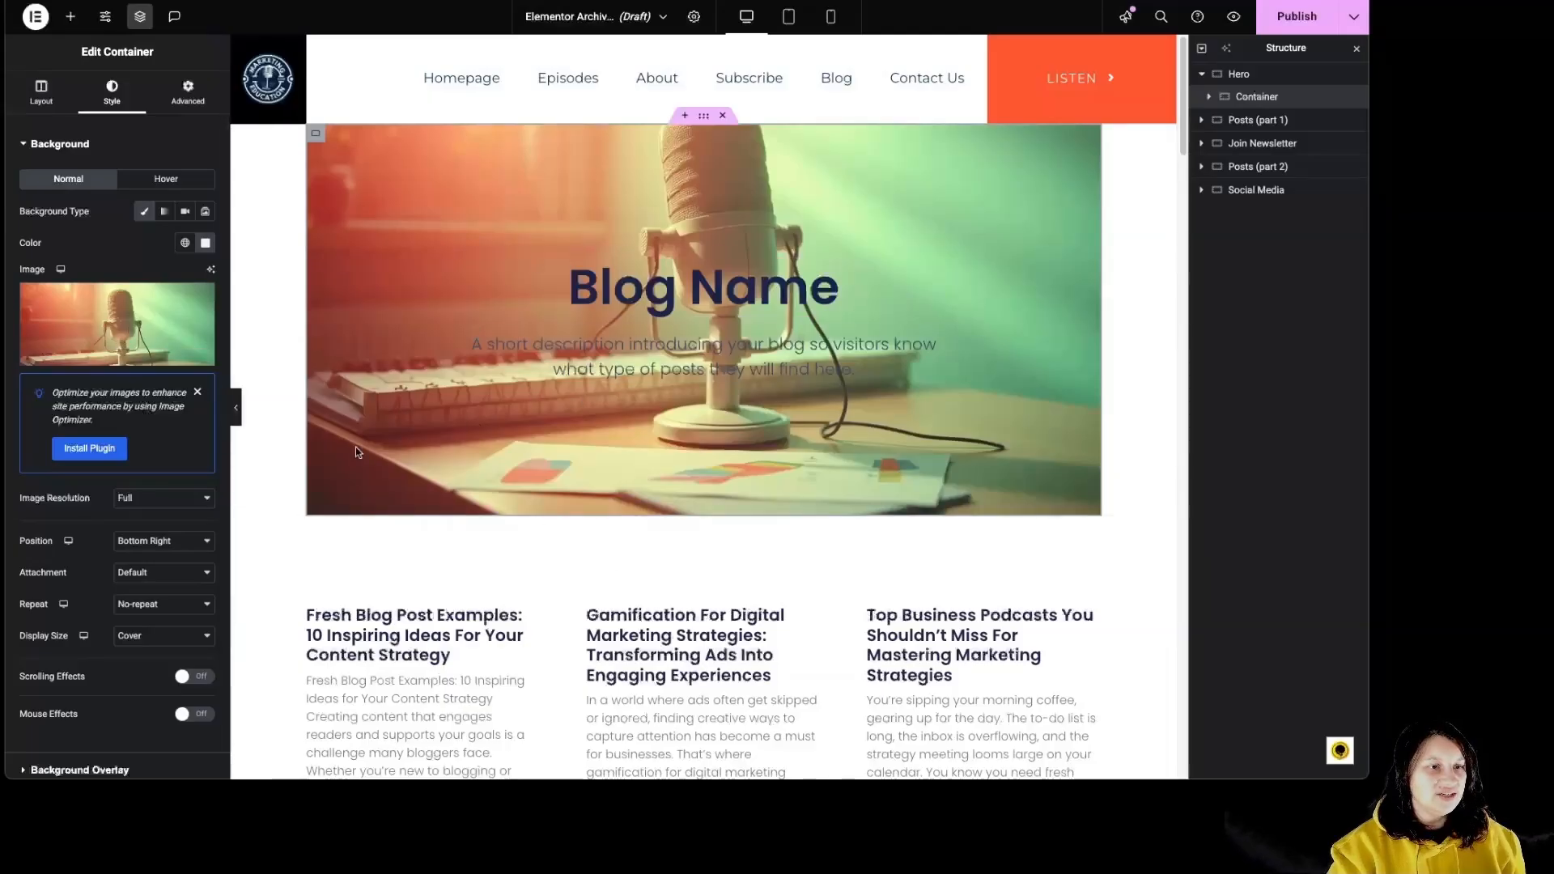
Set the background image's display size to Default and keep its image resolution at Full.
click(142, 641)
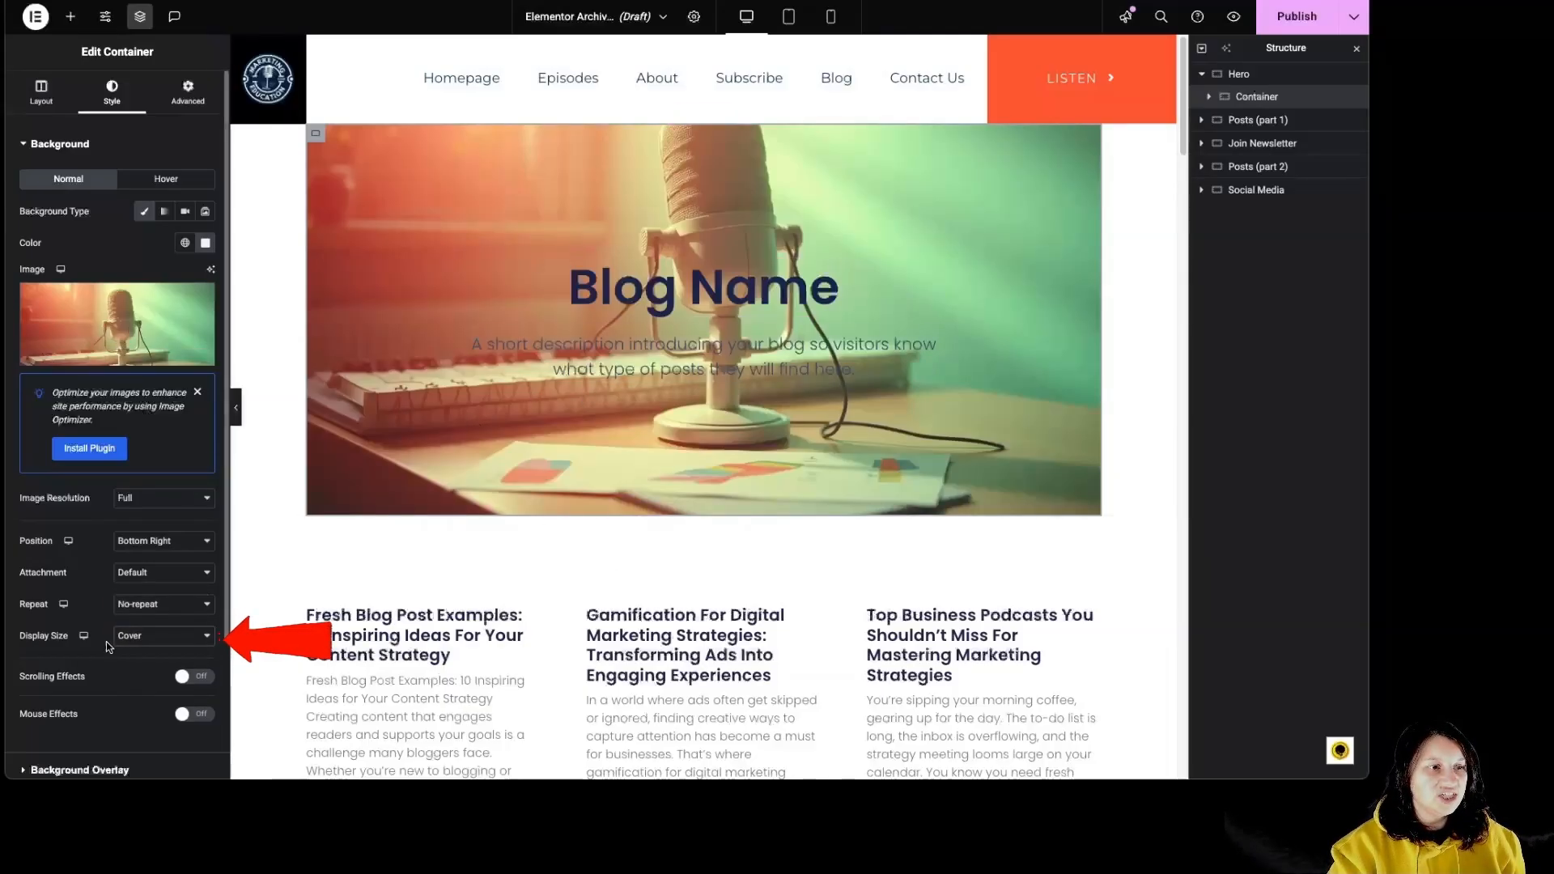
click(161, 604)
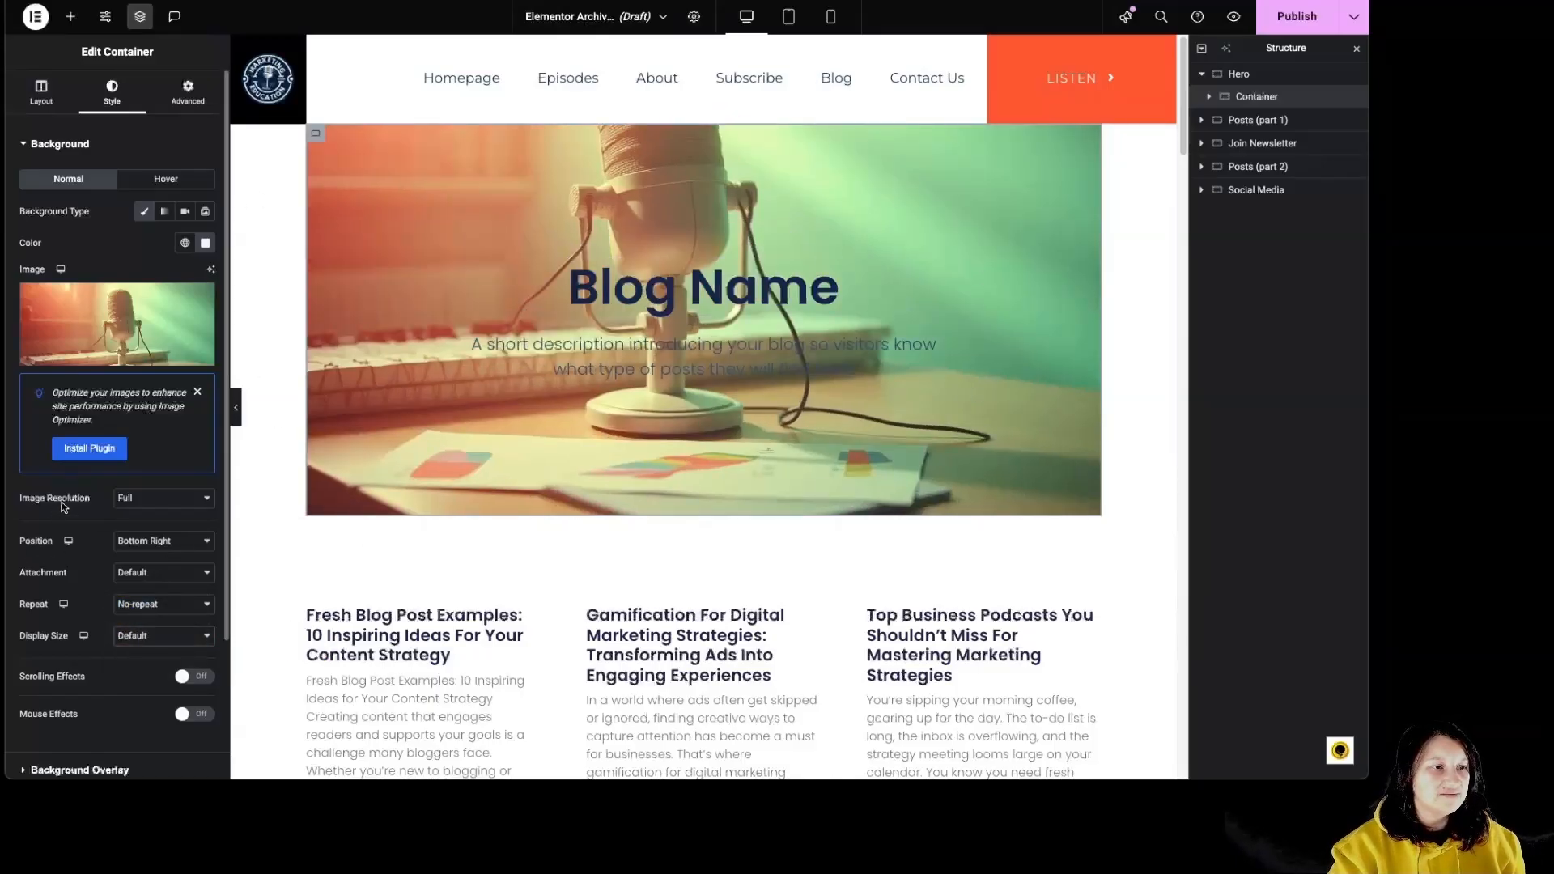
click(139, 508)
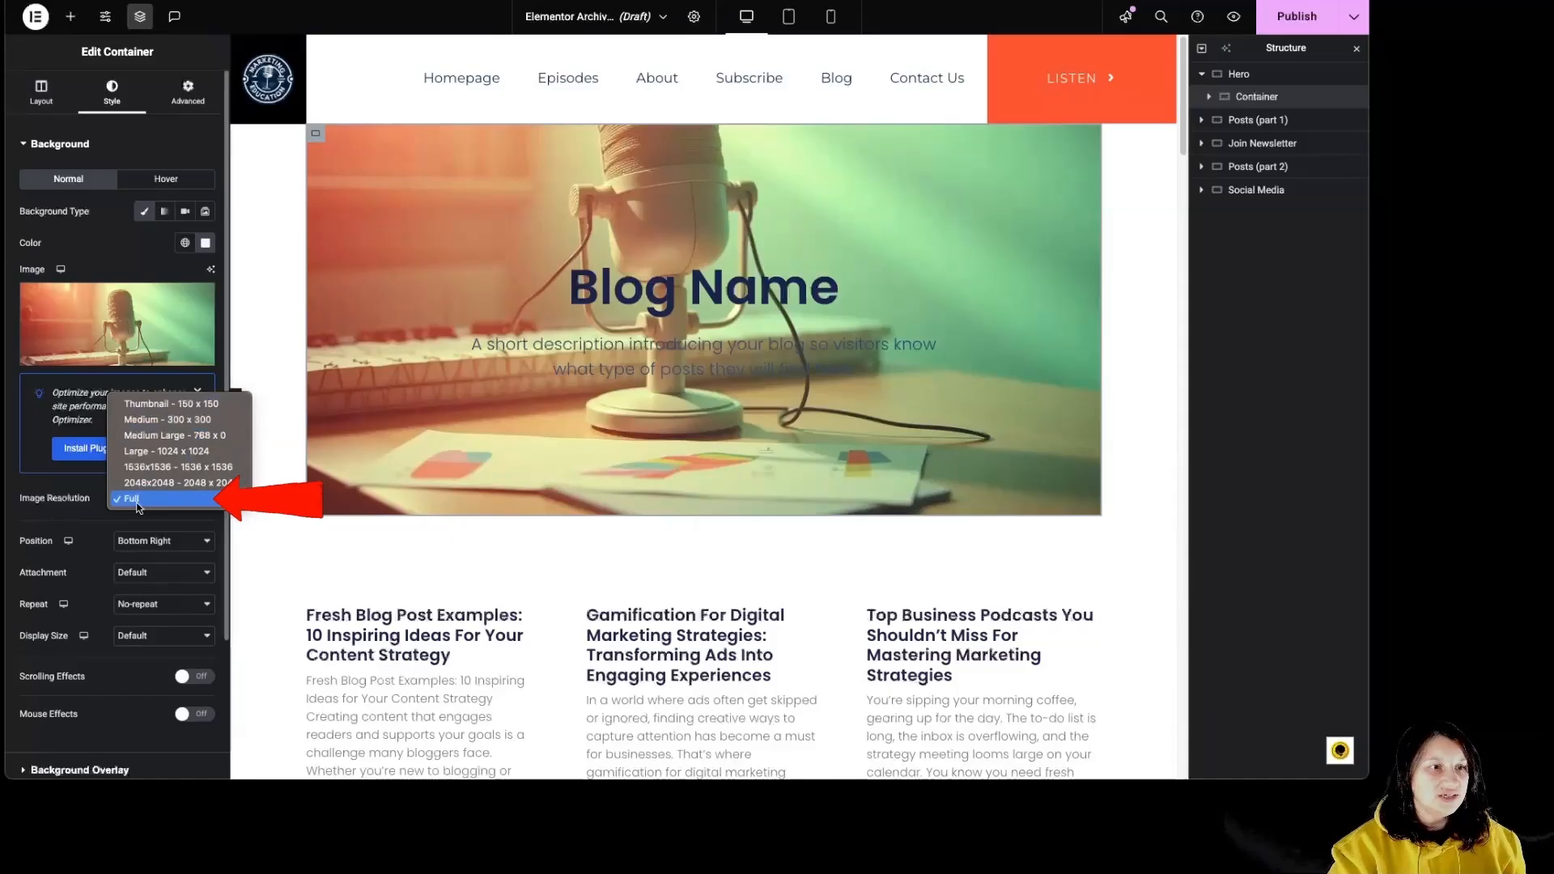
click(139, 505)
Try the Bottom Left, Bottom Center and Top Left positions for the hero container's background image.
click(174, 541)
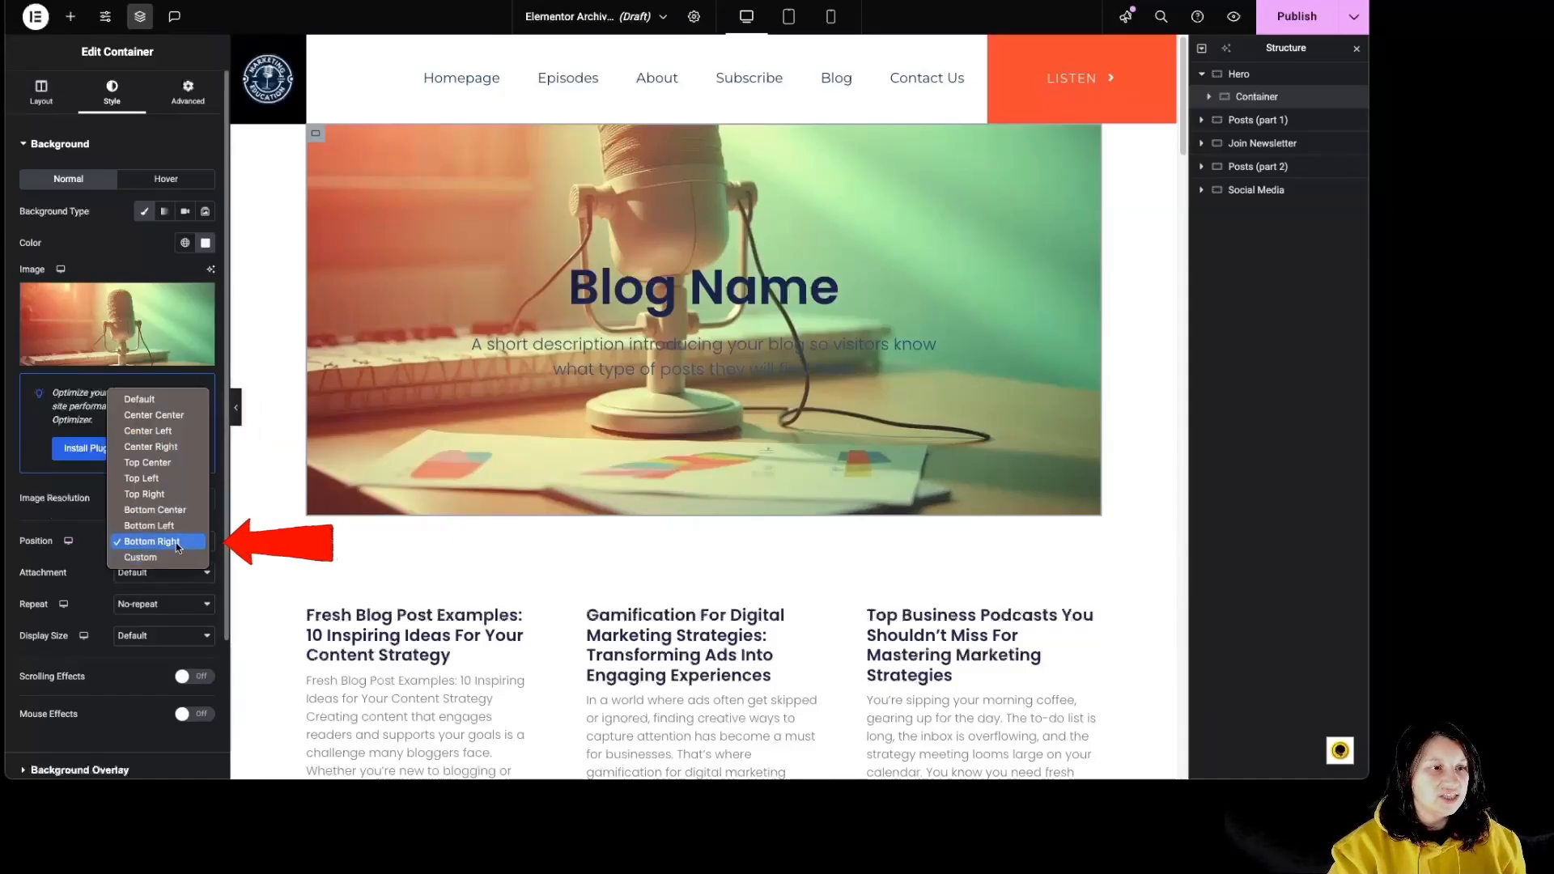
click(172, 527)
click(185, 541)
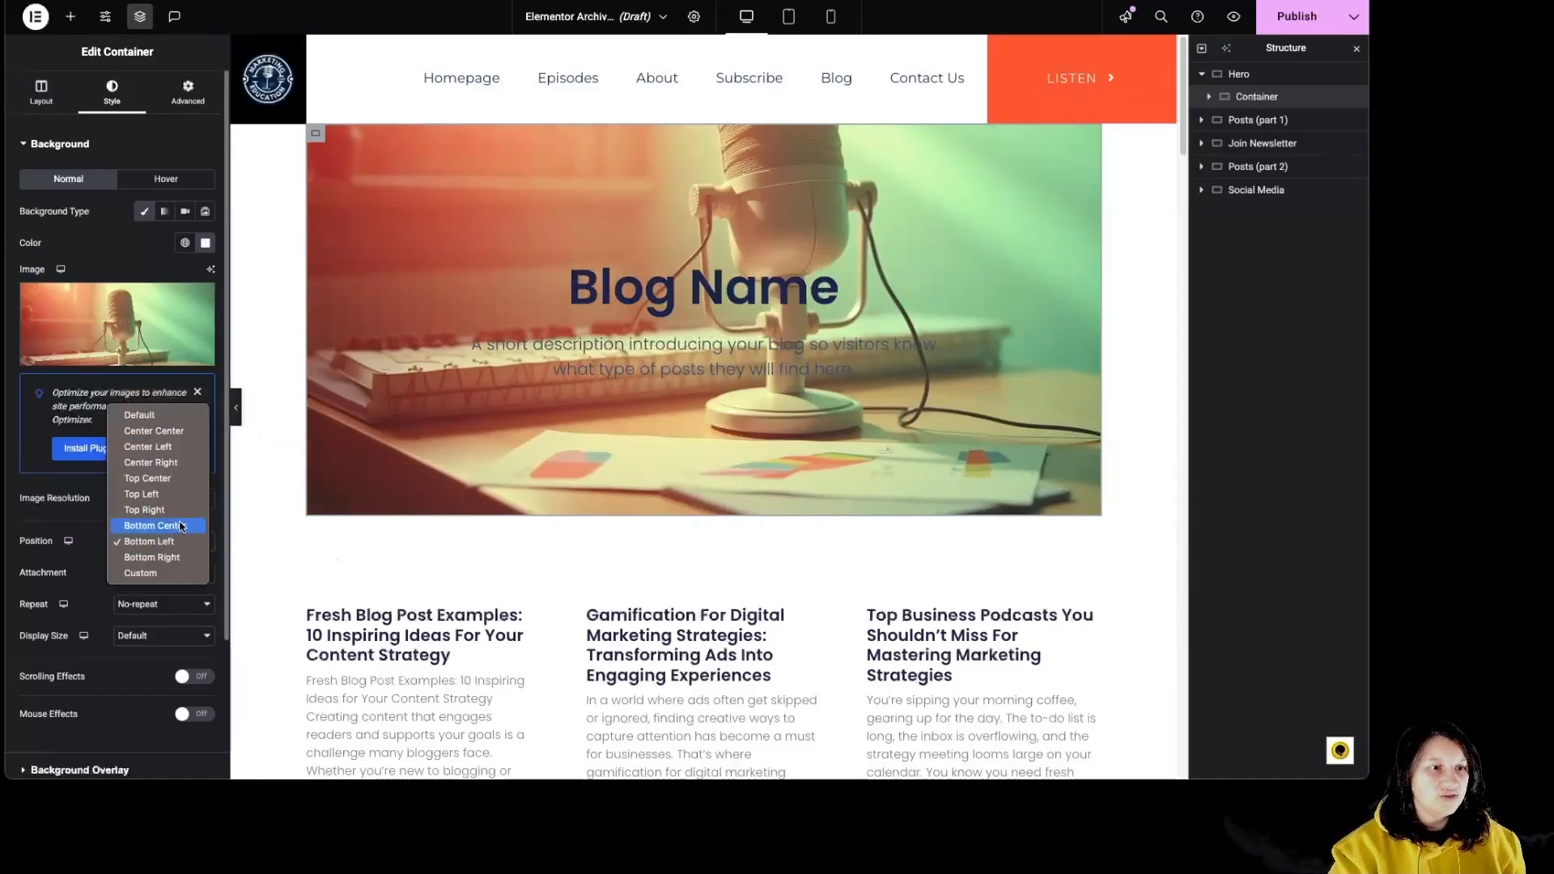
click(187, 543)
click(187, 543)
click(171, 526)
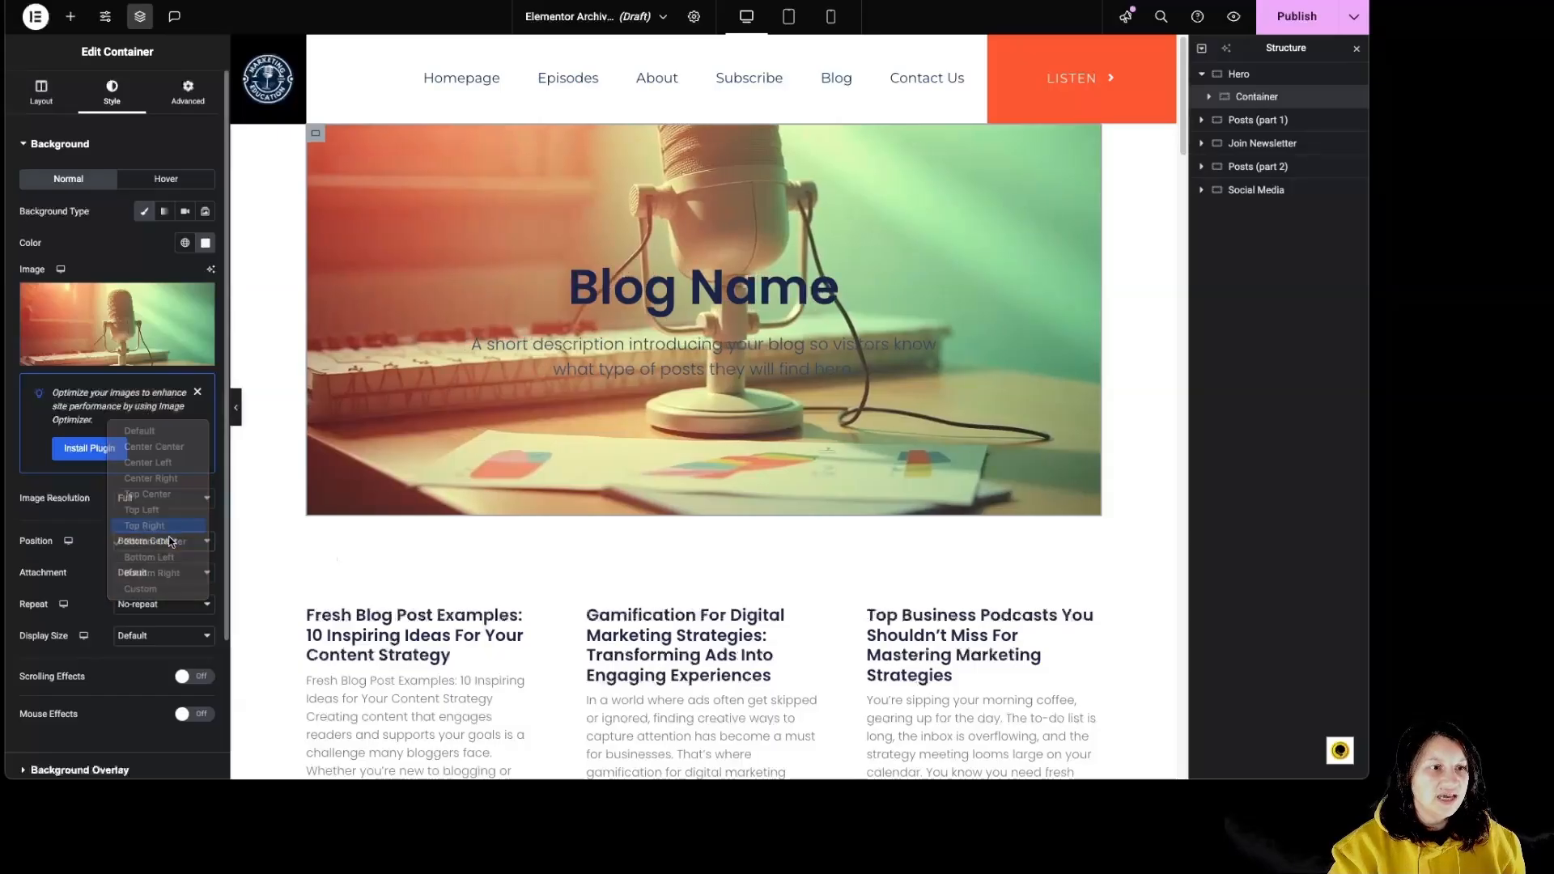
click(172, 540)
click(172, 534)
Try the Top Center, Center Right and Center Left positions for the background image, and set it to Center Center.
click(172, 537)
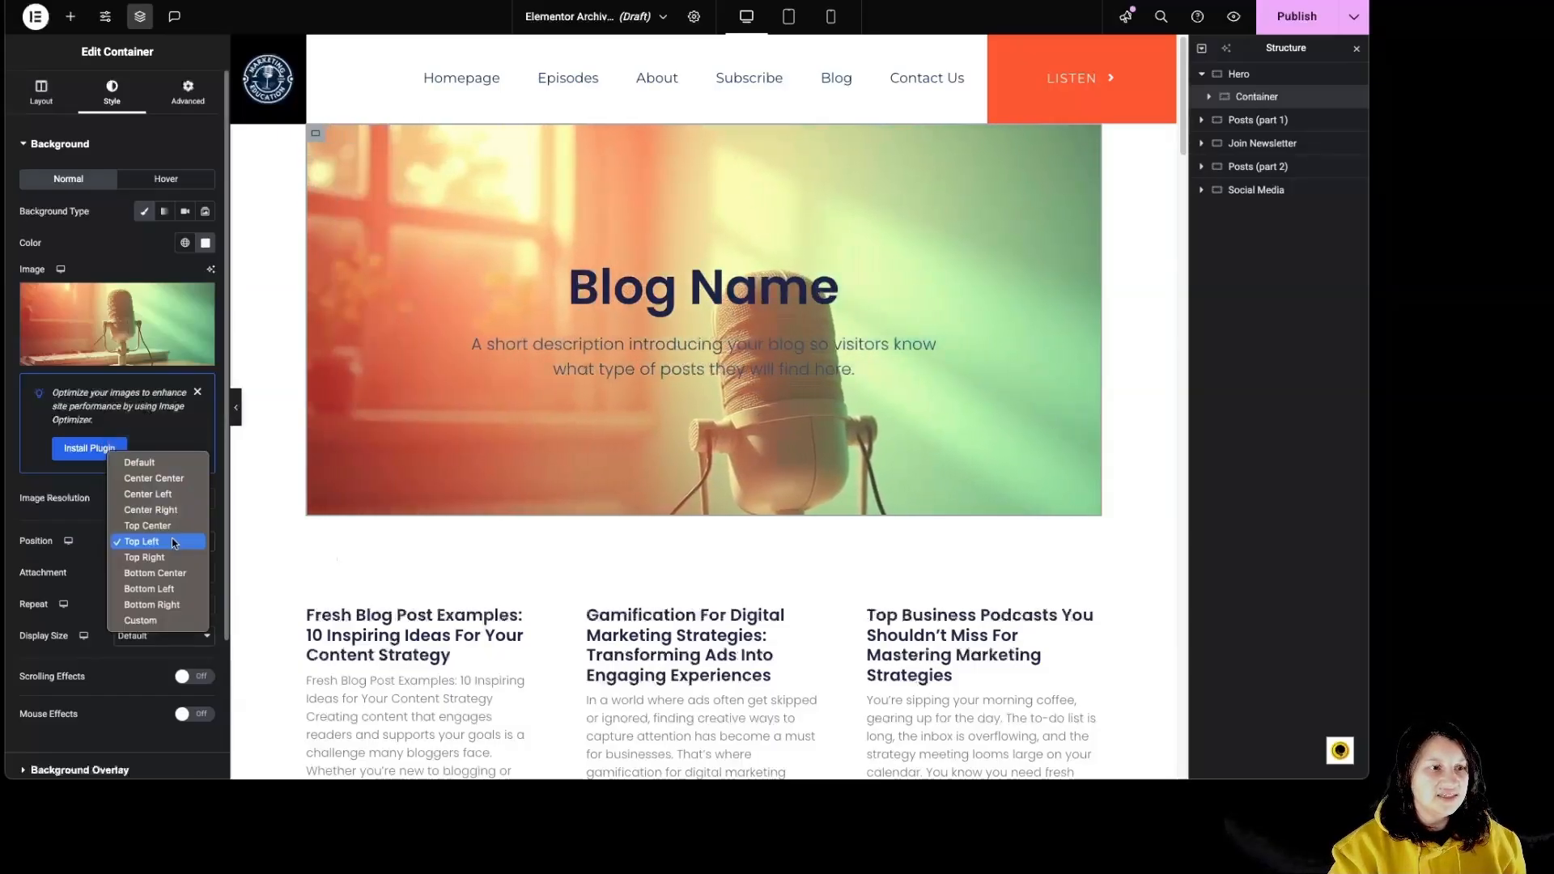
click(159, 526)
click(166, 539)
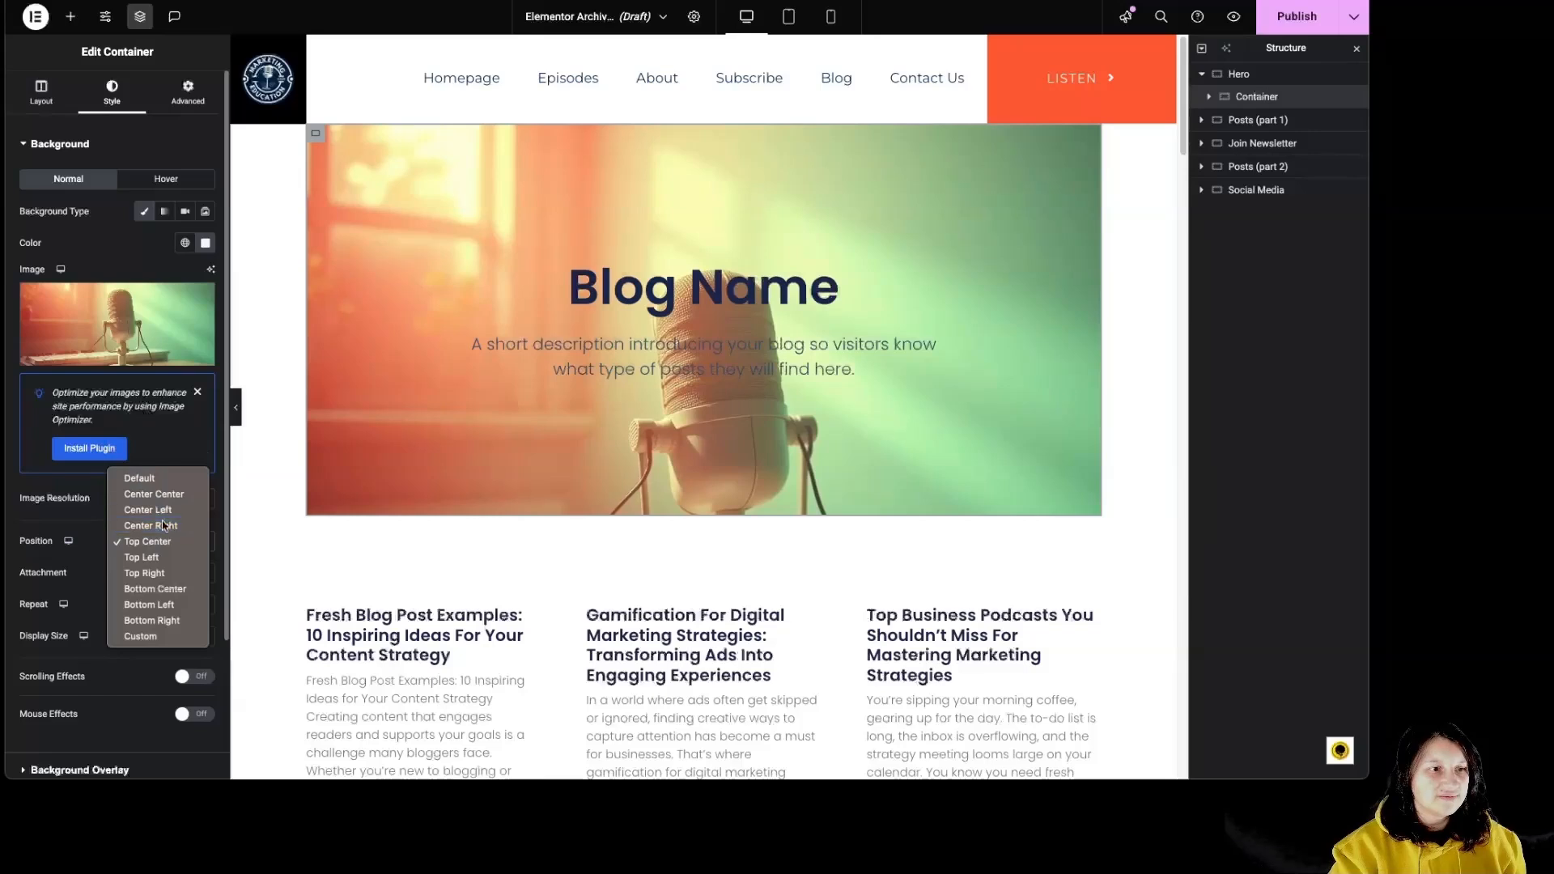
click(162, 526)
click(166, 539)
click(167, 525)
click(171, 539)
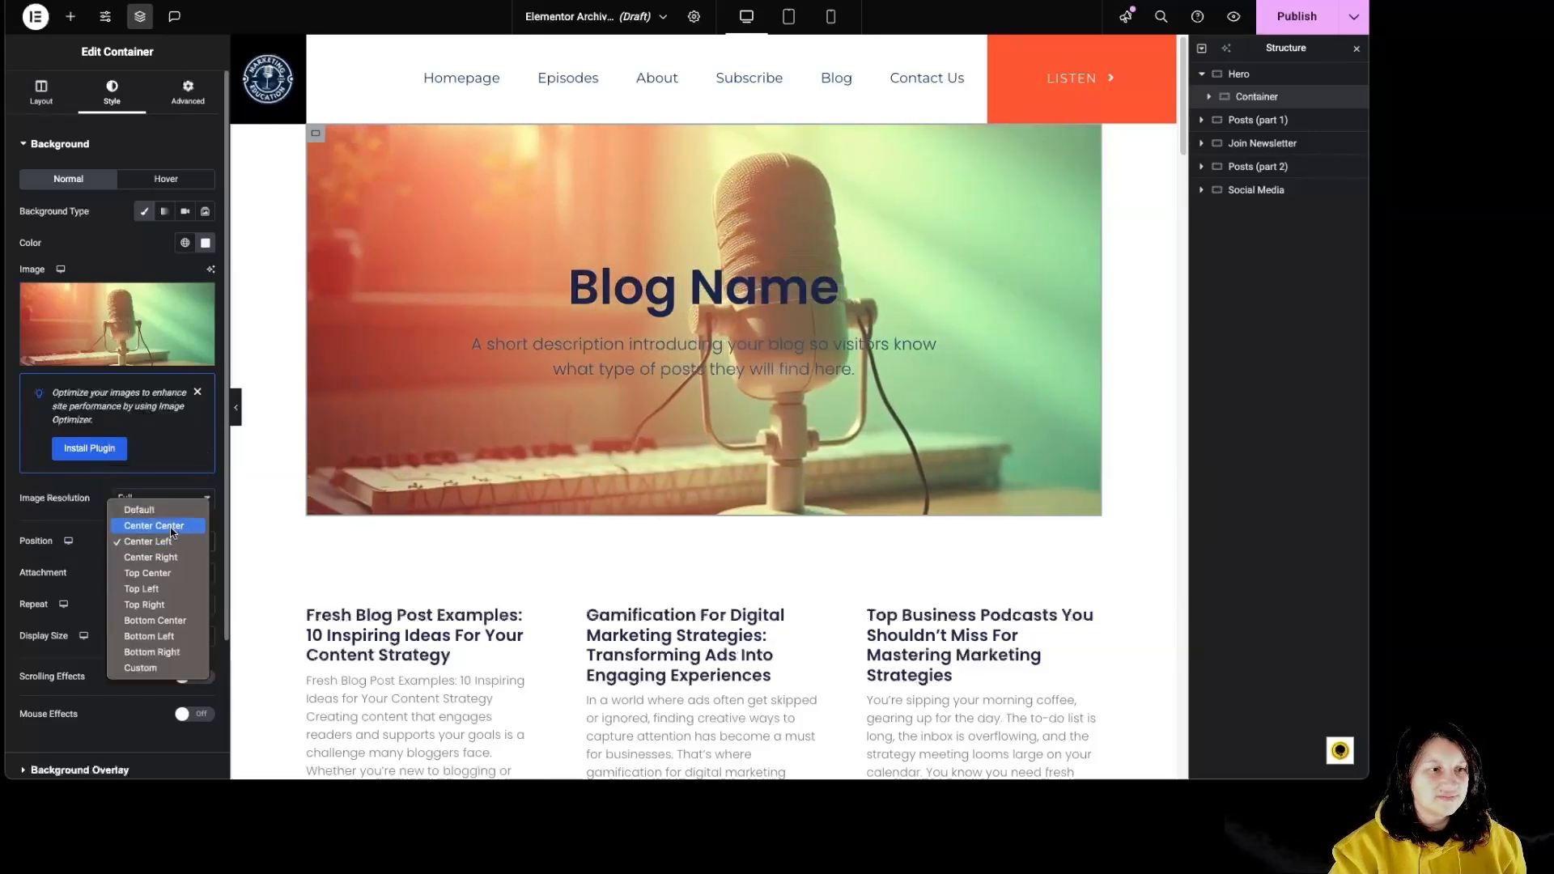
click(171, 527)
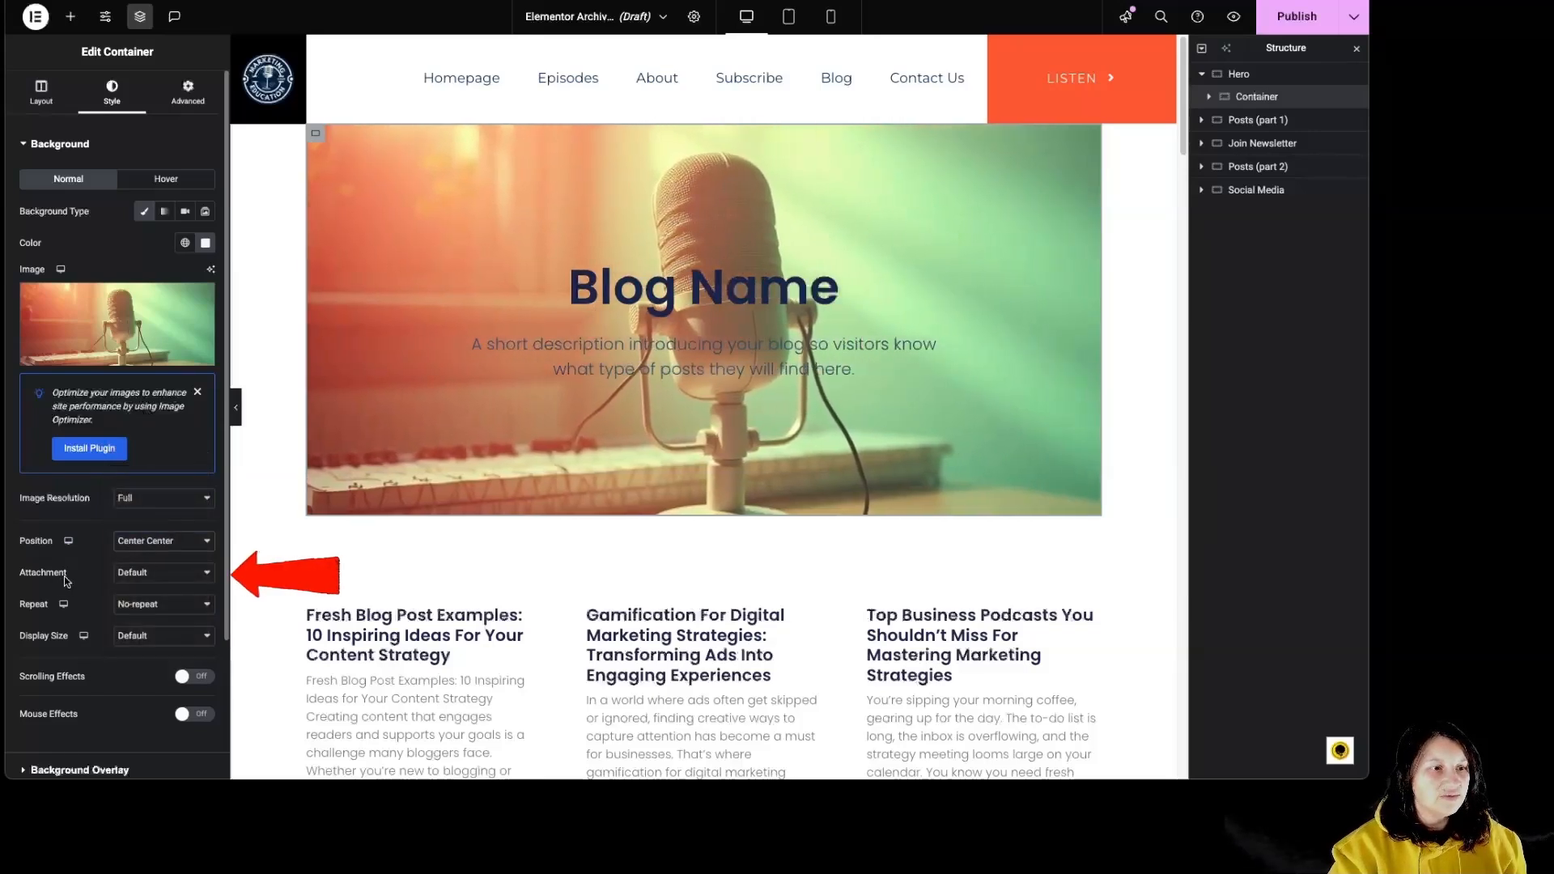
Set the background image's attachment to Scroll and preview how it behaves as the page moves.
click(167, 579)
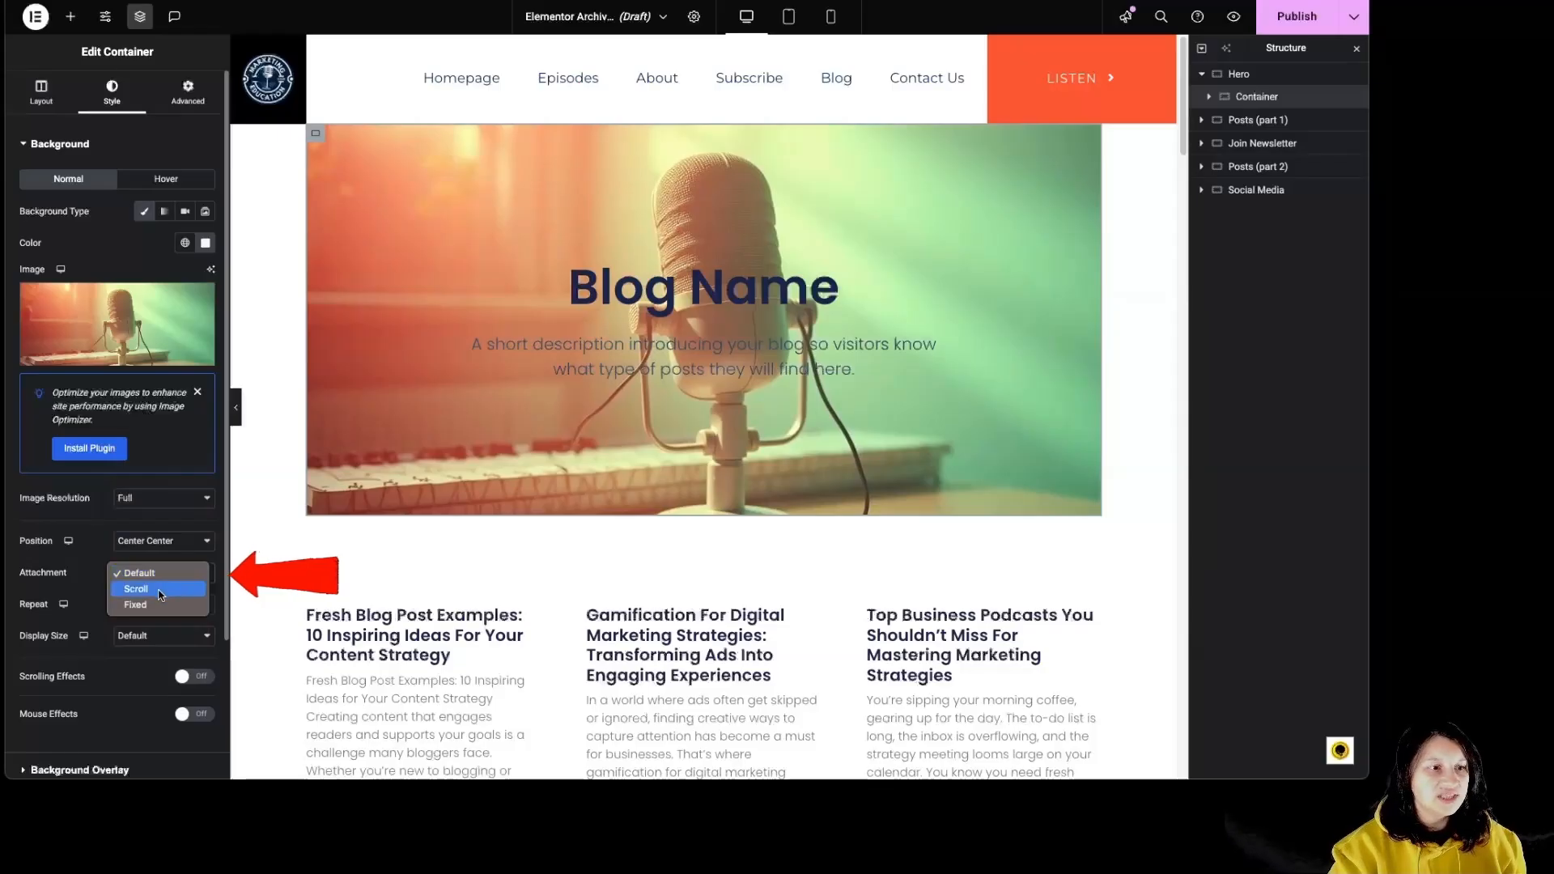
click(165, 587)
scroll(732, 587, down, 2)
scroll(732, 588, down, 5)
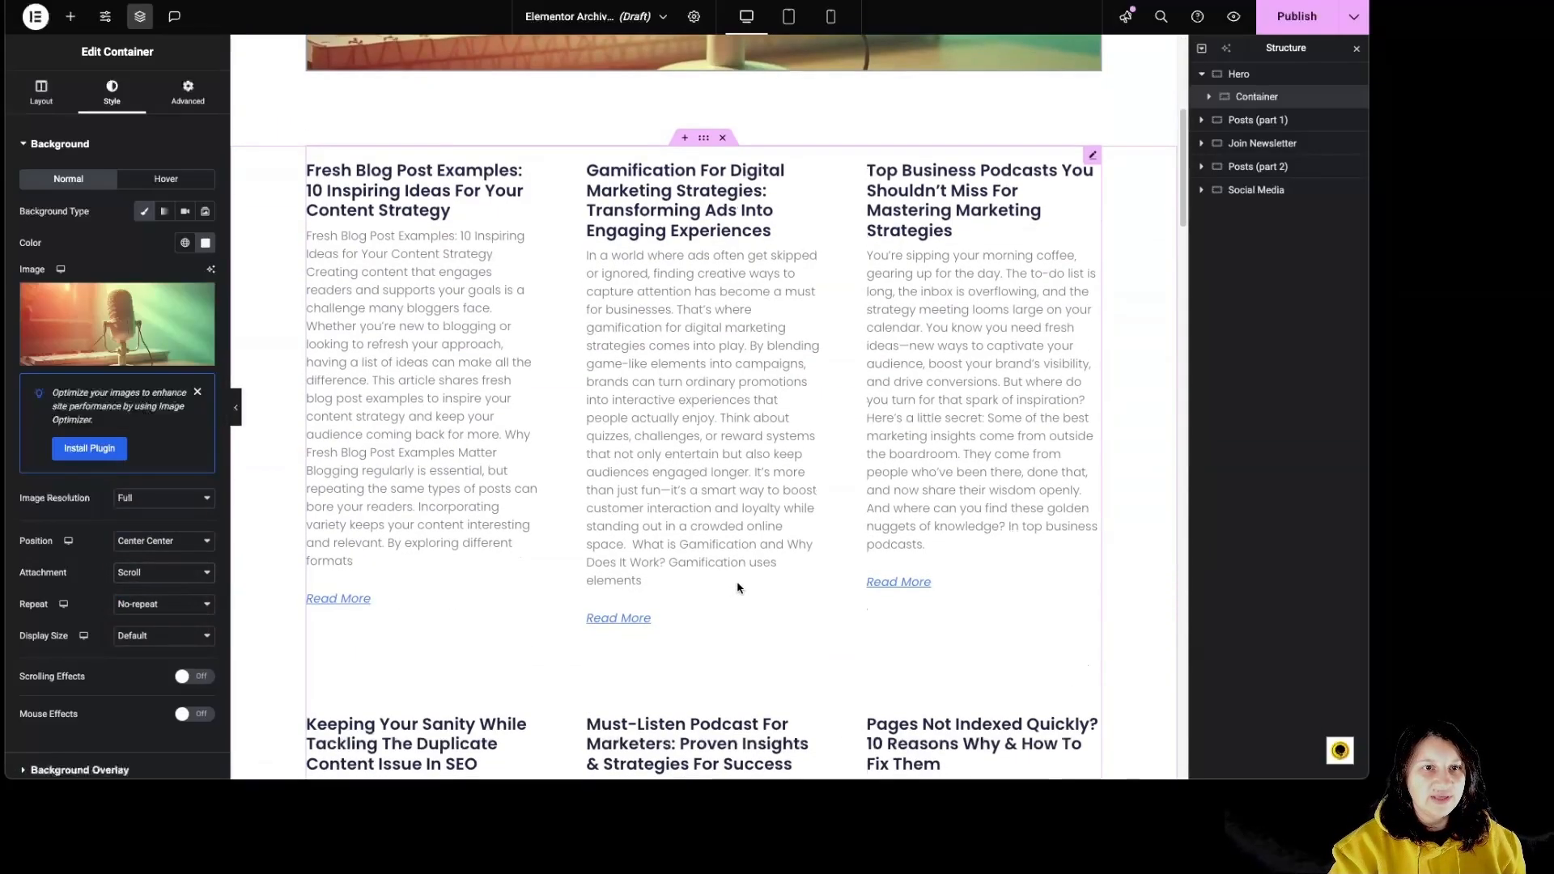
scroll(735, 589, up, 7)
Set the background image's attachment to Fixed and preview the effect while moving down and up the page.
click(162, 572)
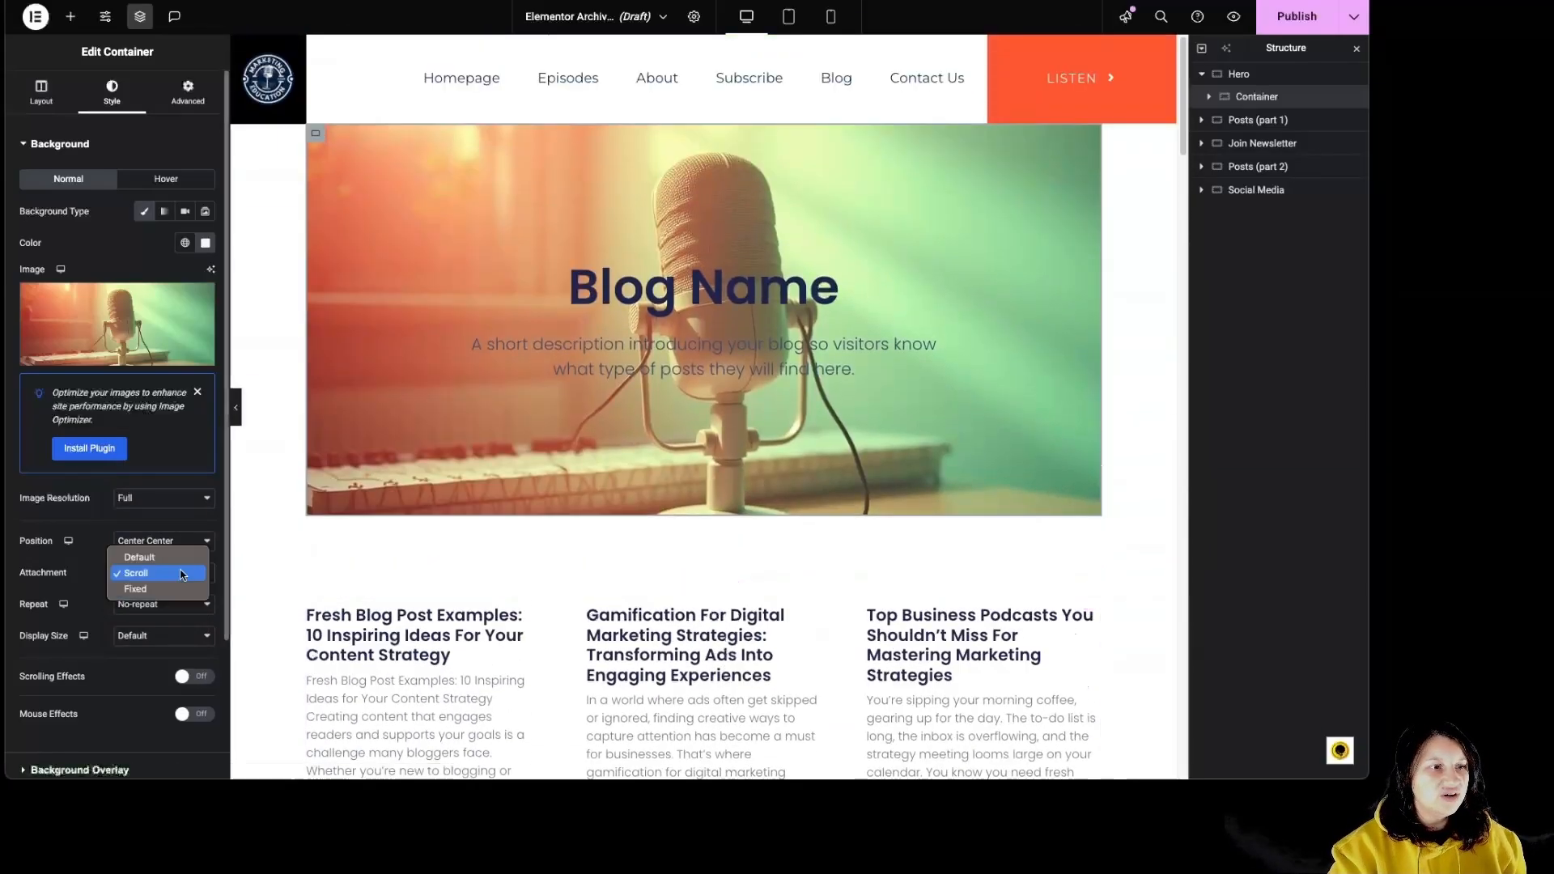
click(133, 595)
scroll(778, 609, down, 2)
scroll(778, 609, down, 4)
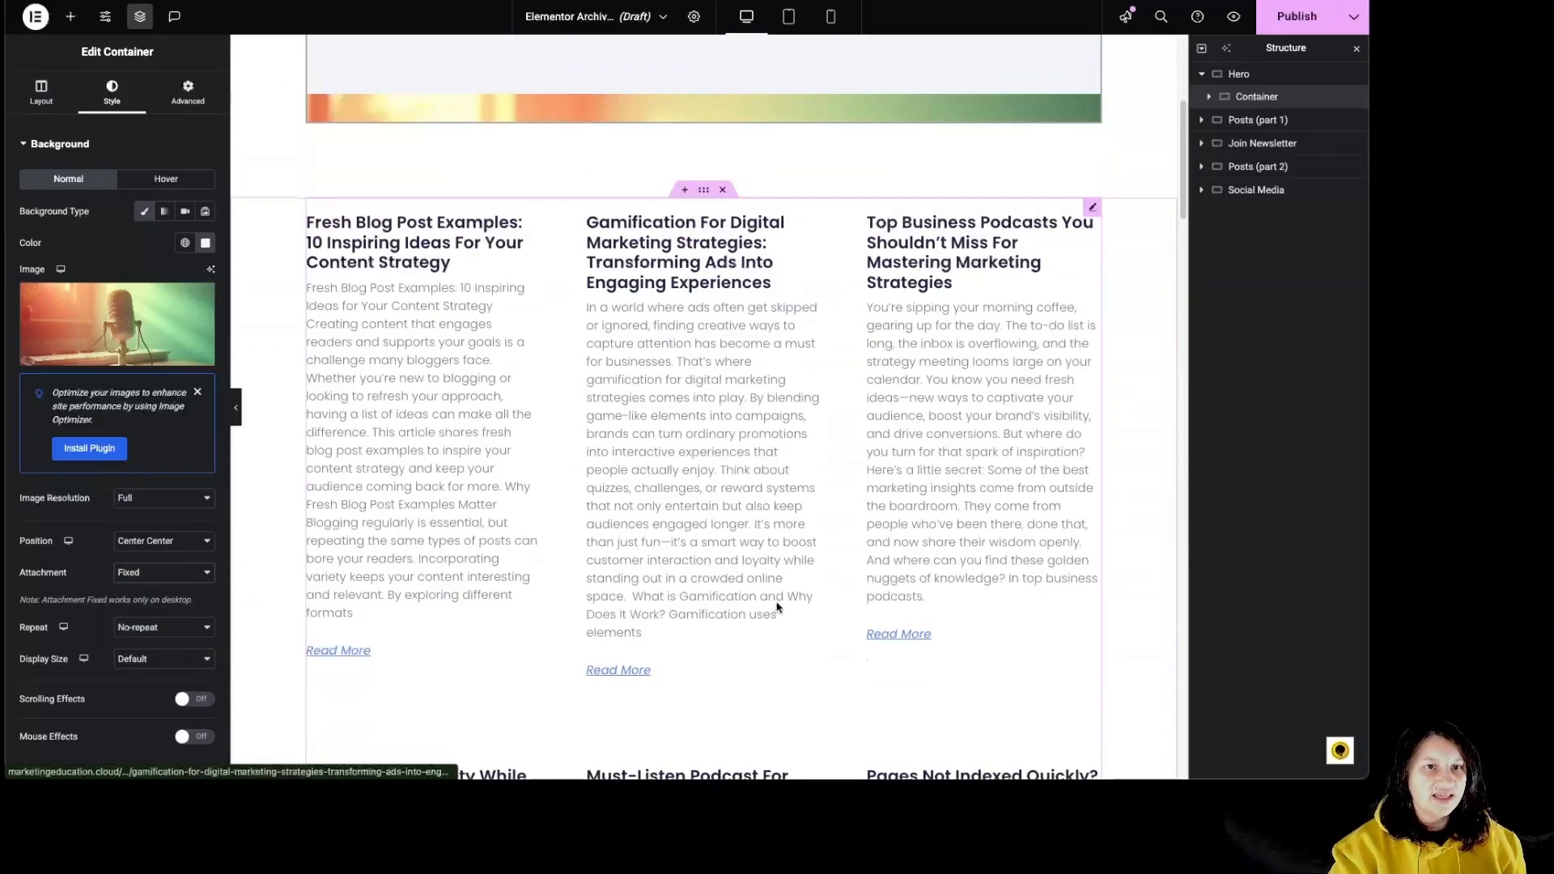
scroll(778, 609, up, 5)
scroll(778, 609, down, 6)
scroll(778, 609, up, 6)
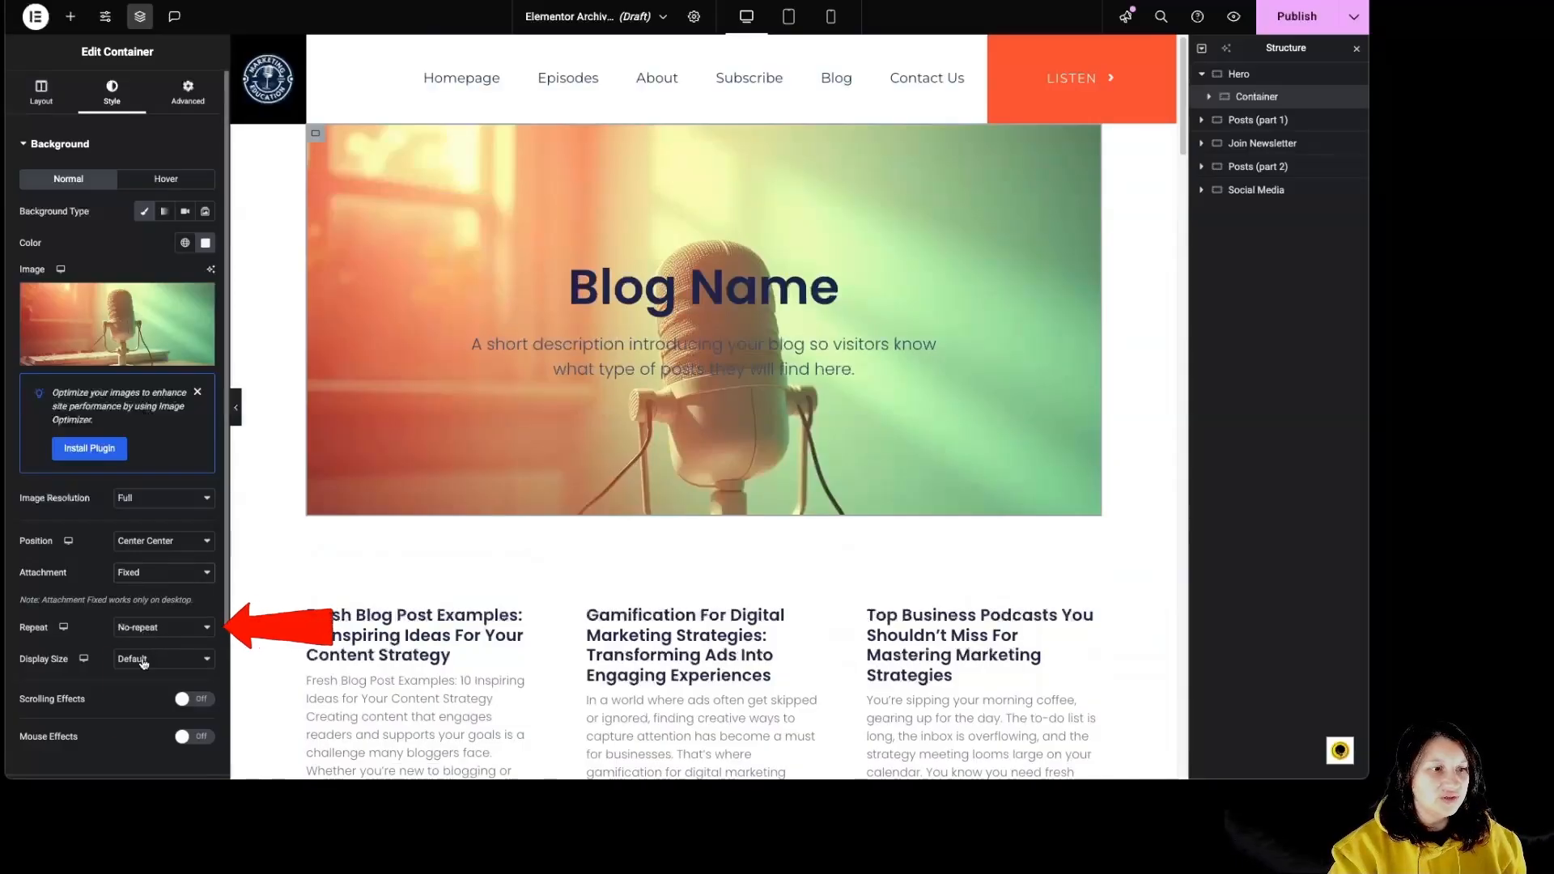
Give the background image a Custom display size with a width of 37%.
click(144, 665)
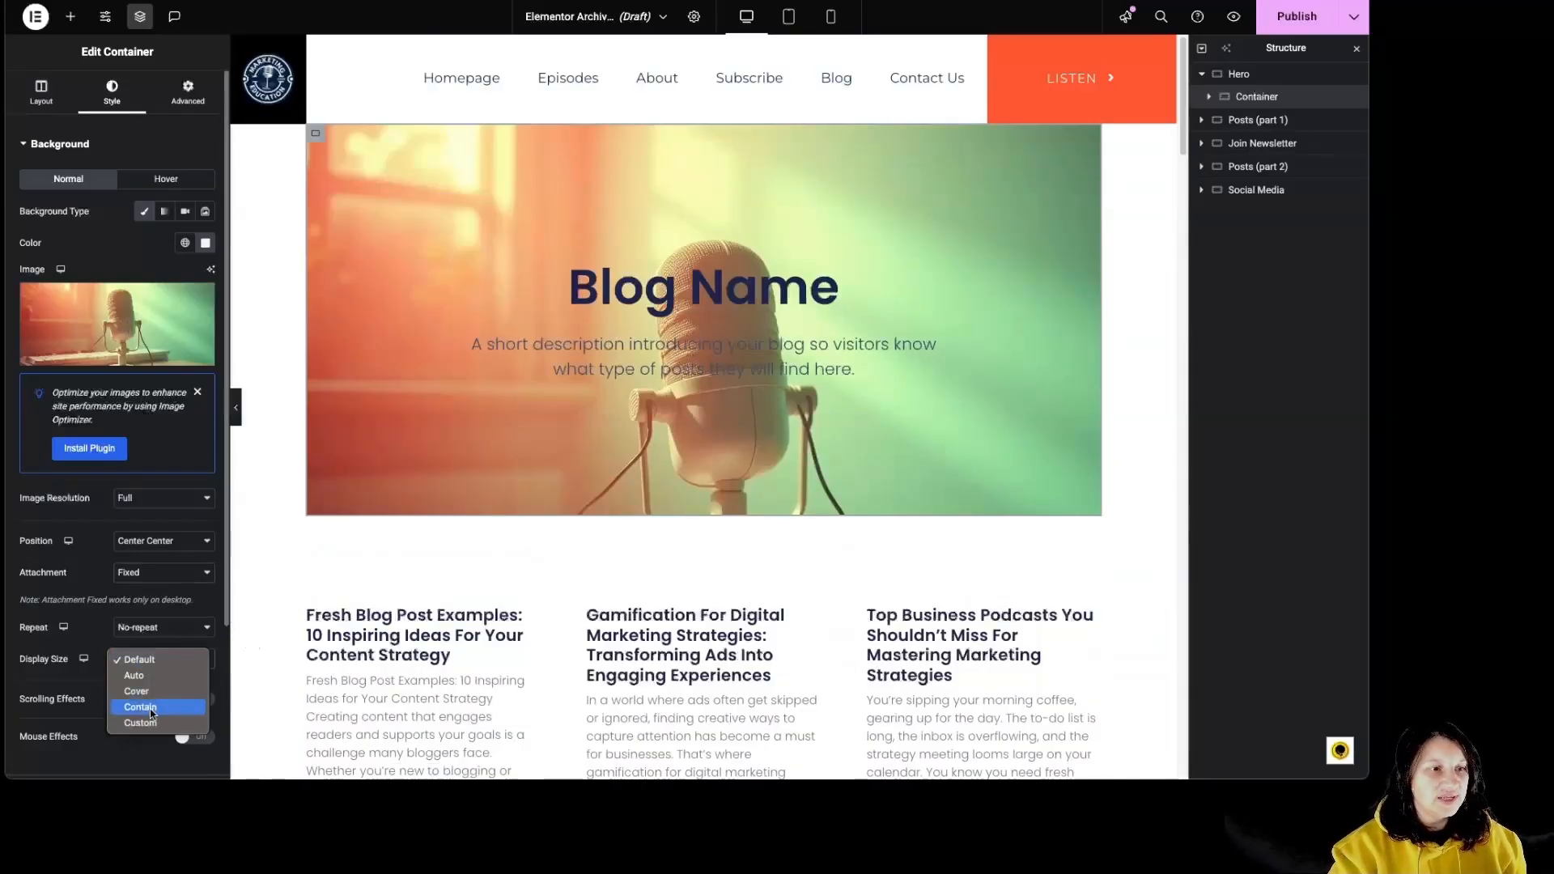
click(112, 709)
drag(153, 708, 73, 707)
Try the Repeat option on the background image, and return it to No-repeat.
click(155, 629)
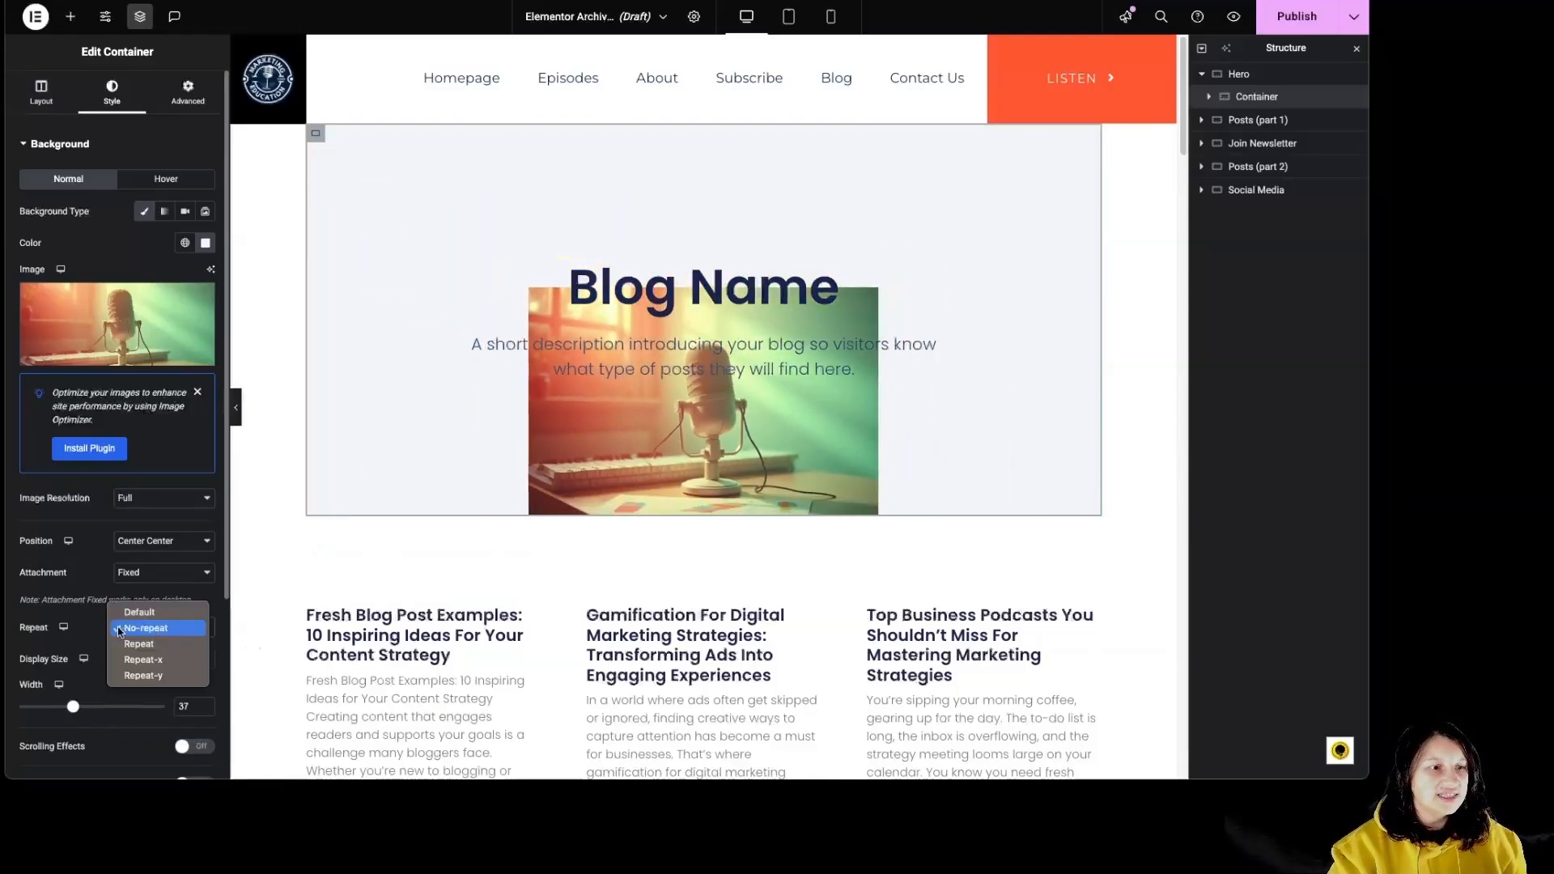
click(138, 645)
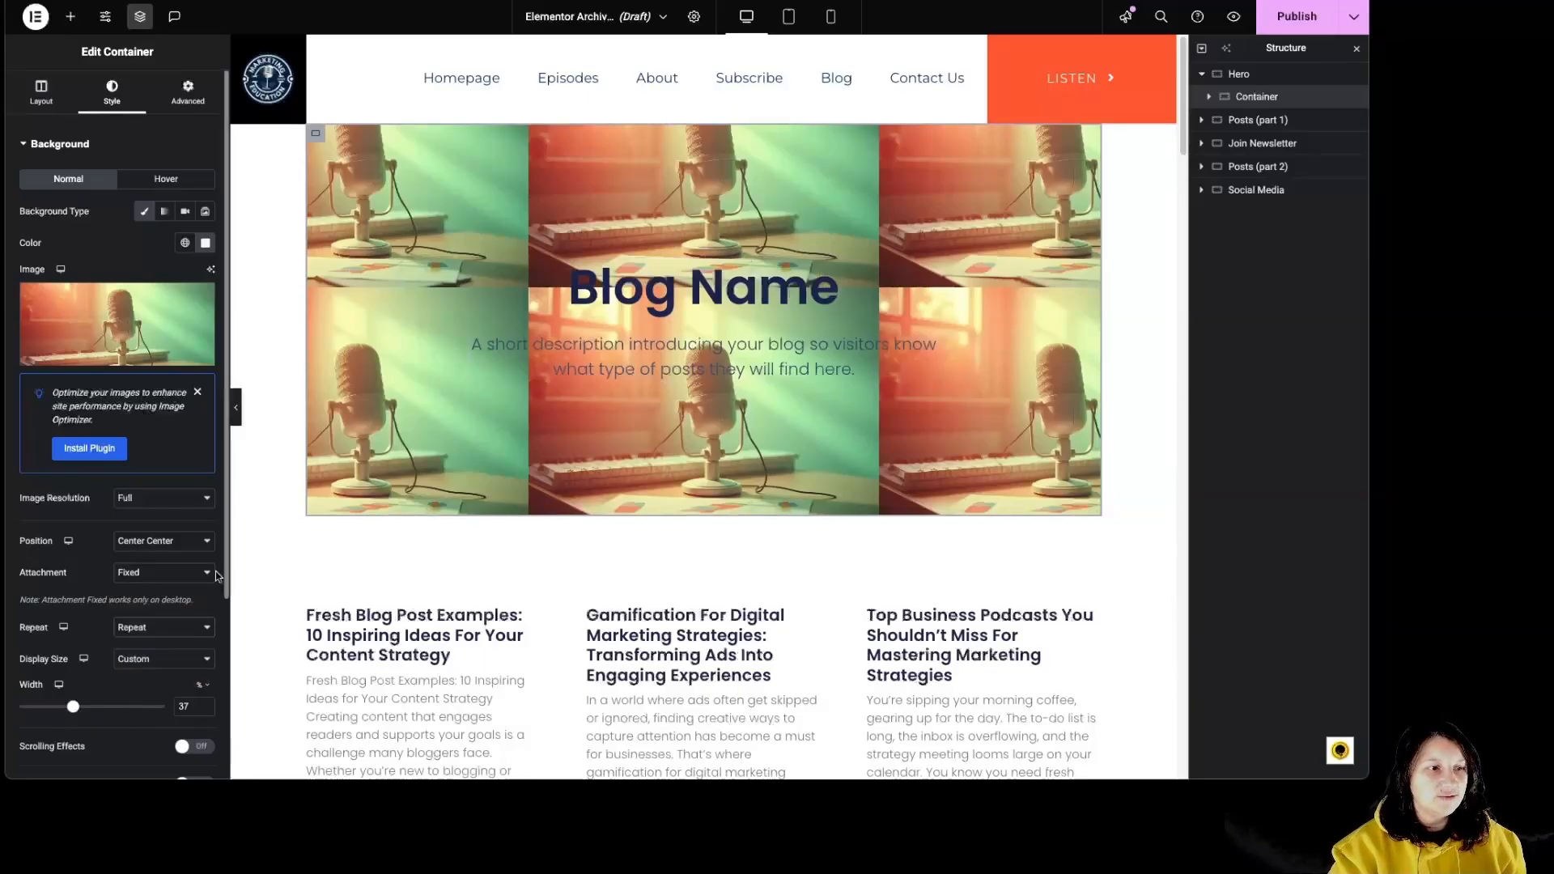
click(156, 628)
click(146, 612)
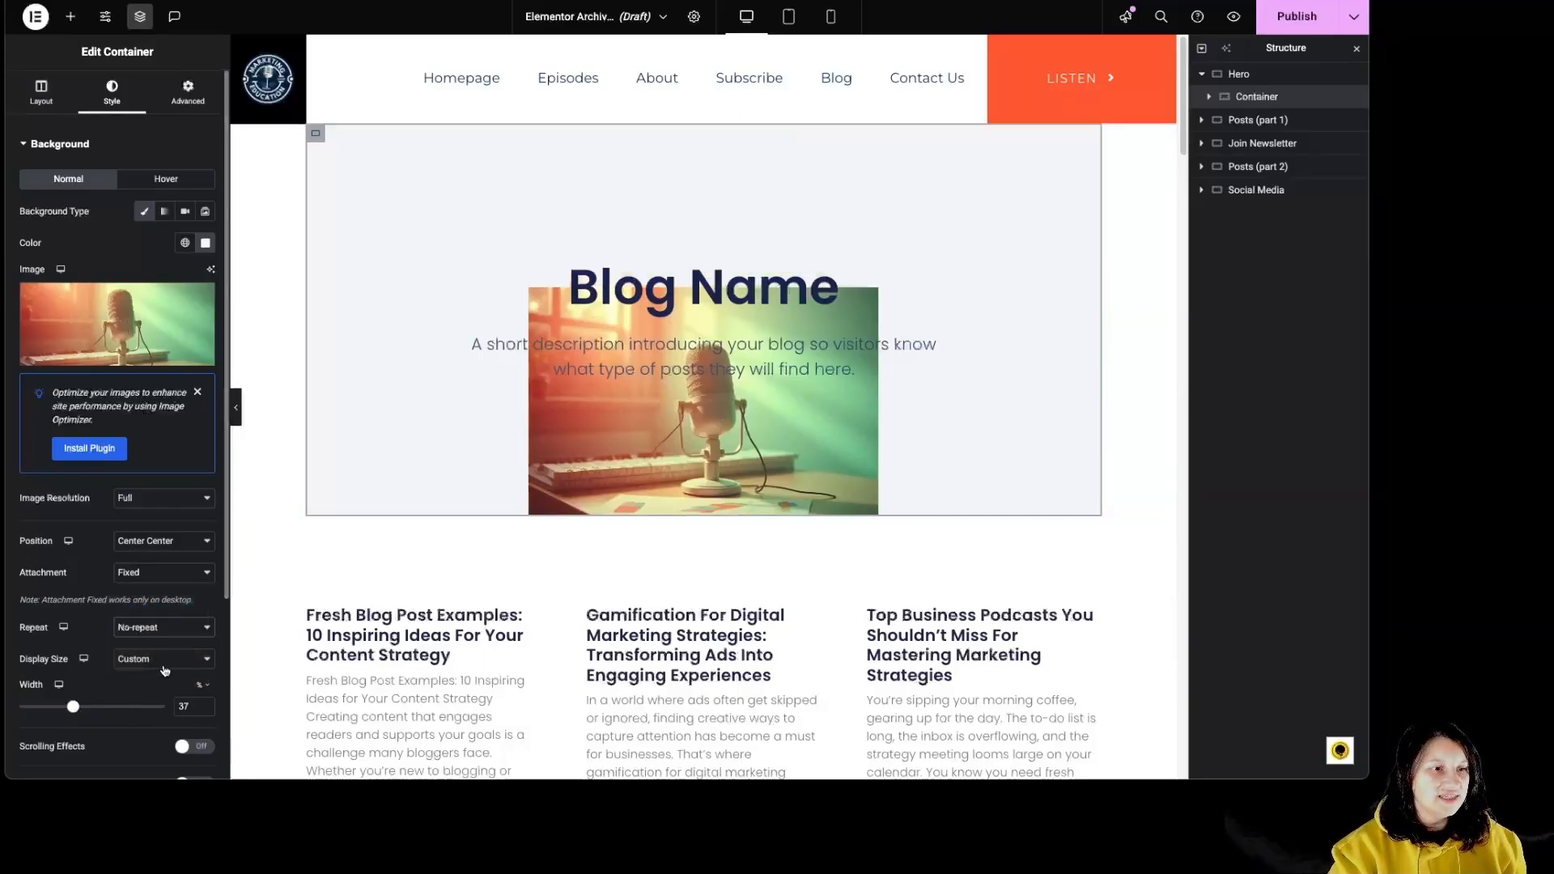
Try the Auto and Cover display sizes for the background image, and set it to Contain.
click(162, 661)
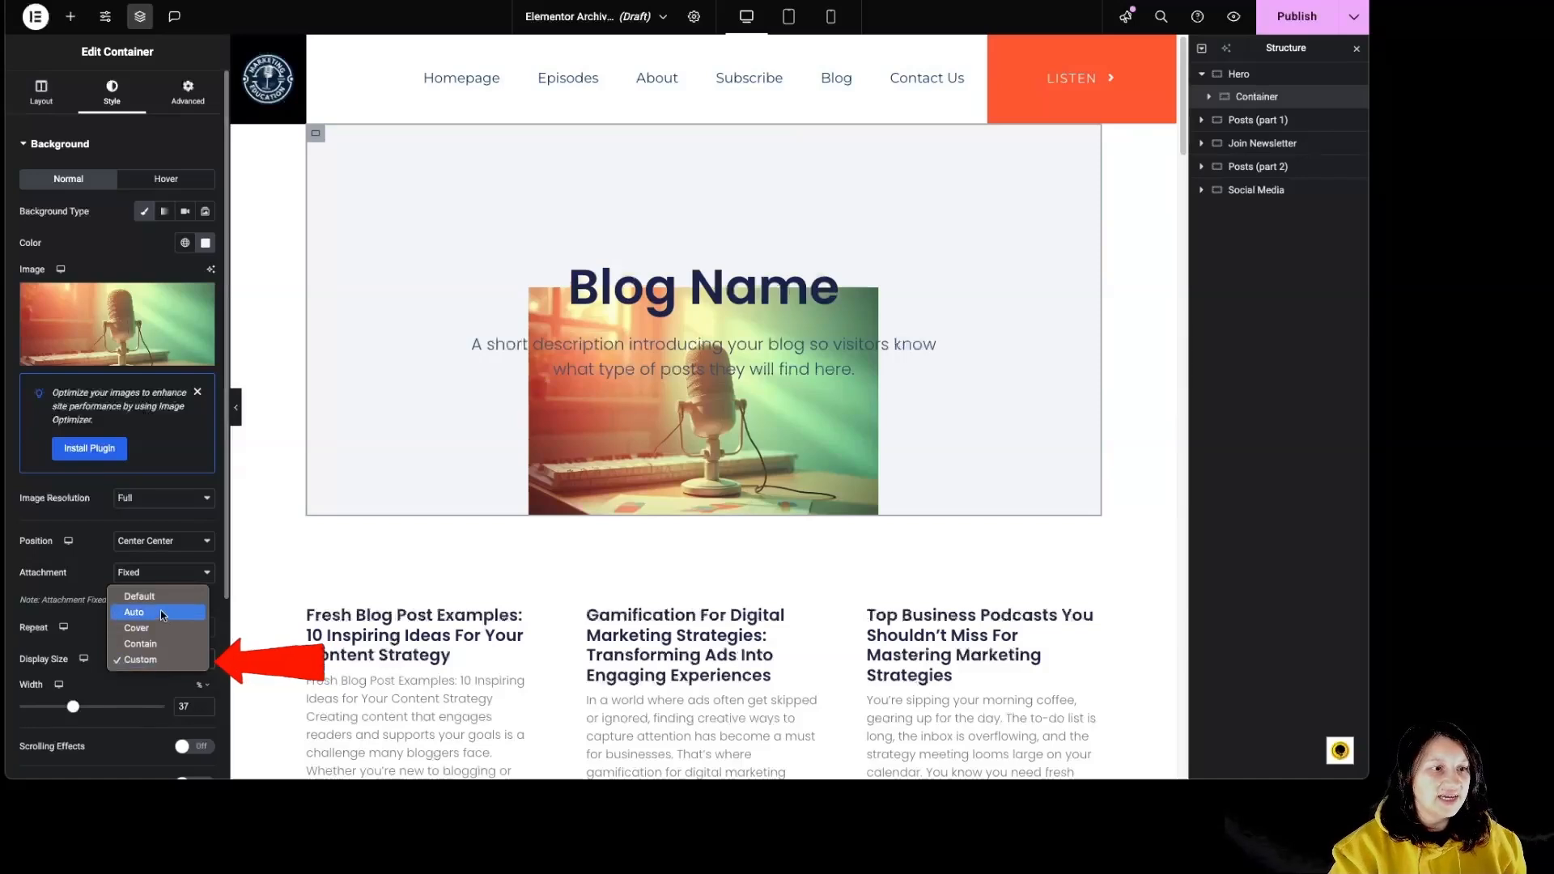
click(161, 612)
click(167, 664)
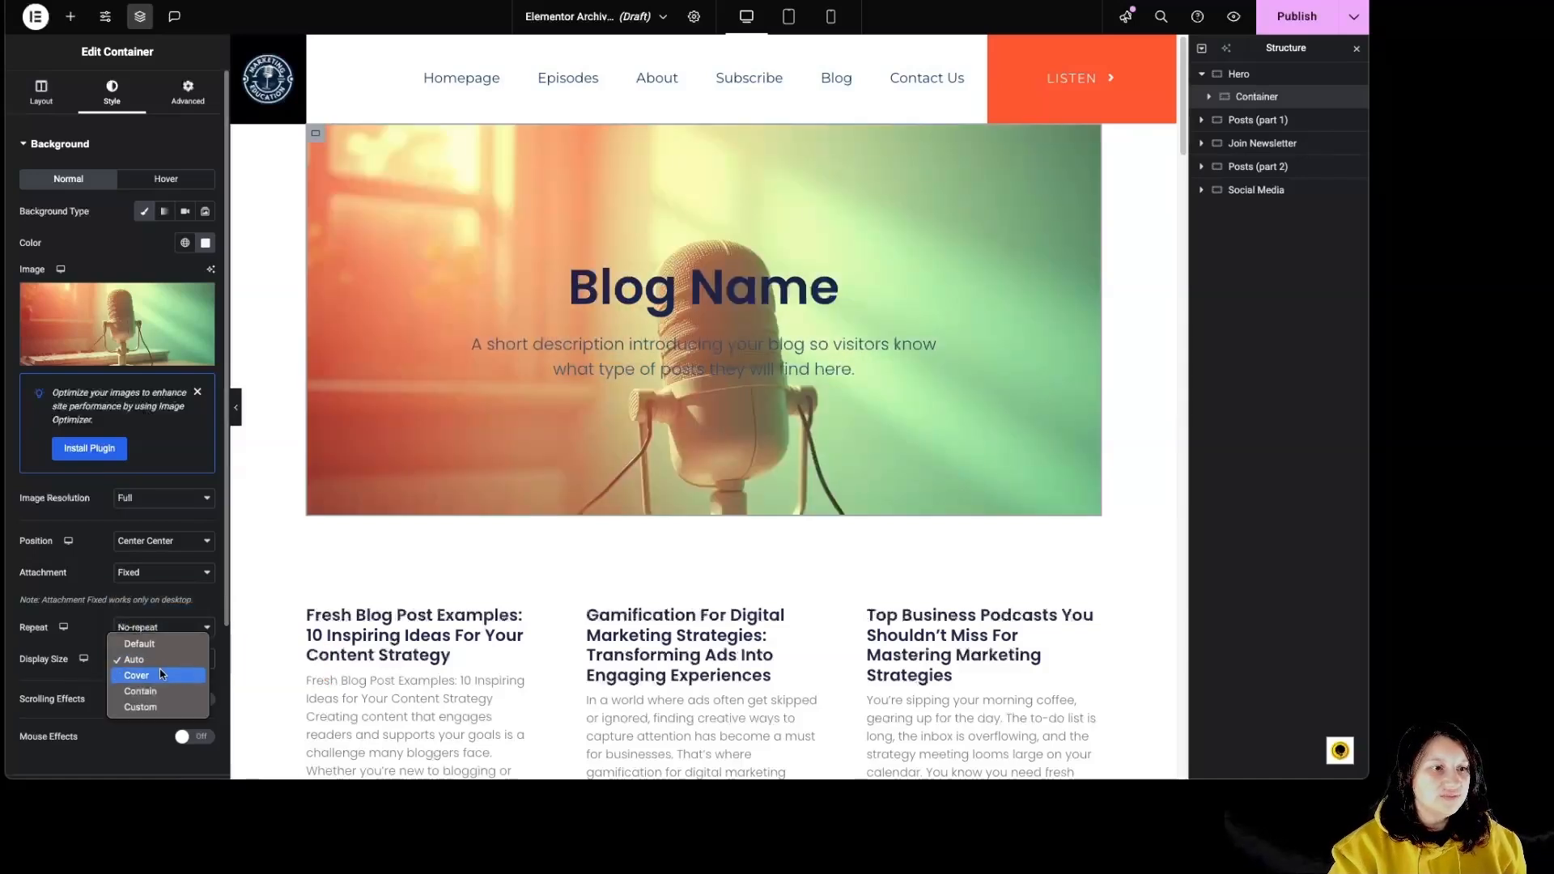
click(161, 675)
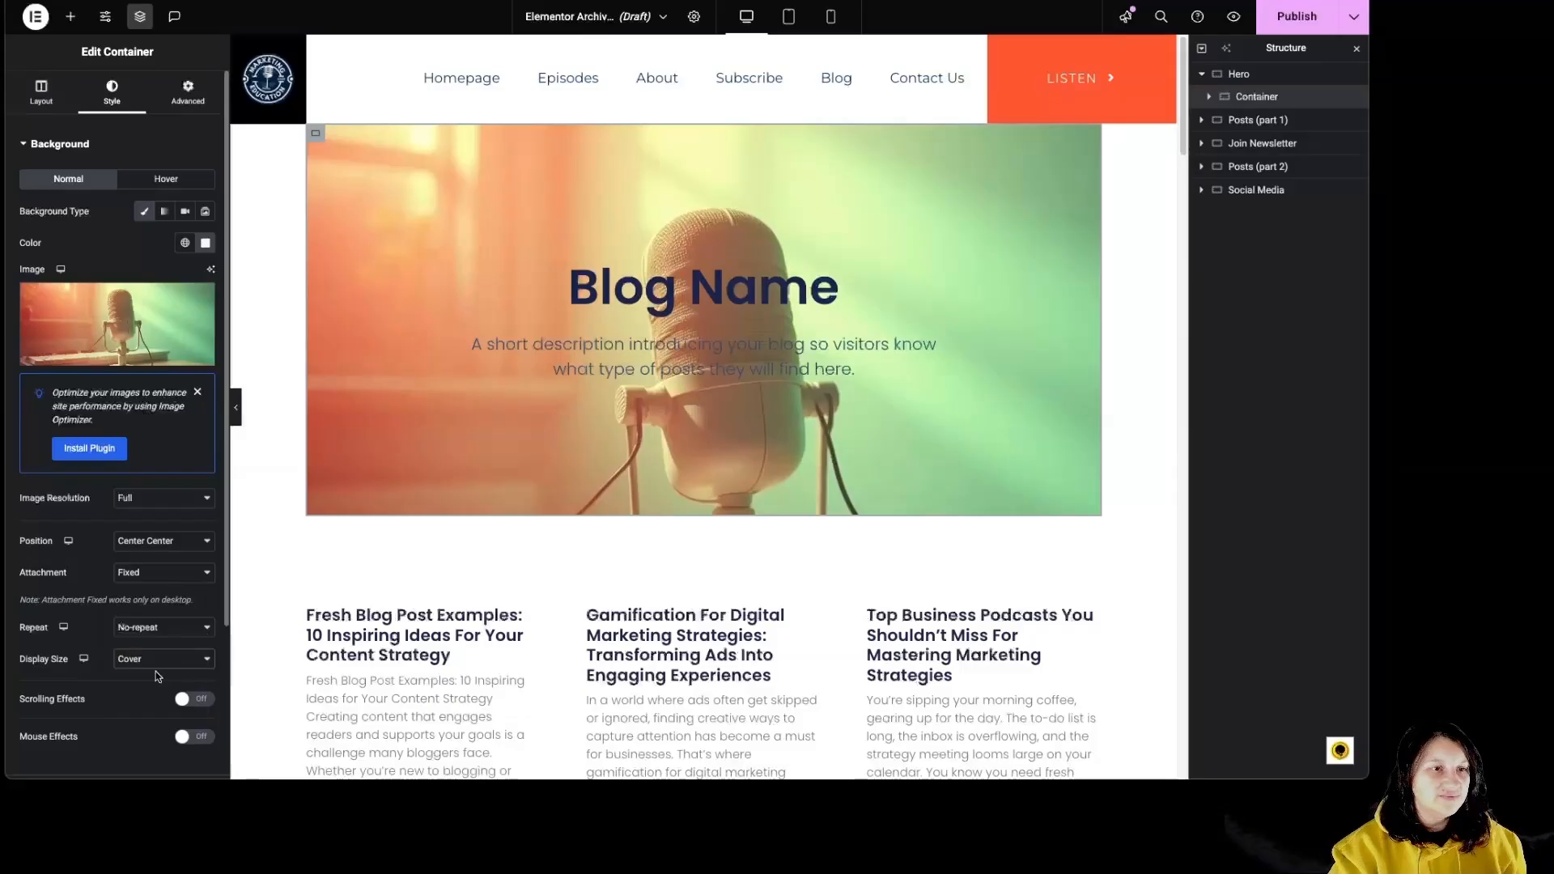
click(151, 674)
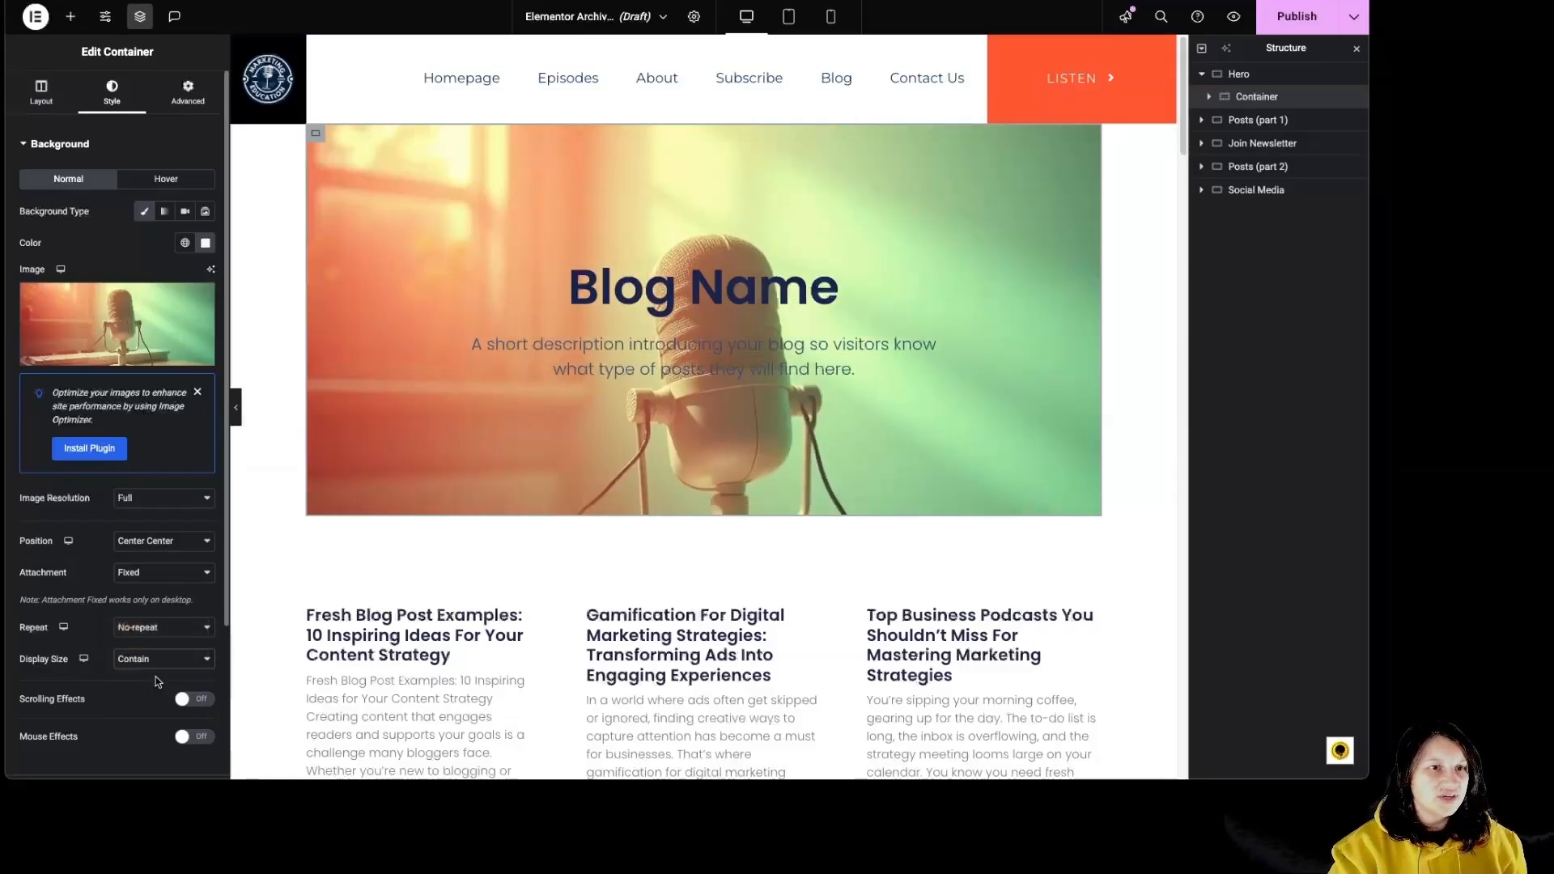
click(153, 662)
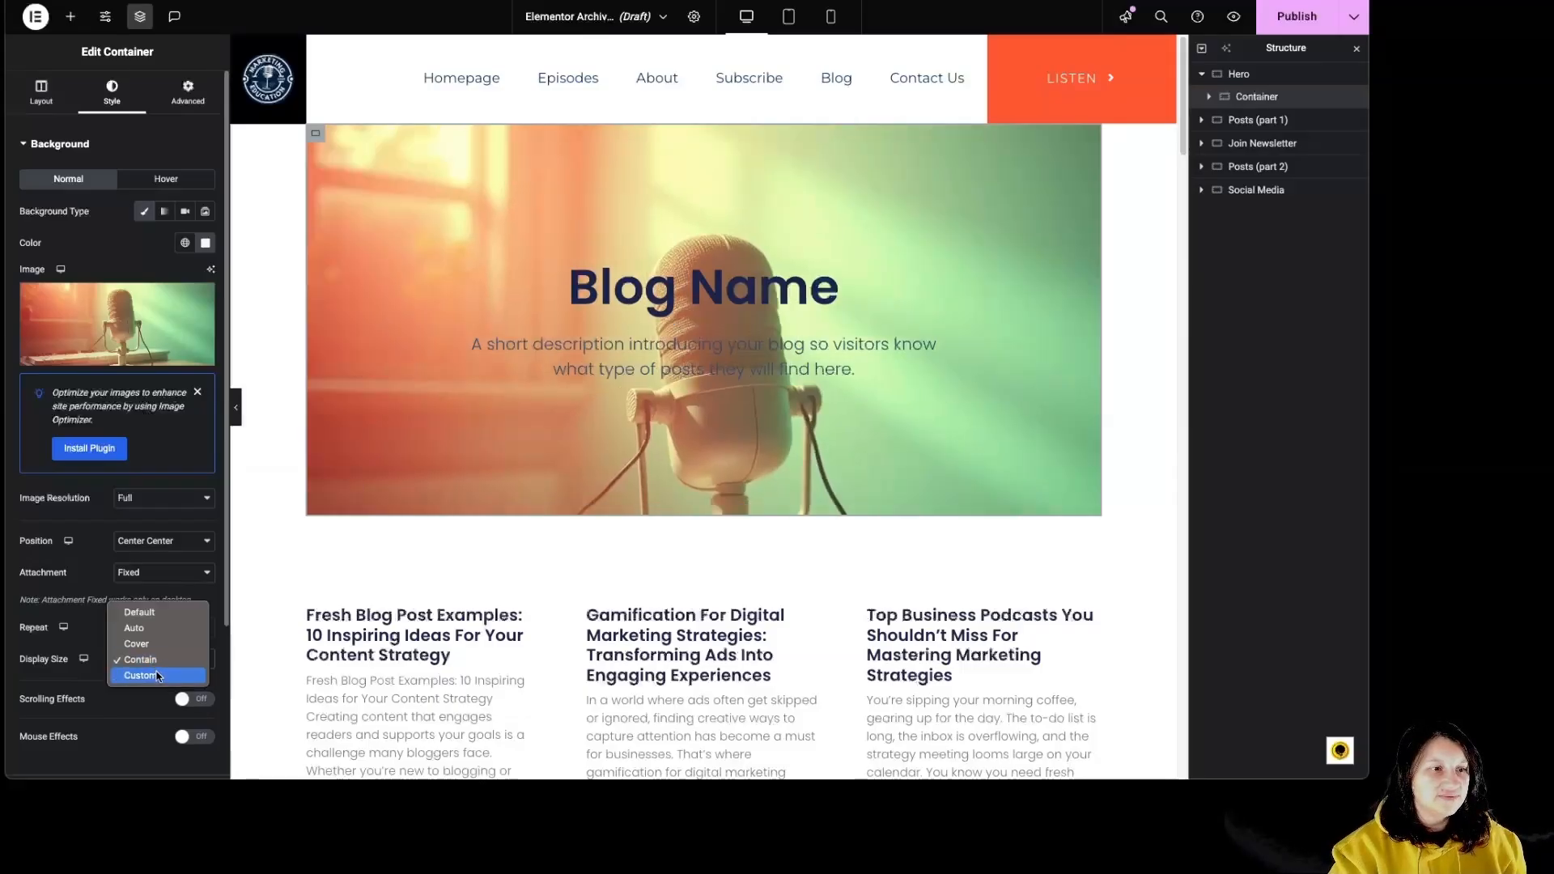
Replace the hero container's background image with Designer-1-1.jpeg, the microphone illustration in the media library.
click(127, 318)
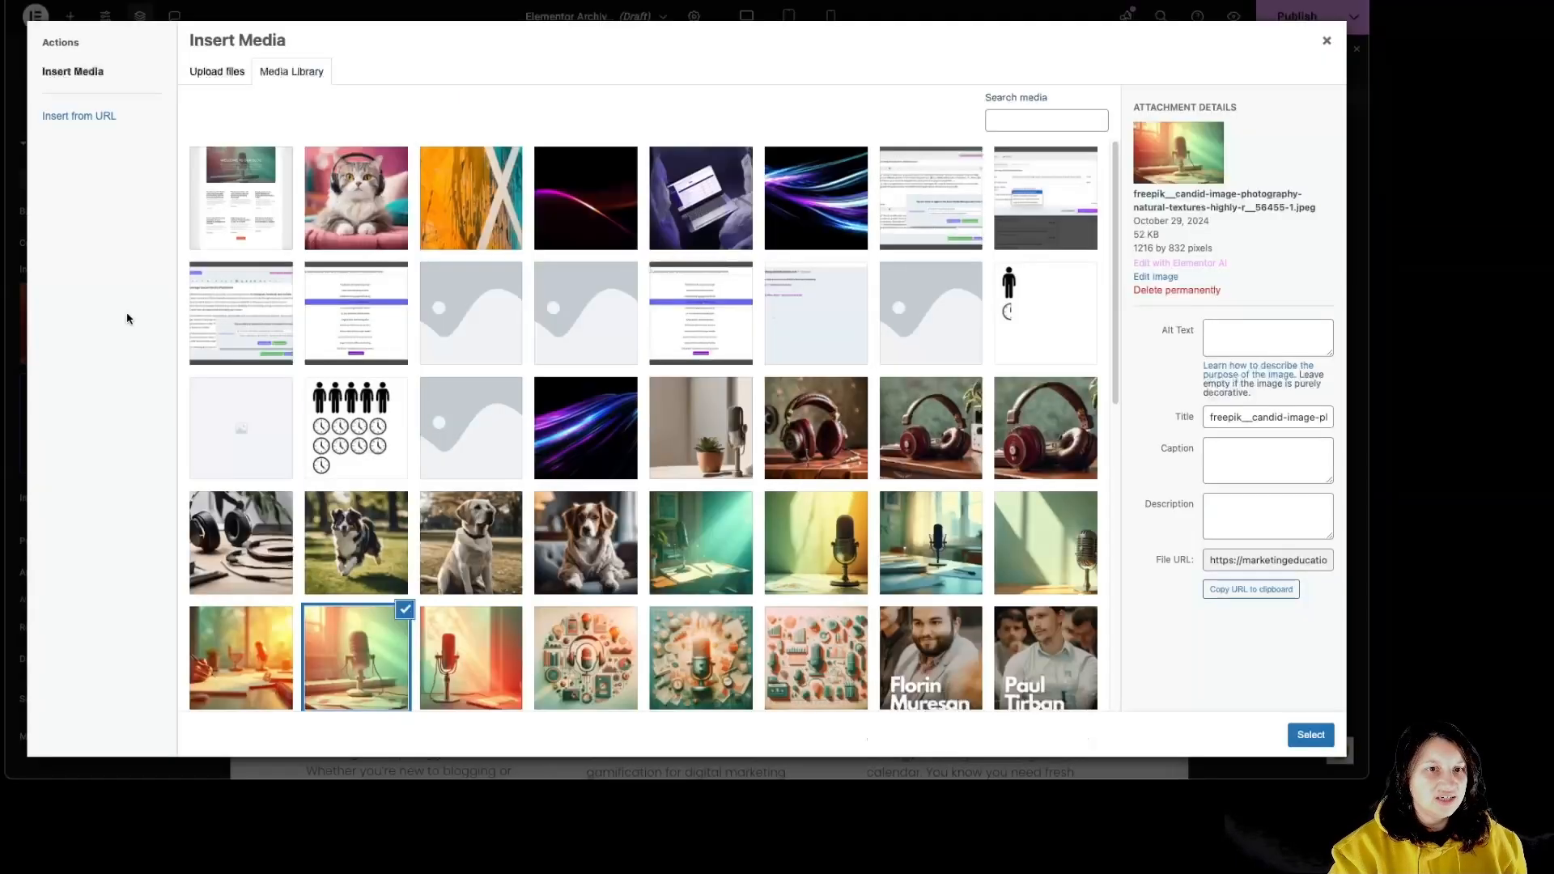
scroll(799, 543, down, 2)
click(706, 513)
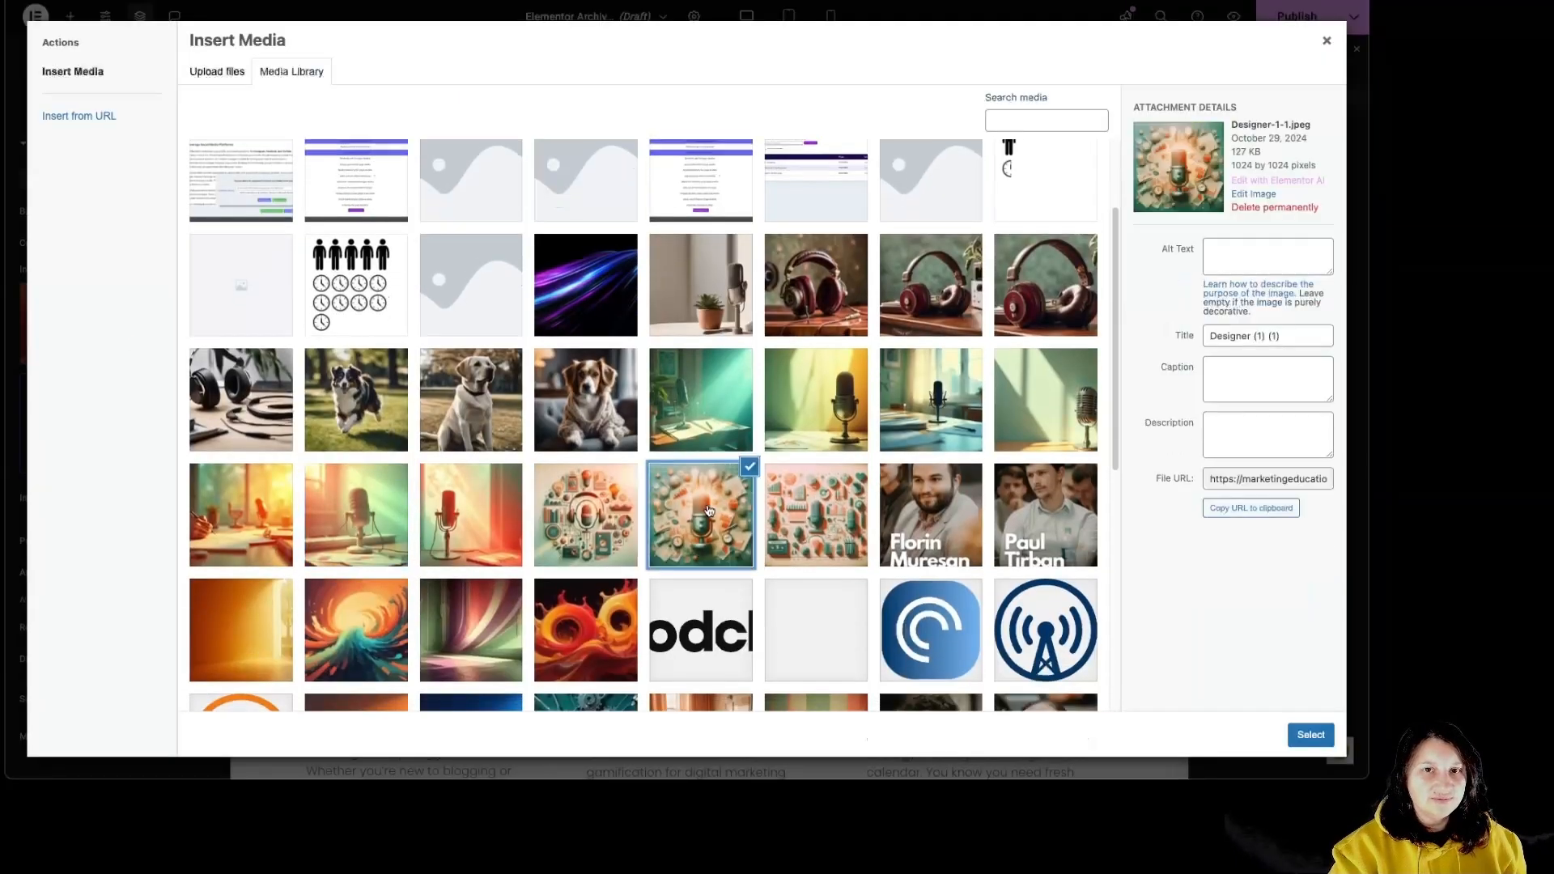
click(1310, 736)
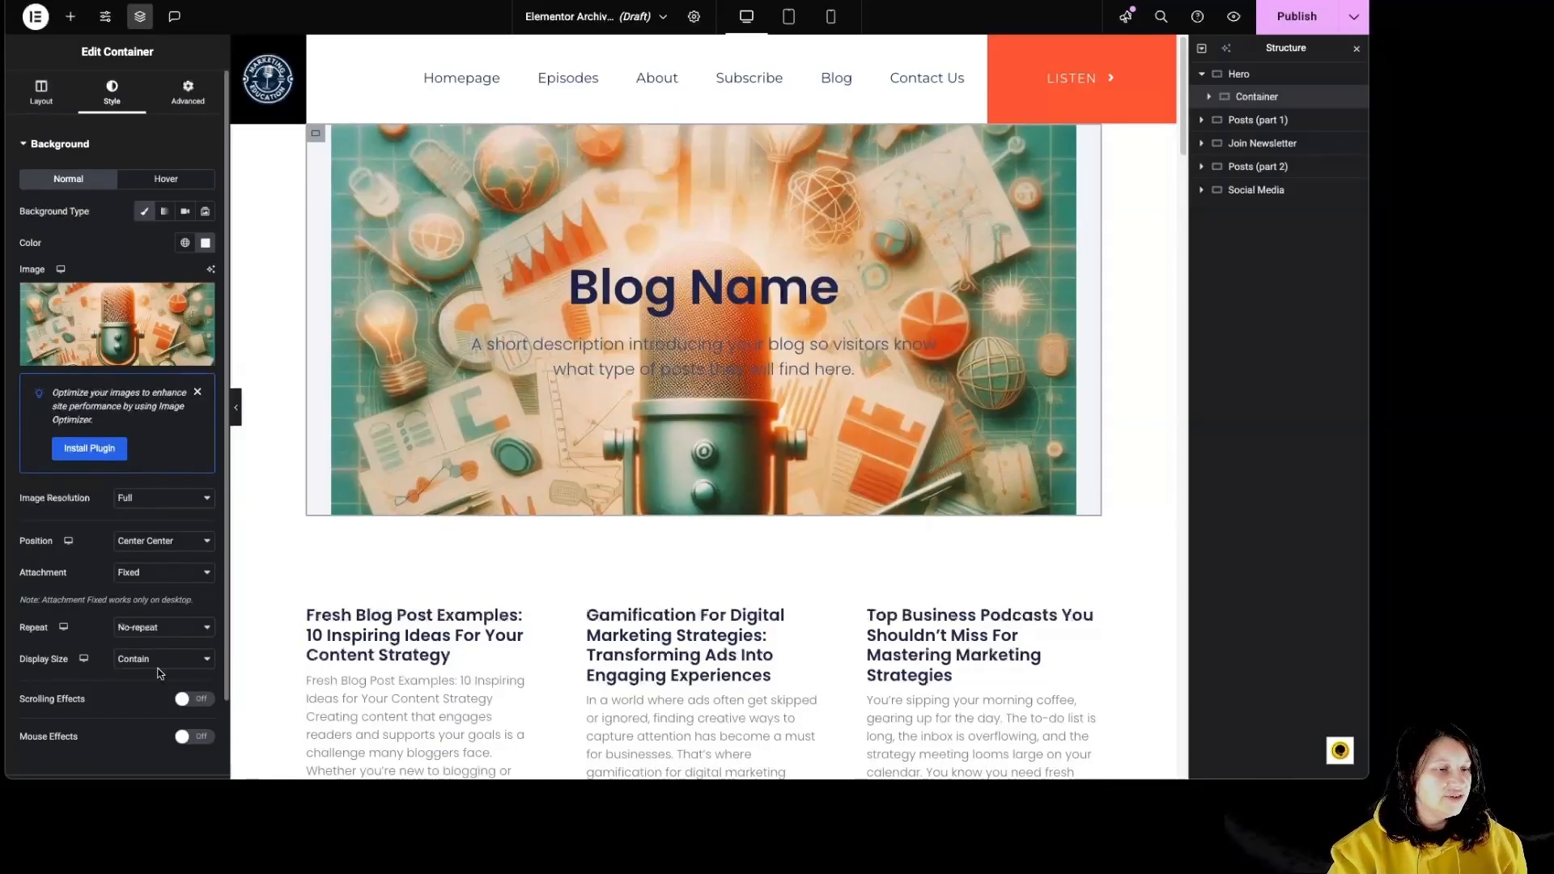
Set the hero container's background image to the Cover display size with Default attachment.
click(159, 661)
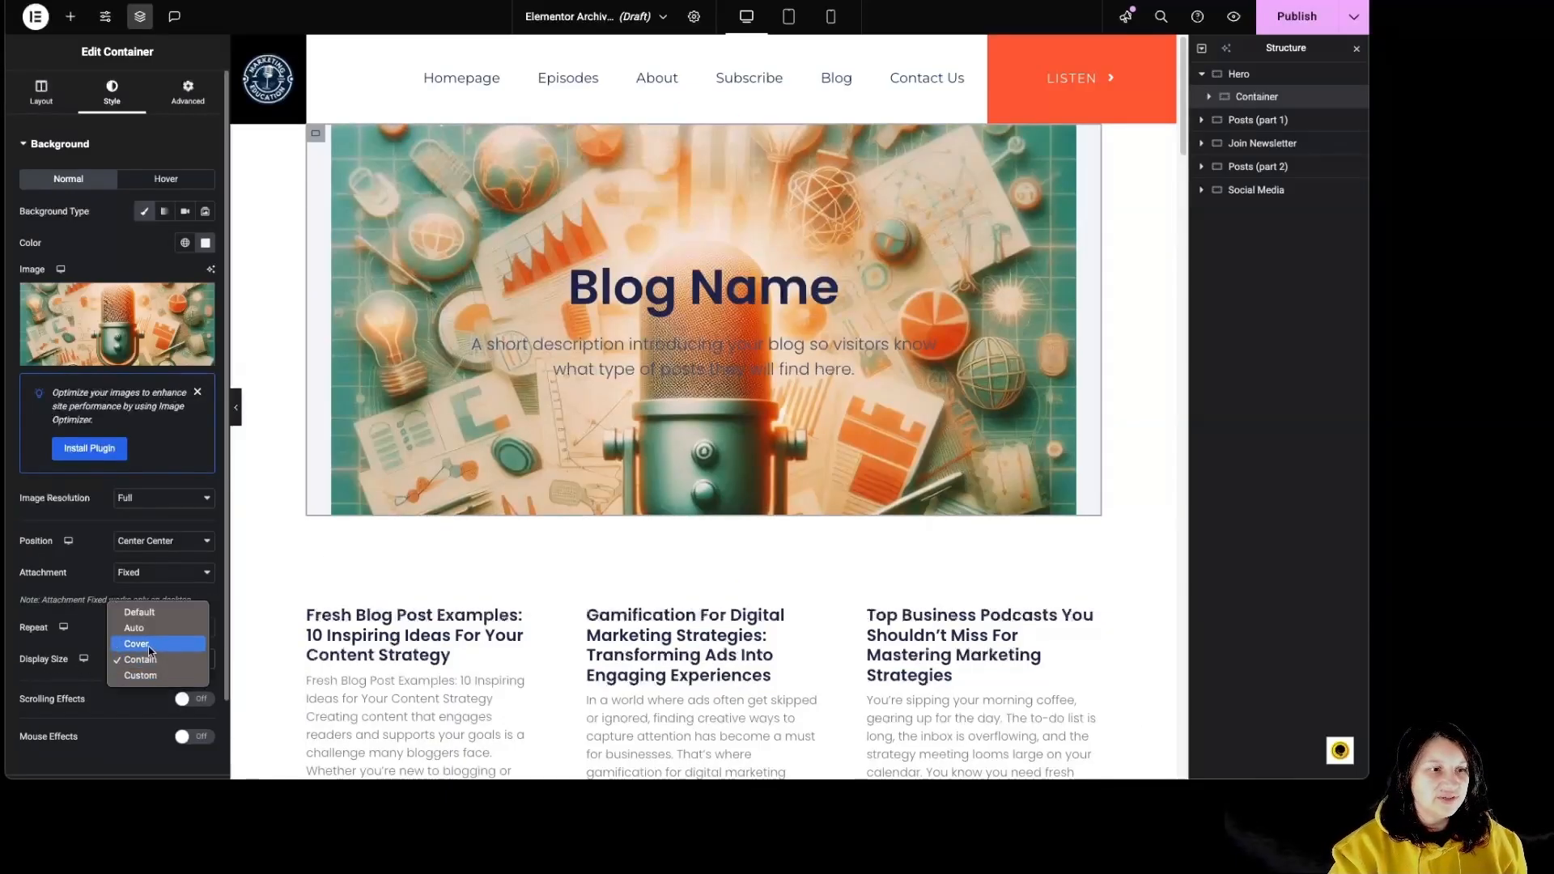
click(142, 662)
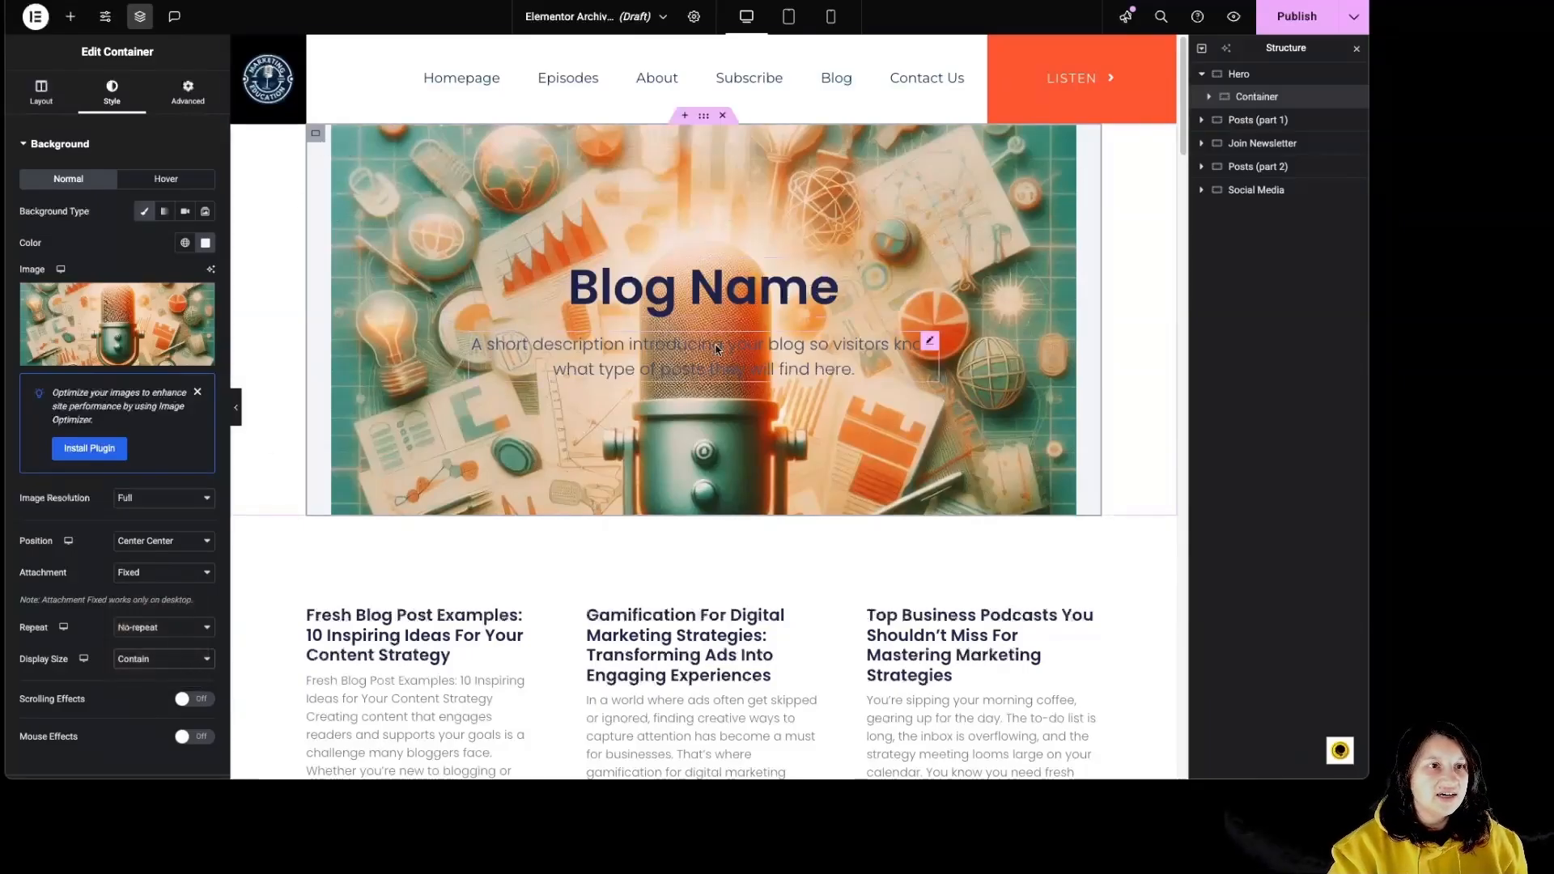
click(166, 658)
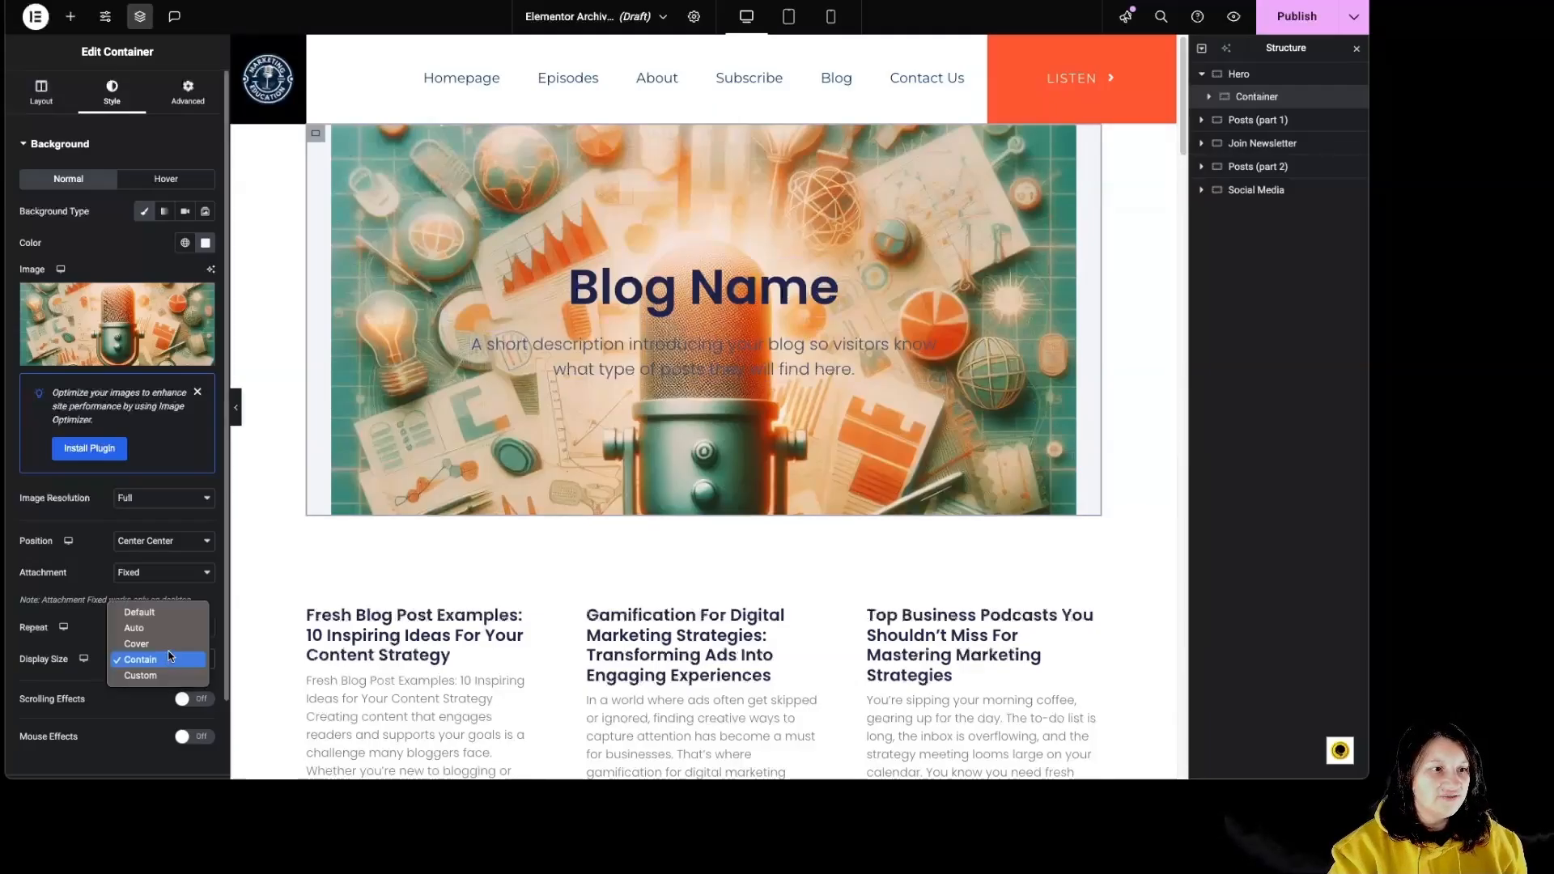
click(167, 648)
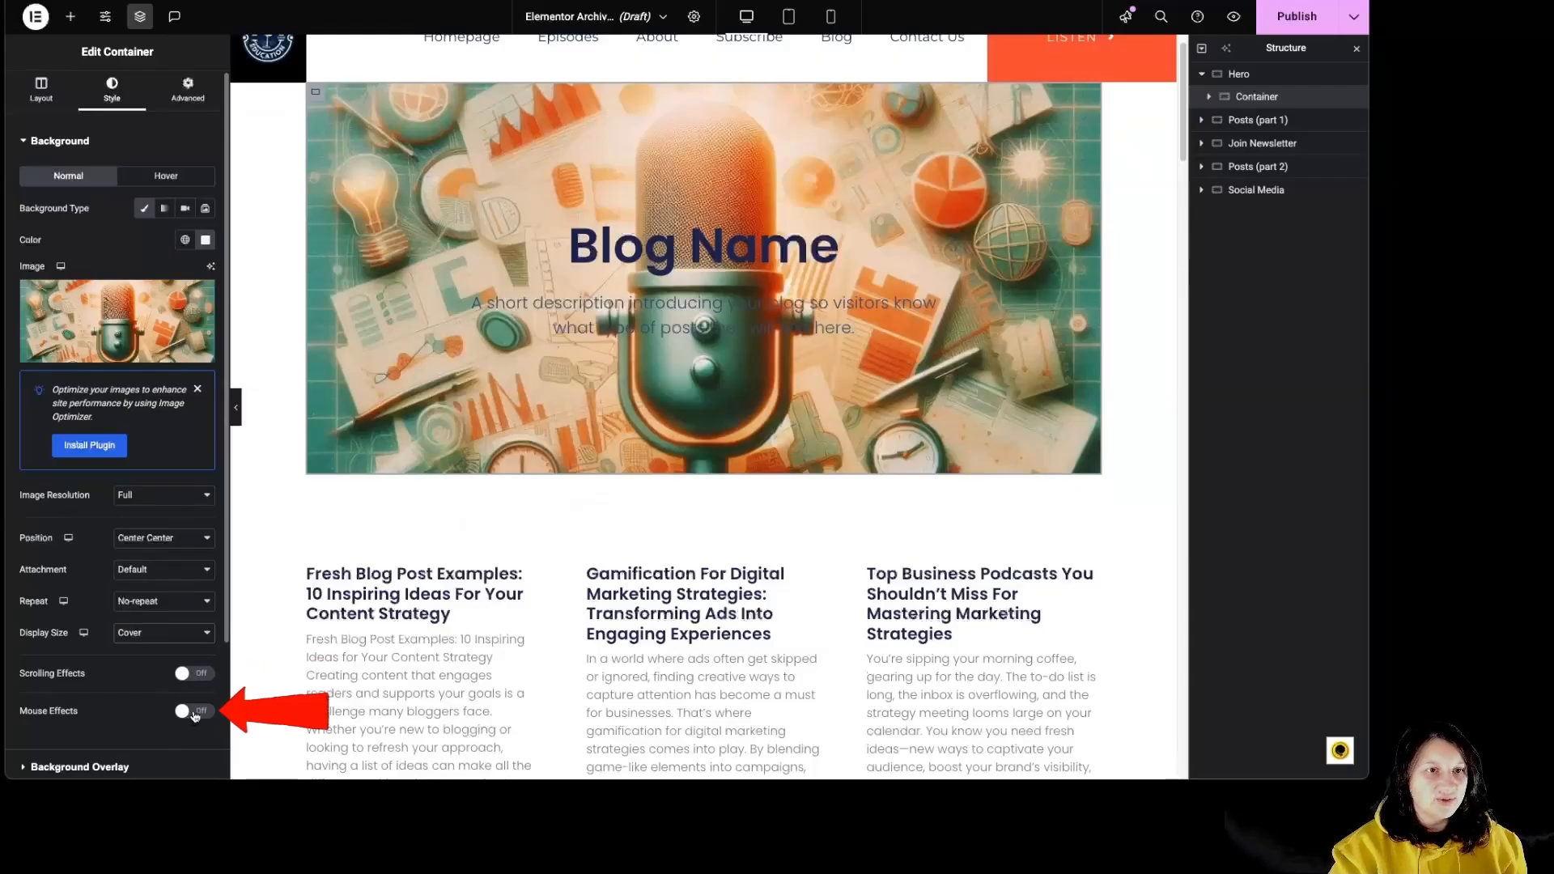
Try a Mouse Track effect on the background image with Opposite direction and speed 3.3, then reset it and turn Mouse Effects off.
click(186, 710)
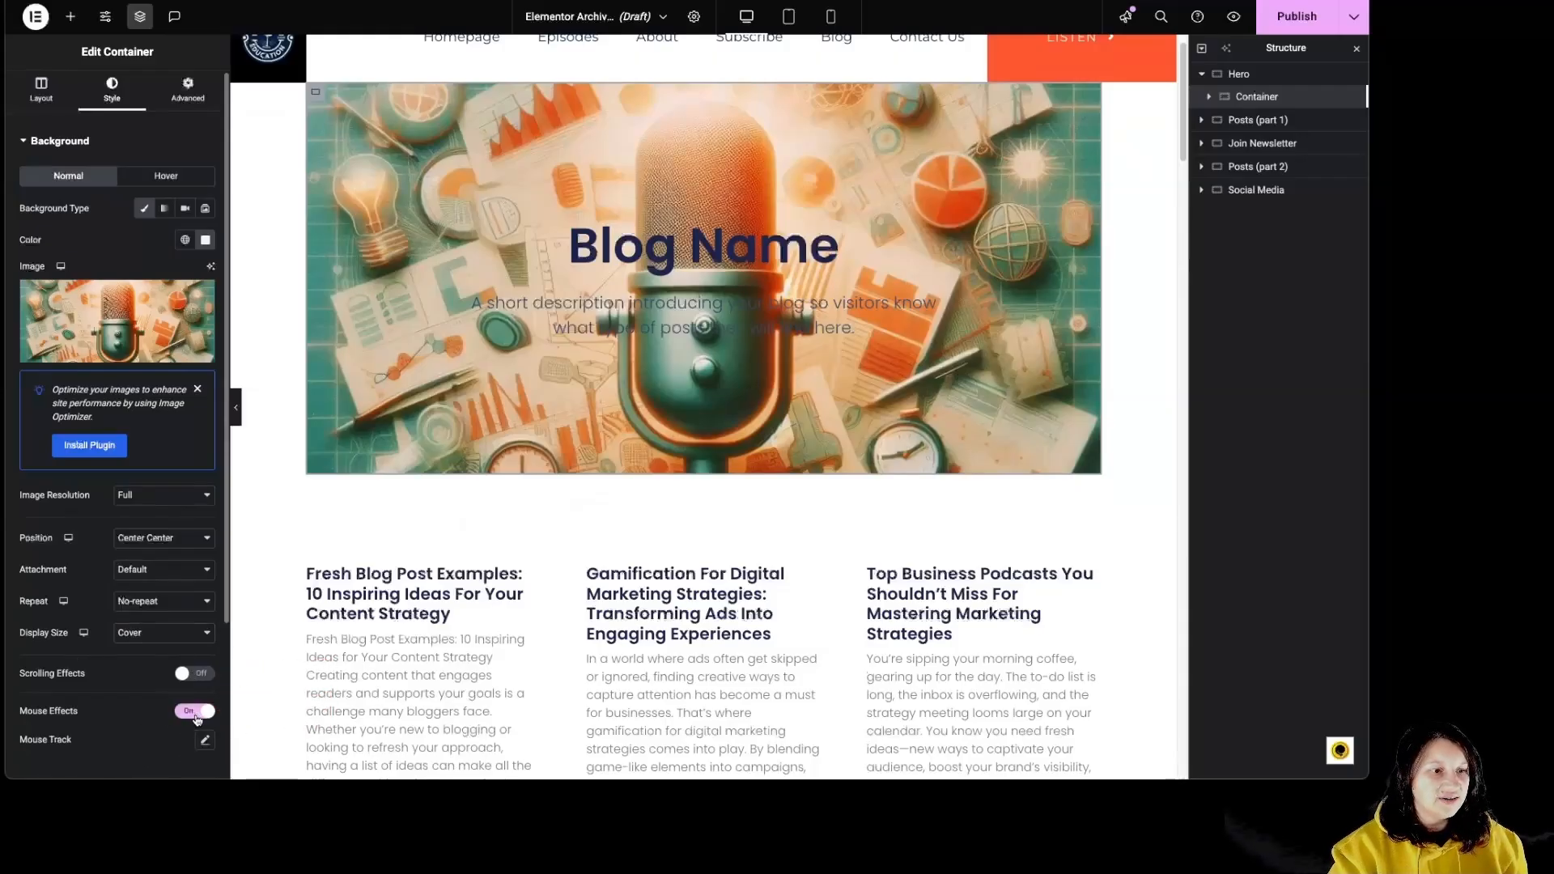
scroll(172, 718, down, 3)
click(205, 539)
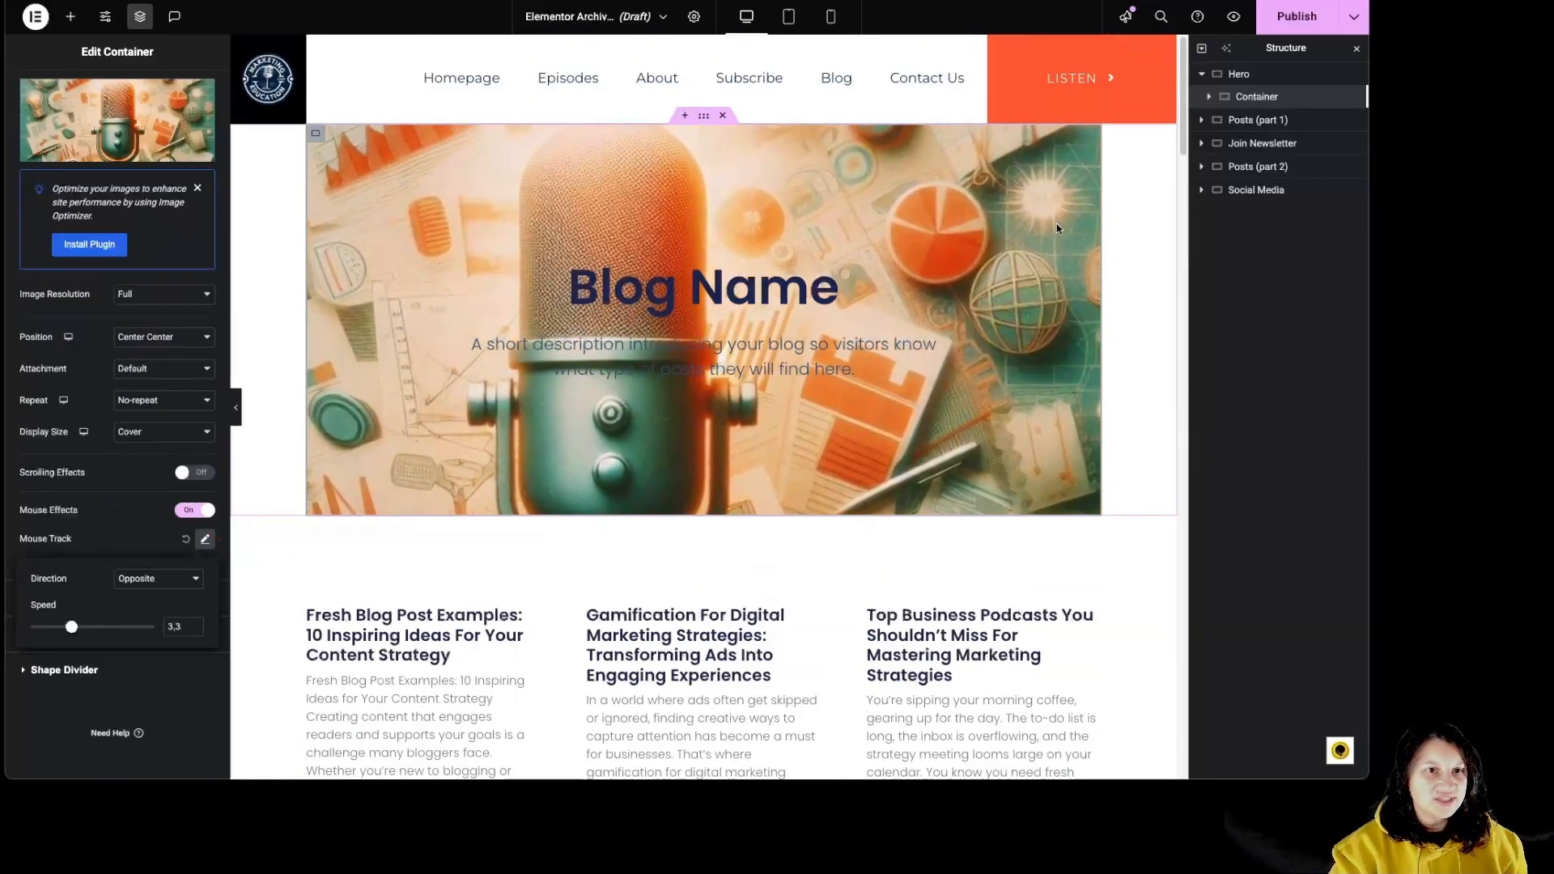
click(186, 540)
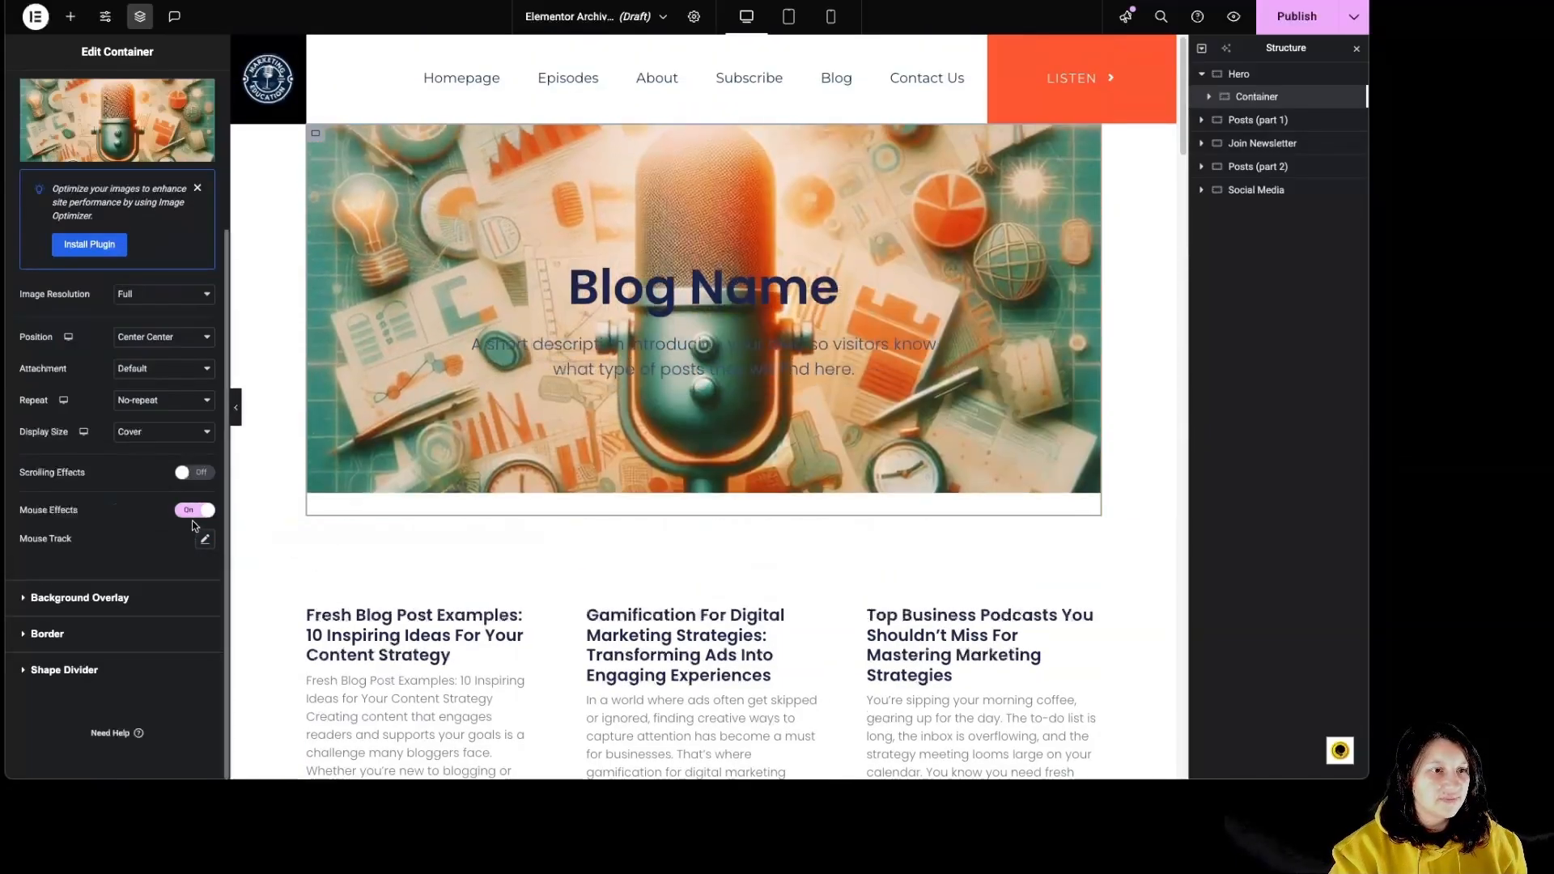
click(195, 511)
scroll(108, 480, up, 3)
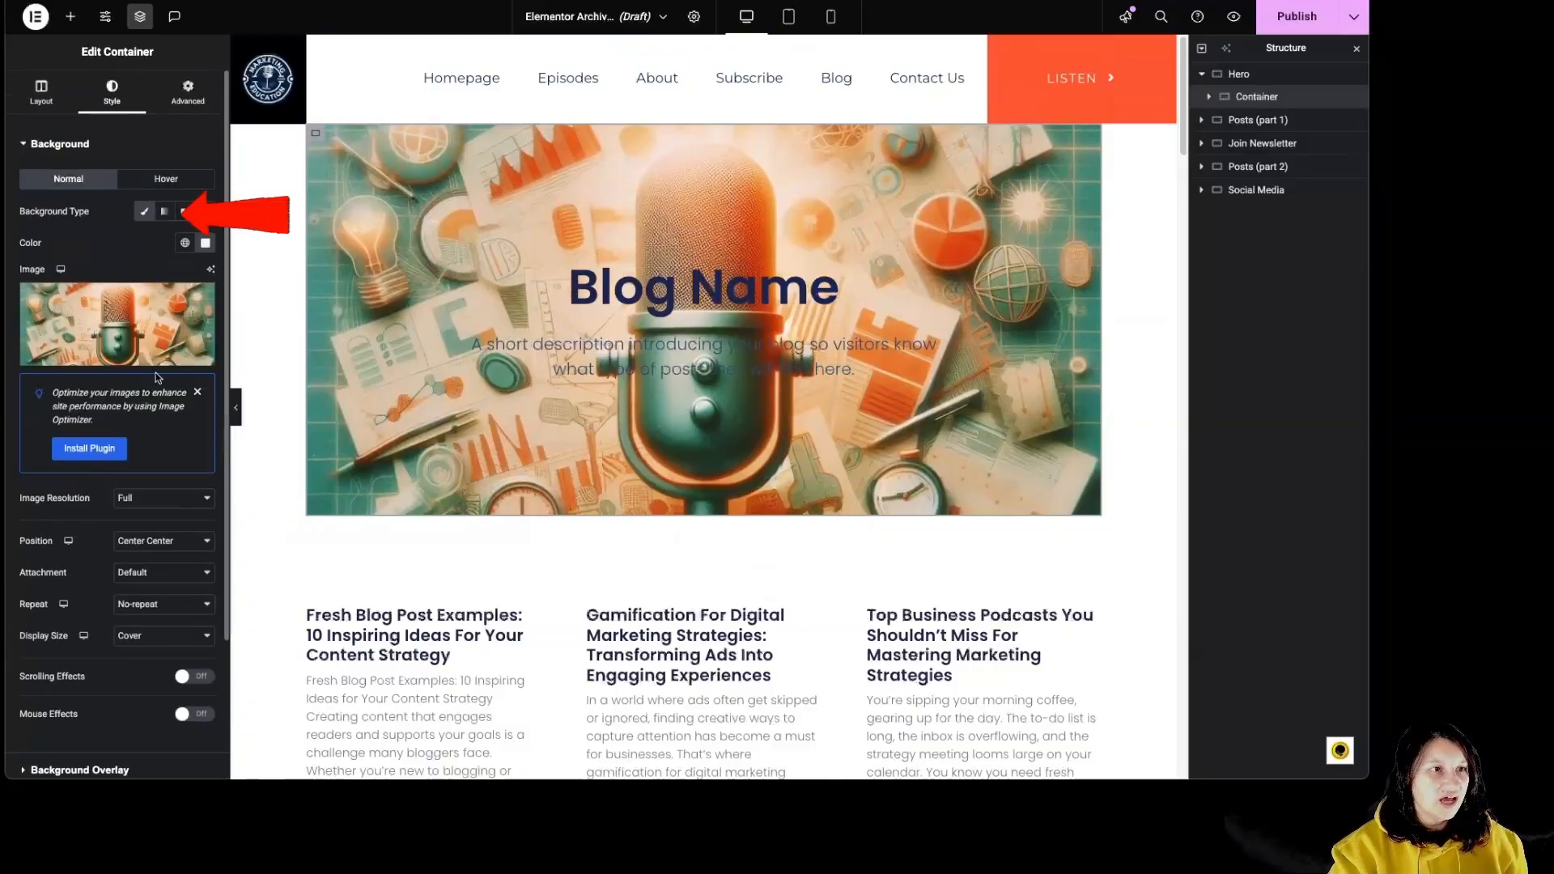
Switch the container's background to a gradient, with the first color's location at 25% and the second color's at 86%.
click(164, 211)
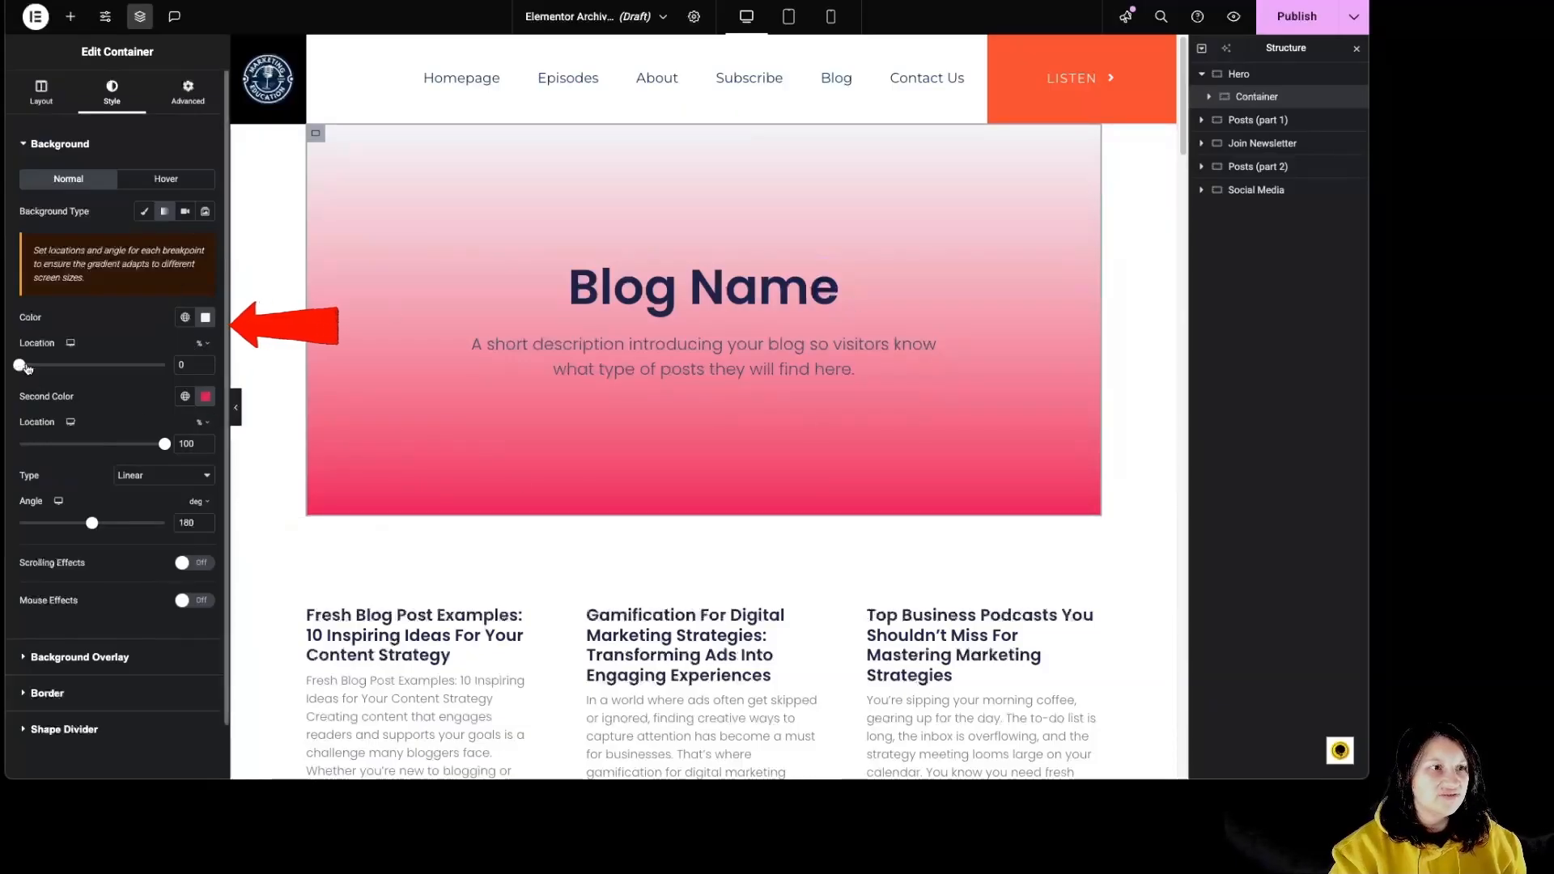
drag(19, 365, 55, 365)
drag(164, 444, 144, 444)
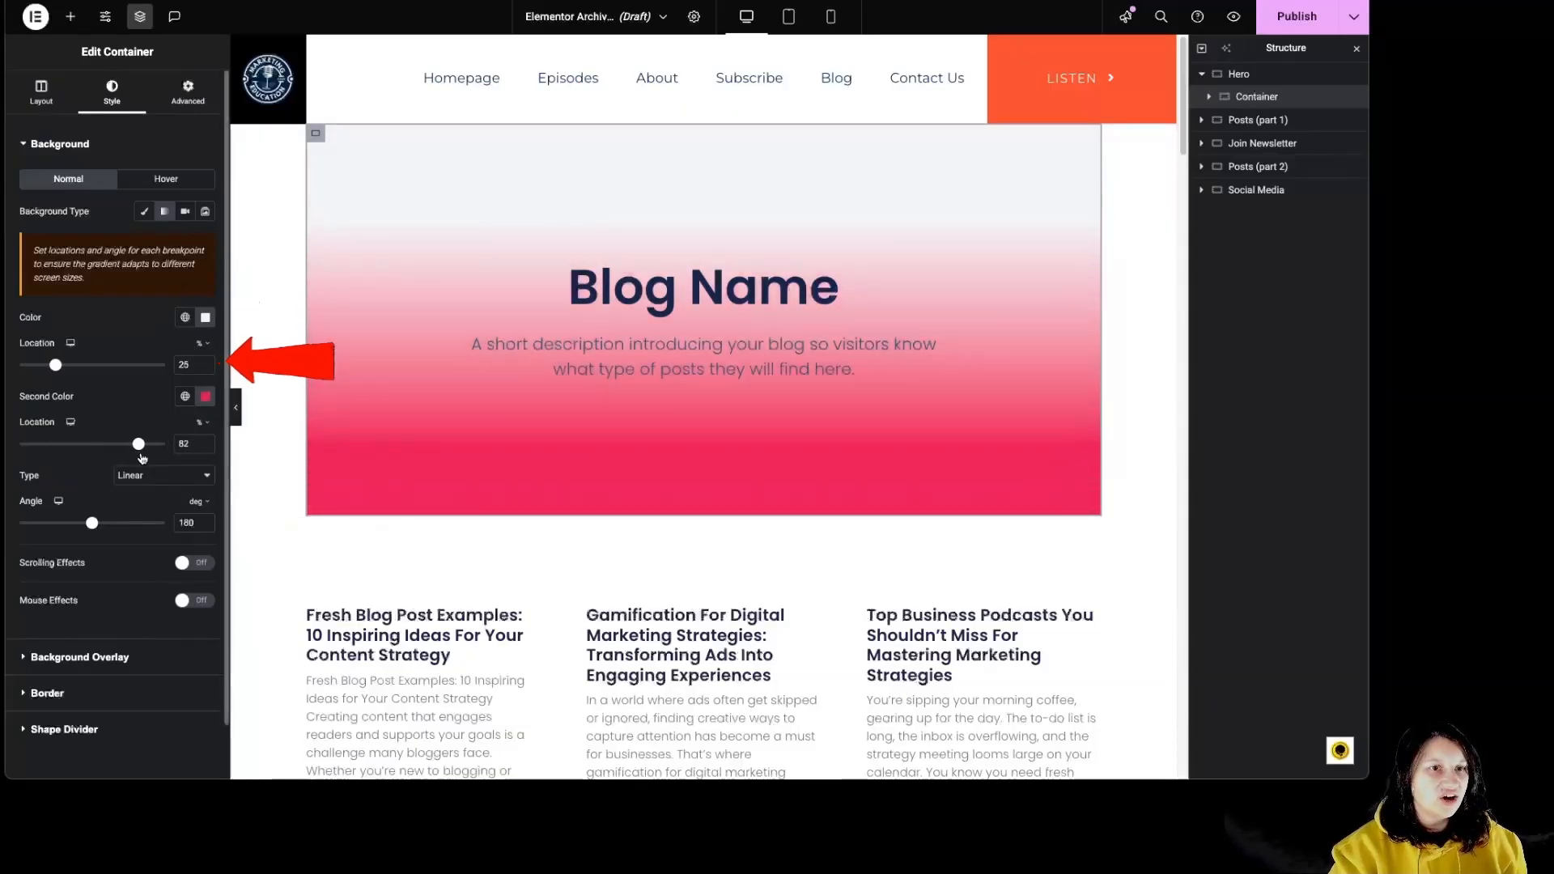
Try the Radial gradient type, return it to Linear, and set the gradient angle to 89 degrees.
click(143, 479)
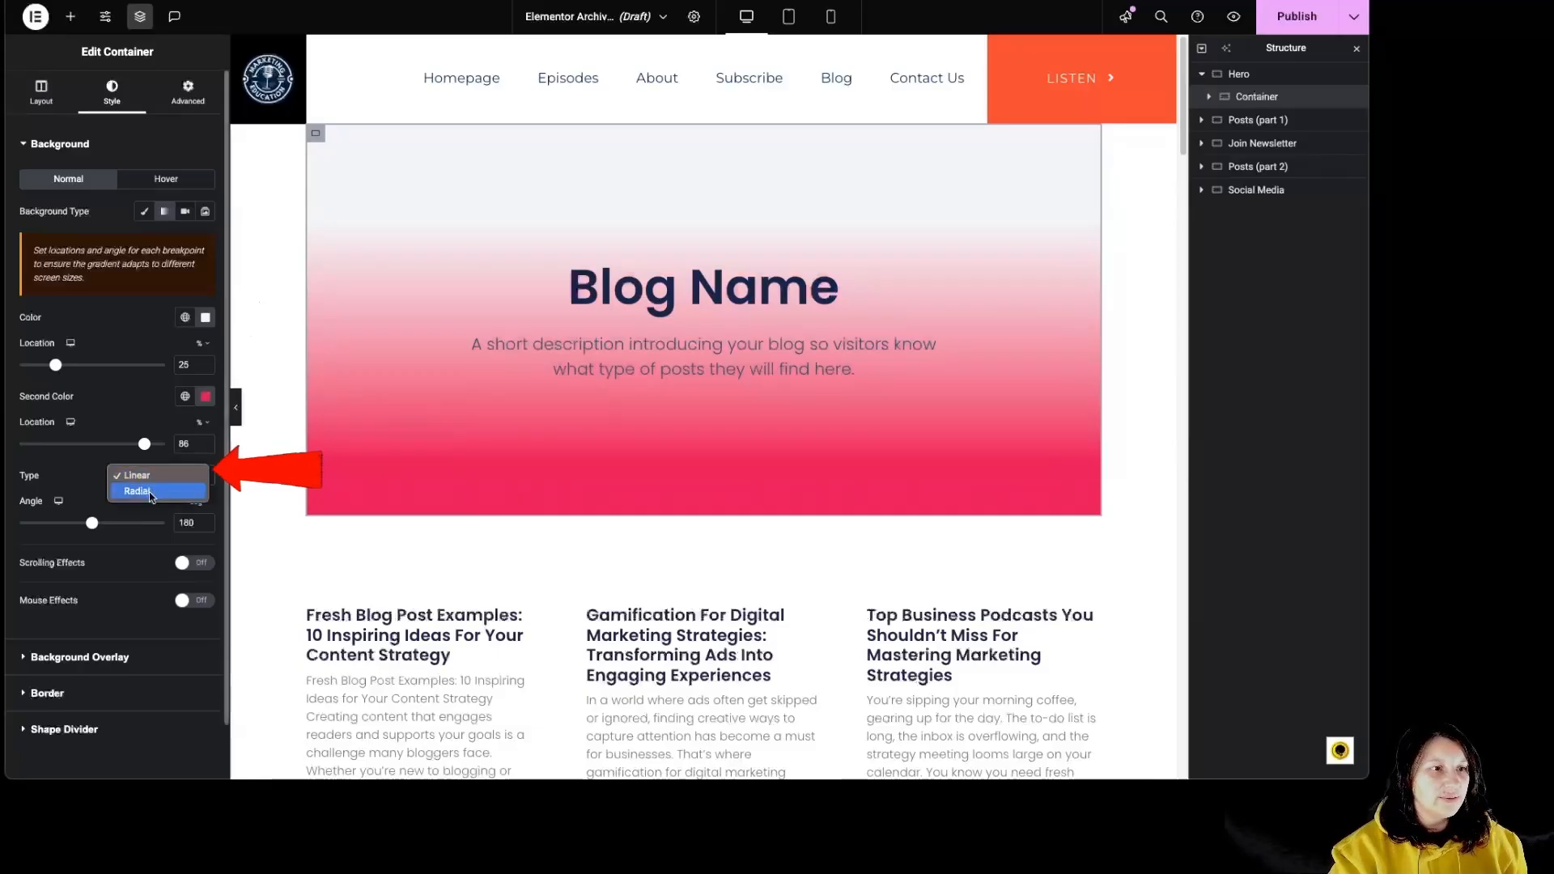
click(150, 492)
click(150, 475)
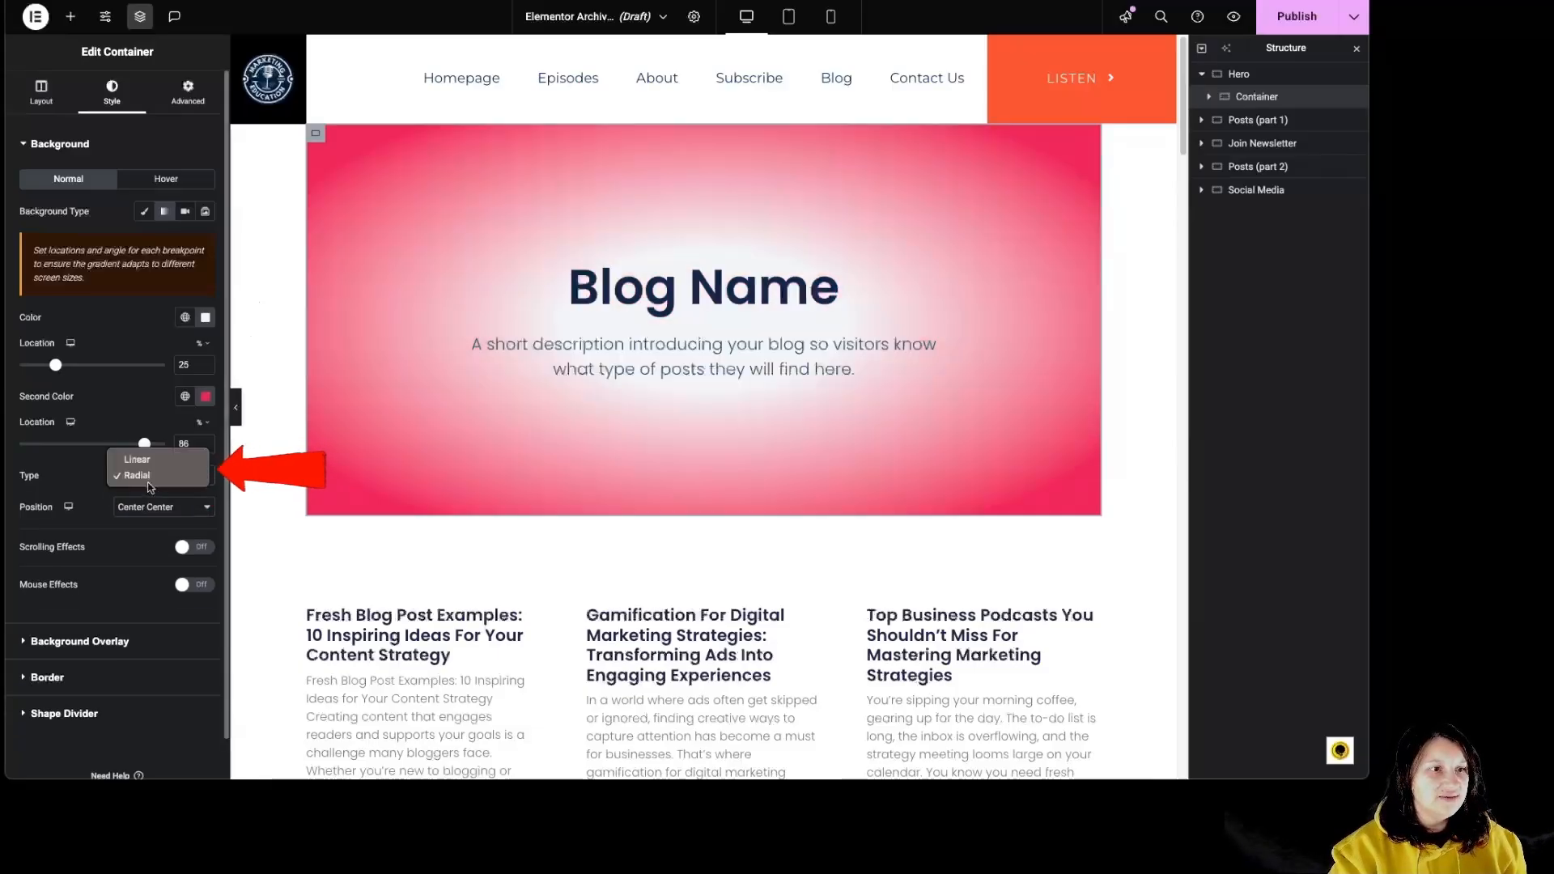
click(148, 464)
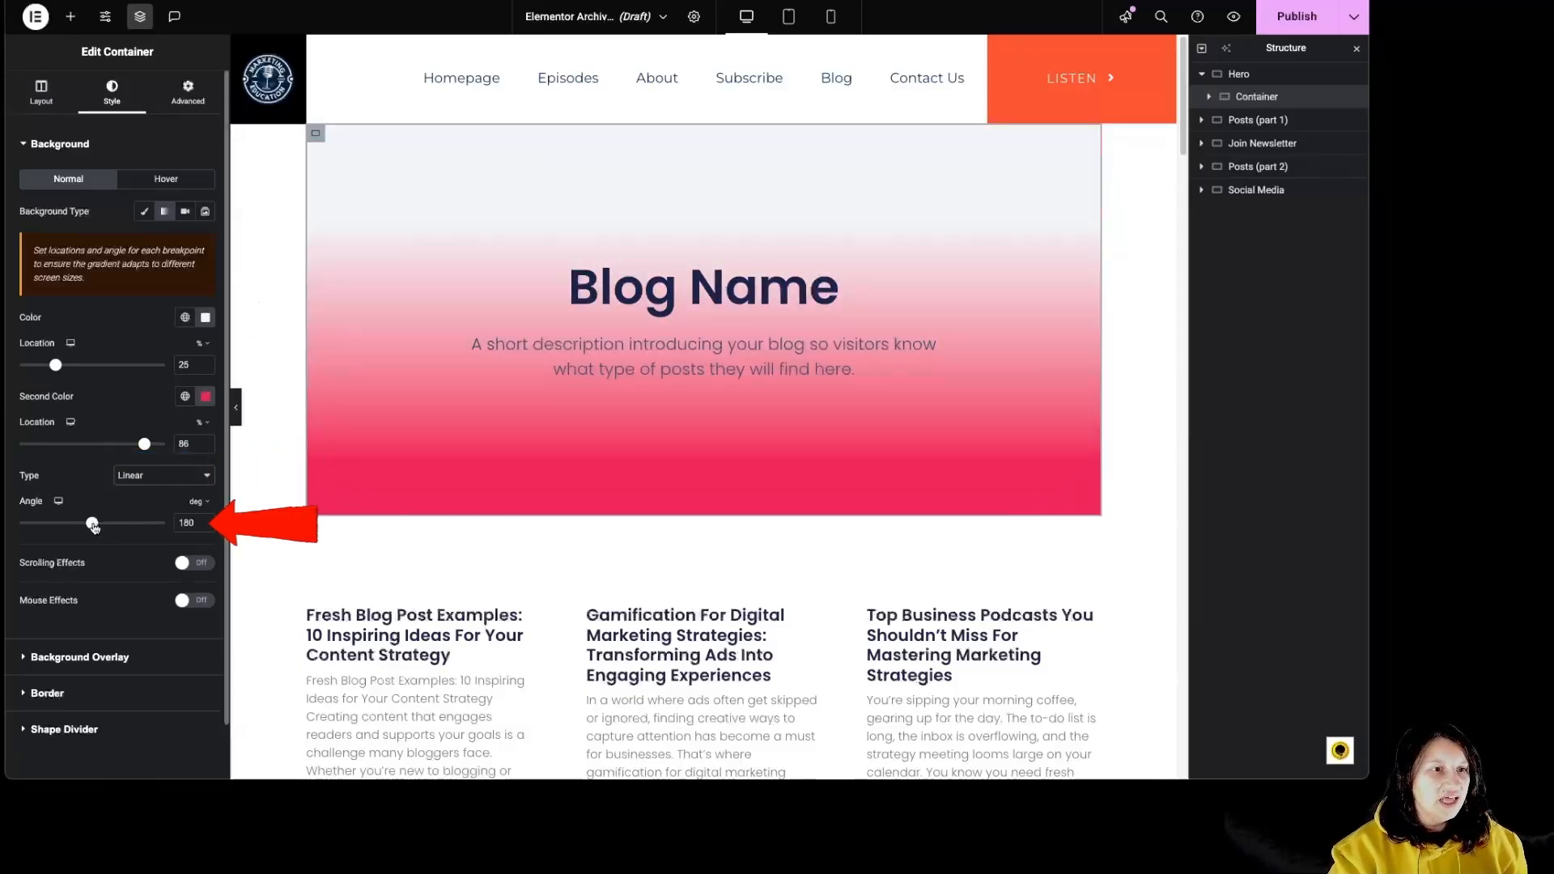
drag(92, 524, 56, 523)
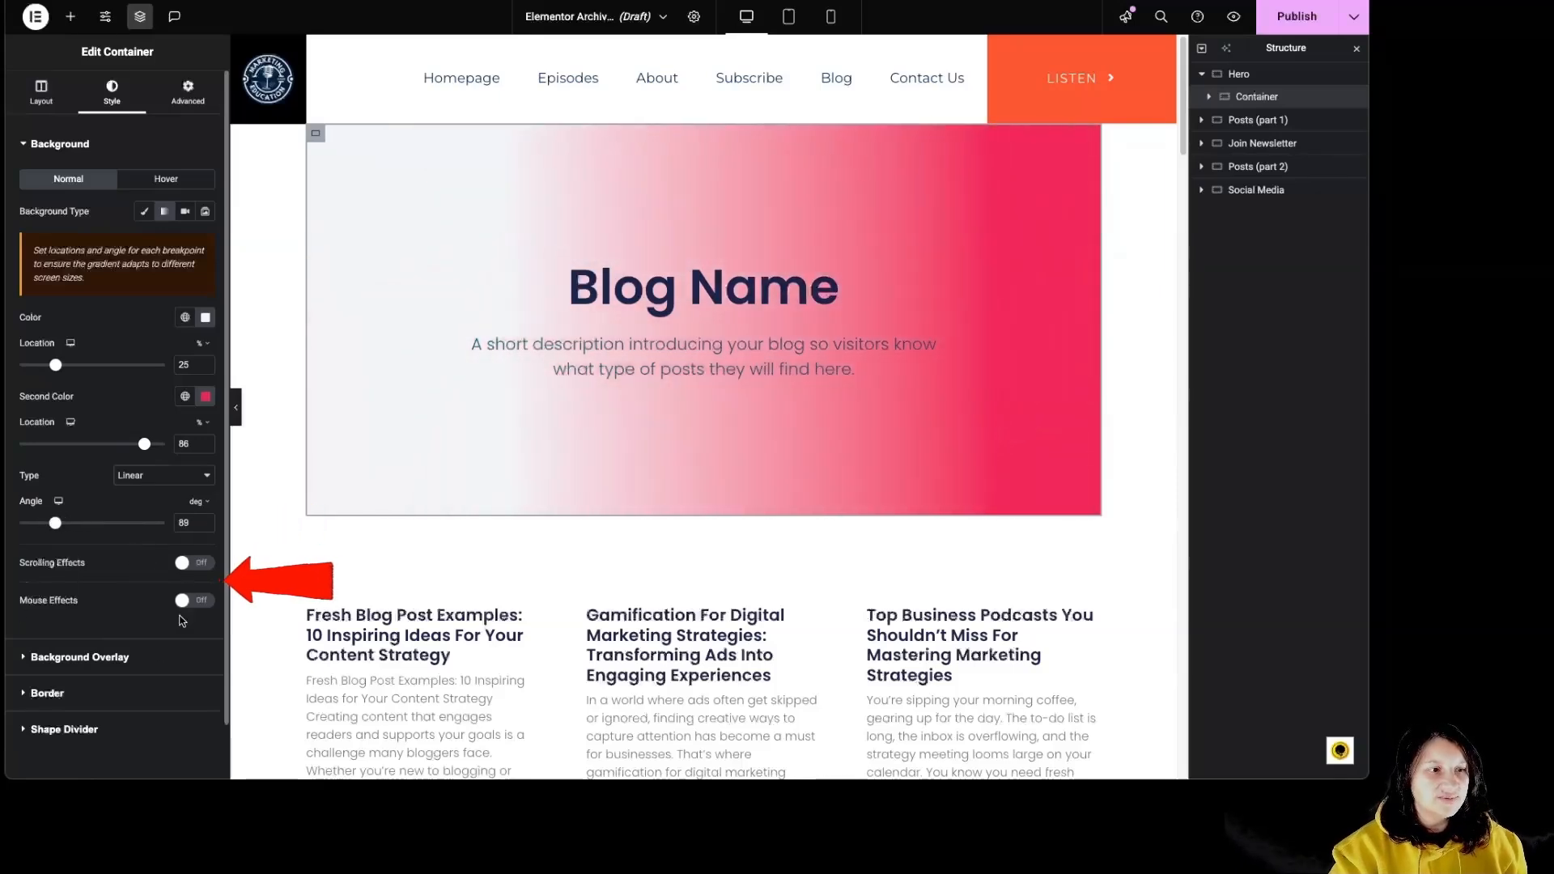
Switch the container's background type to Video and review its playback and fallback options.
click(185, 212)
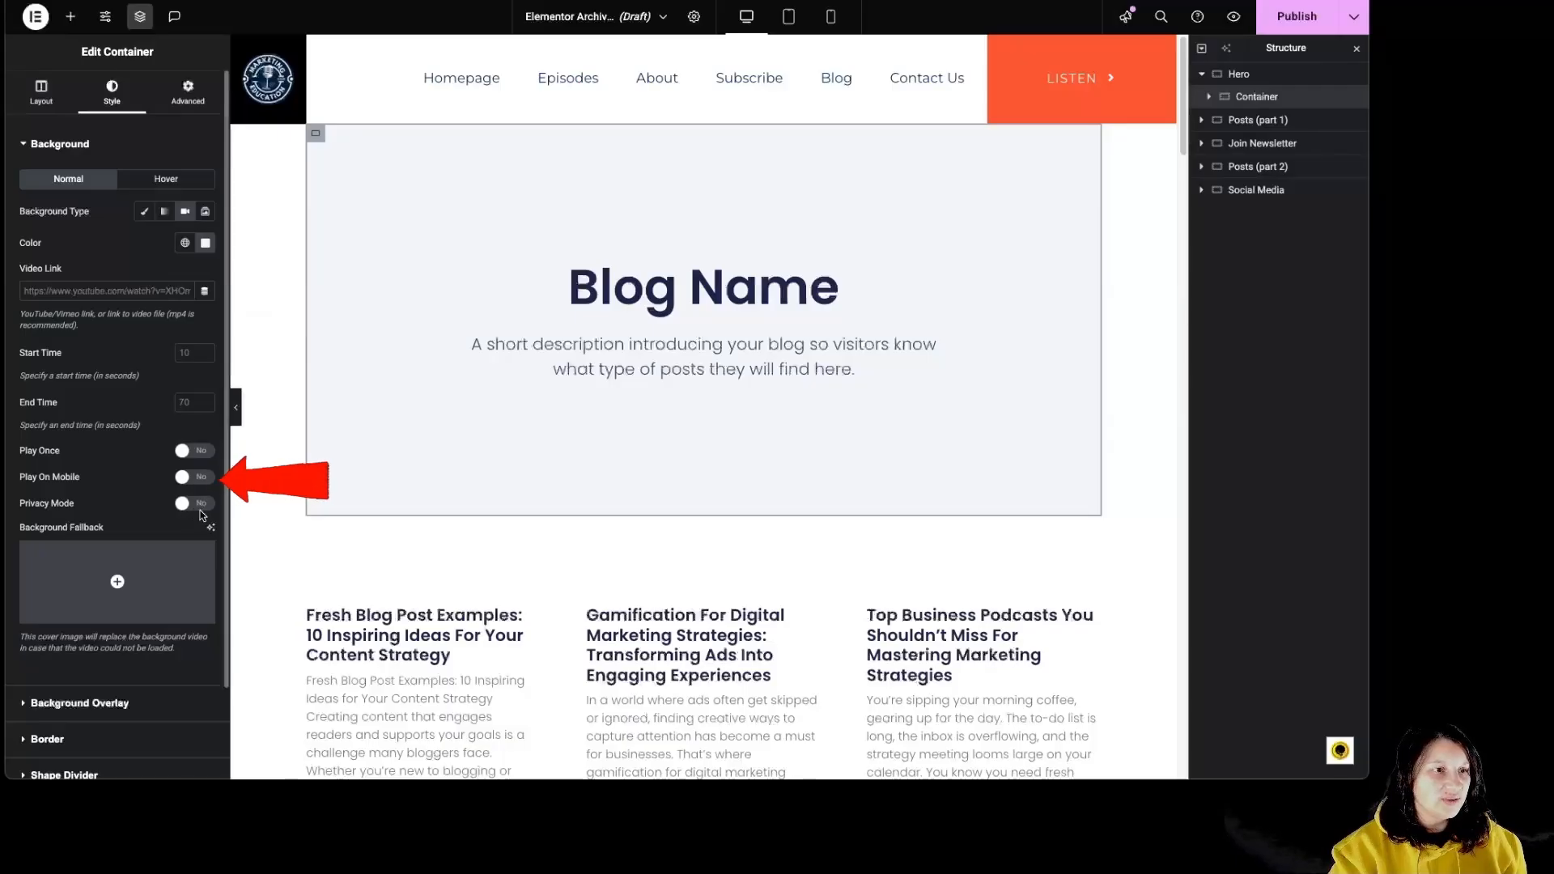
mouse_move(78, 576)
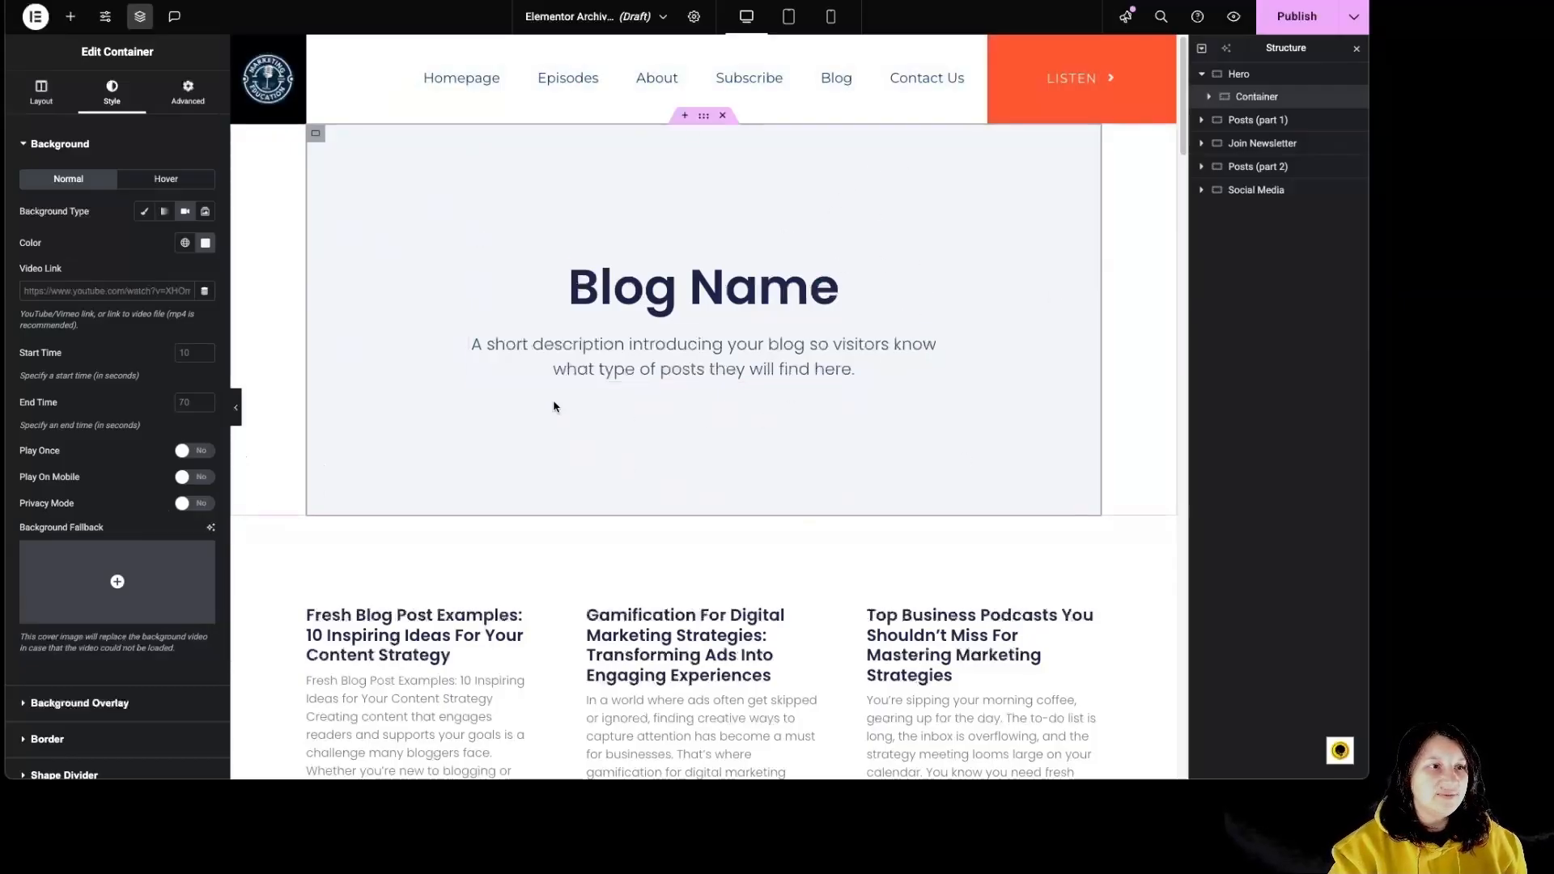
Switch the container's background to a slideshow and create a gallery from six green, yellow, blue and orange microphone and desk photos.
click(205, 211)
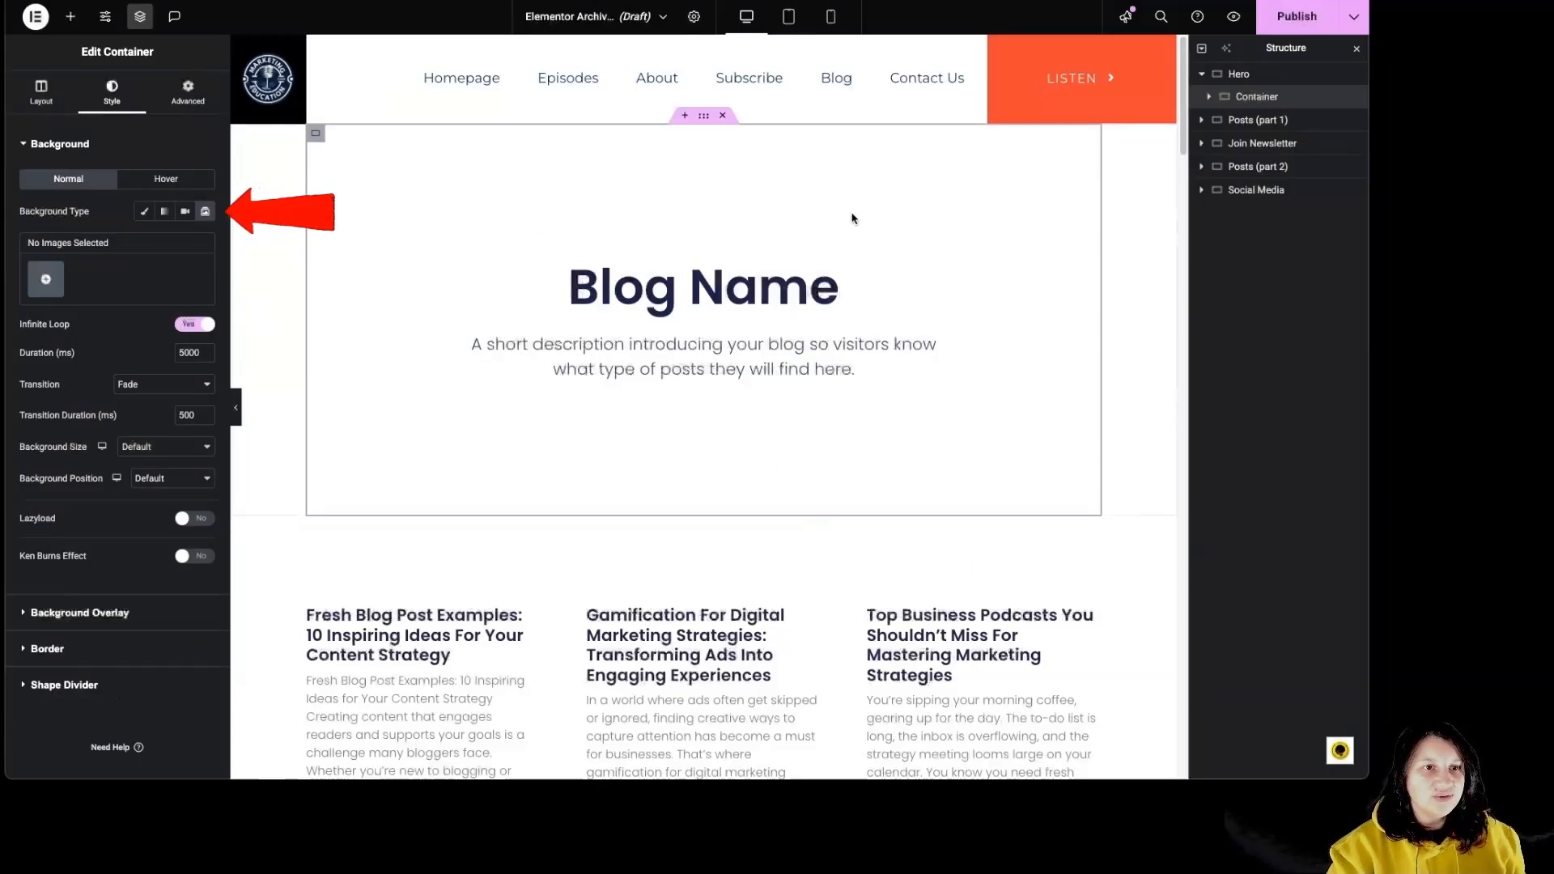
click(43, 280)
click(732, 553)
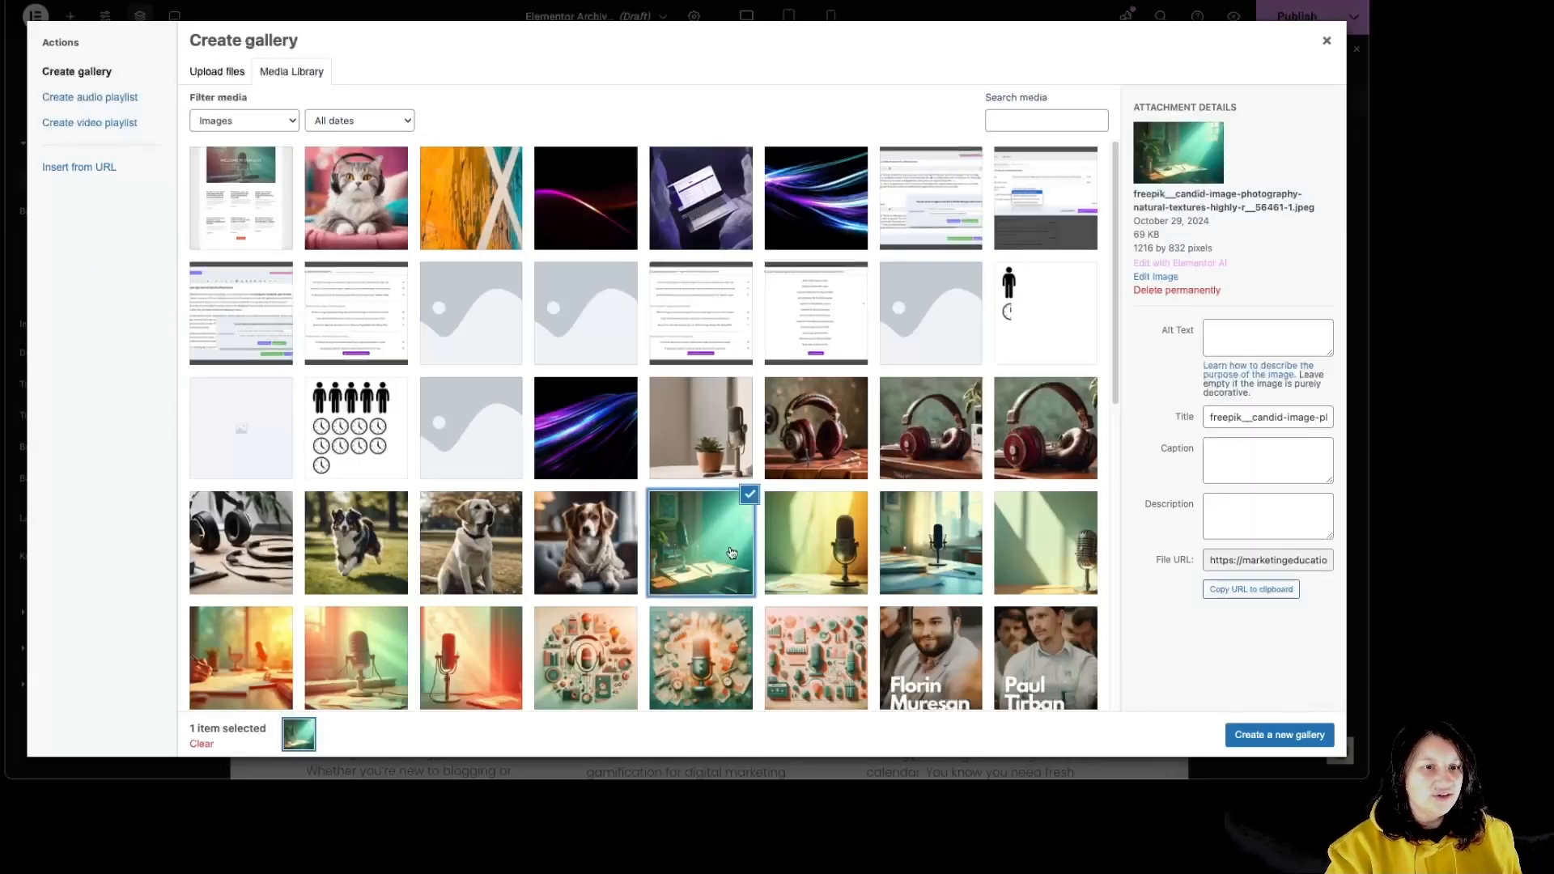
click(797, 560)
click(931, 542)
click(1046, 542)
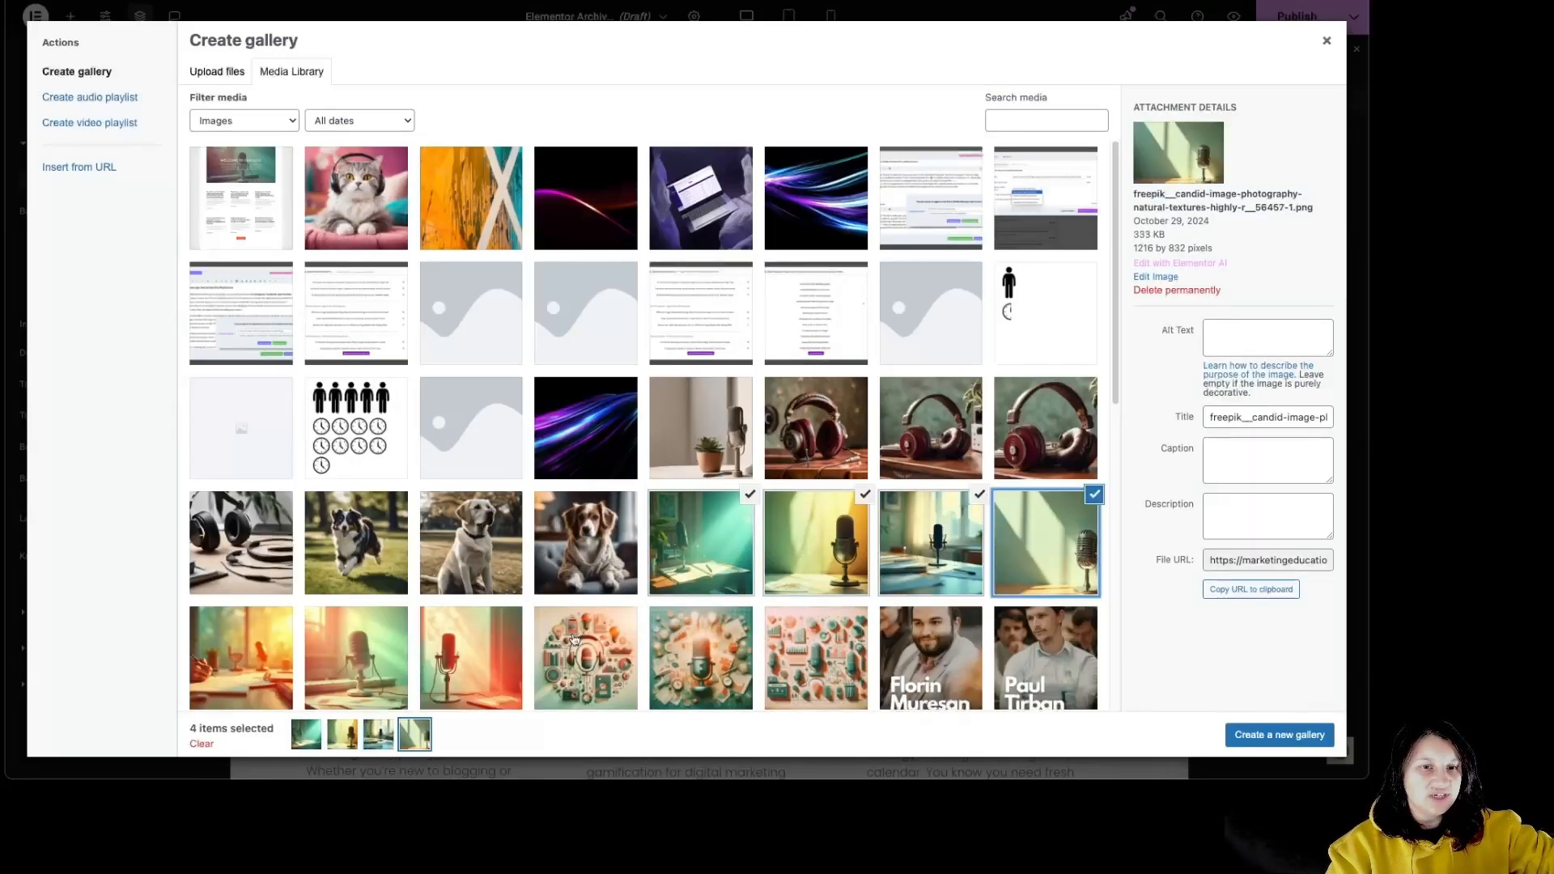
click(241, 657)
click(471, 657)
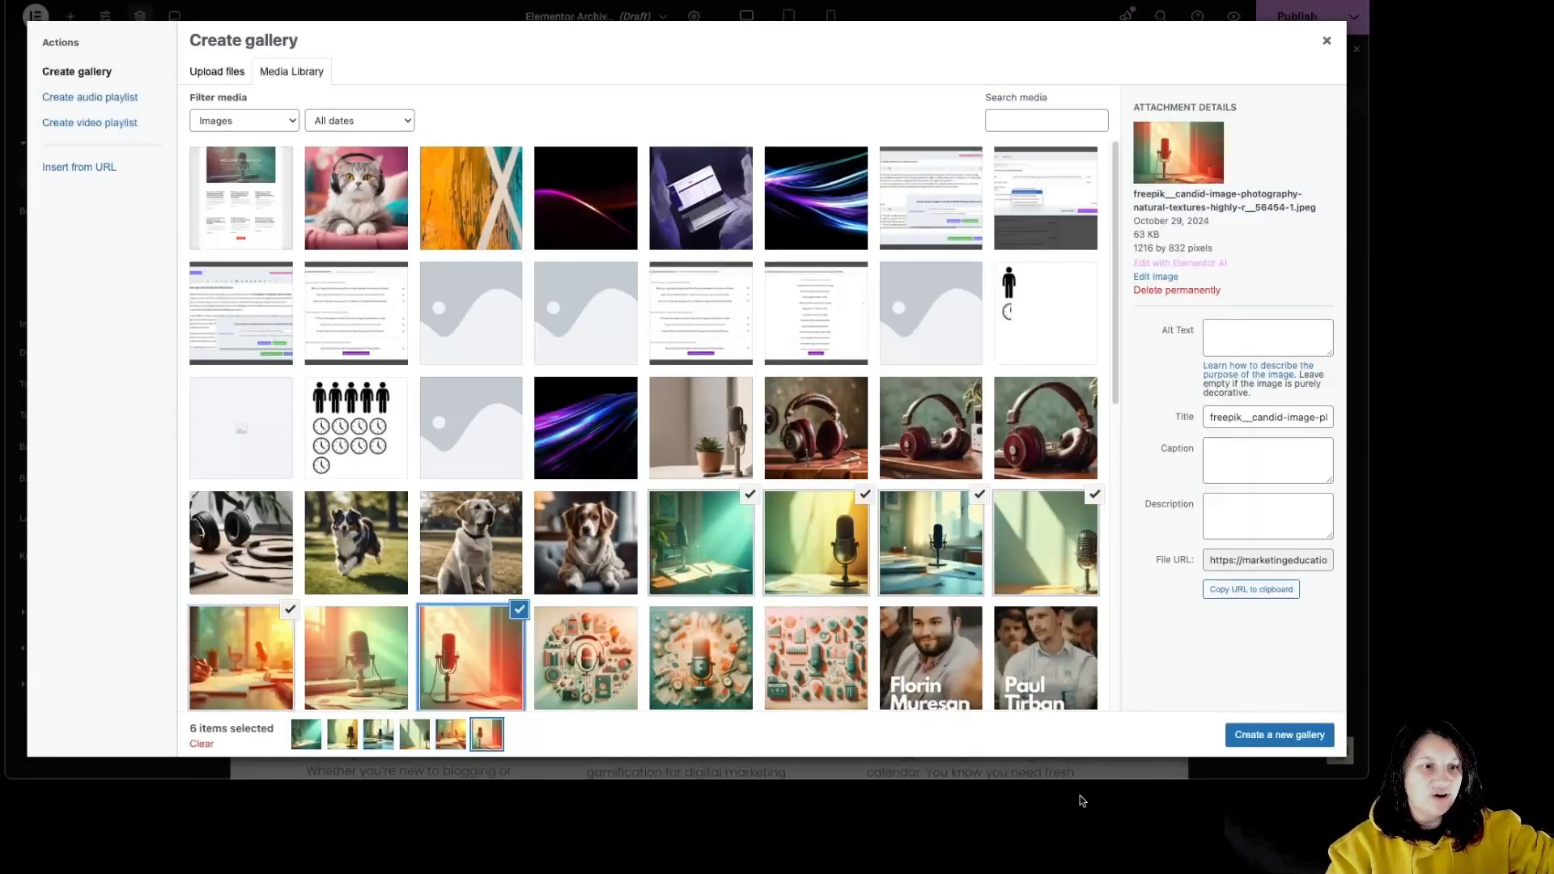
click(1282, 737)
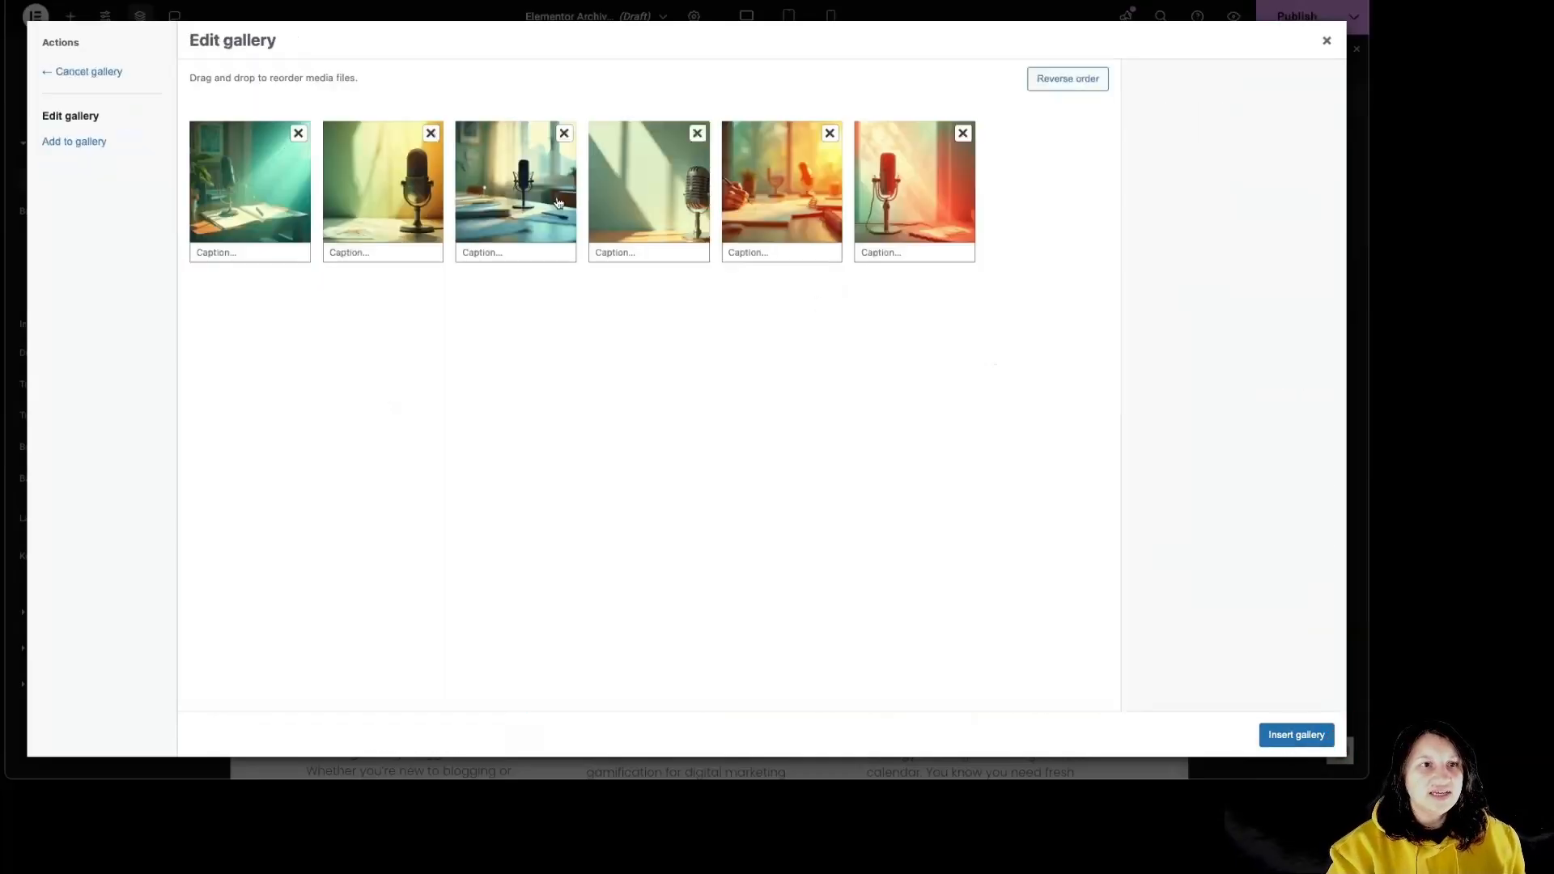
Reorder the gallery with the blue desk microphone photo second and the orange desk photo fourth, and insert it into the slideshow.
drag(551, 203, 403, 194)
drag(753, 230, 652, 206)
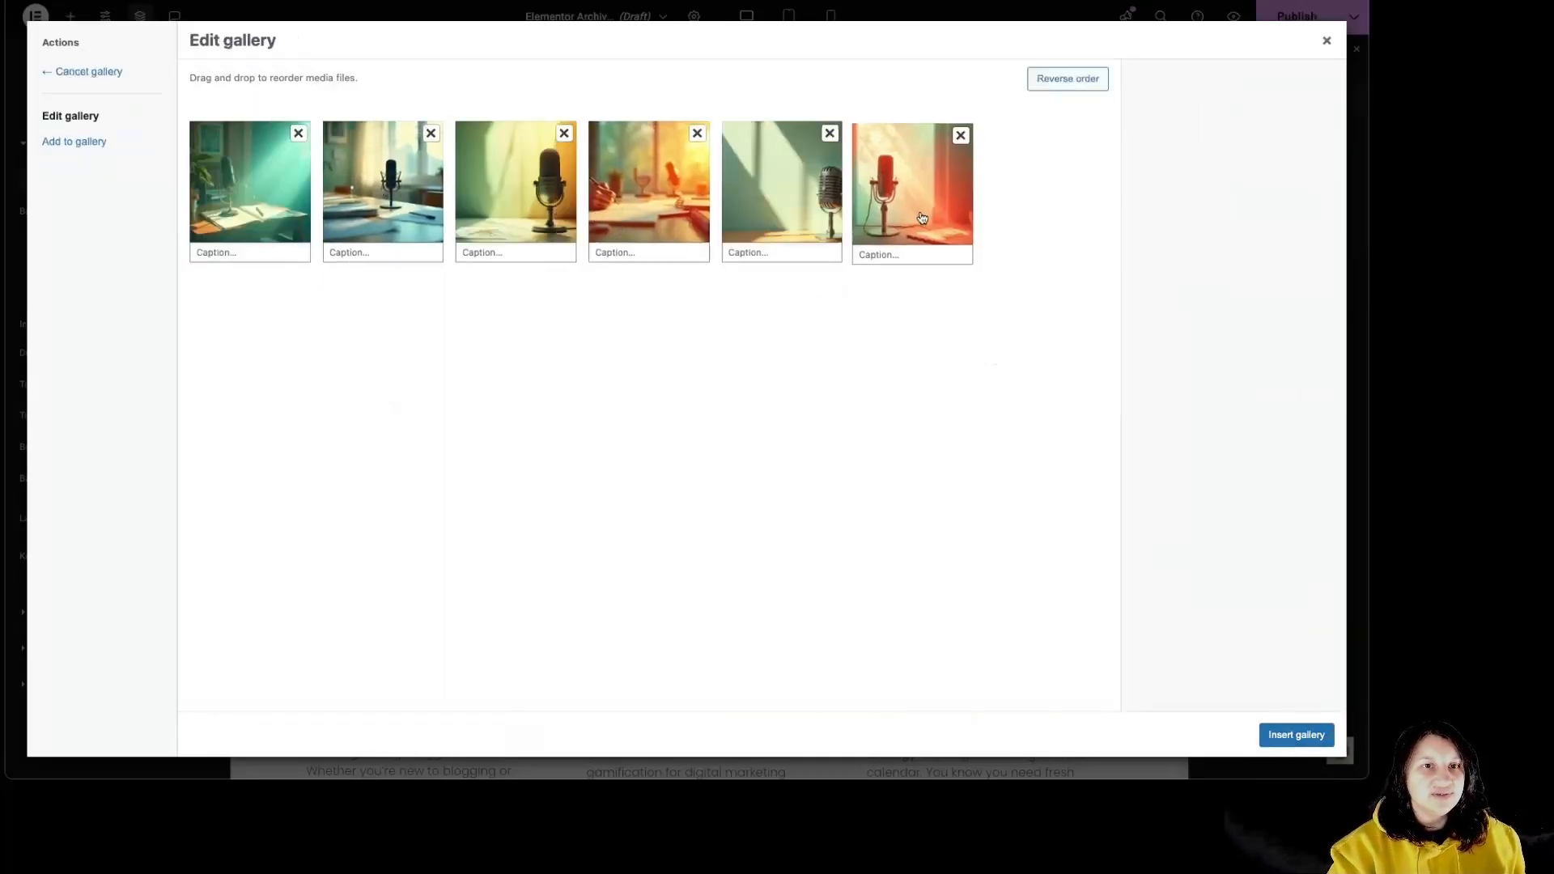
drag(749, 232, 985, 300)
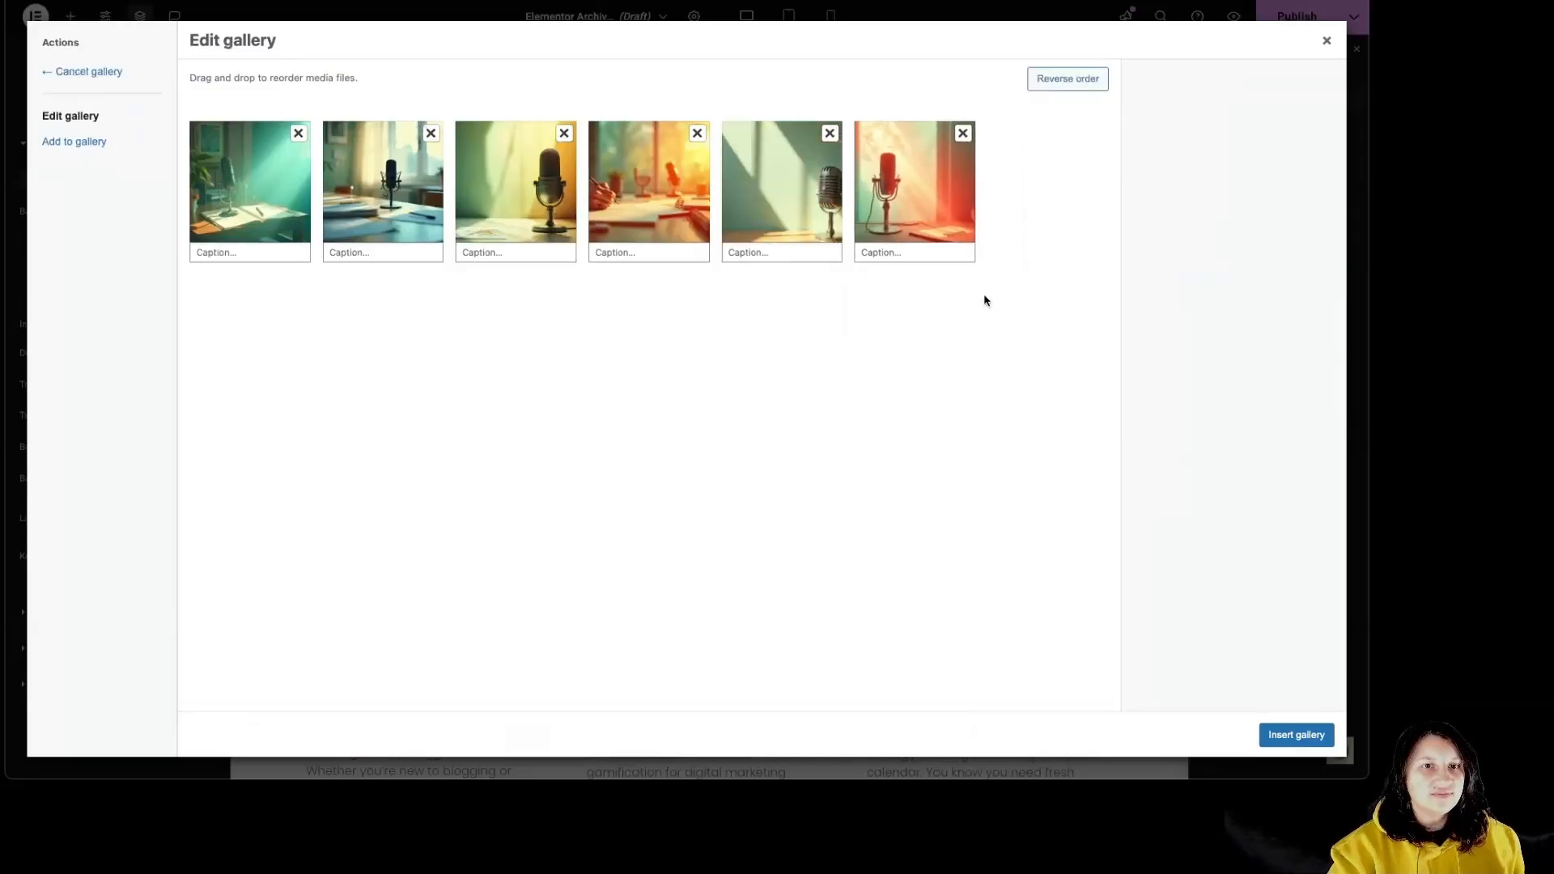
click(1296, 735)
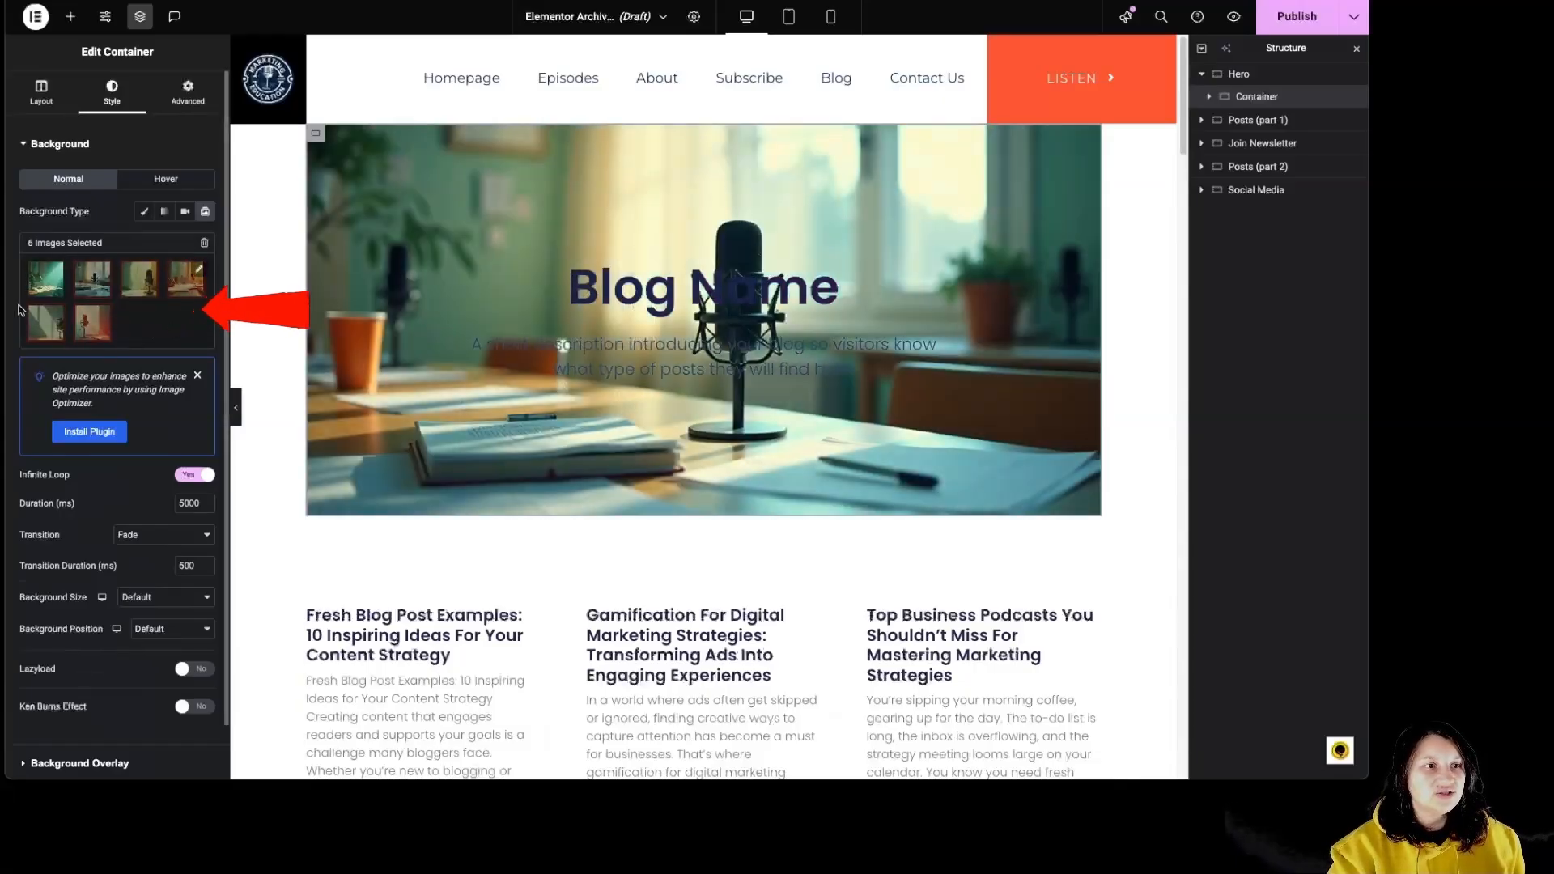
Replace the slideshow's blue desk microphone photo with the colorful swirl image, placed fourth in the gallery.
click(177, 332)
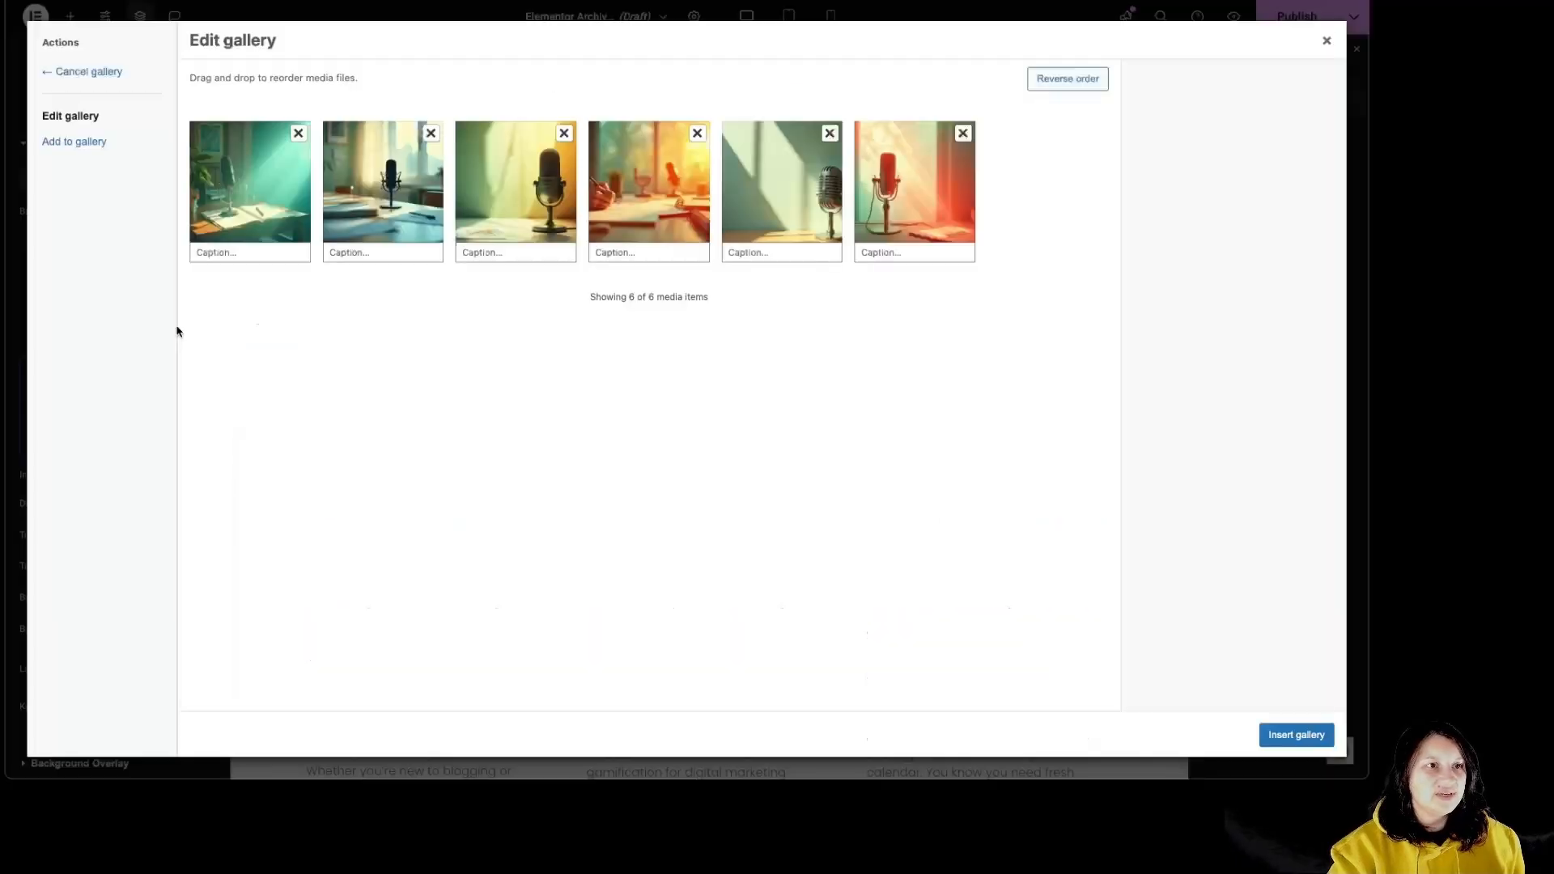
click(430, 132)
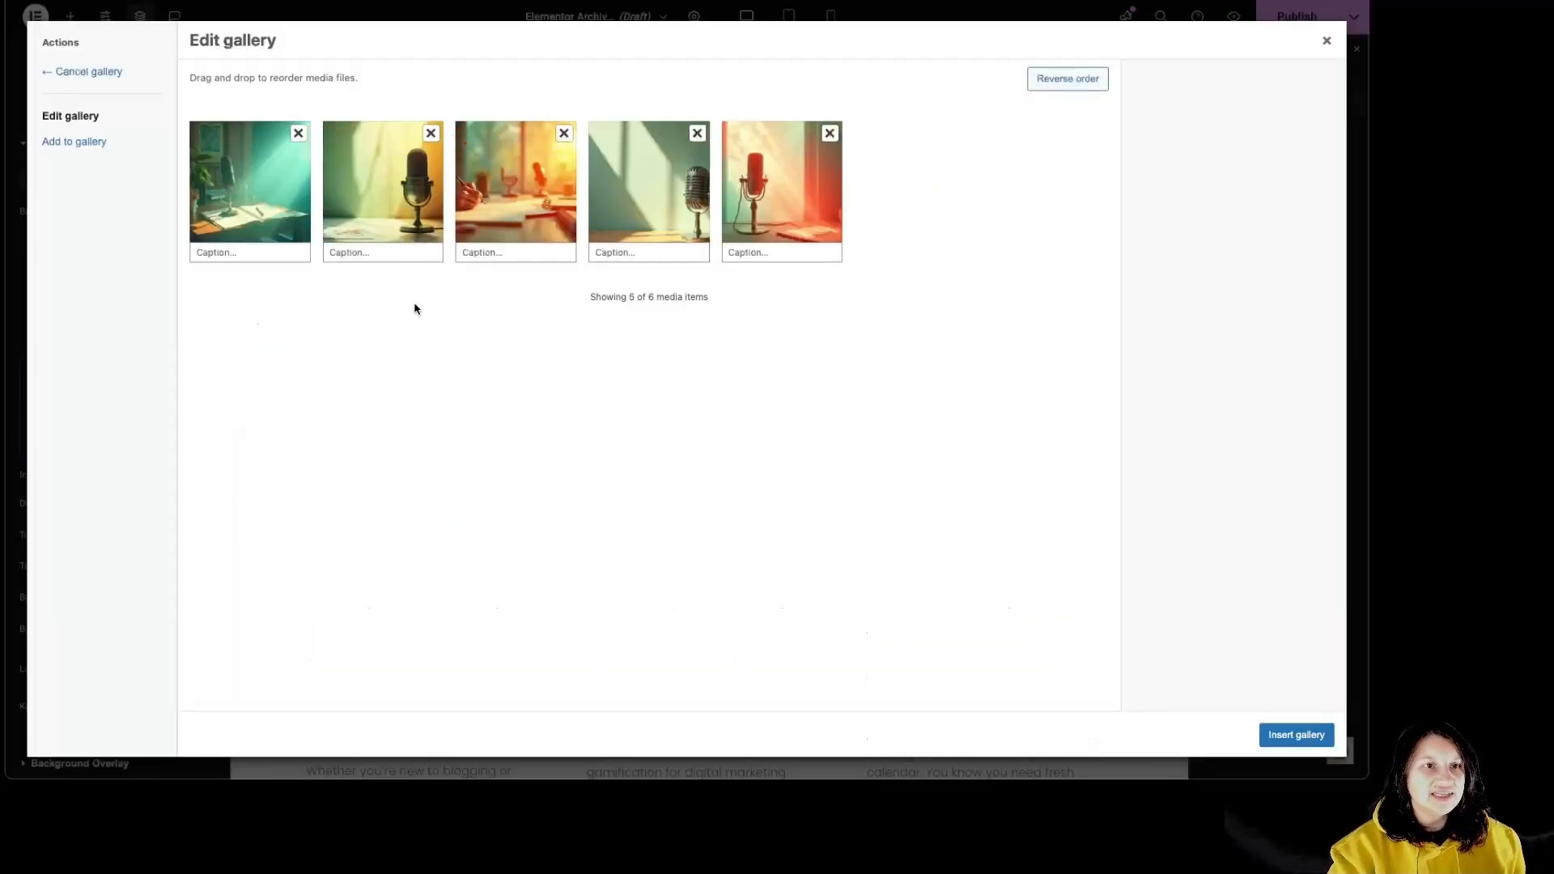
click(66, 144)
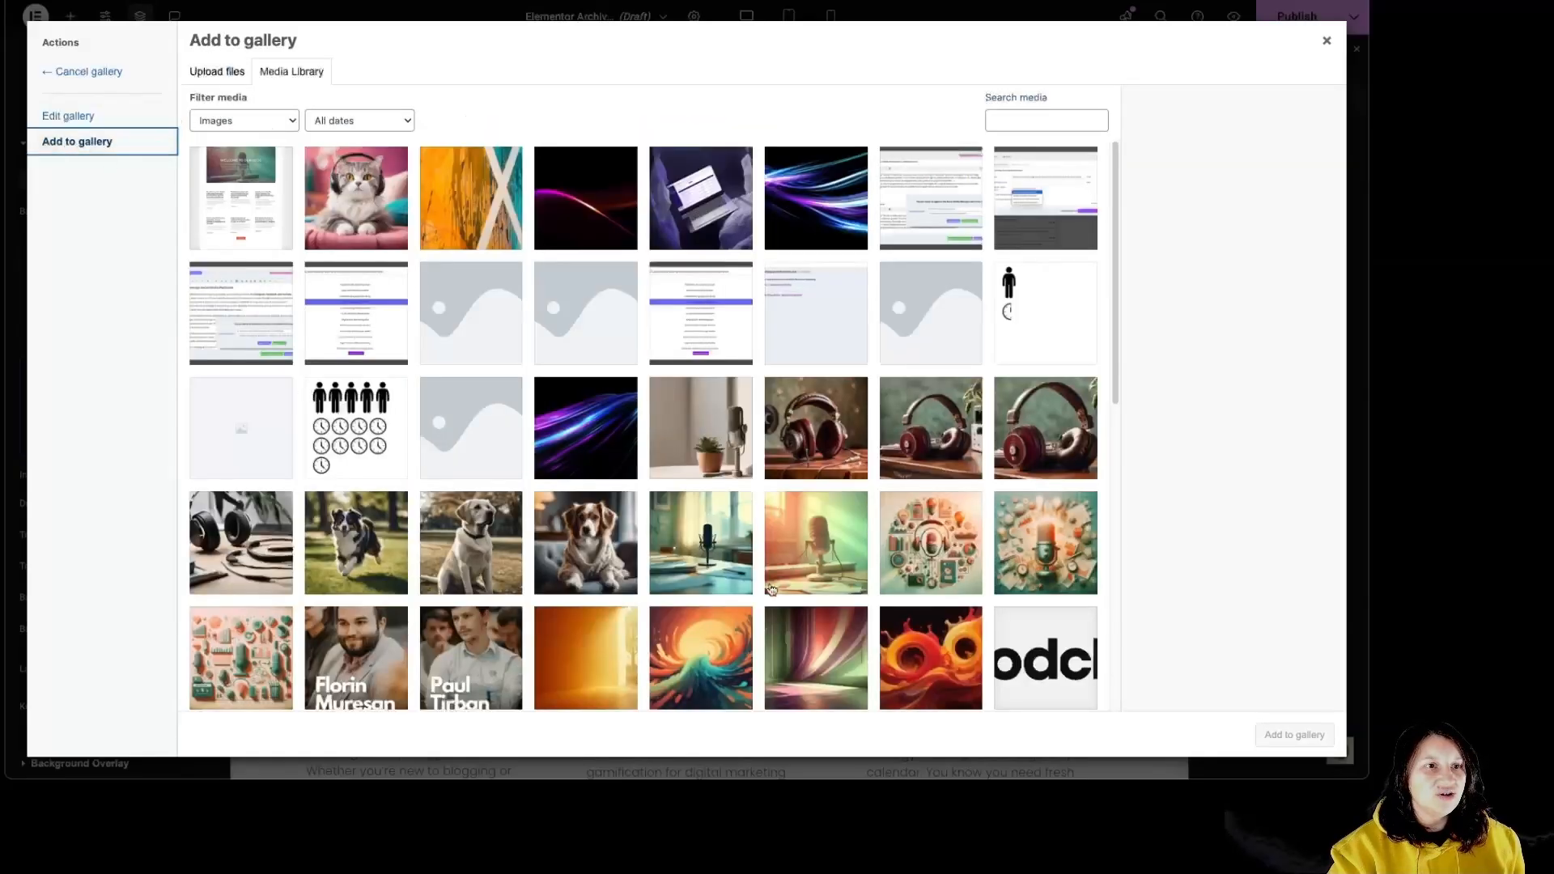
click(1287, 736)
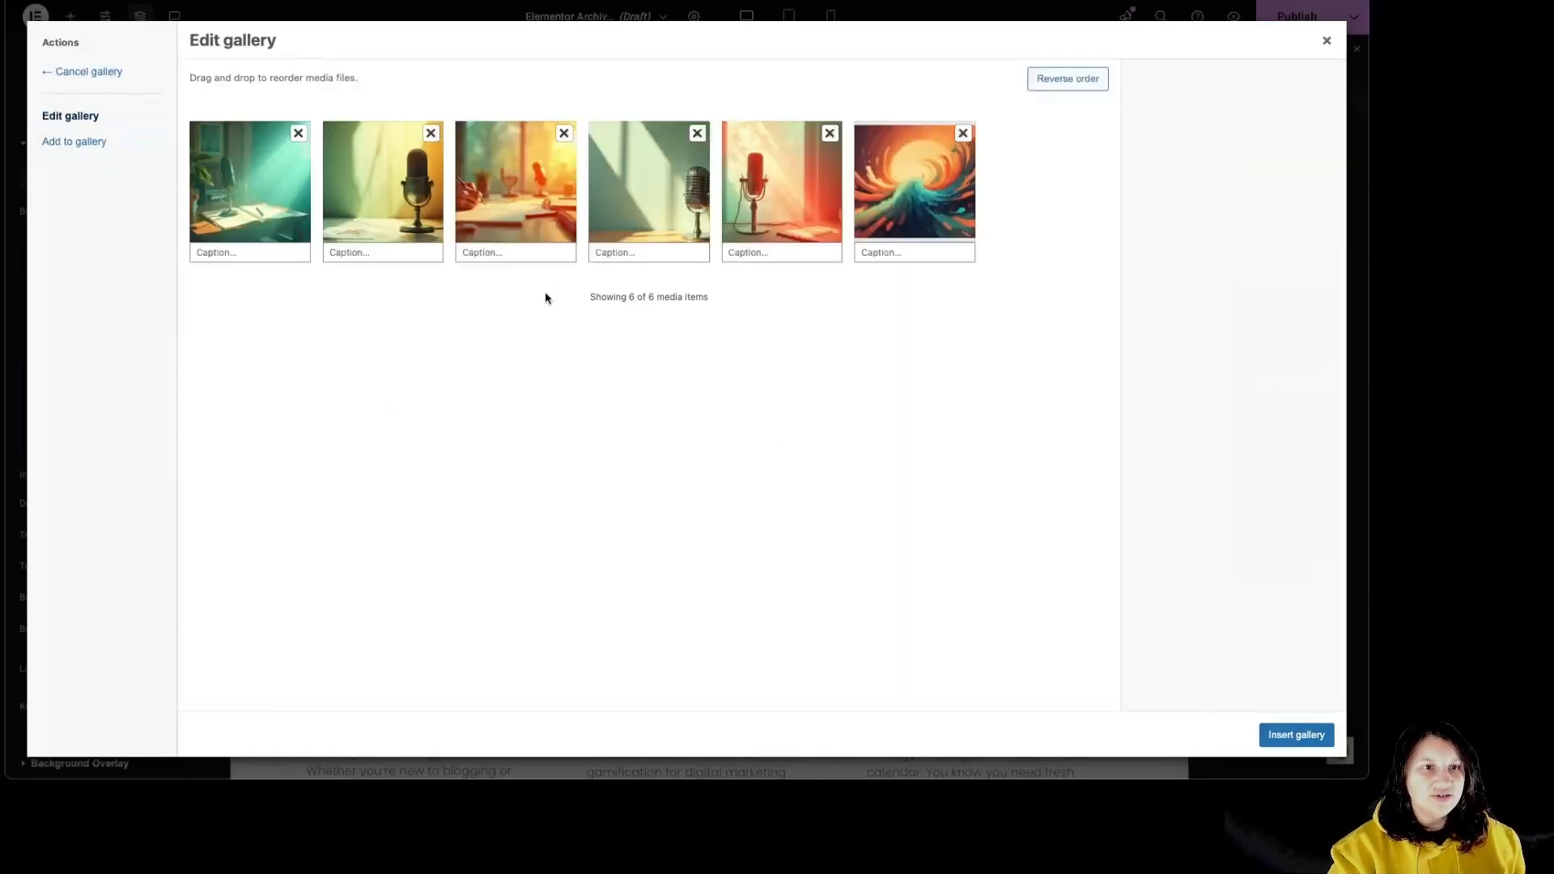
drag(935, 186, 677, 214)
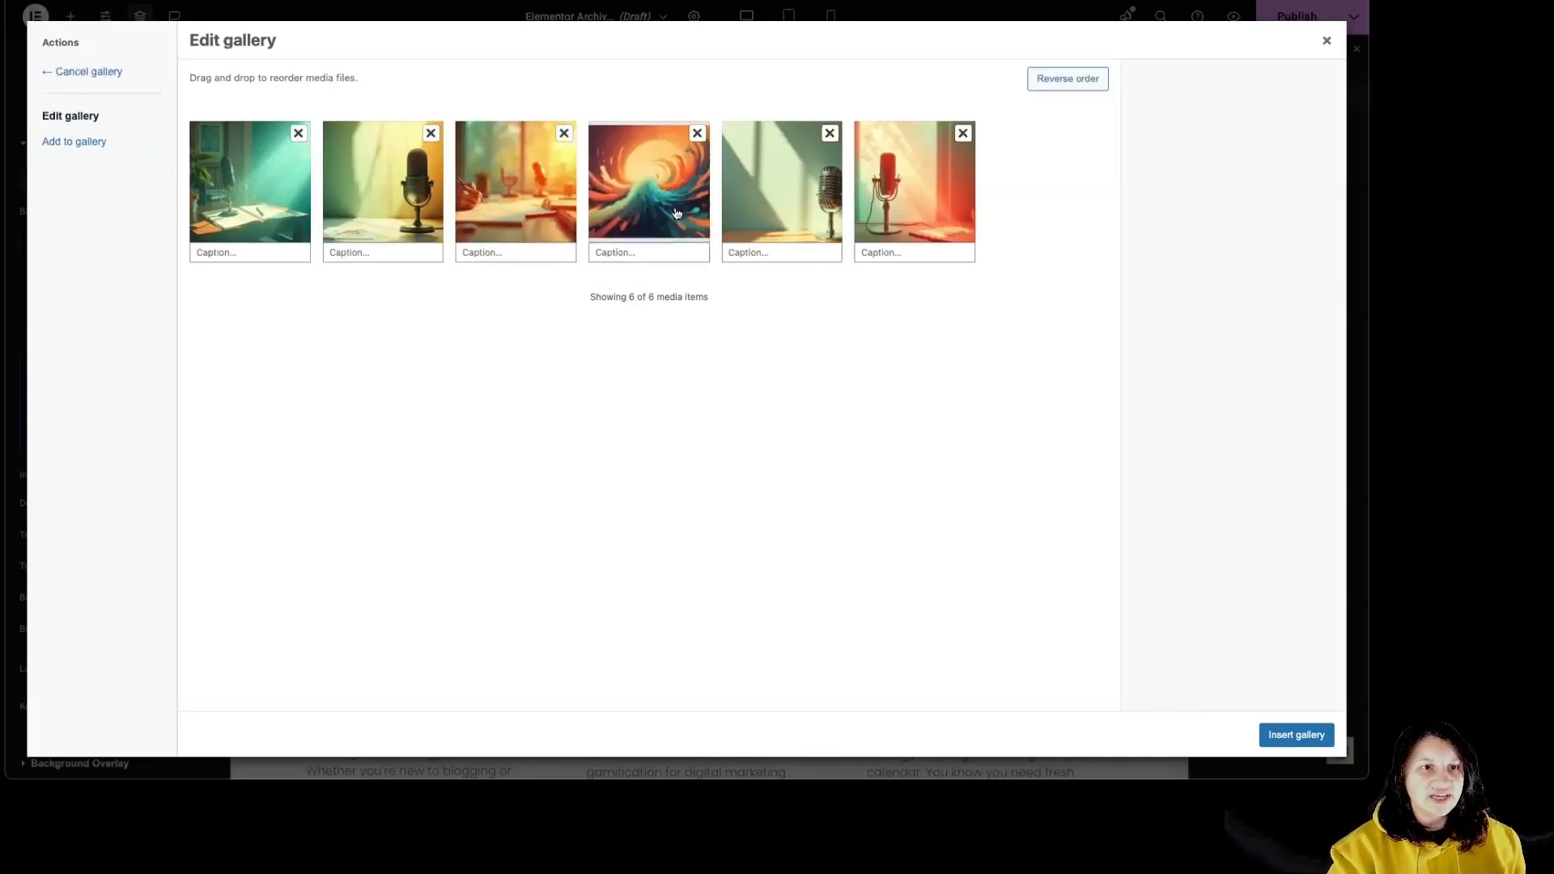
click(1296, 734)
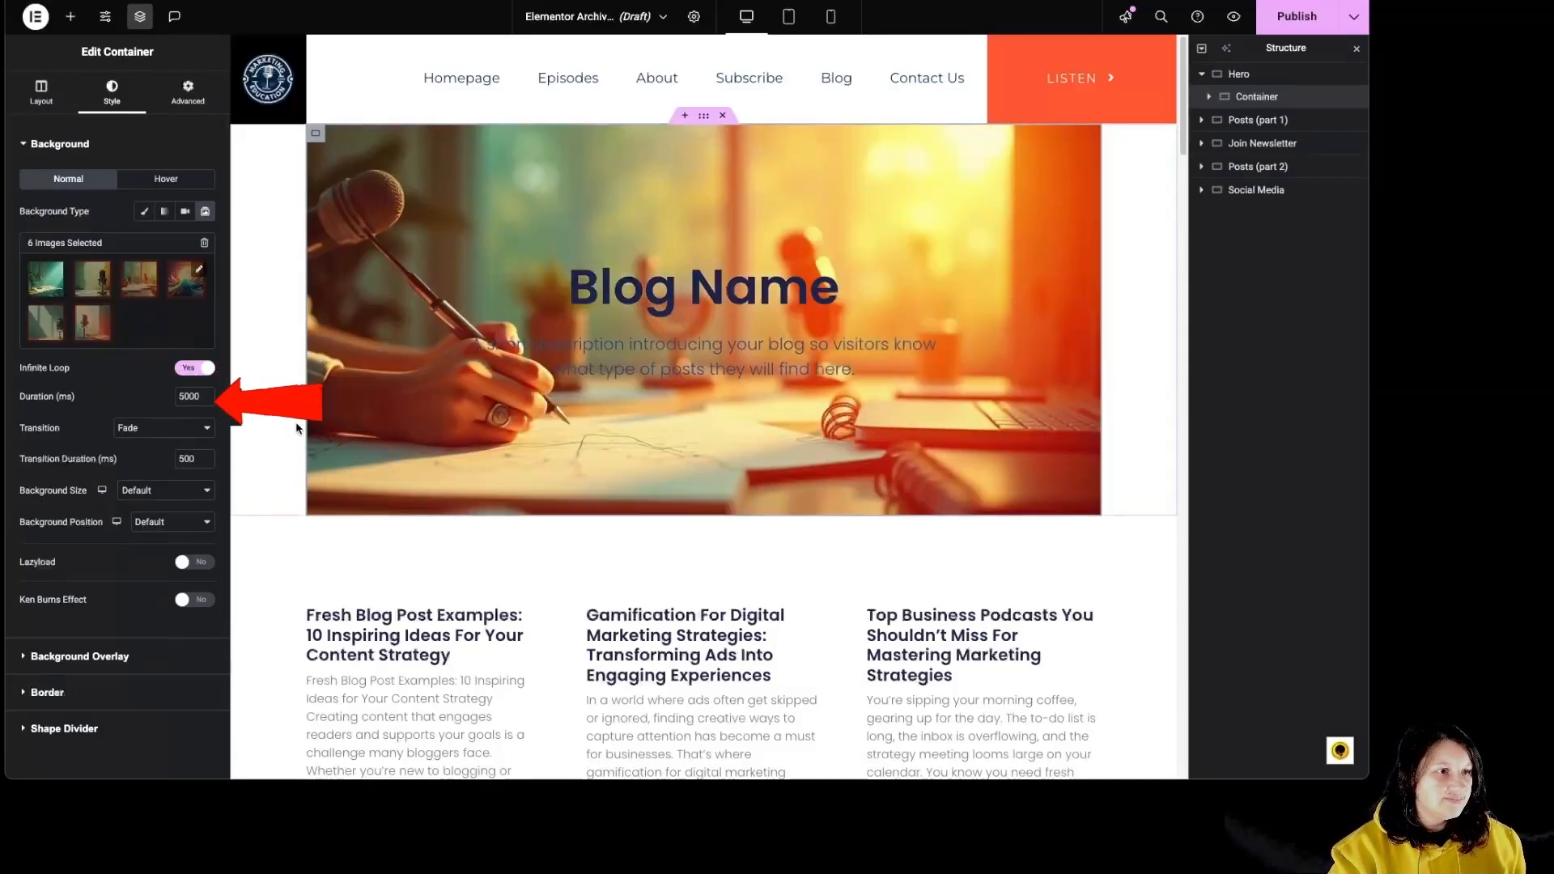
Try the Slide Right transition on the slideshow, settle on Slide Up, and set the background size to Cover.
click(146, 438)
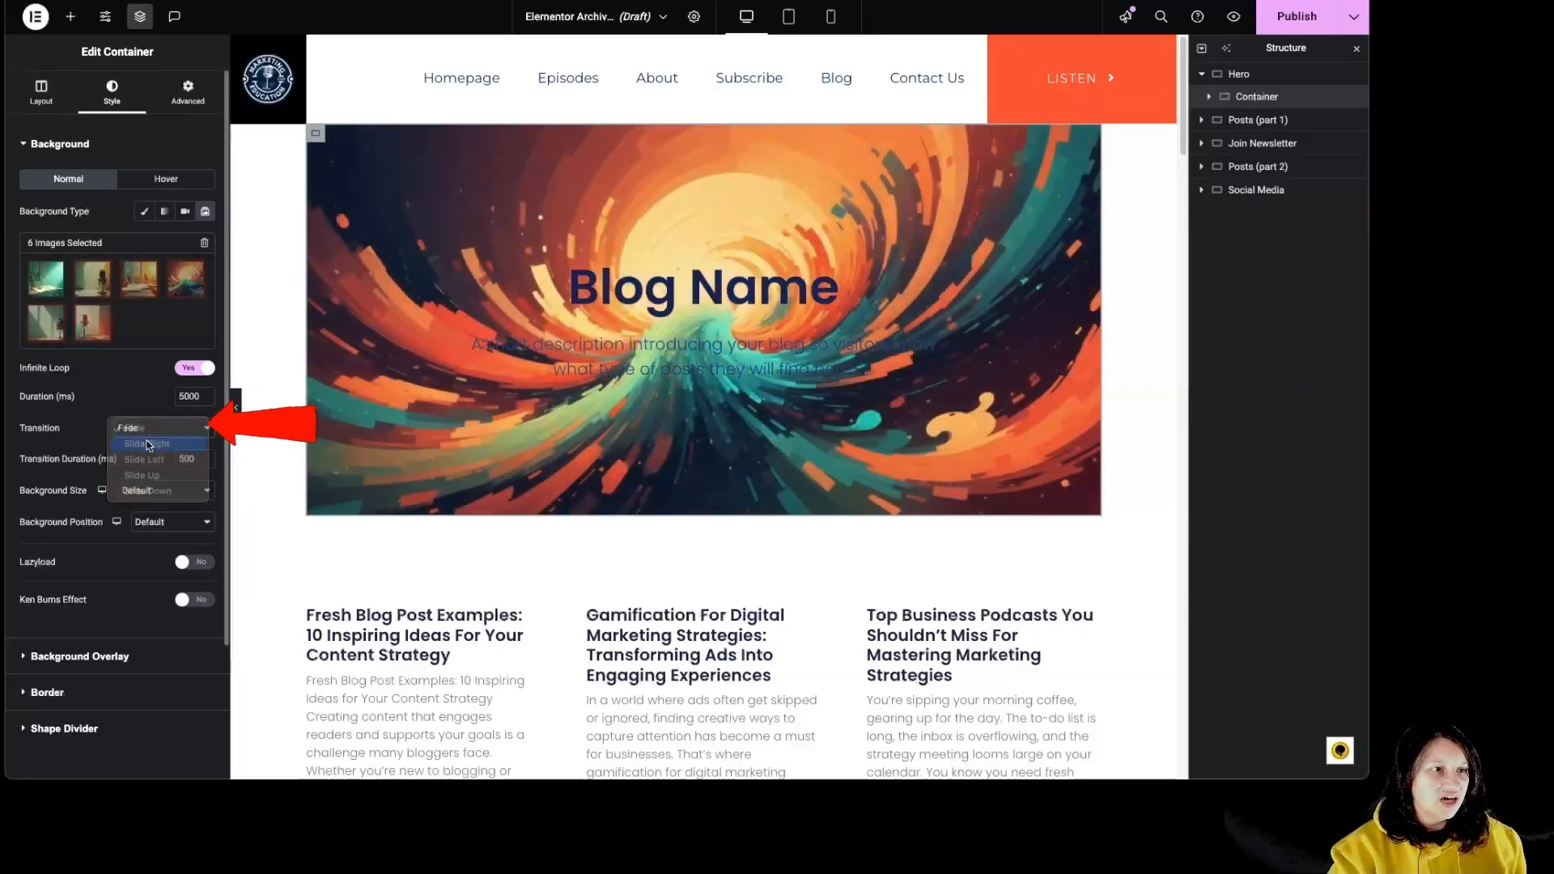
click(148, 446)
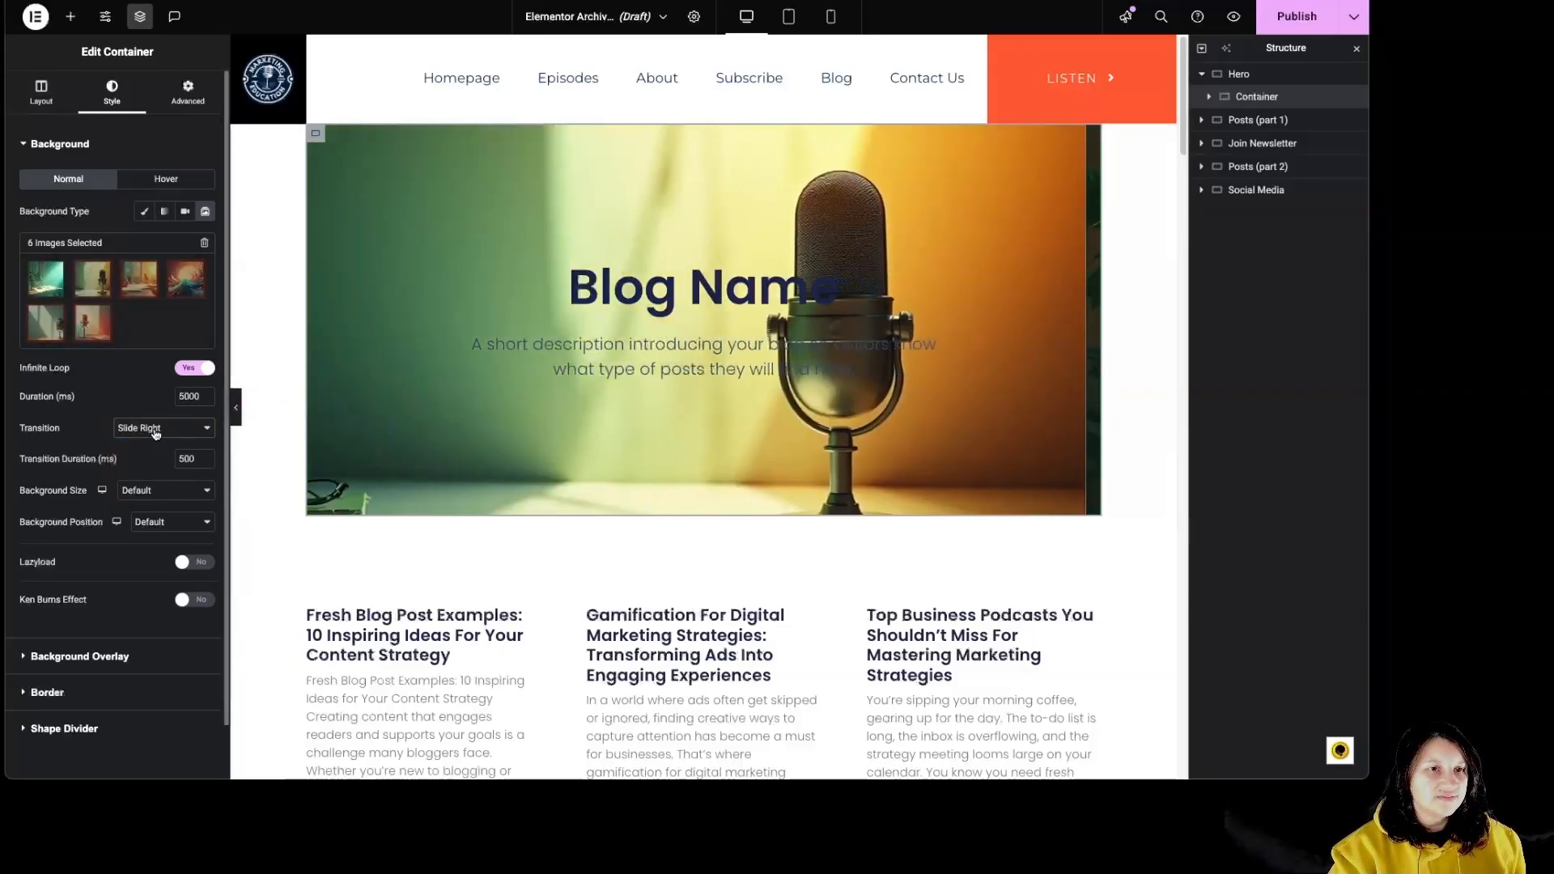
click(156, 435)
click(172, 456)
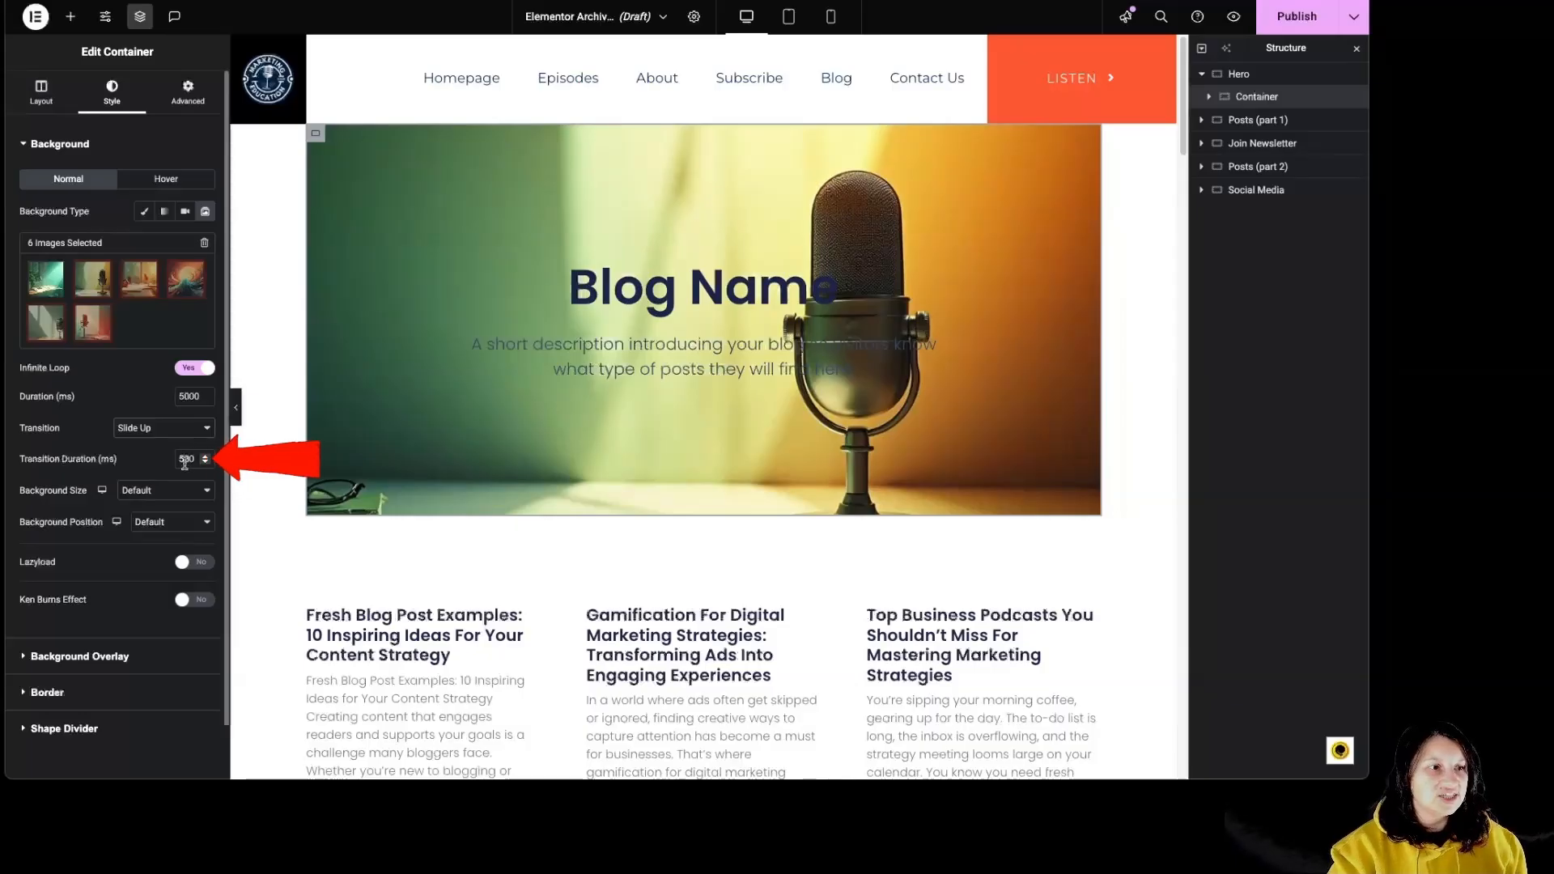
click(138, 501)
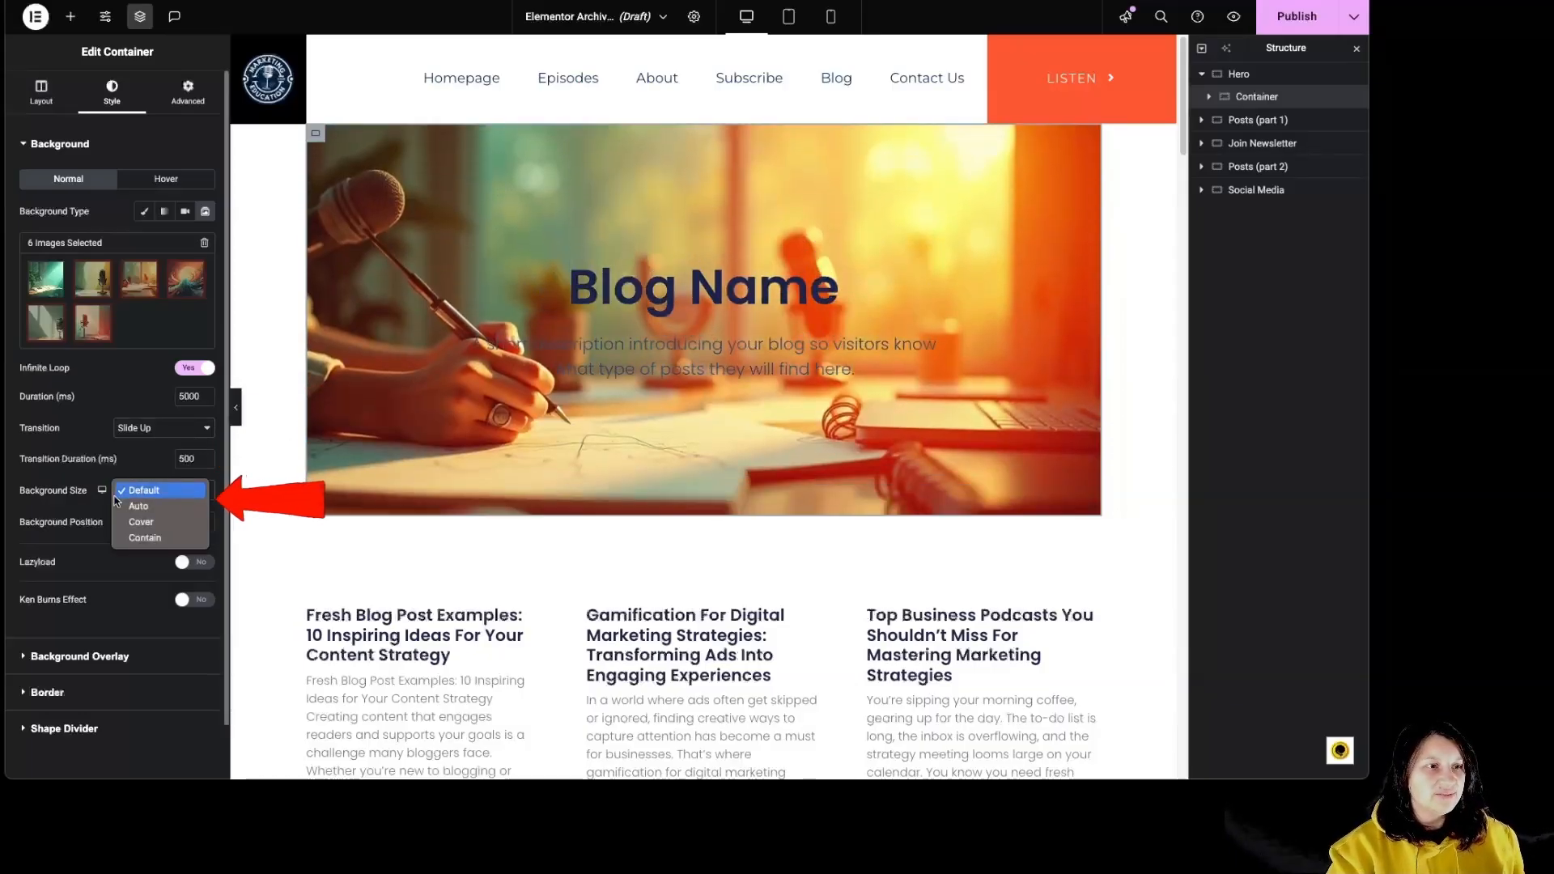
click(162, 525)
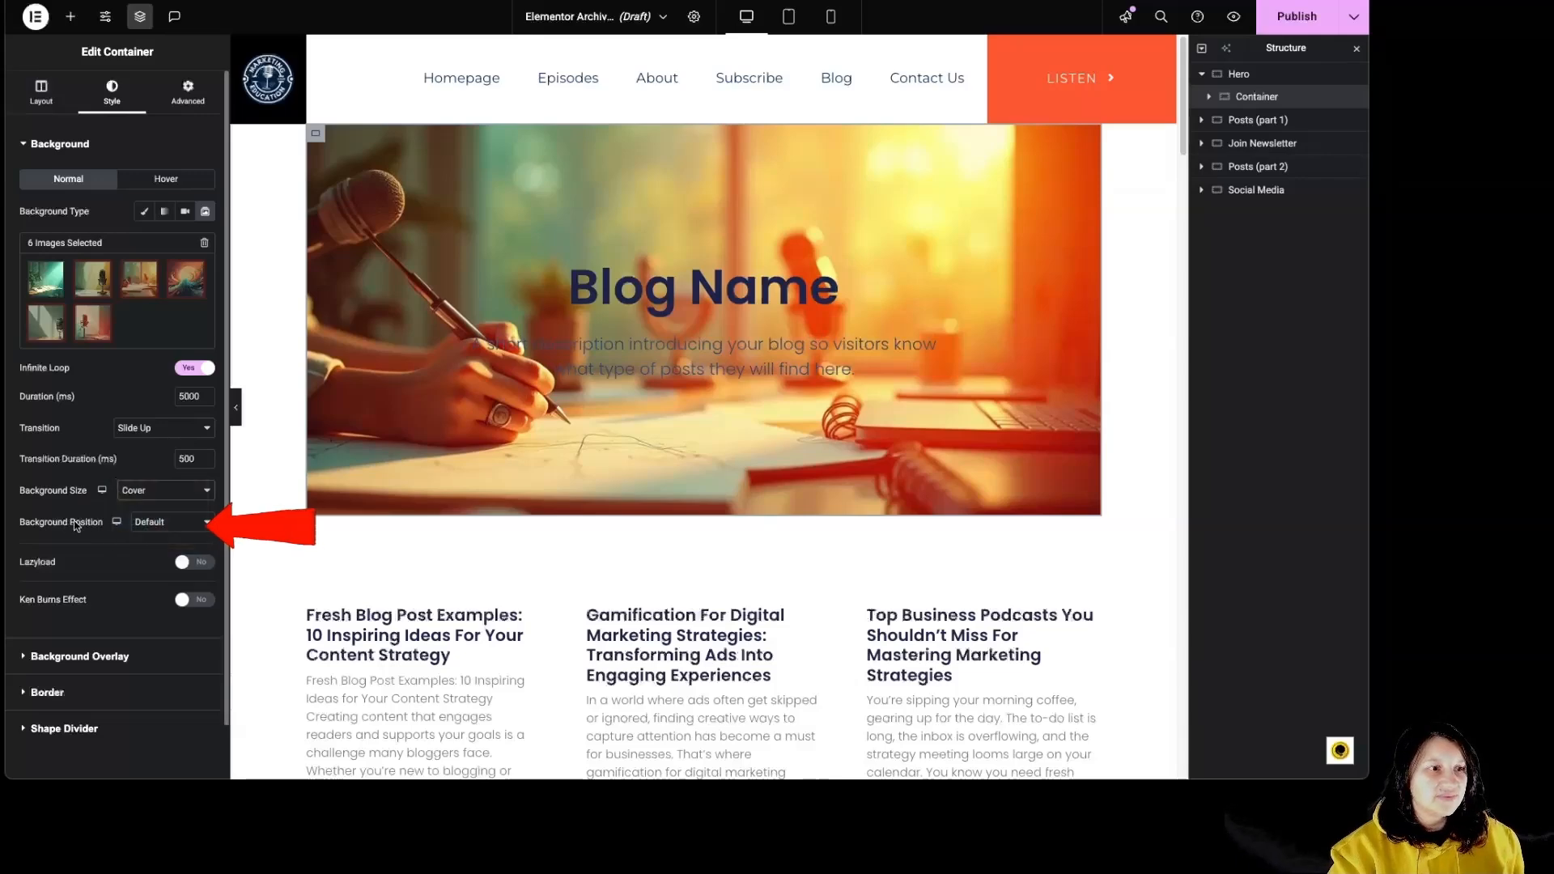
Set the slideshow's background position to Center Center, then switch the container to a classic background image with the red-green desk microphone photo.
click(159, 526)
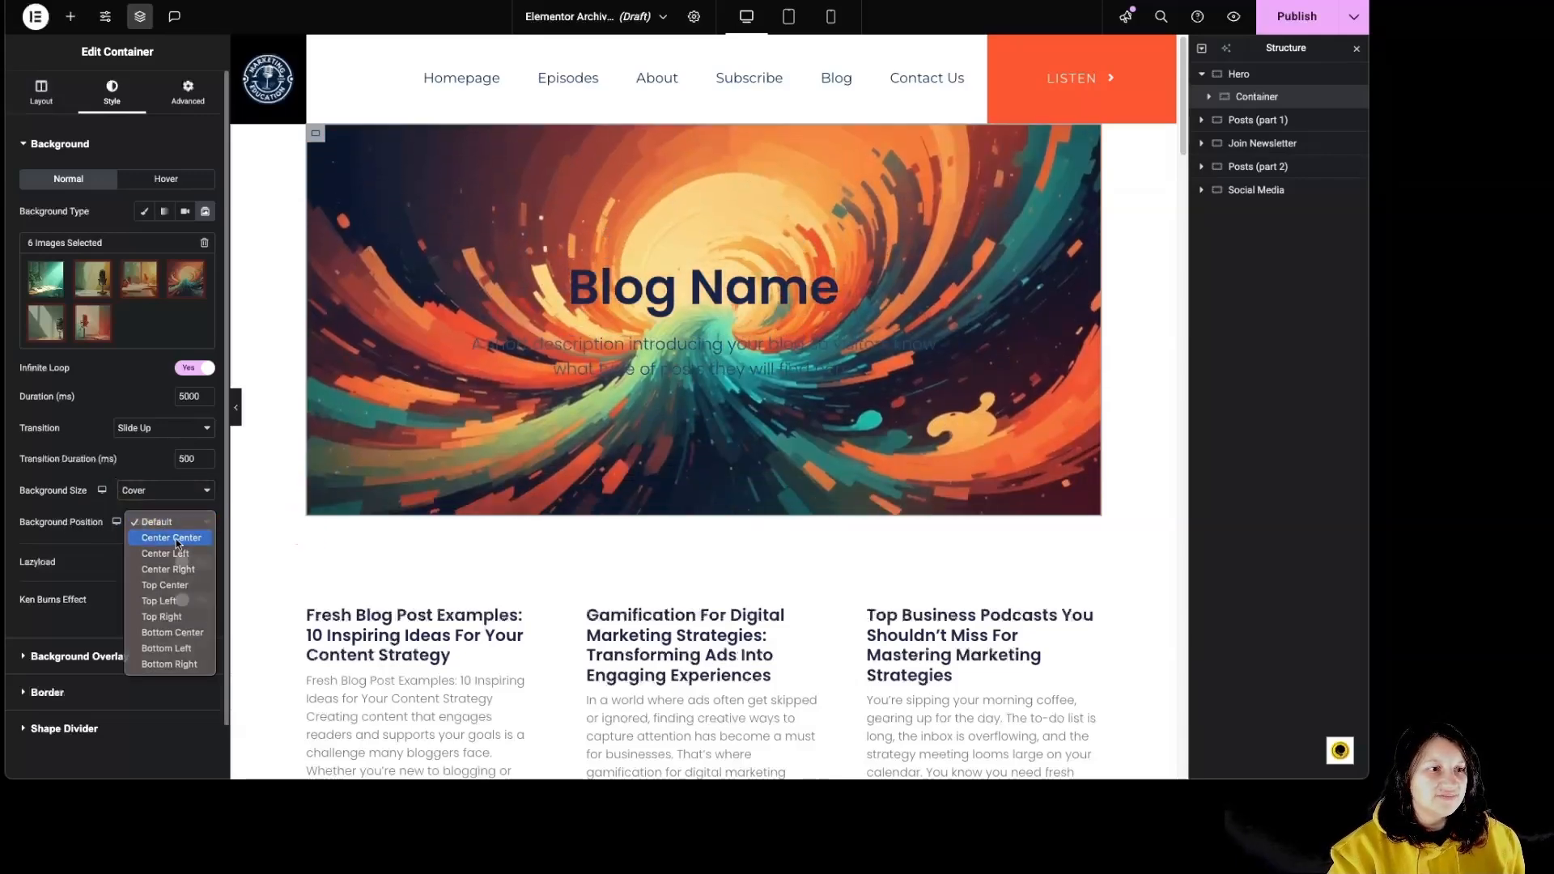
click(176, 540)
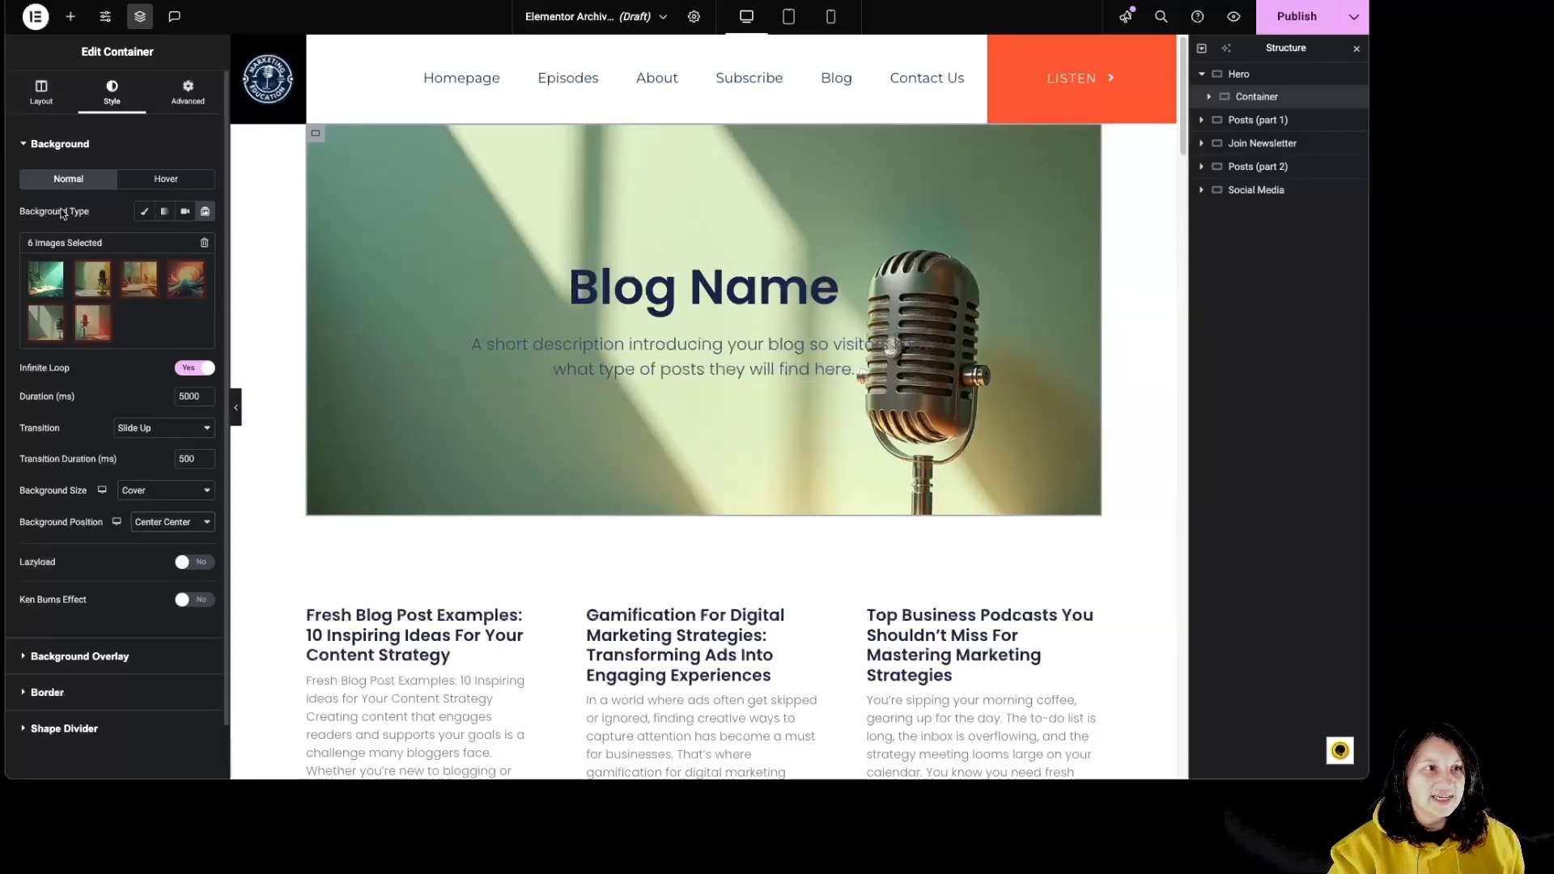
click(146, 213)
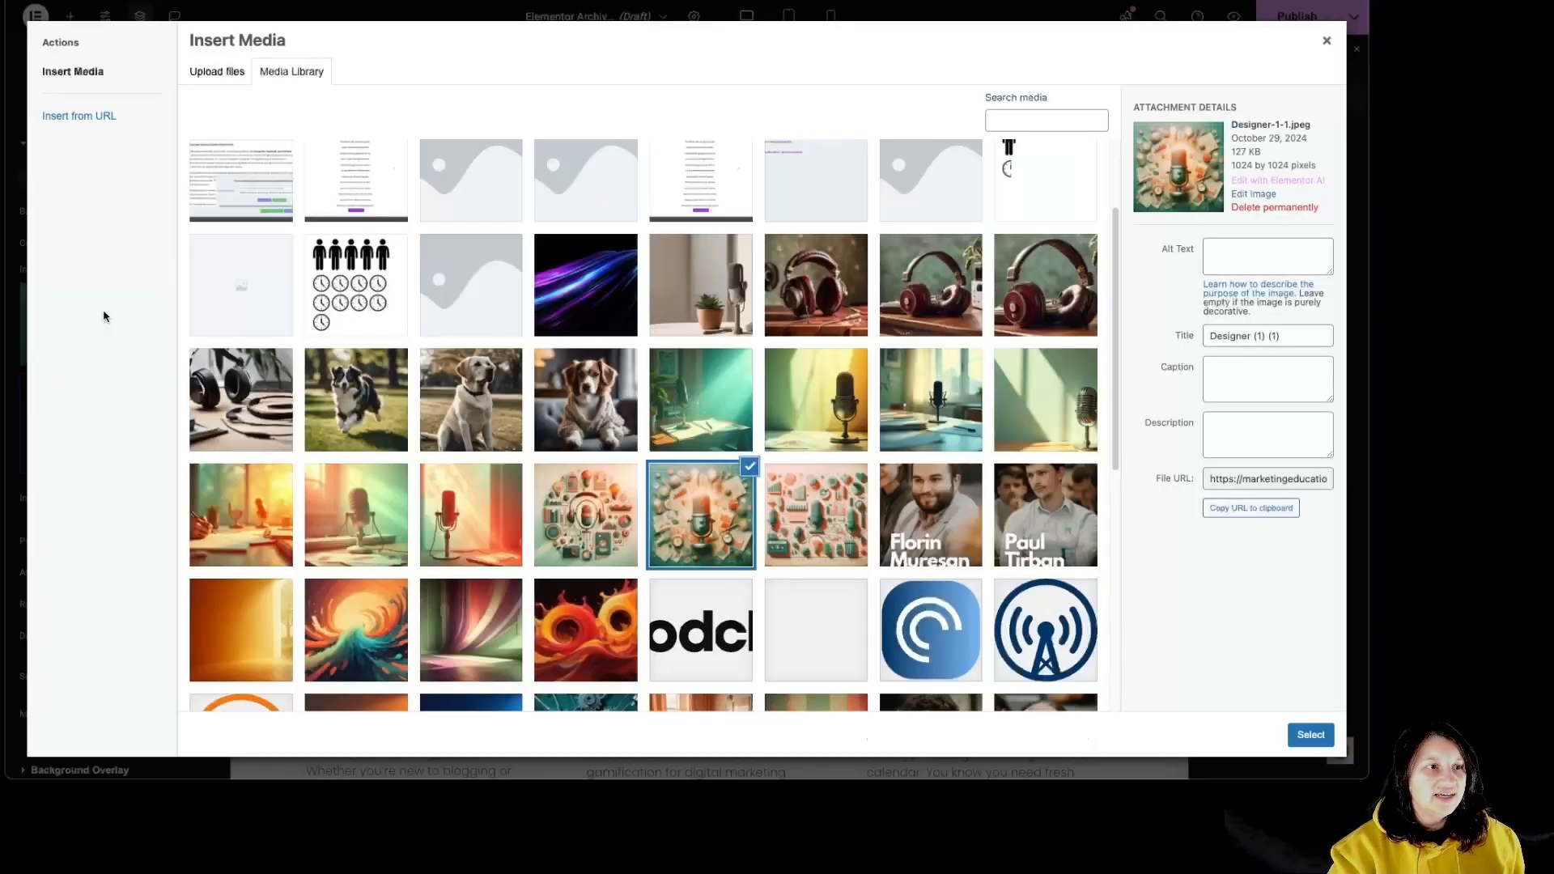
click(106, 318)
click(356, 514)
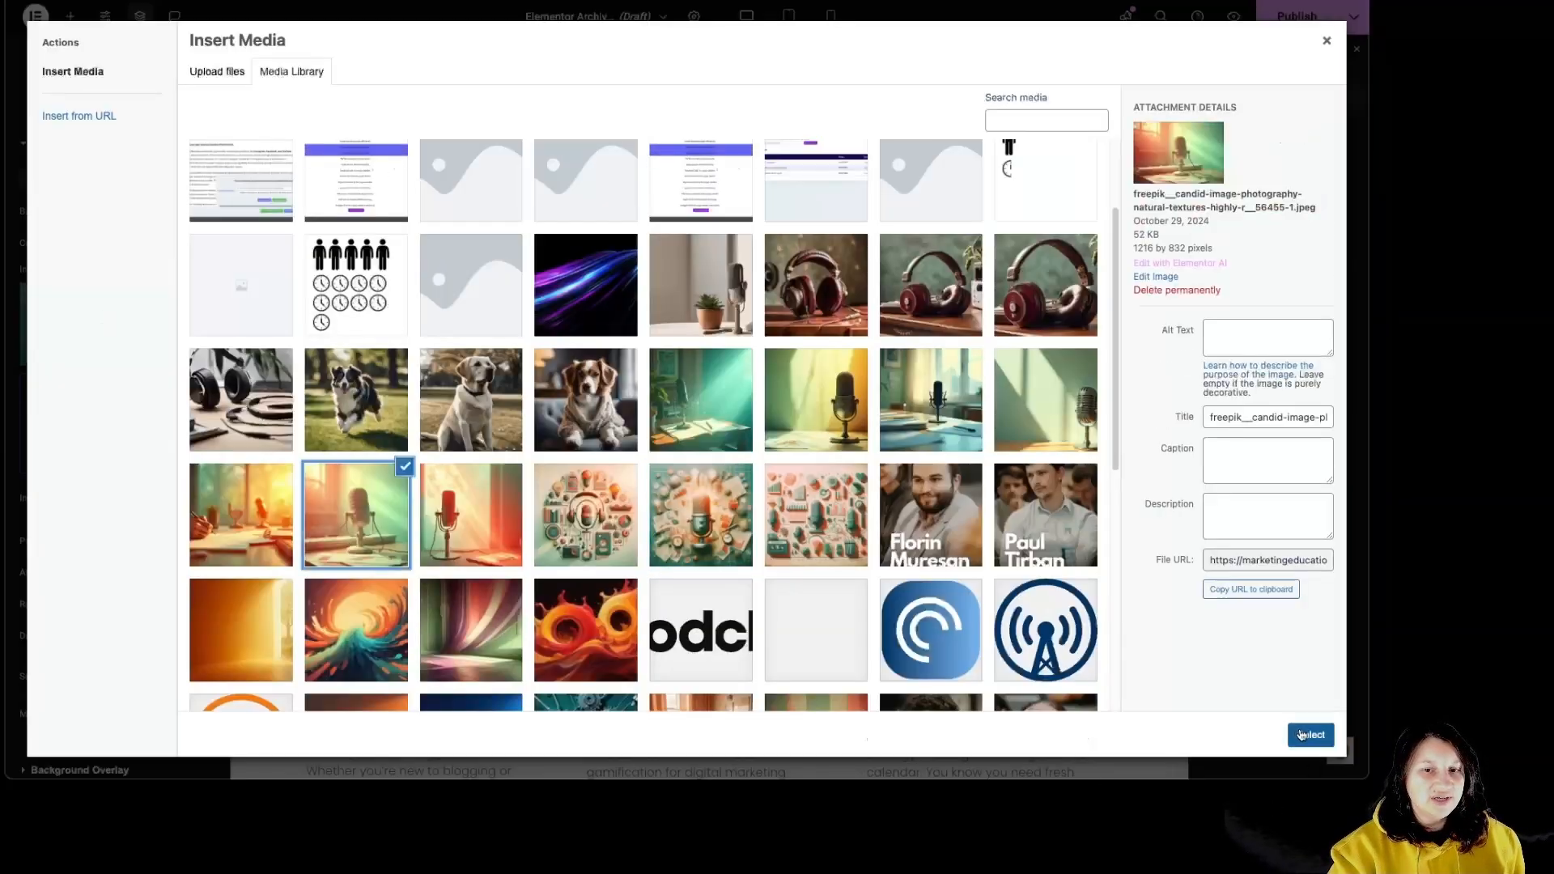
click(1310, 734)
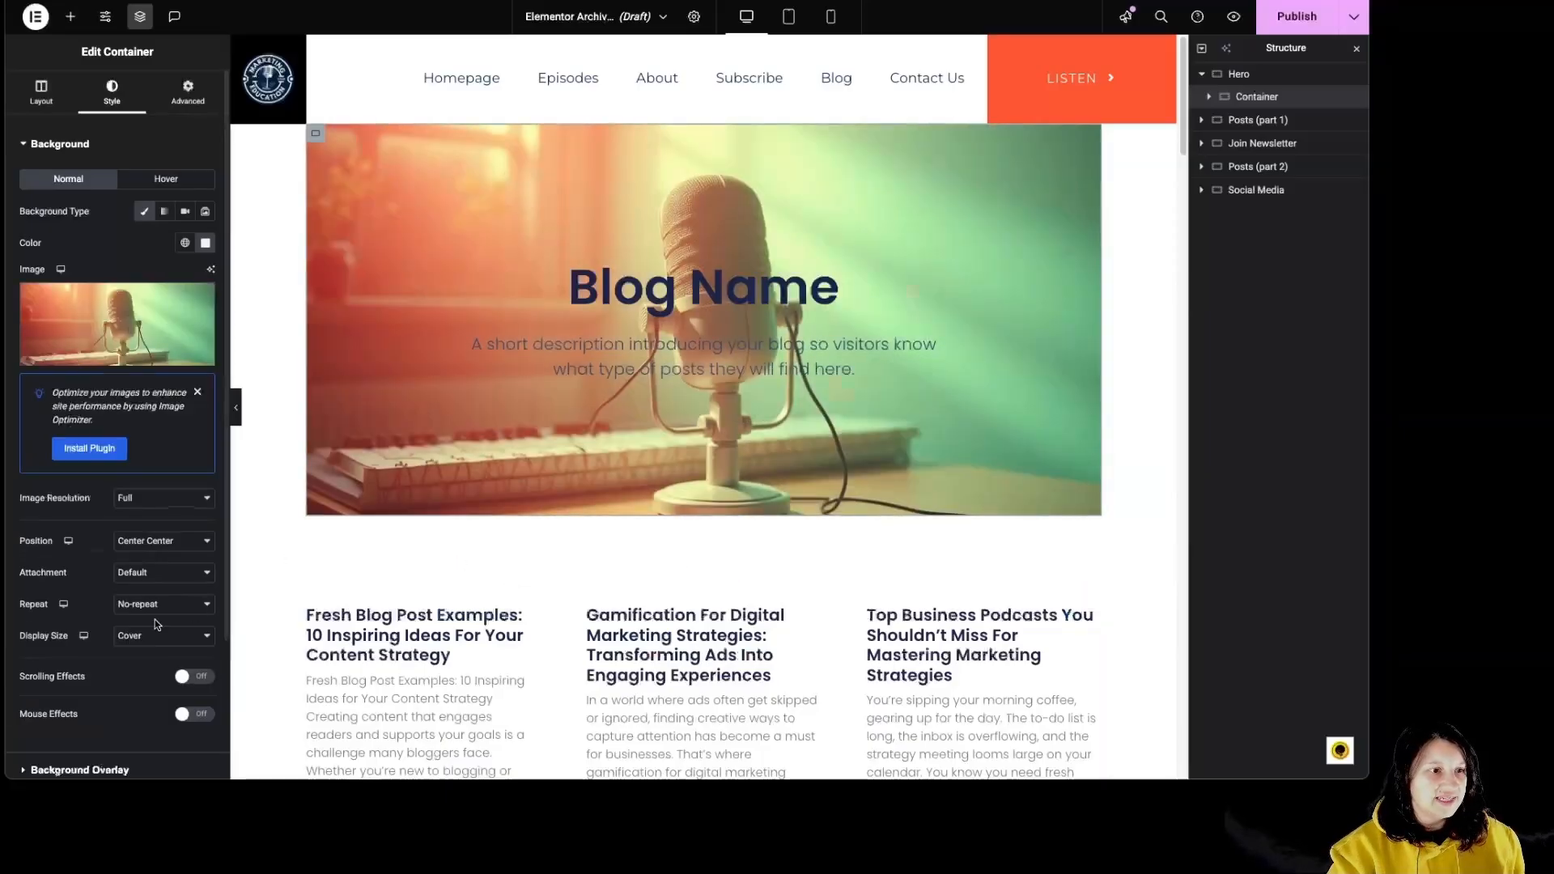
Add a classic background overlay to the container in red #E20000 with an opacity of about 0.33.
click(139, 773)
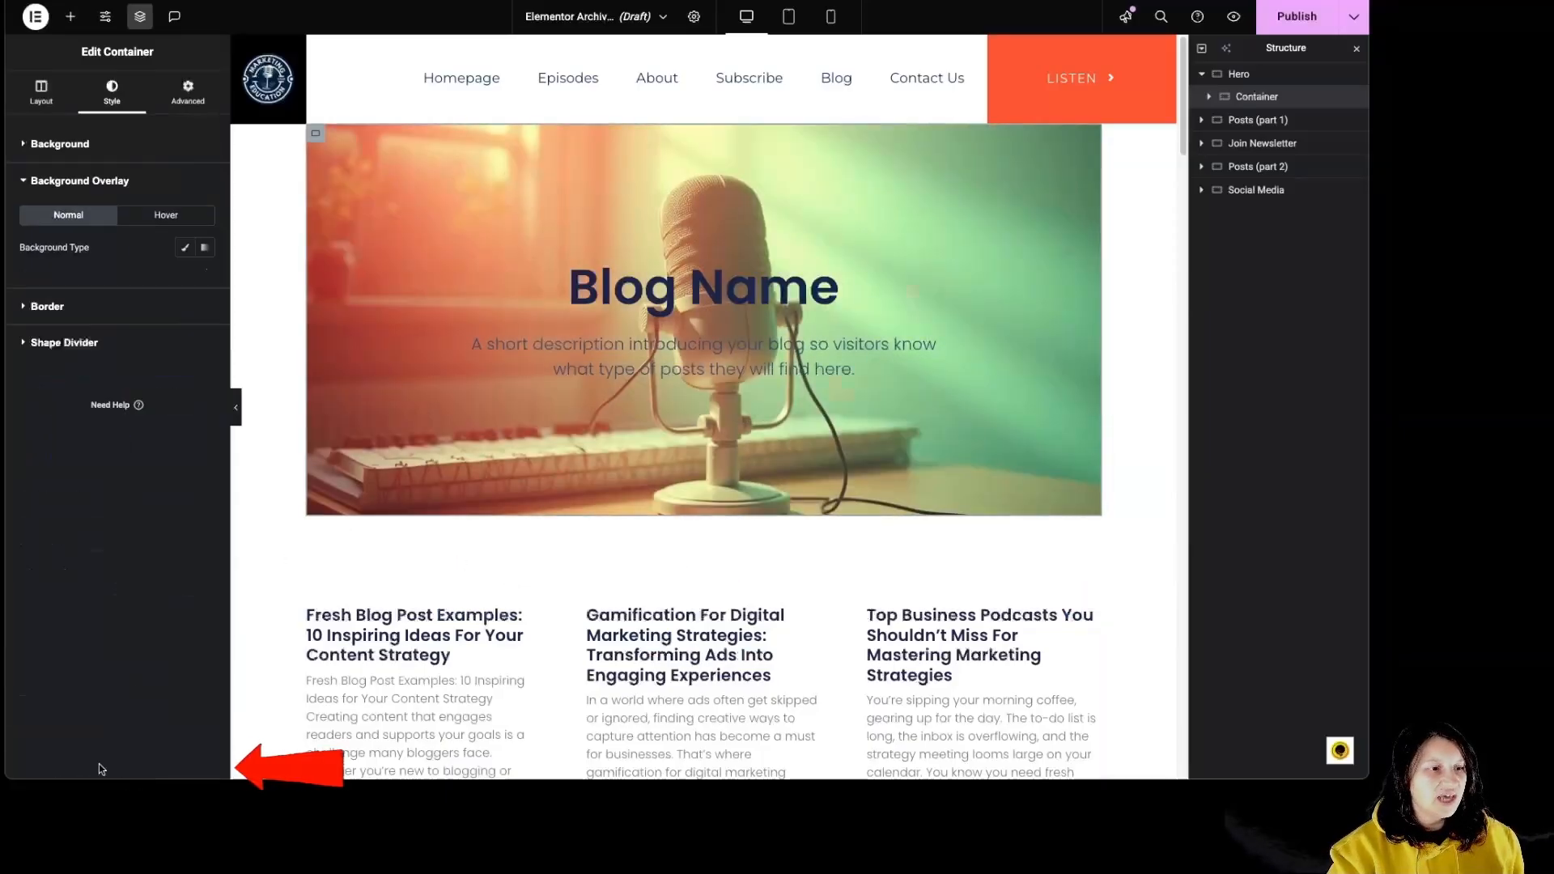
click(186, 249)
click(204, 278)
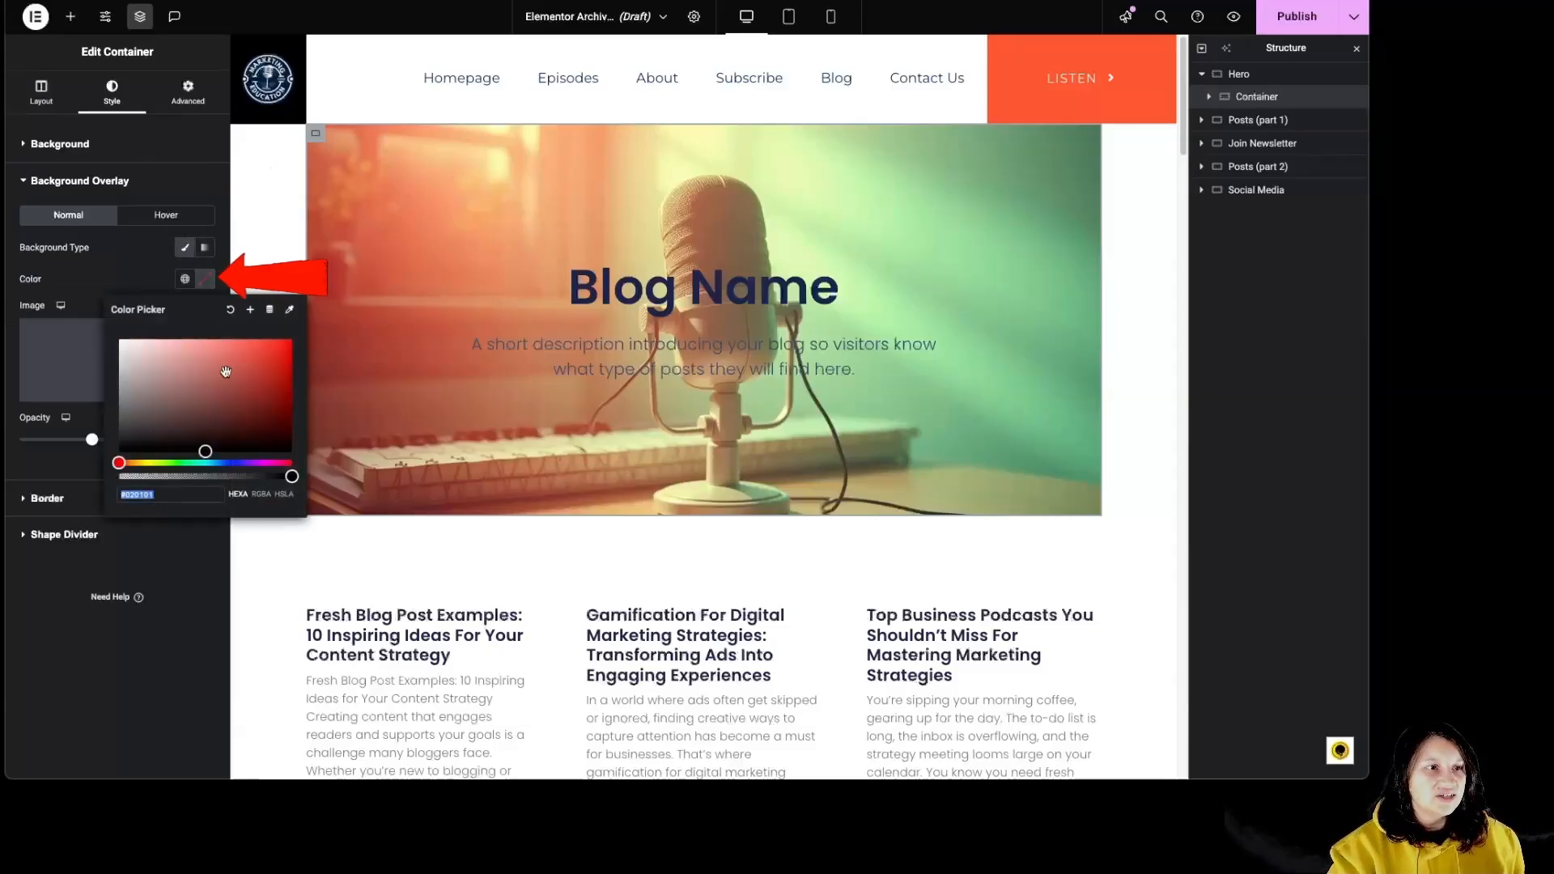
click(291, 350)
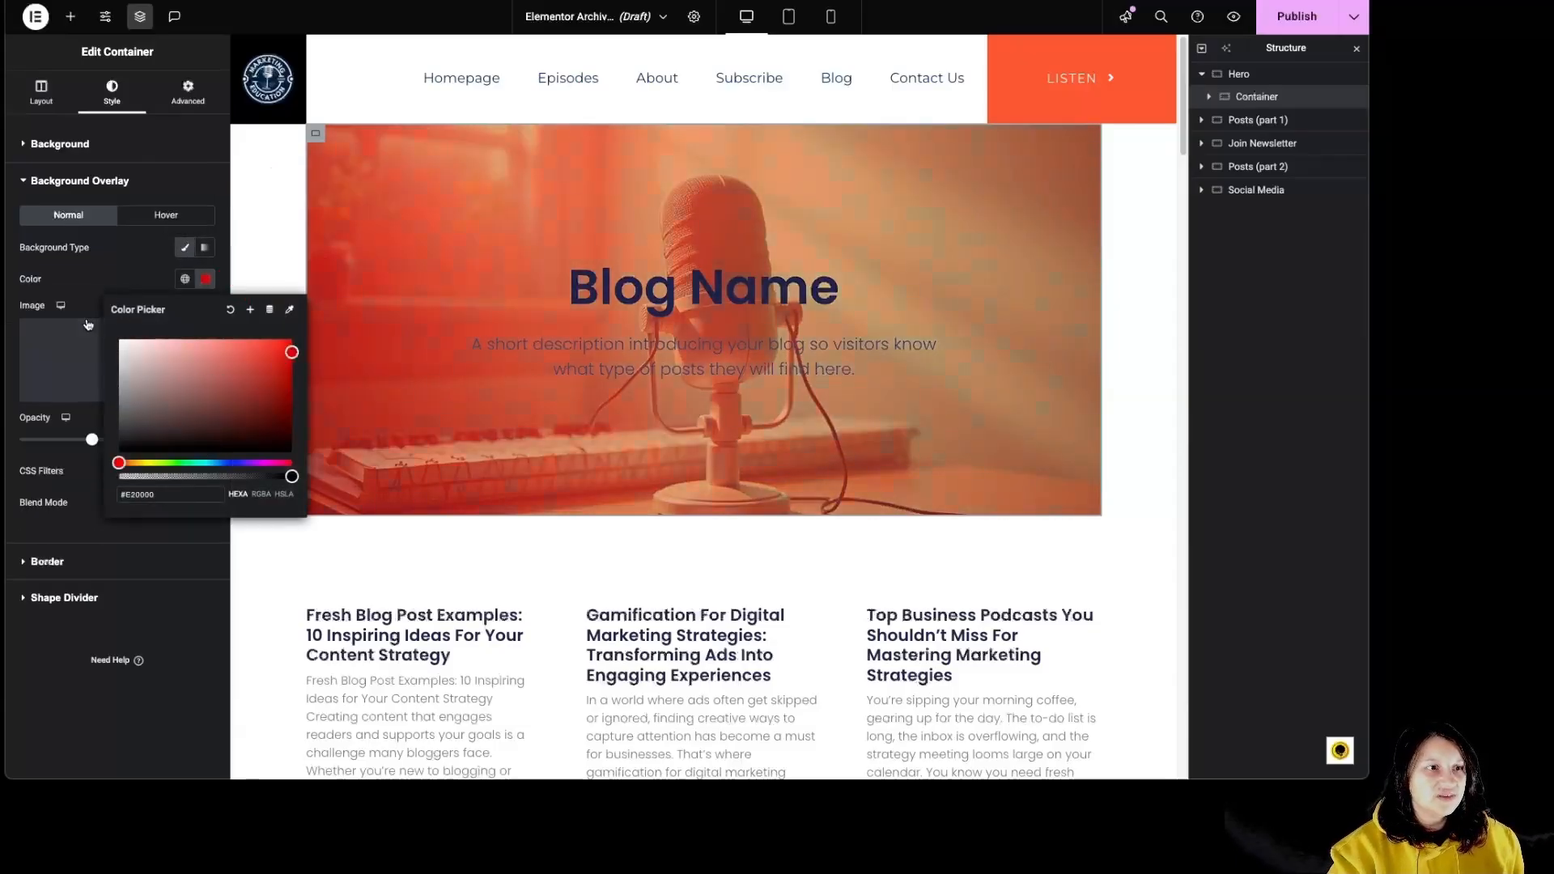
click(88, 276)
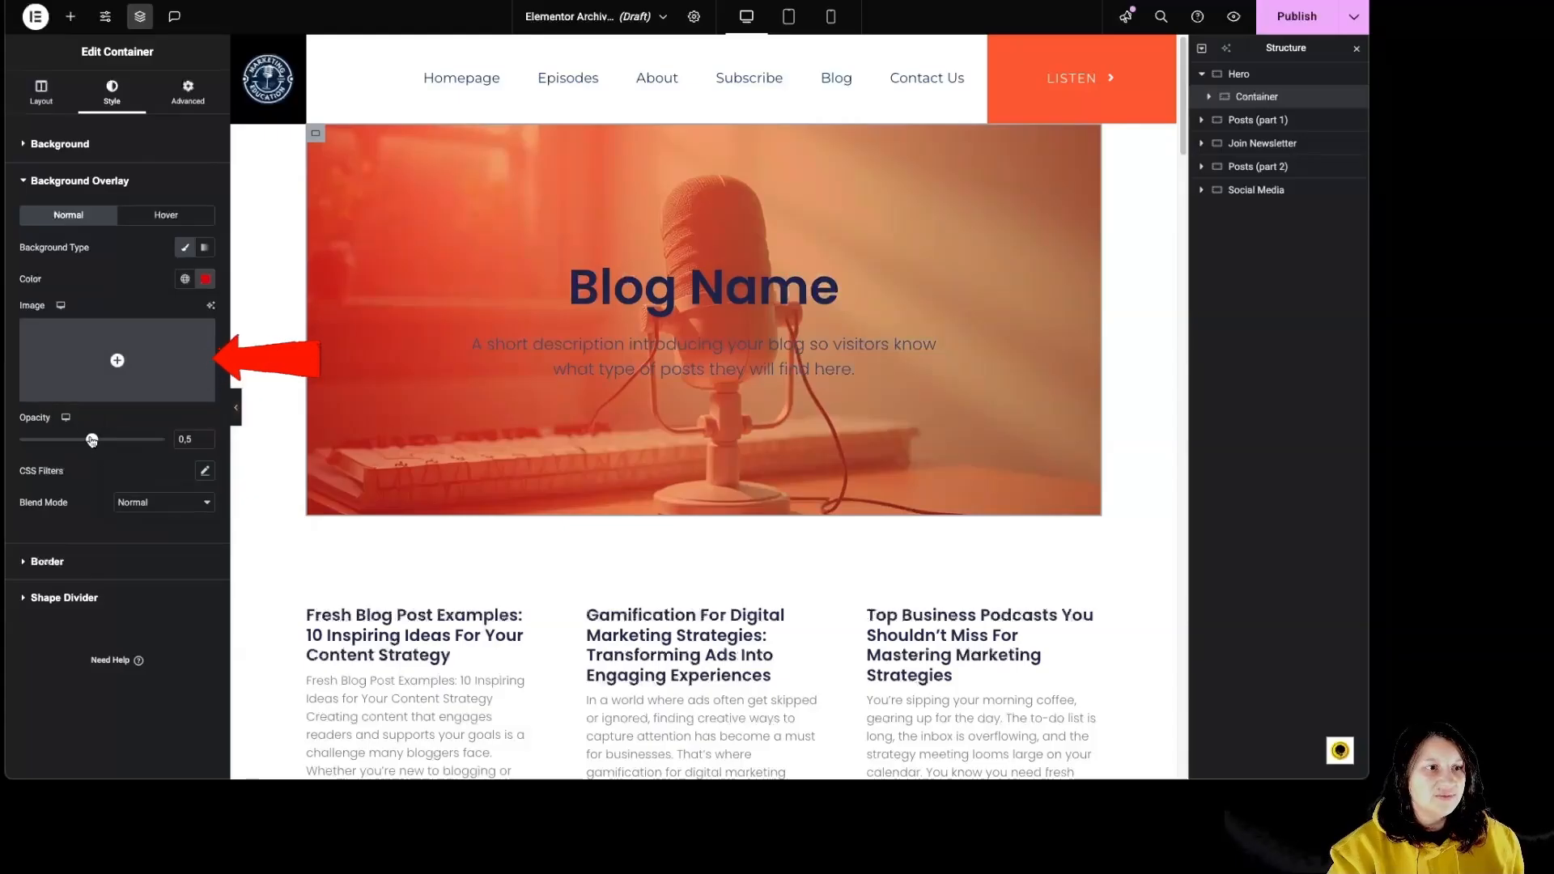
drag(92, 439, 67, 458)
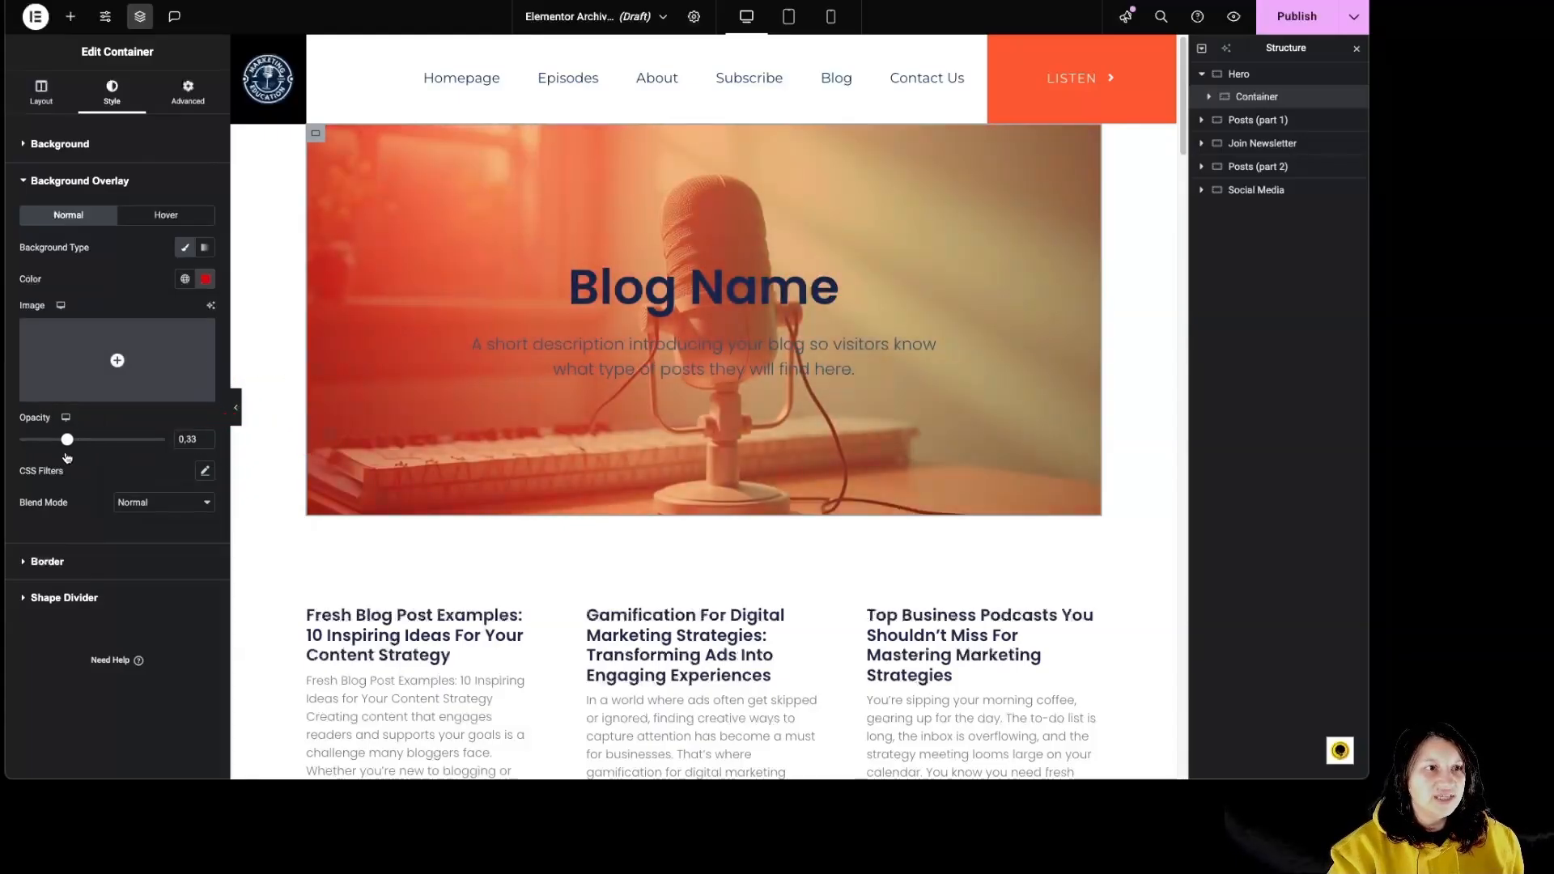
Try the gradient overlay type, check the hover state's options, and remove the overlay from the container's normal state.
click(205, 247)
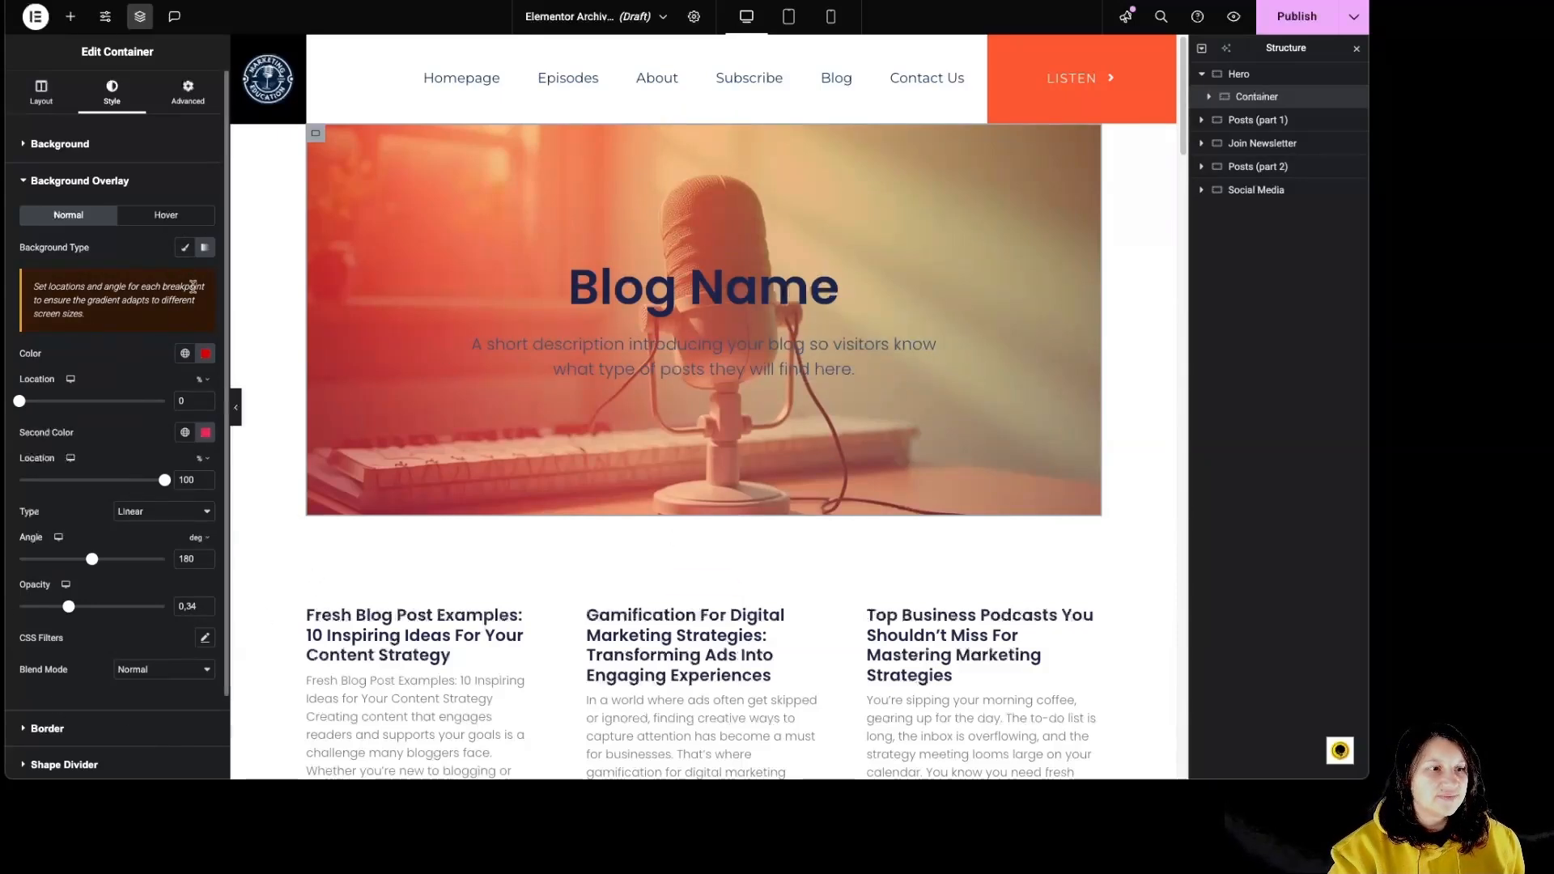
click(185, 214)
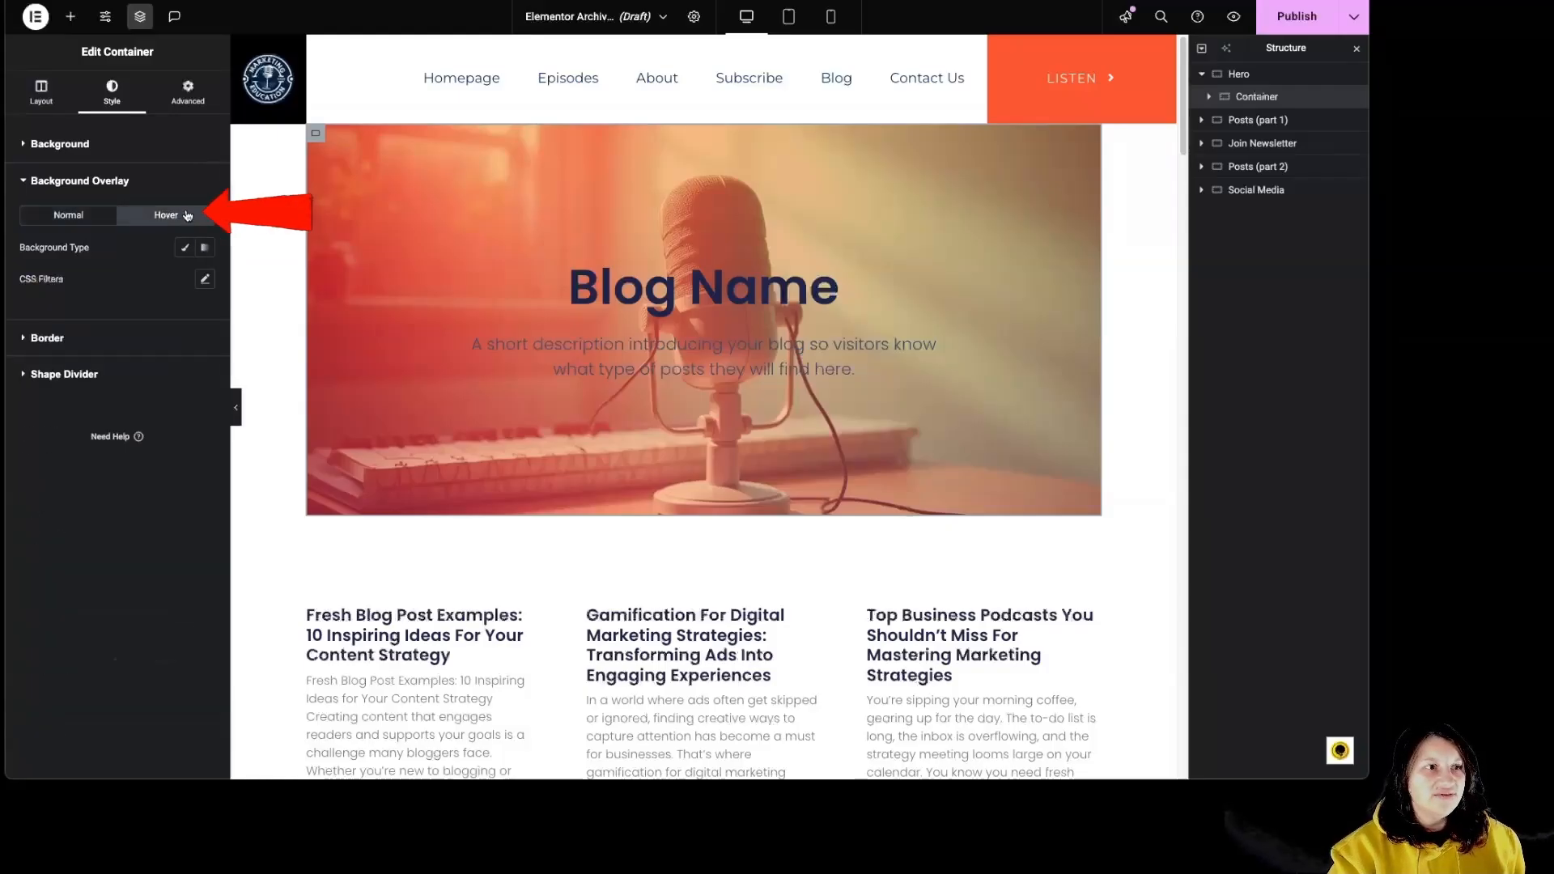
click(68, 216)
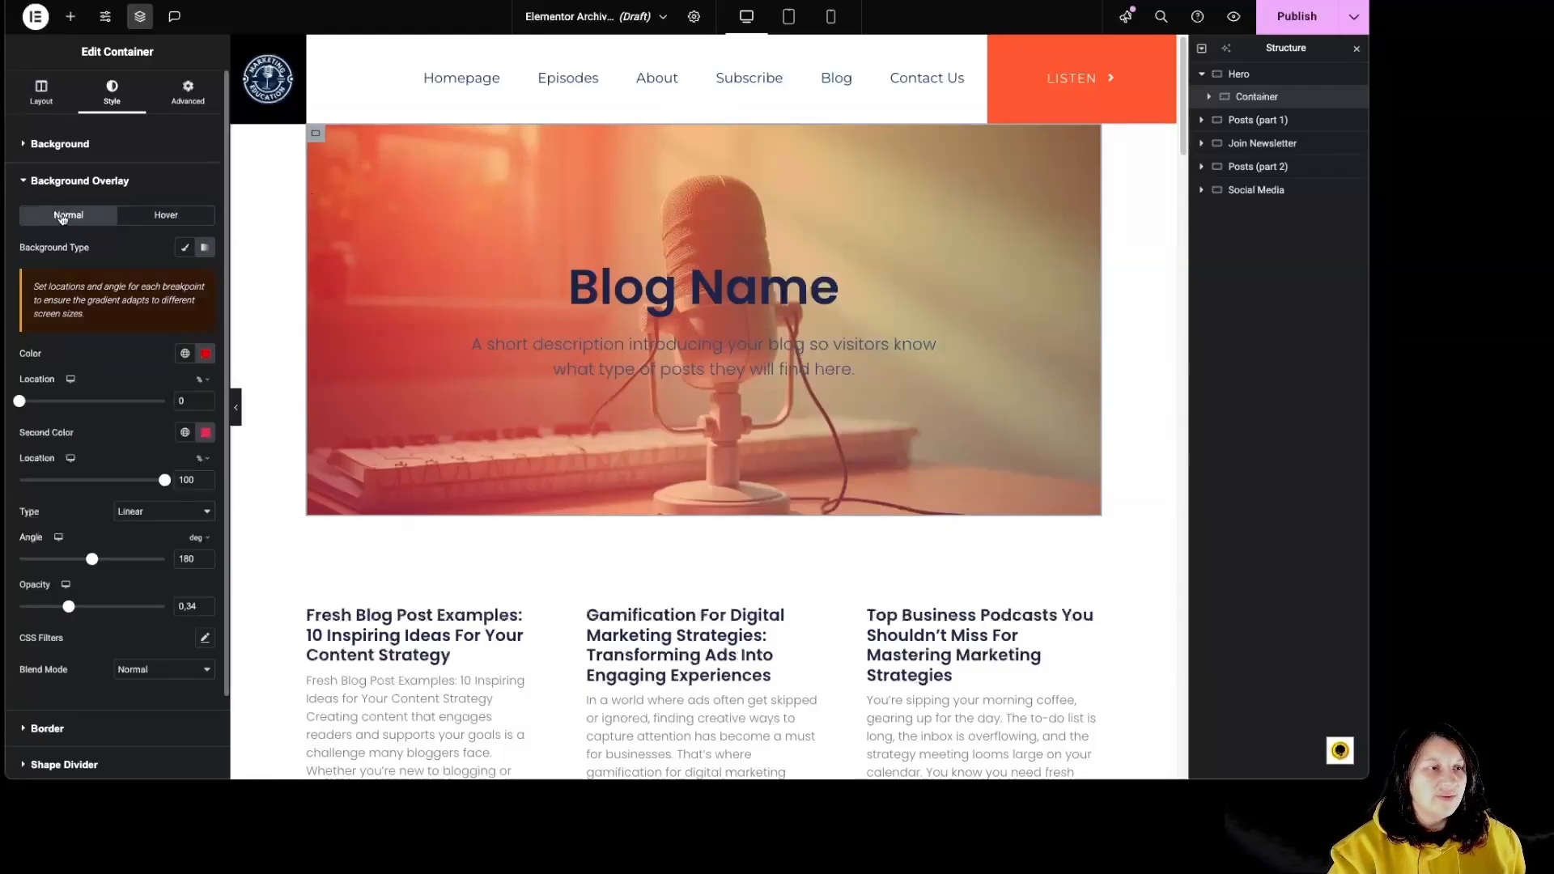
click(186, 249)
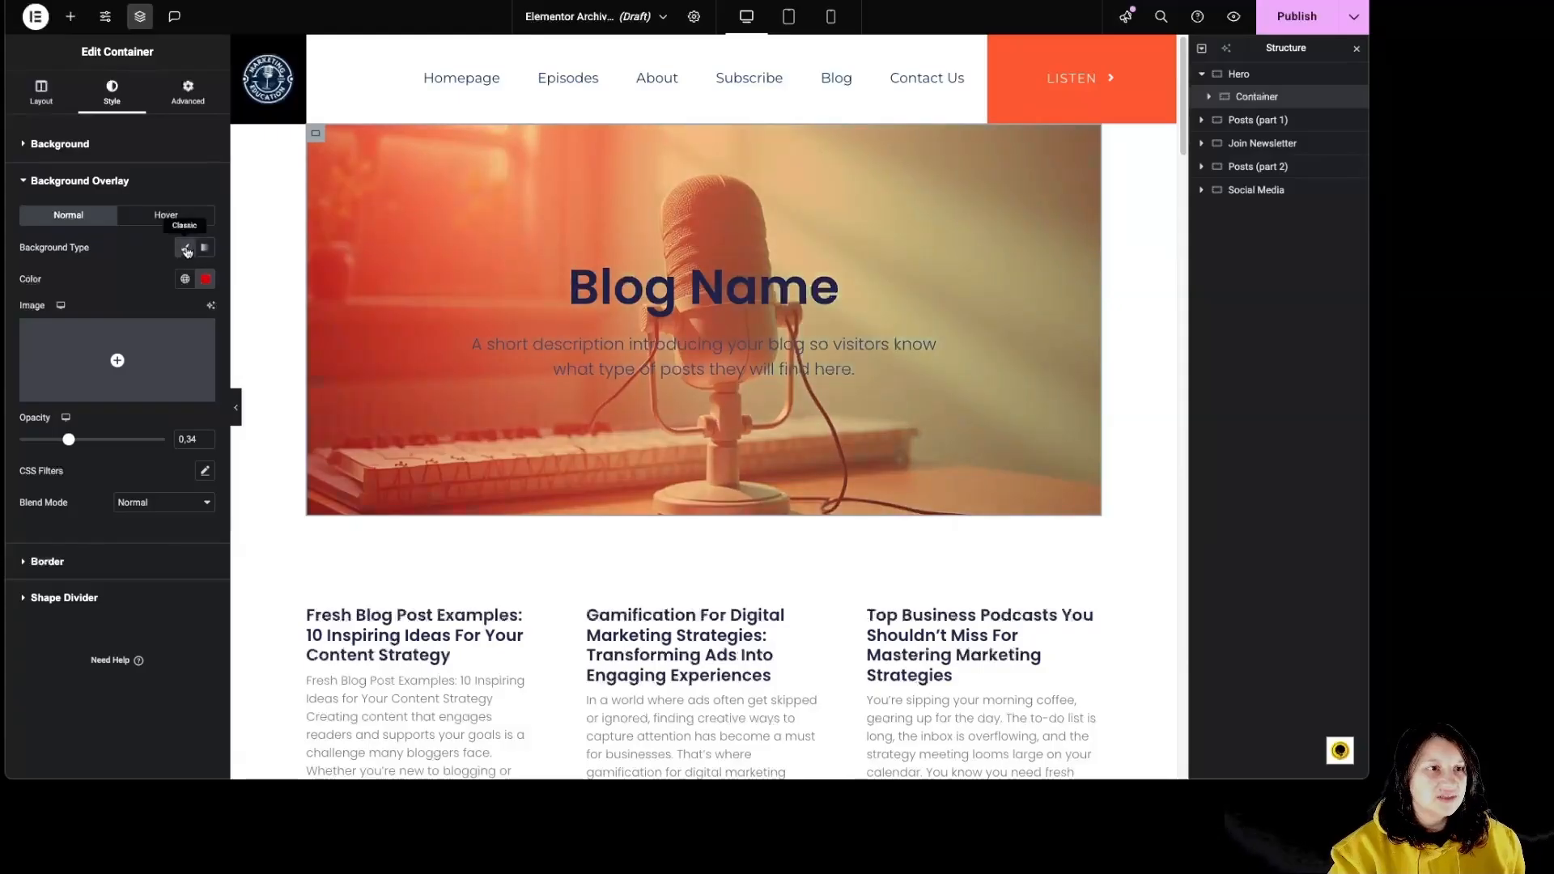
click(185, 249)
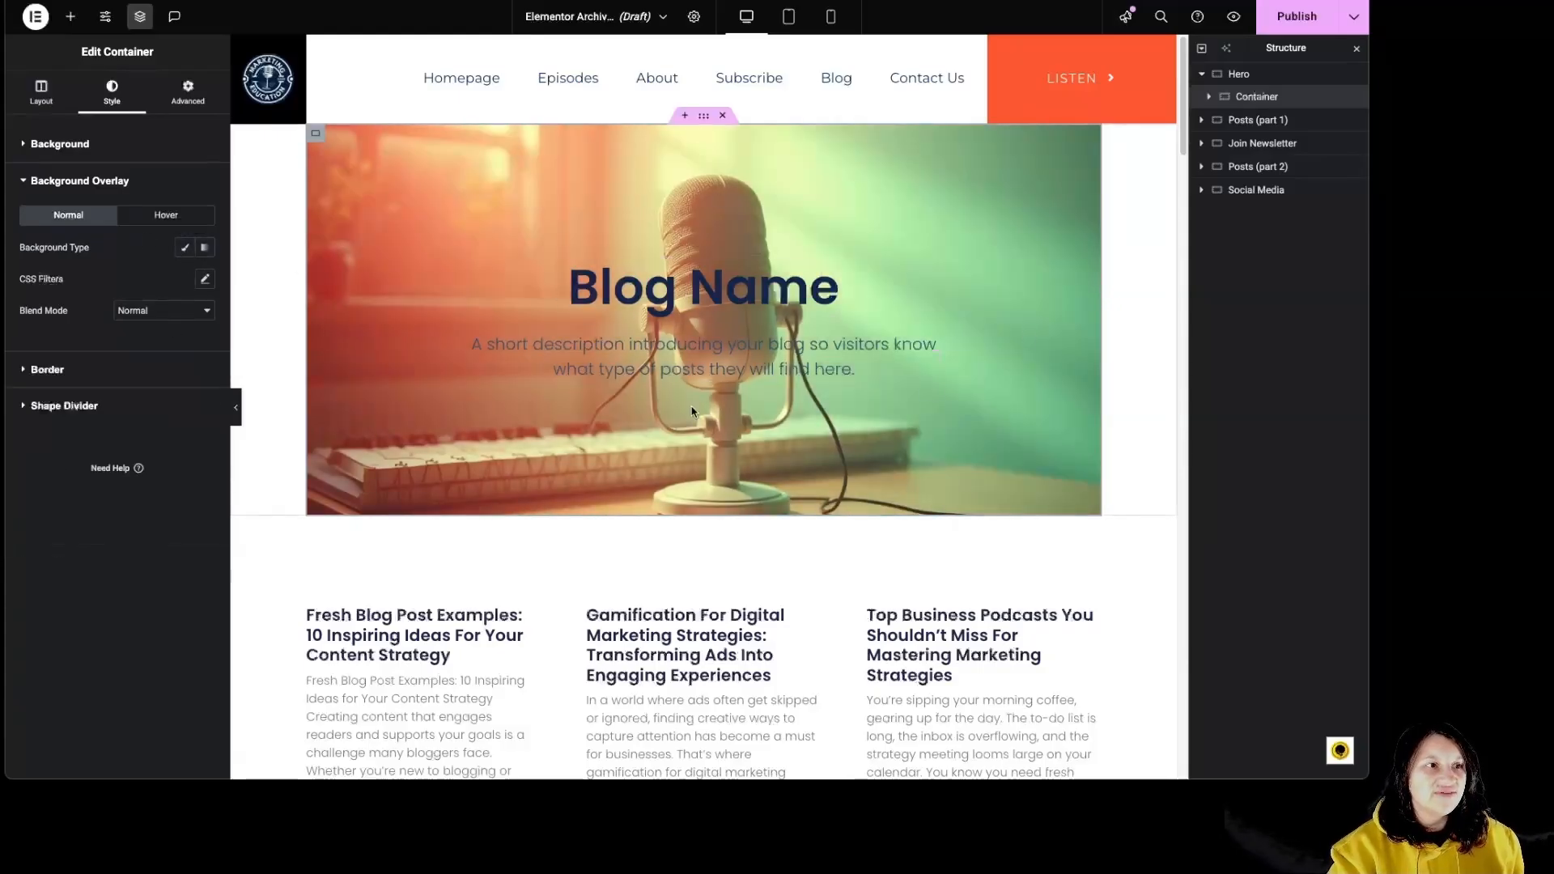
Try a red #FF1616 classic overlay for the container's hover state, preview it on the hero, and remove it.
click(180, 220)
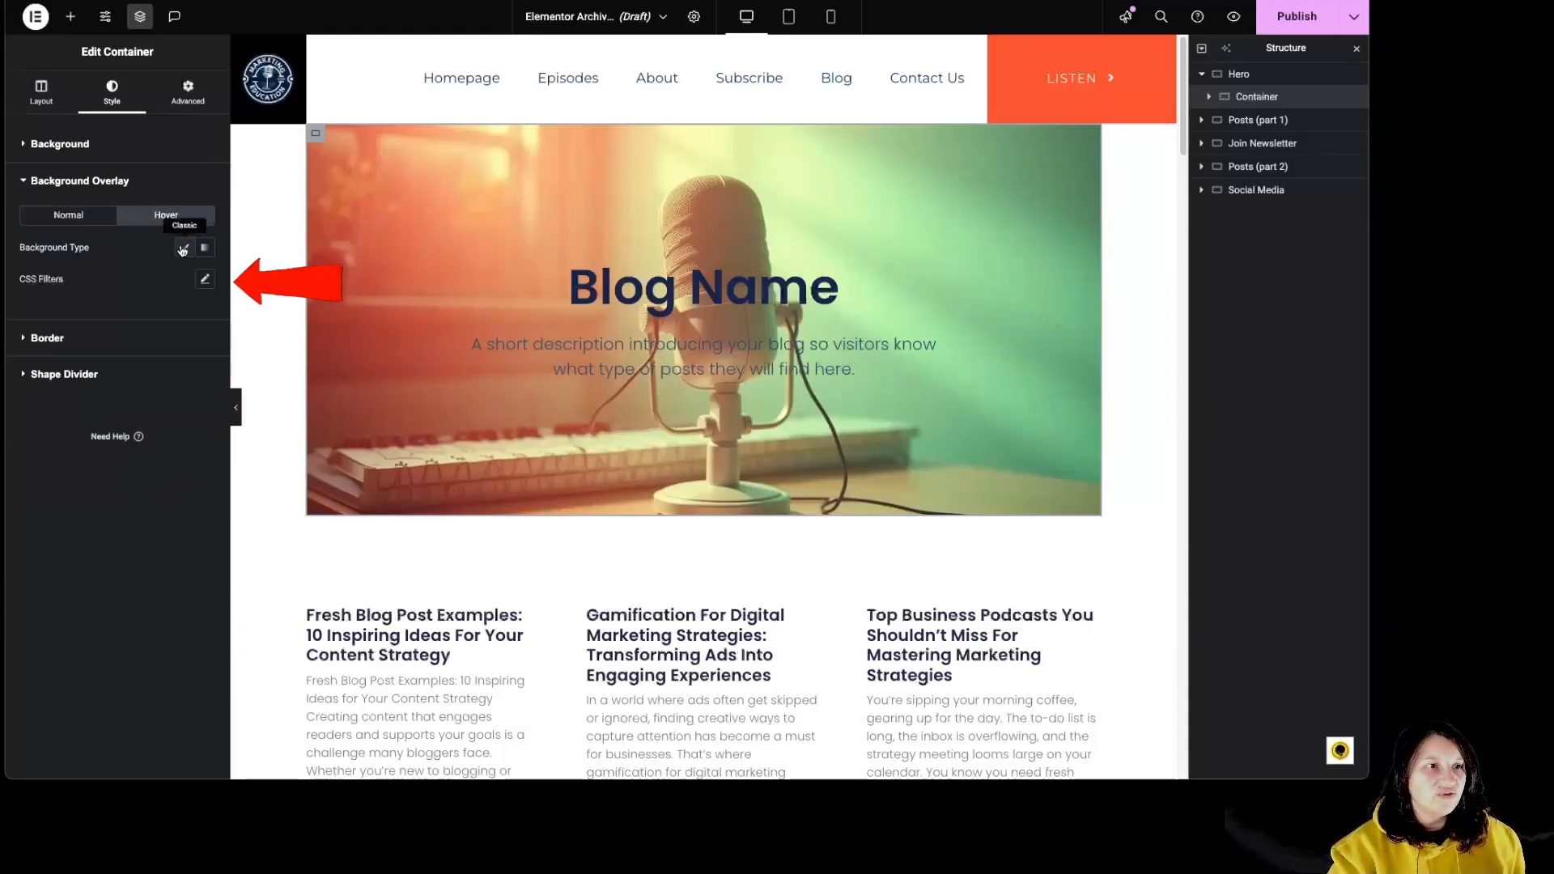
click(184, 248)
click(206, 279)
click(212, 340)
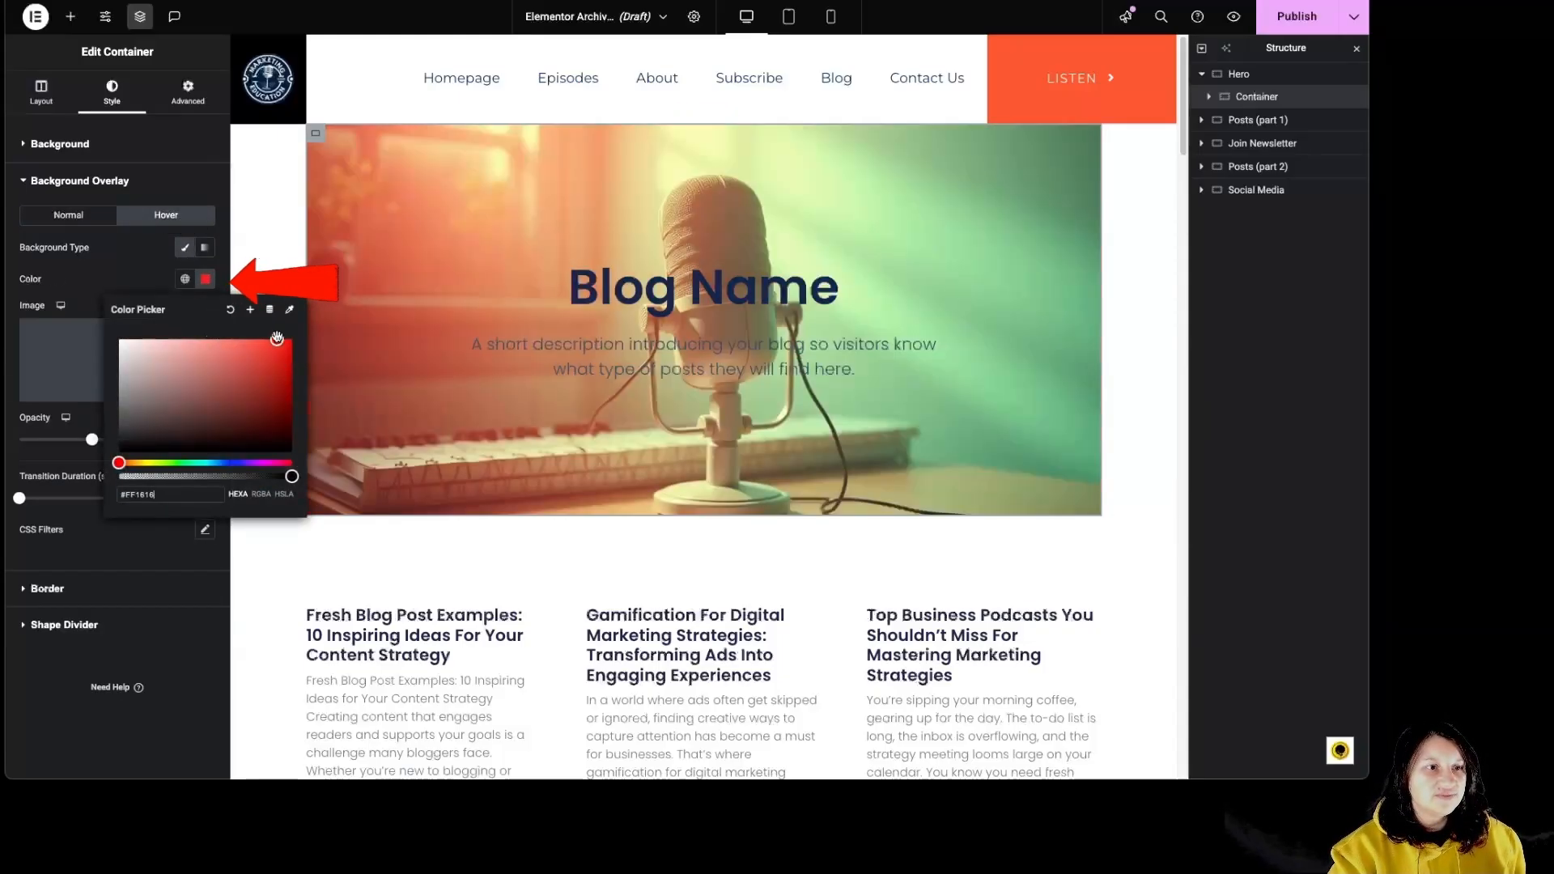
click(242, 249)
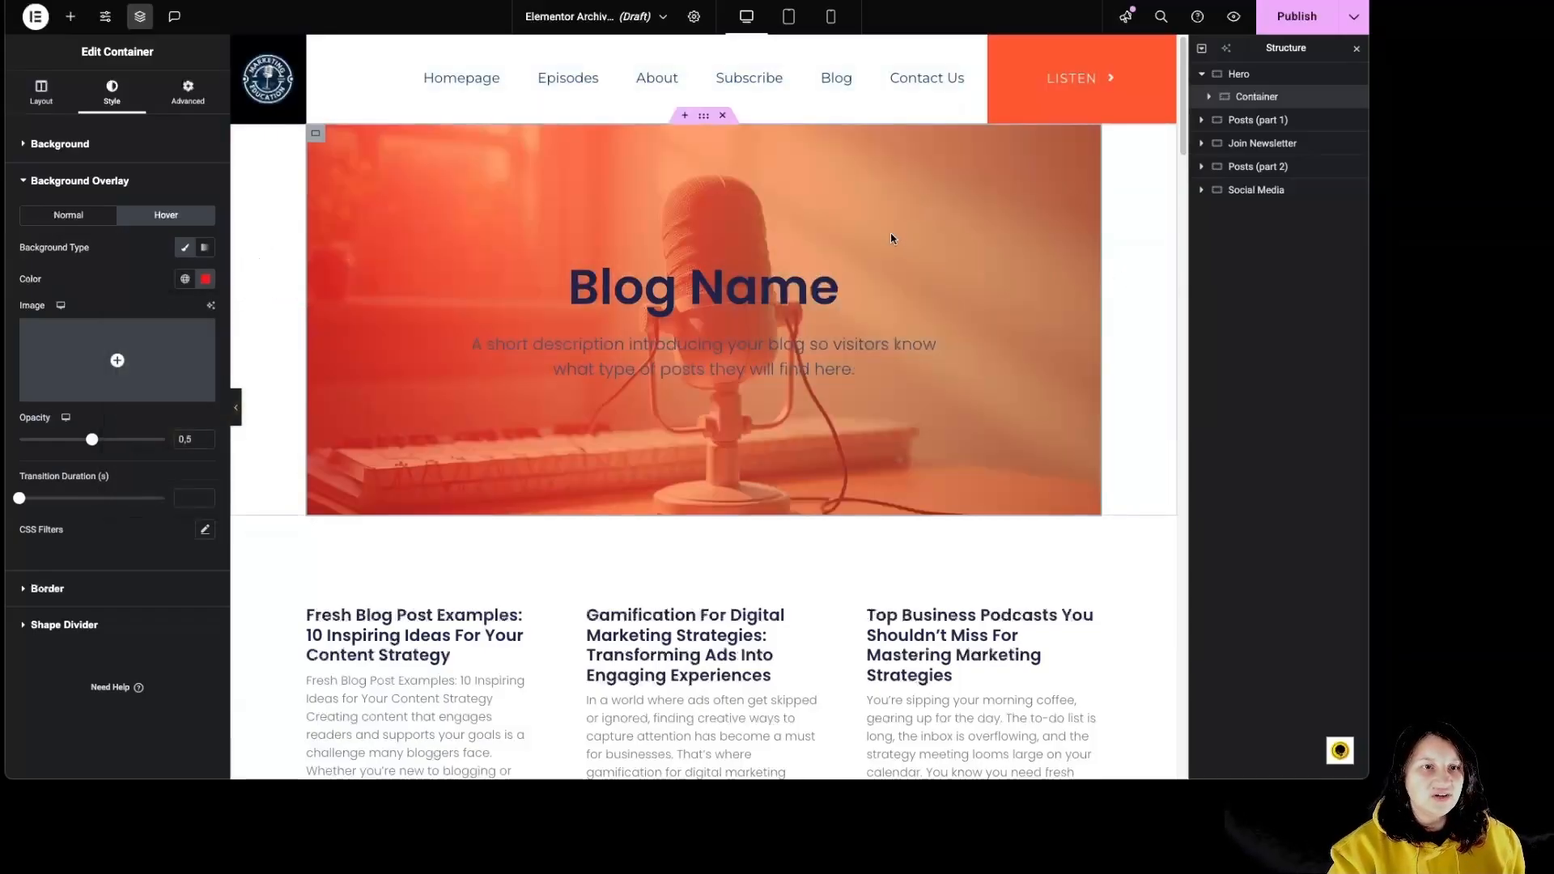
click(185, 250)
Give the container a Solid border with a width of 5 px on all sides.
click(80, 349)
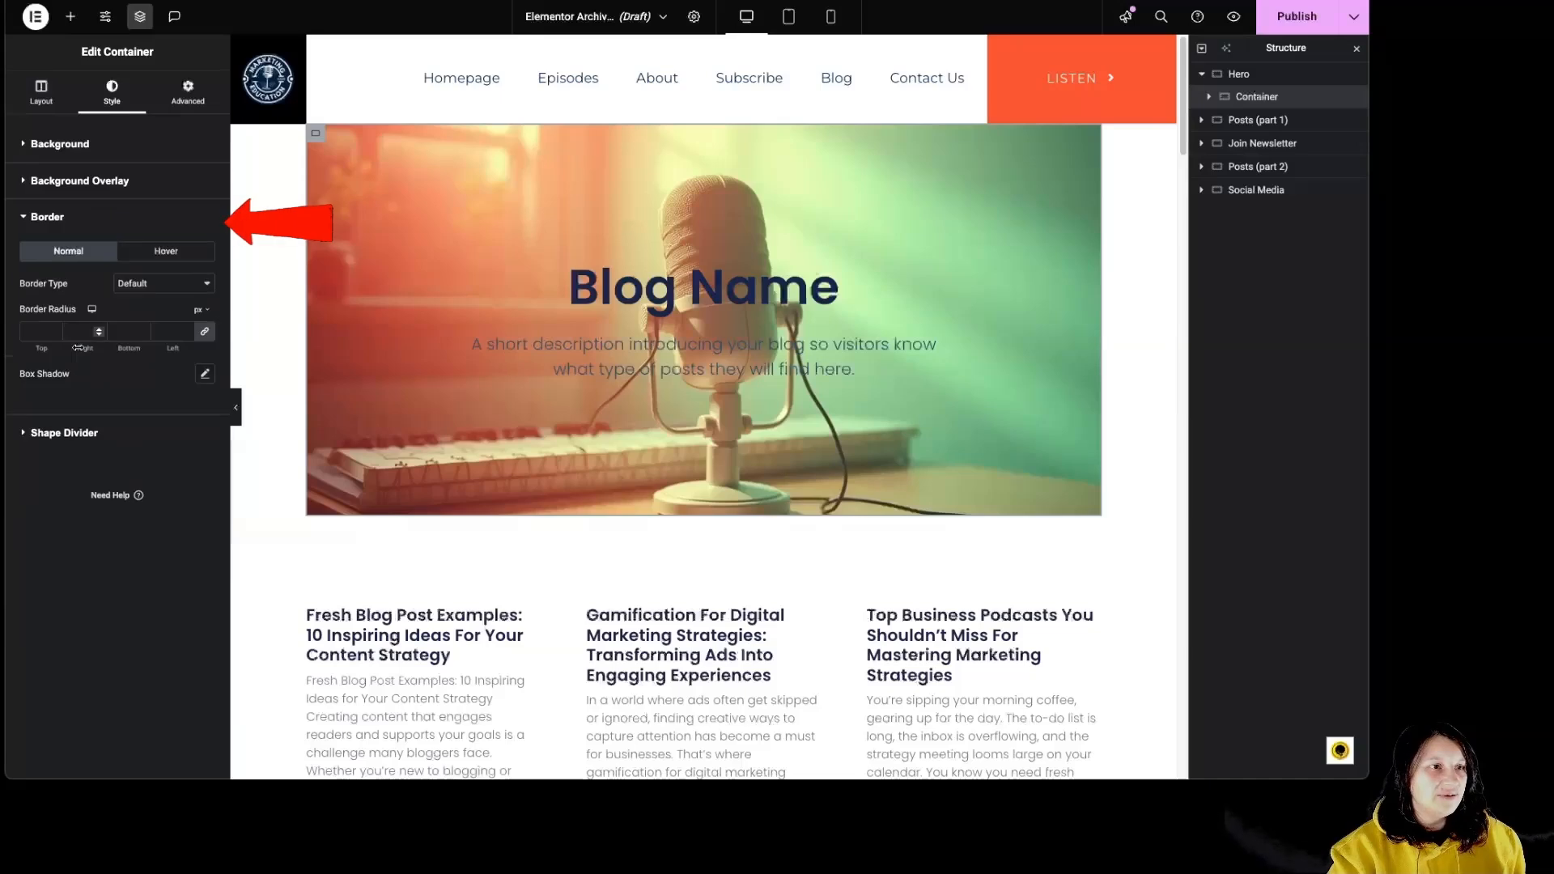
click(142, 285)
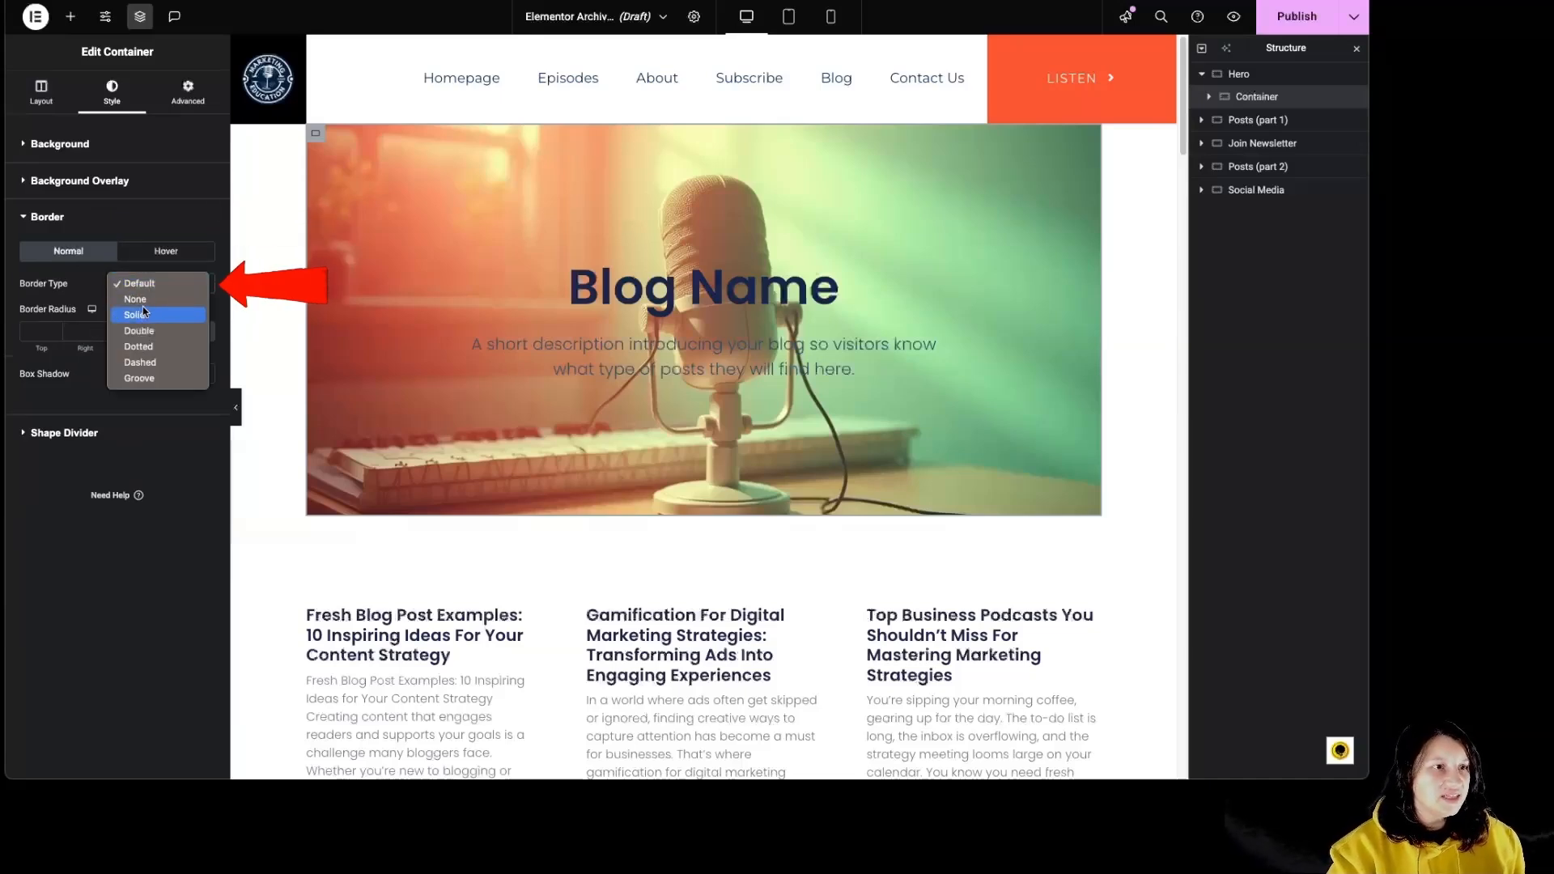
click(166, 317)
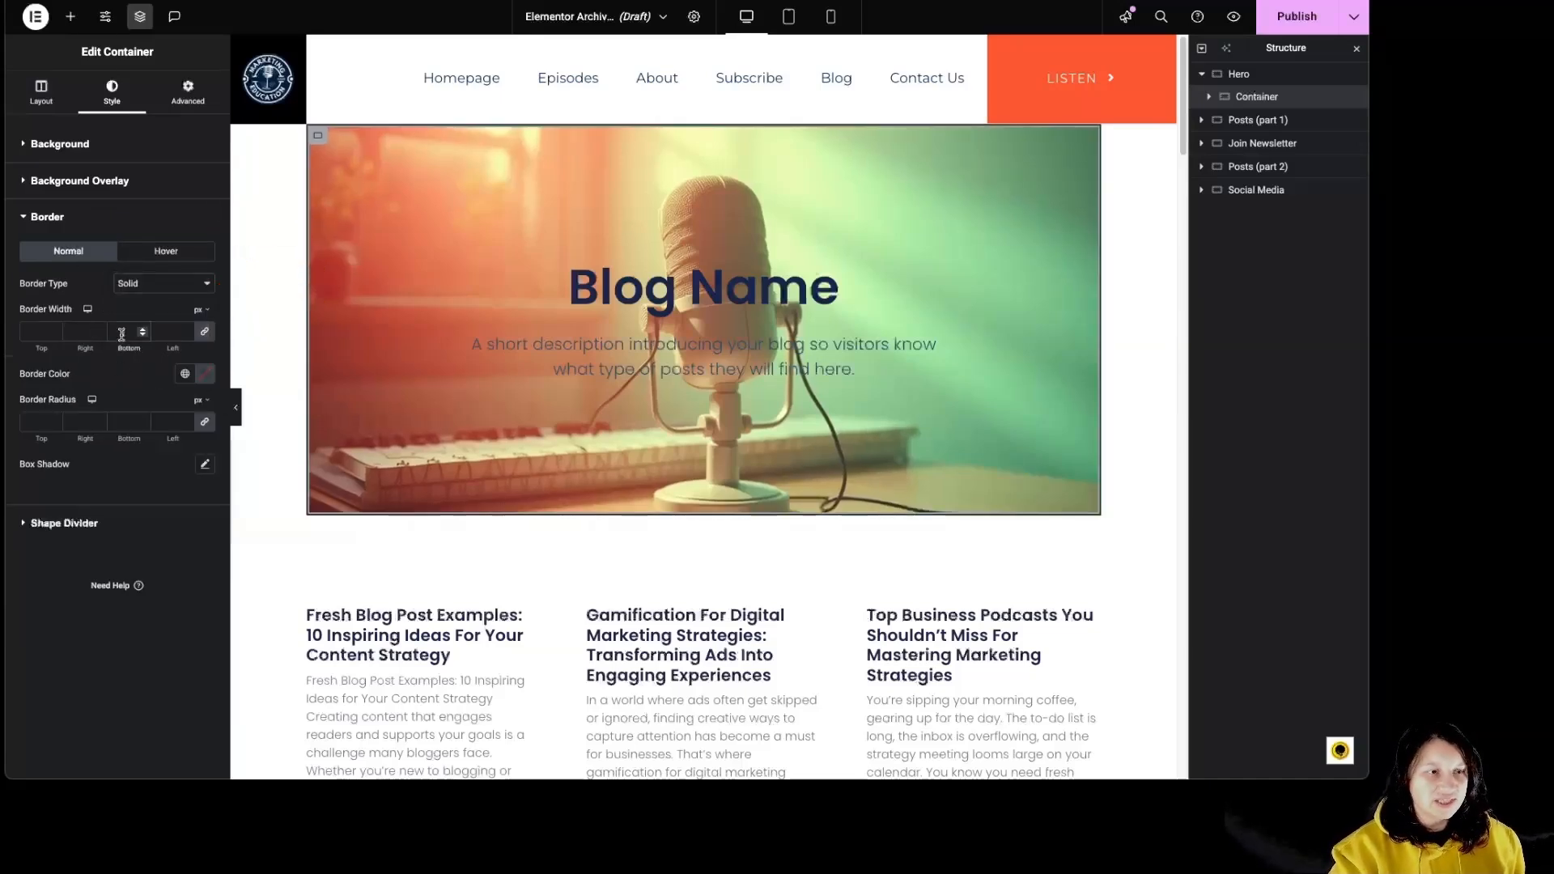
click(122, 332)
text(5)
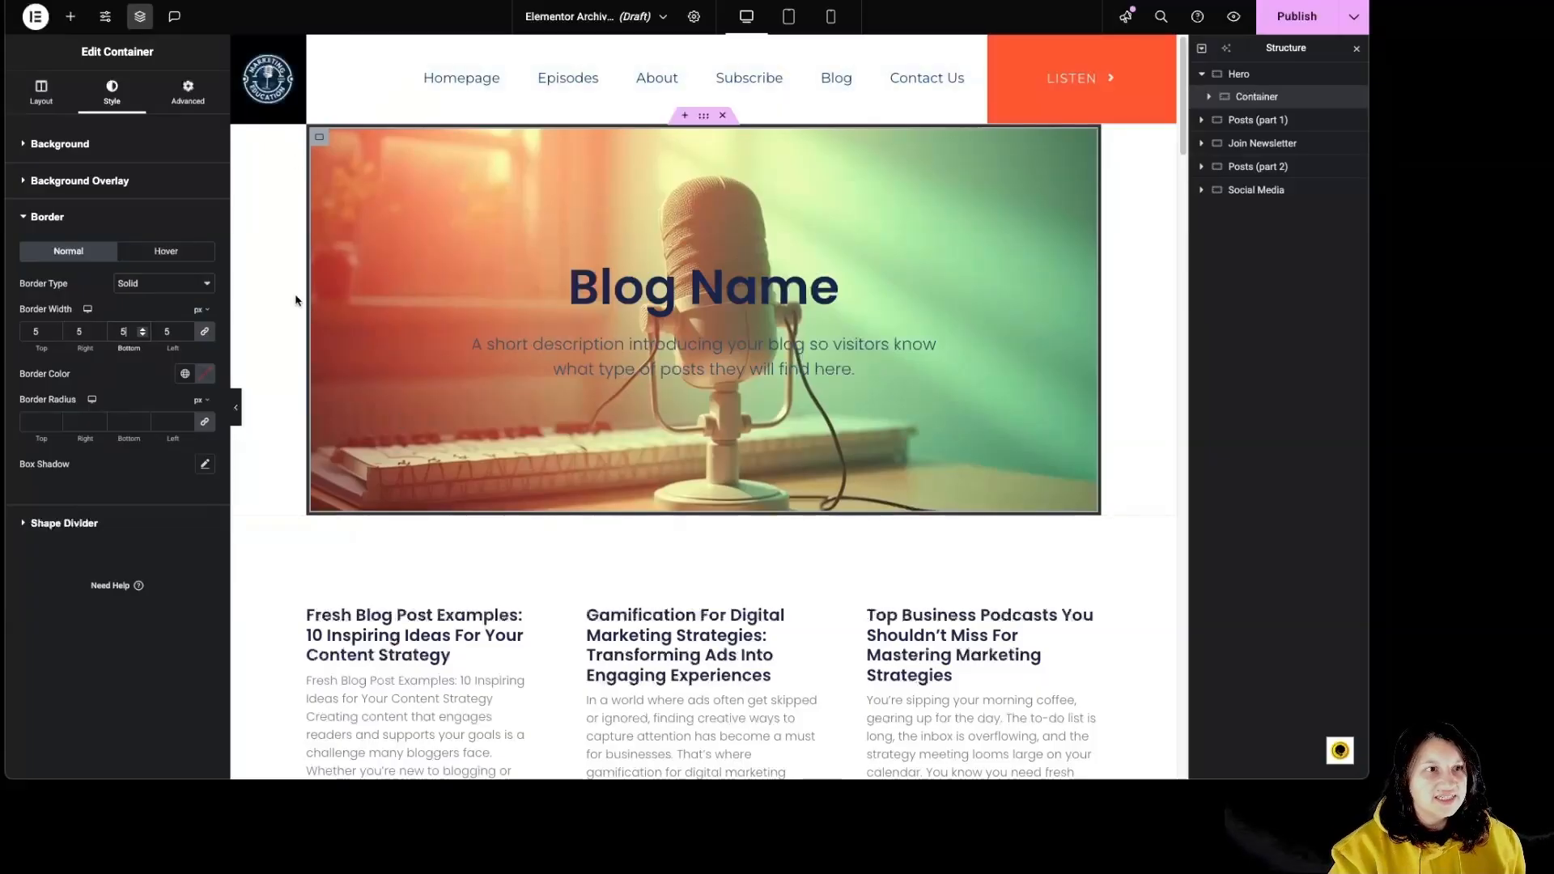
Try the Double, Dotted, Dashed and Groove border types on the container, and return to Solid.
click(162, 285)
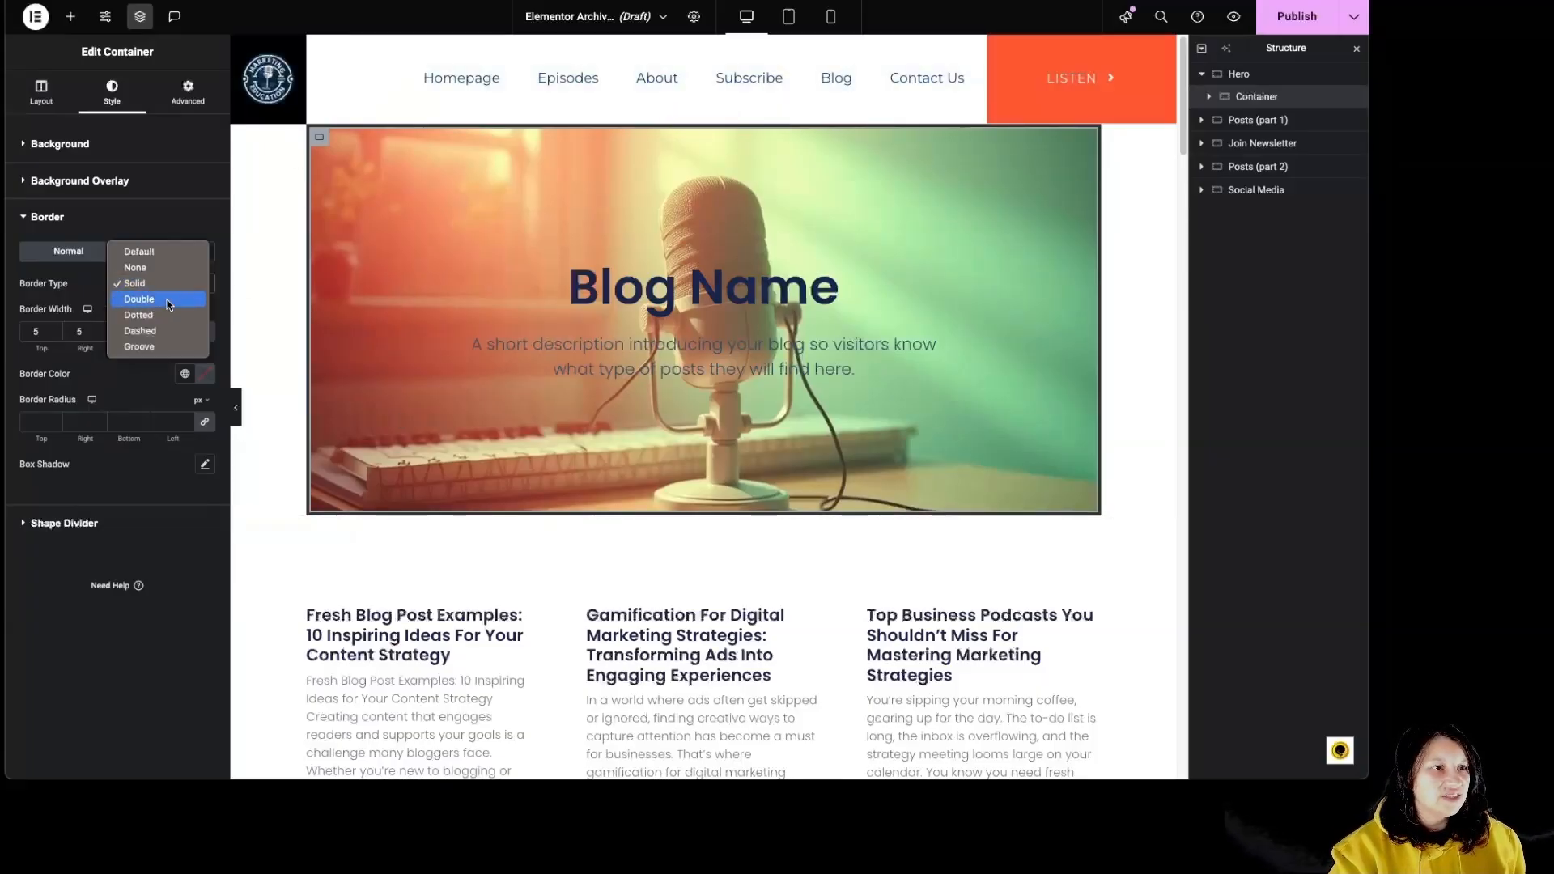
click(167, 299)
click(162, 285)
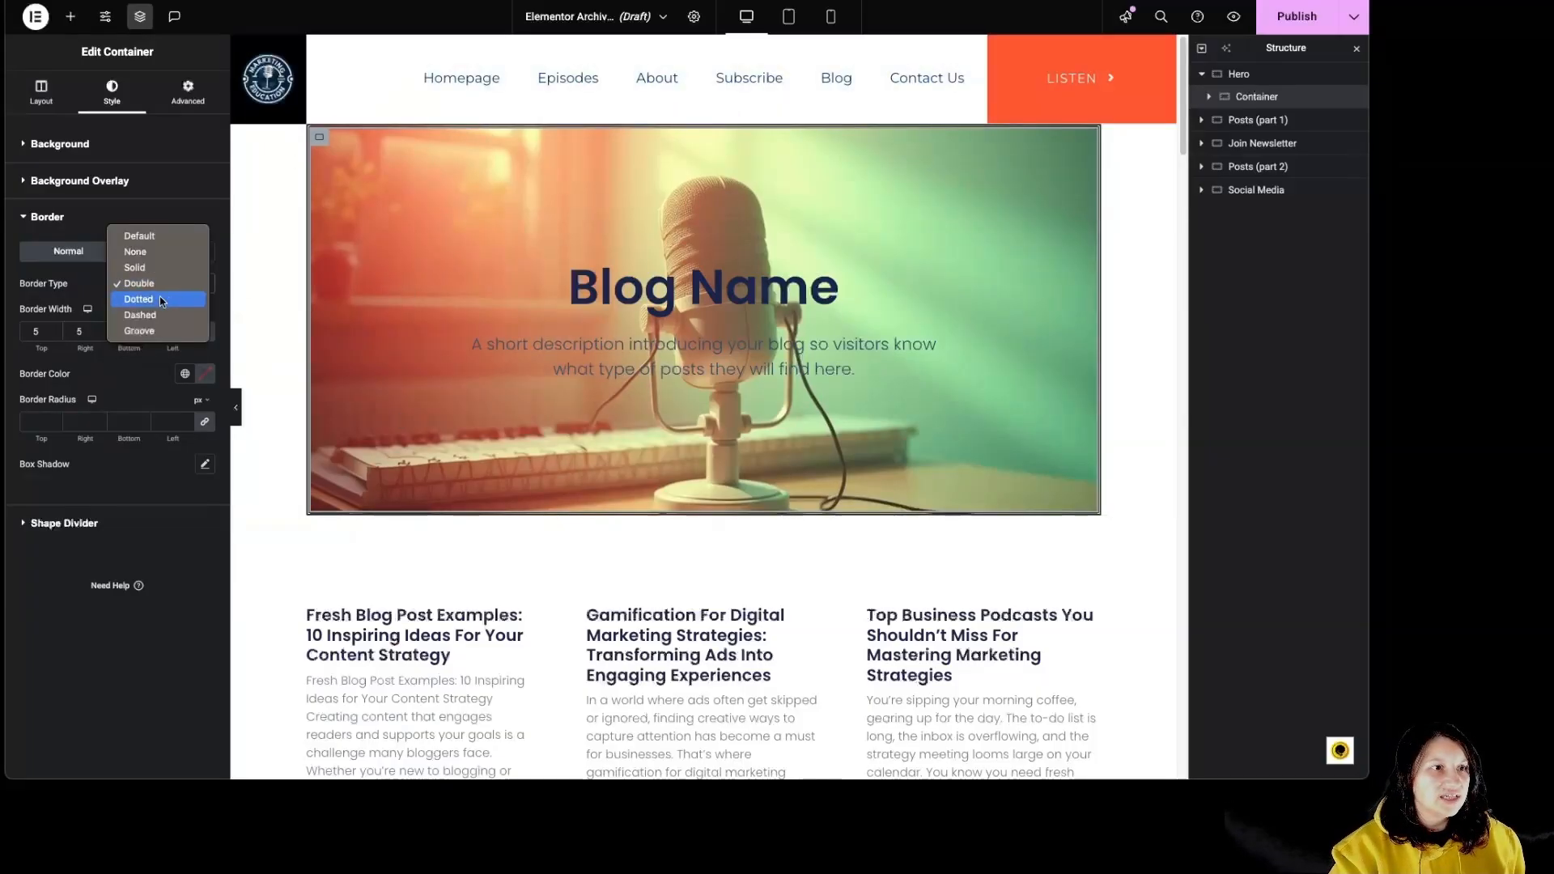
click(160, 299)
click(162, 288)
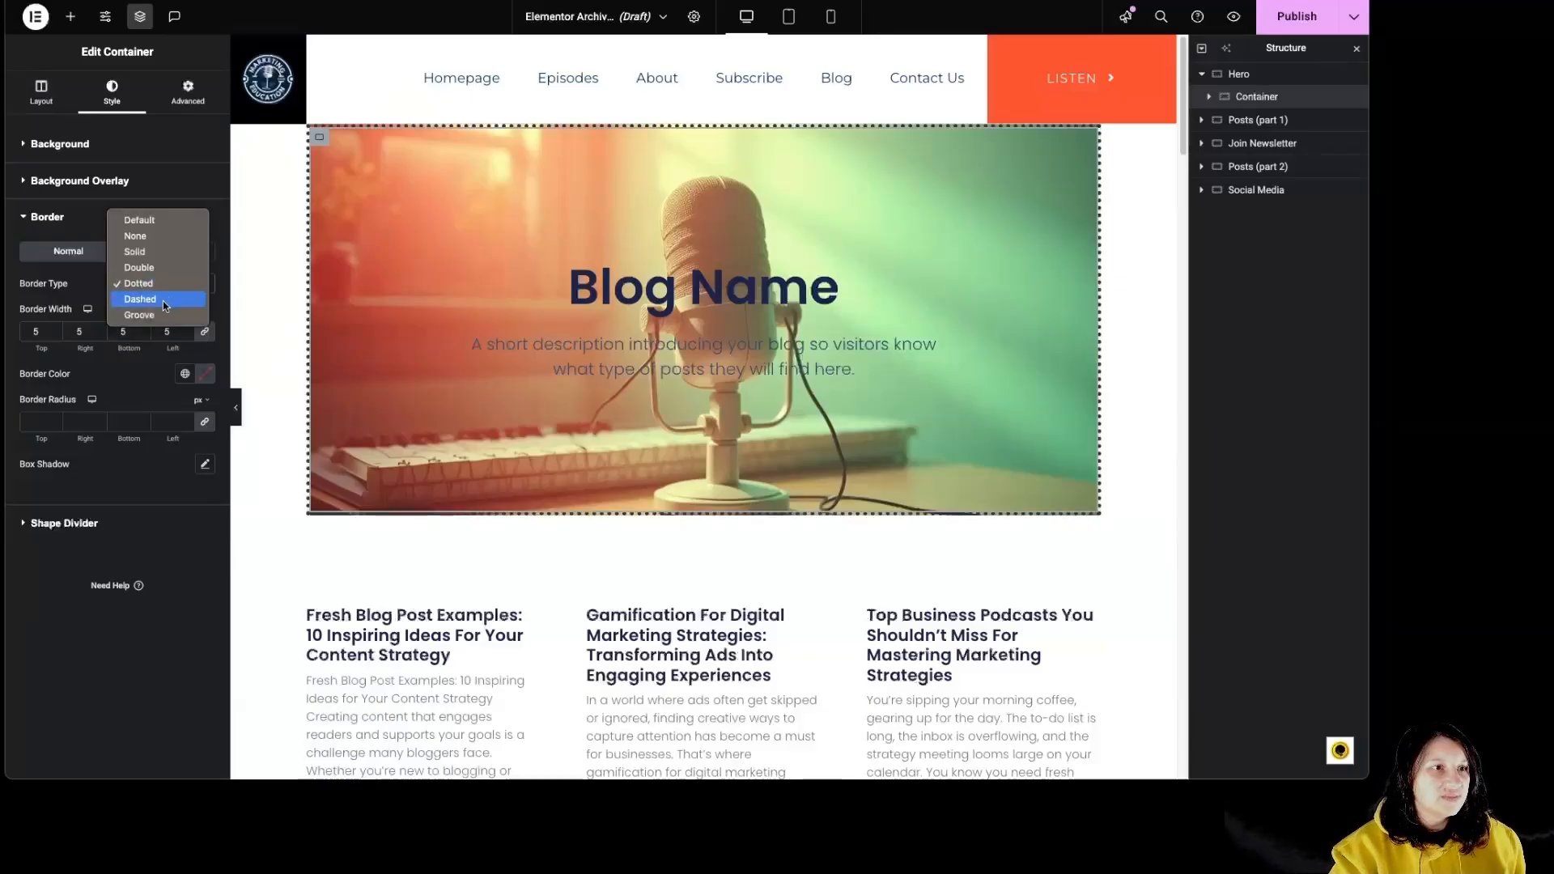
click(162, 301)
click(163, 289)
click(163, 300)
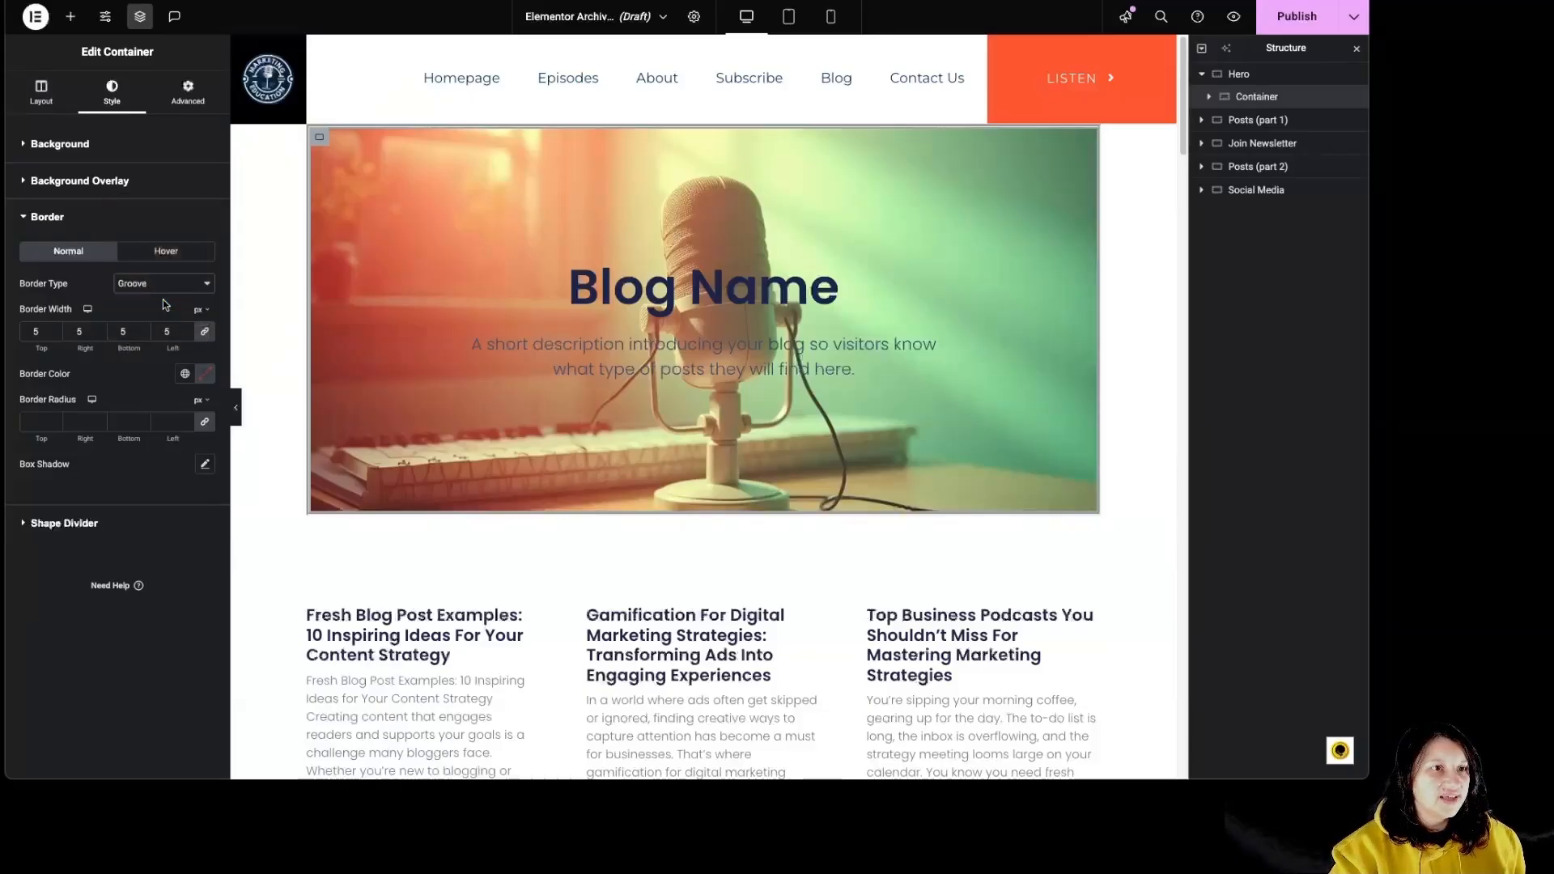
click(149, 285)
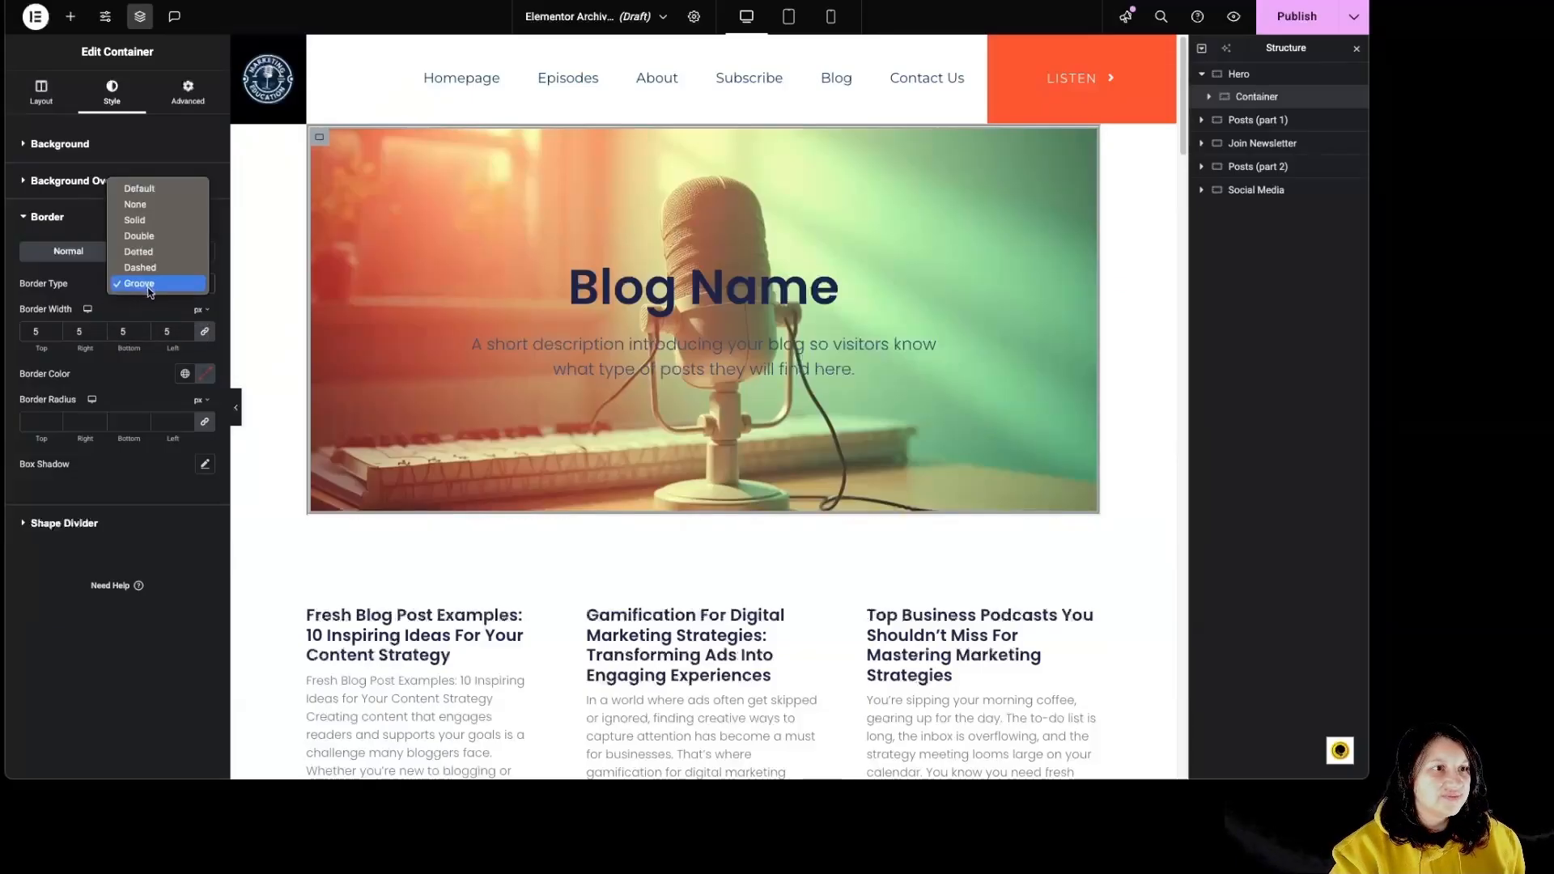
click(146, 220)
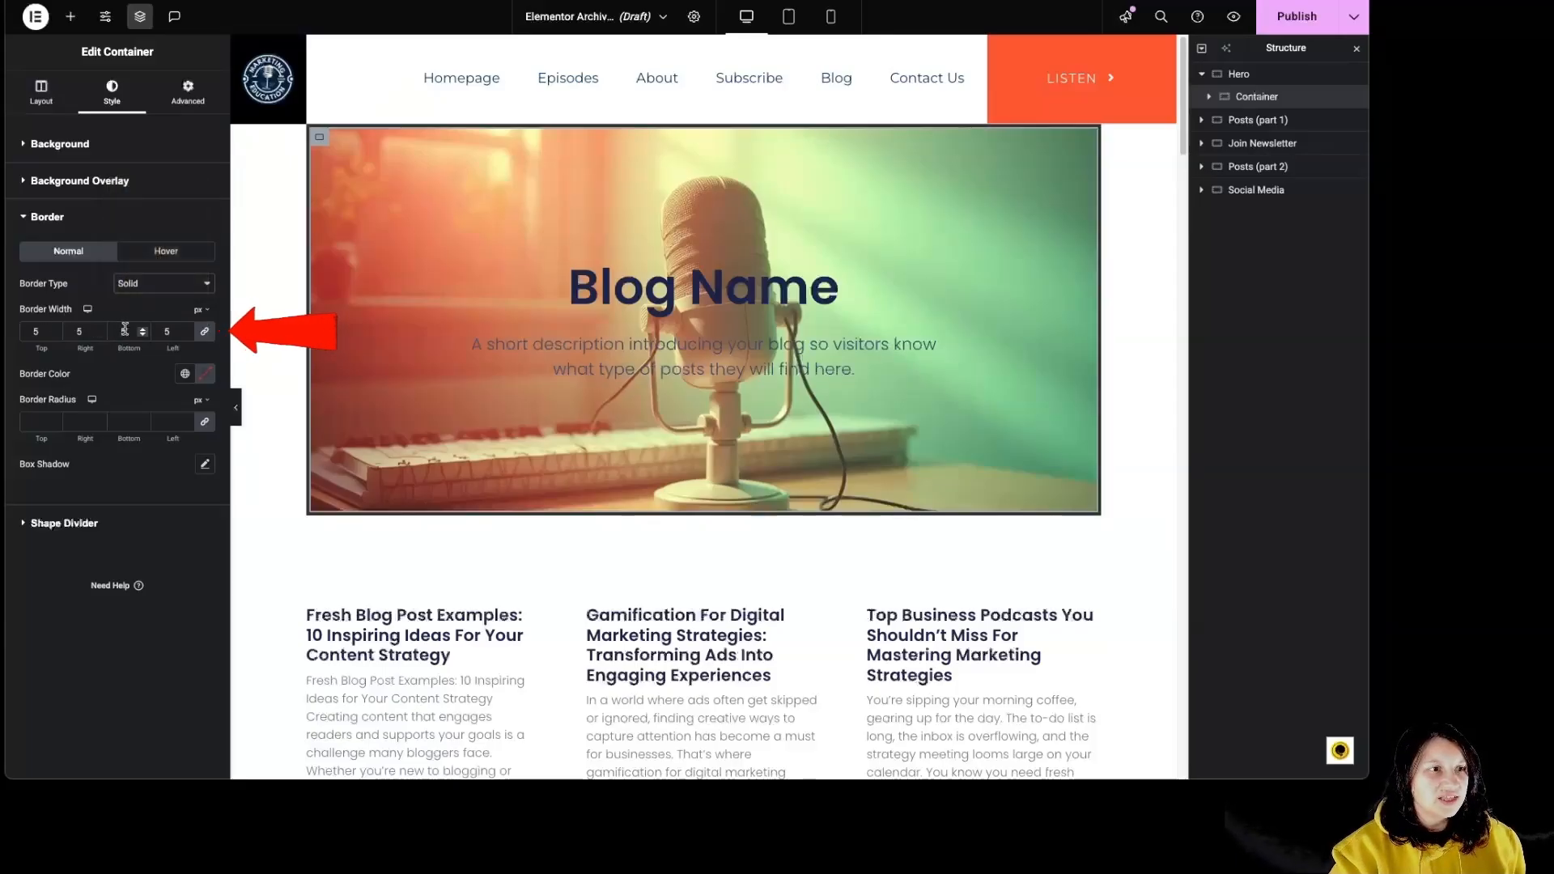
Set the border width to 2 px, unlink the sides, and set the left and right widths to 0.
text(2)
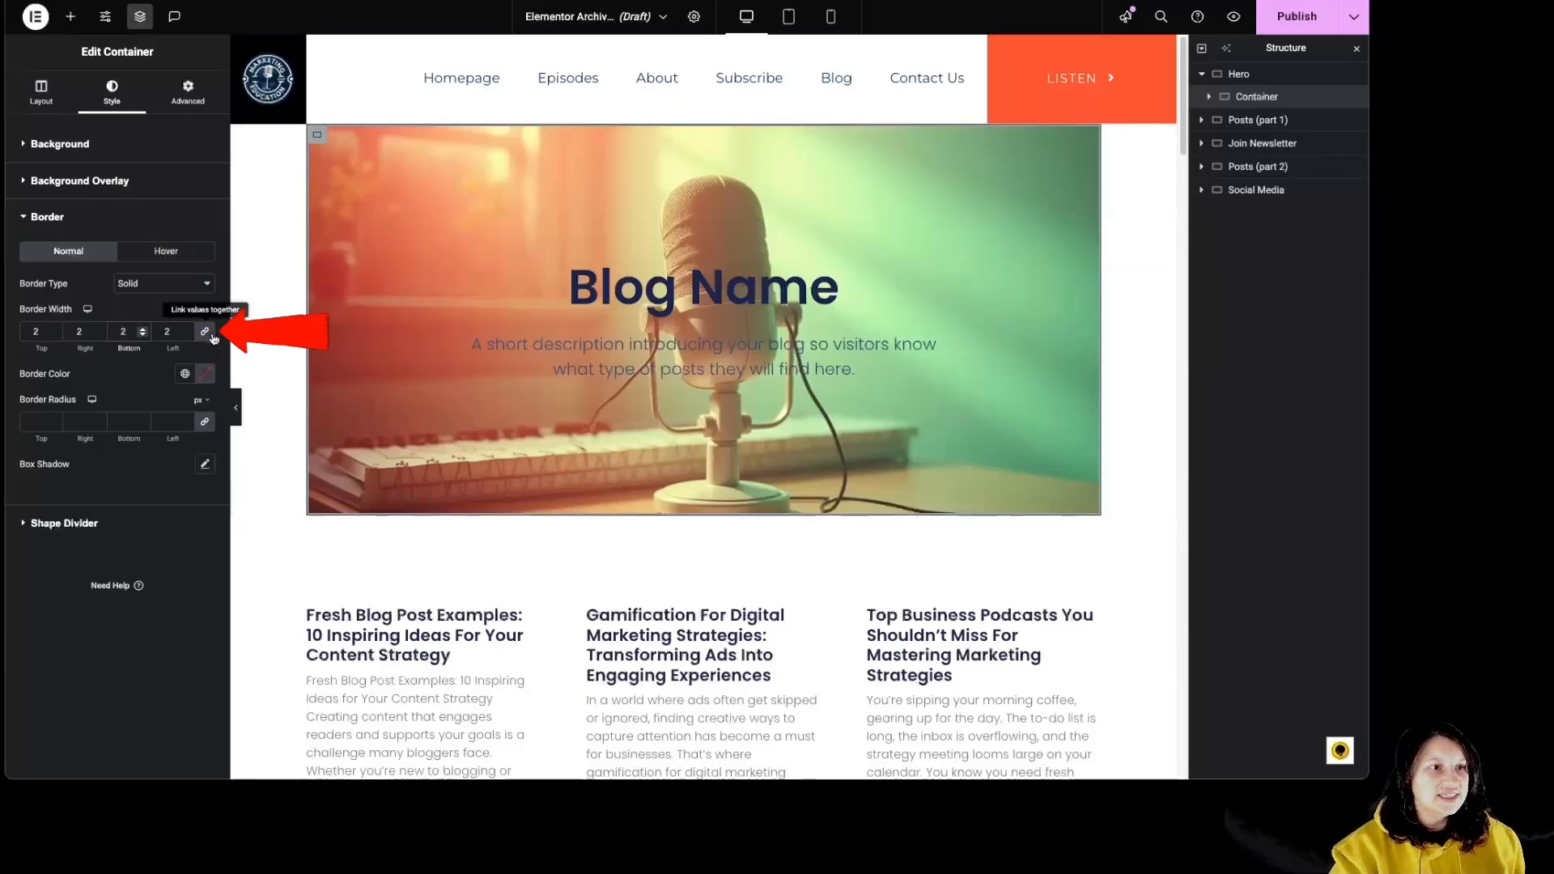
click(172, 331)
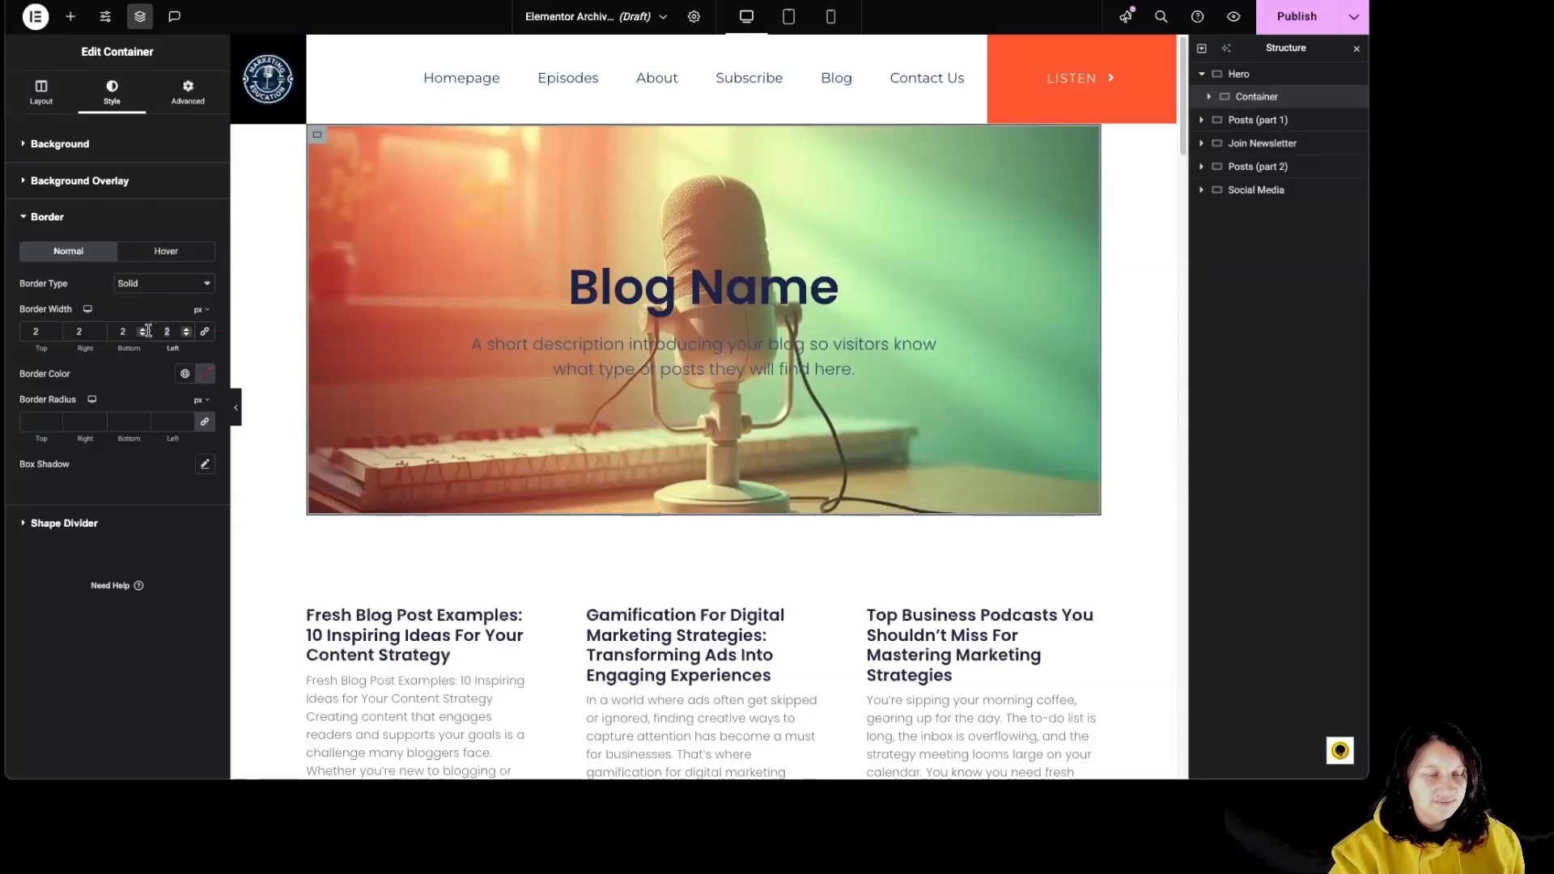
key(BackSpace)
text(0)
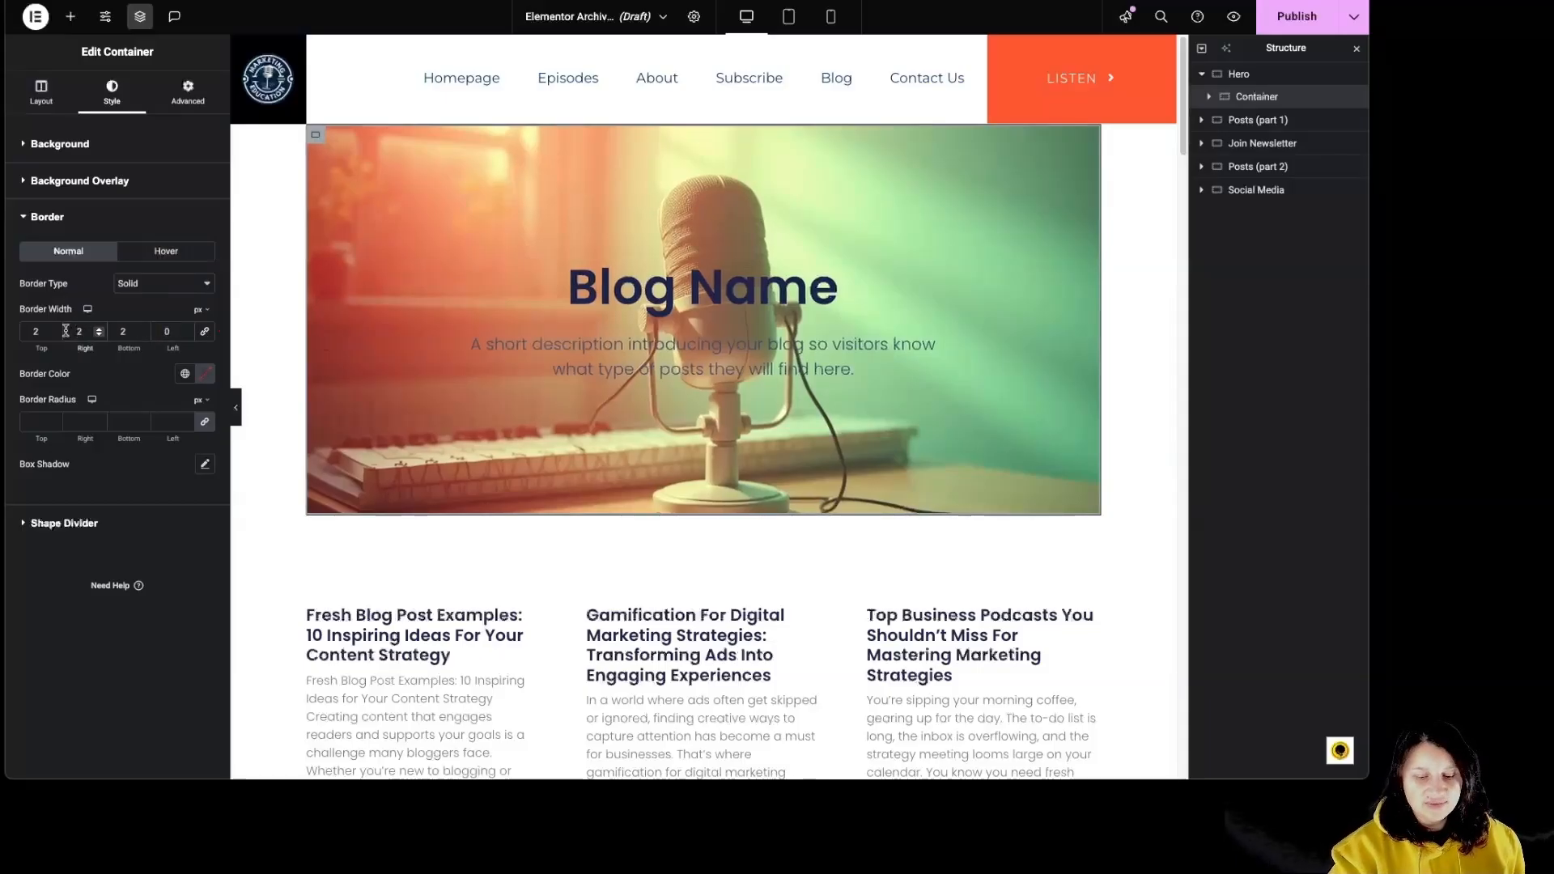
text(0)
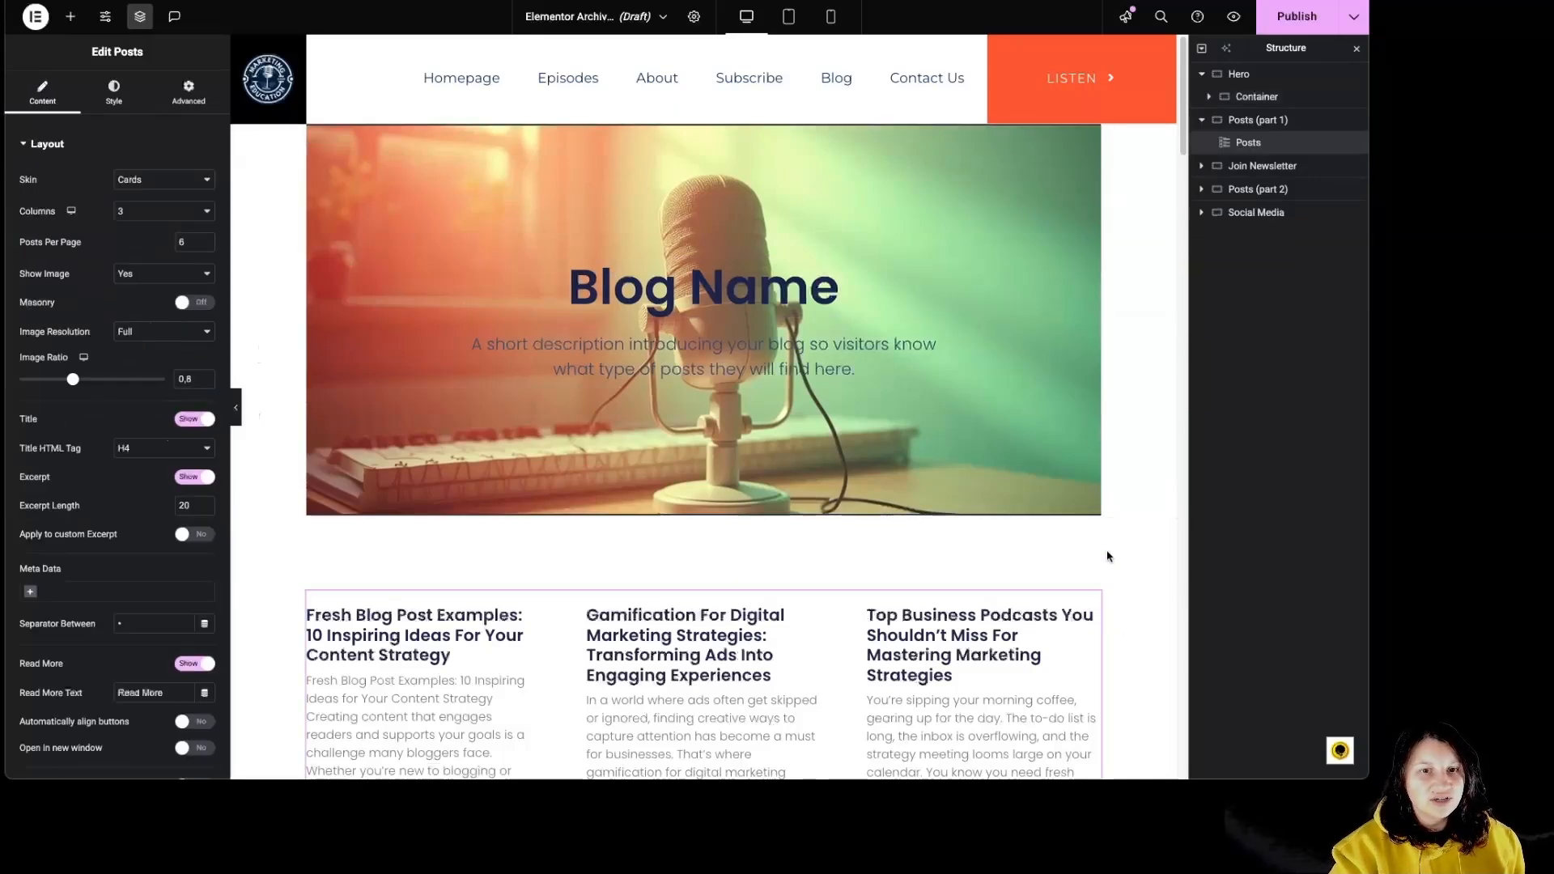
Reselect the hero's inner container and set its border color to red #F30000.
click(335, 134)
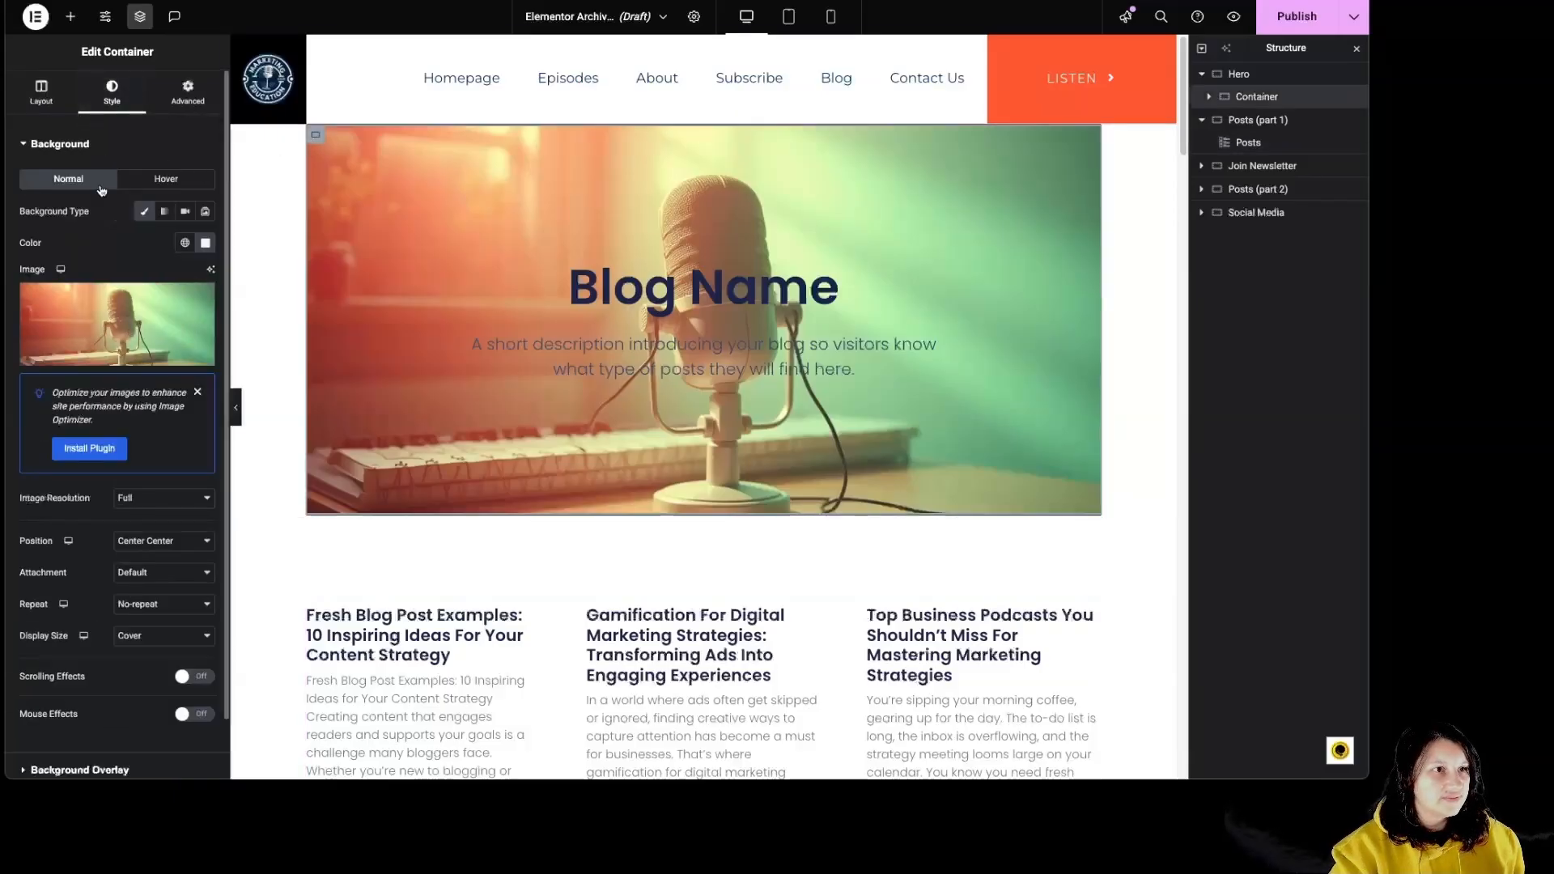
click(49, 144)
click(71, 220)
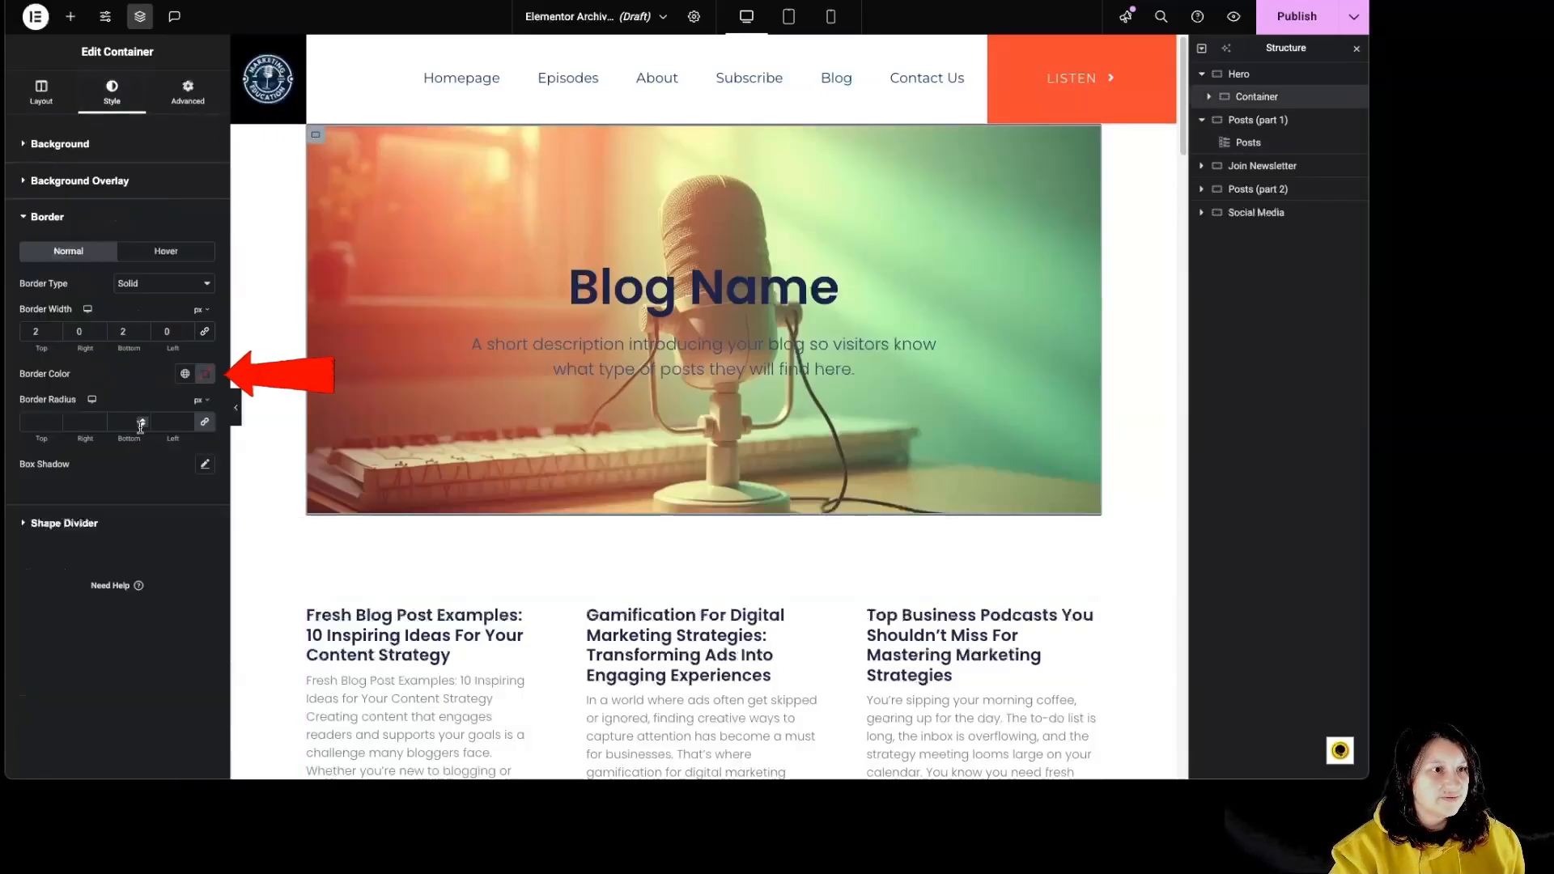
click(204, 377)
click(291, 439)
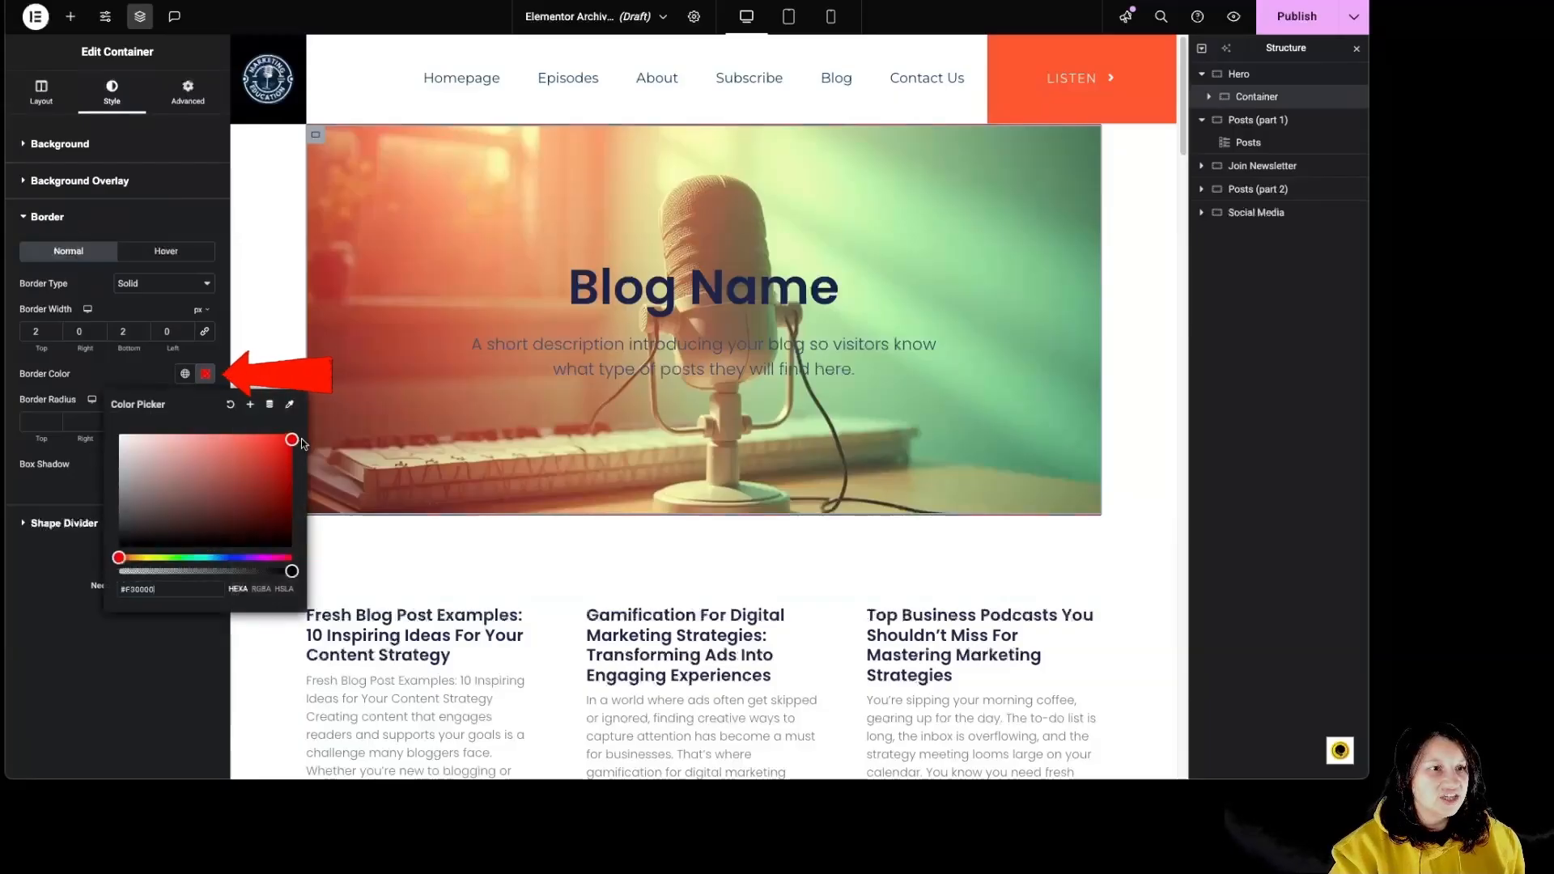
Try a border radius of 50 px on all corners of the container, and reduce it to 10 px.
click(142, 369)
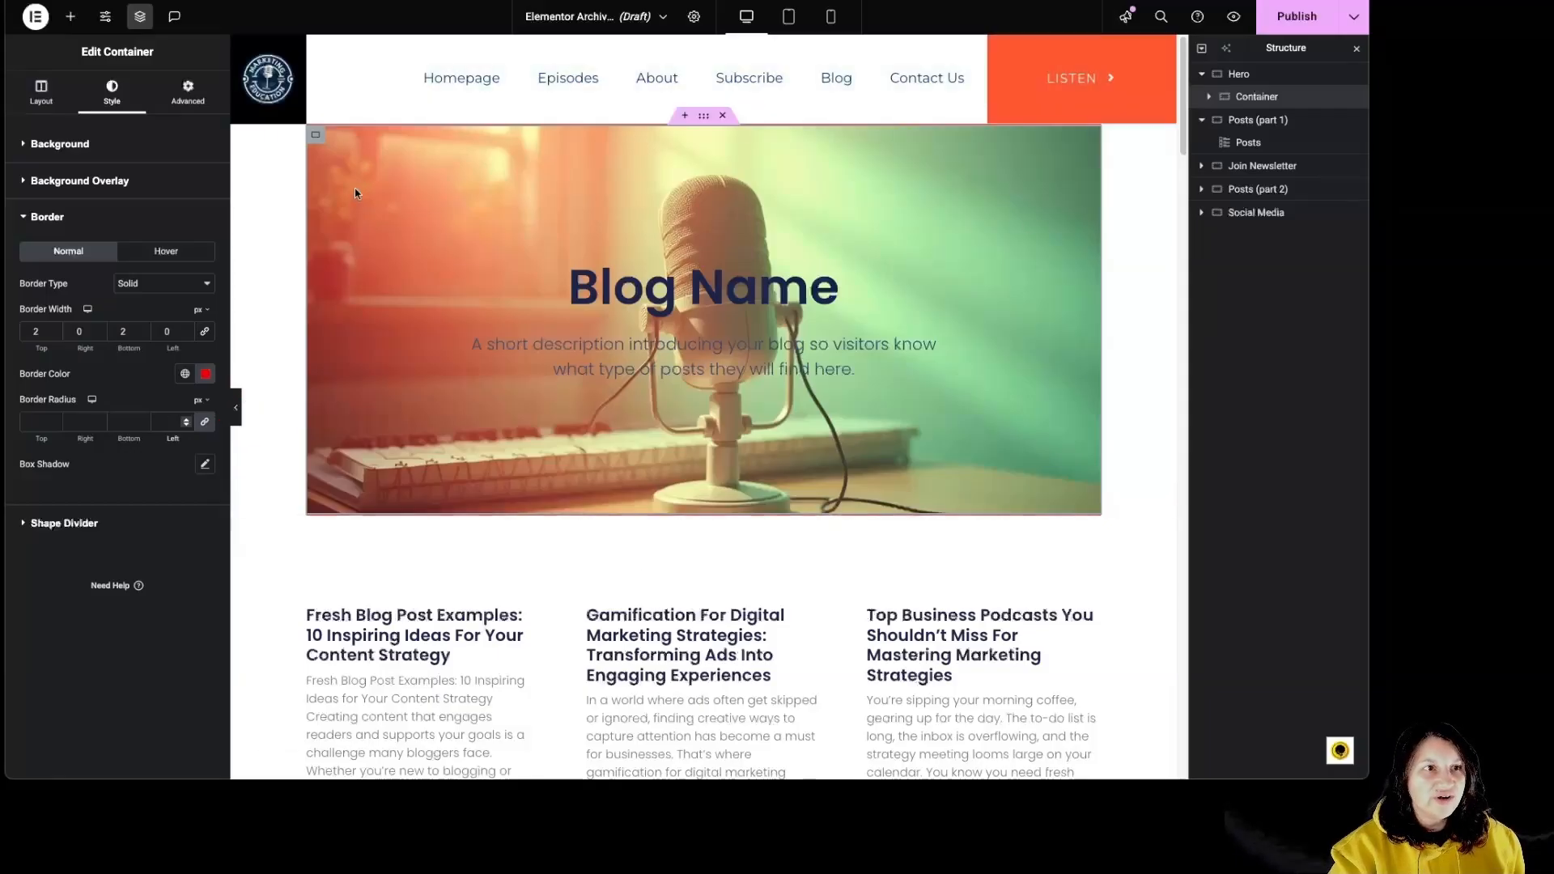
click(168, 422)
text(50)
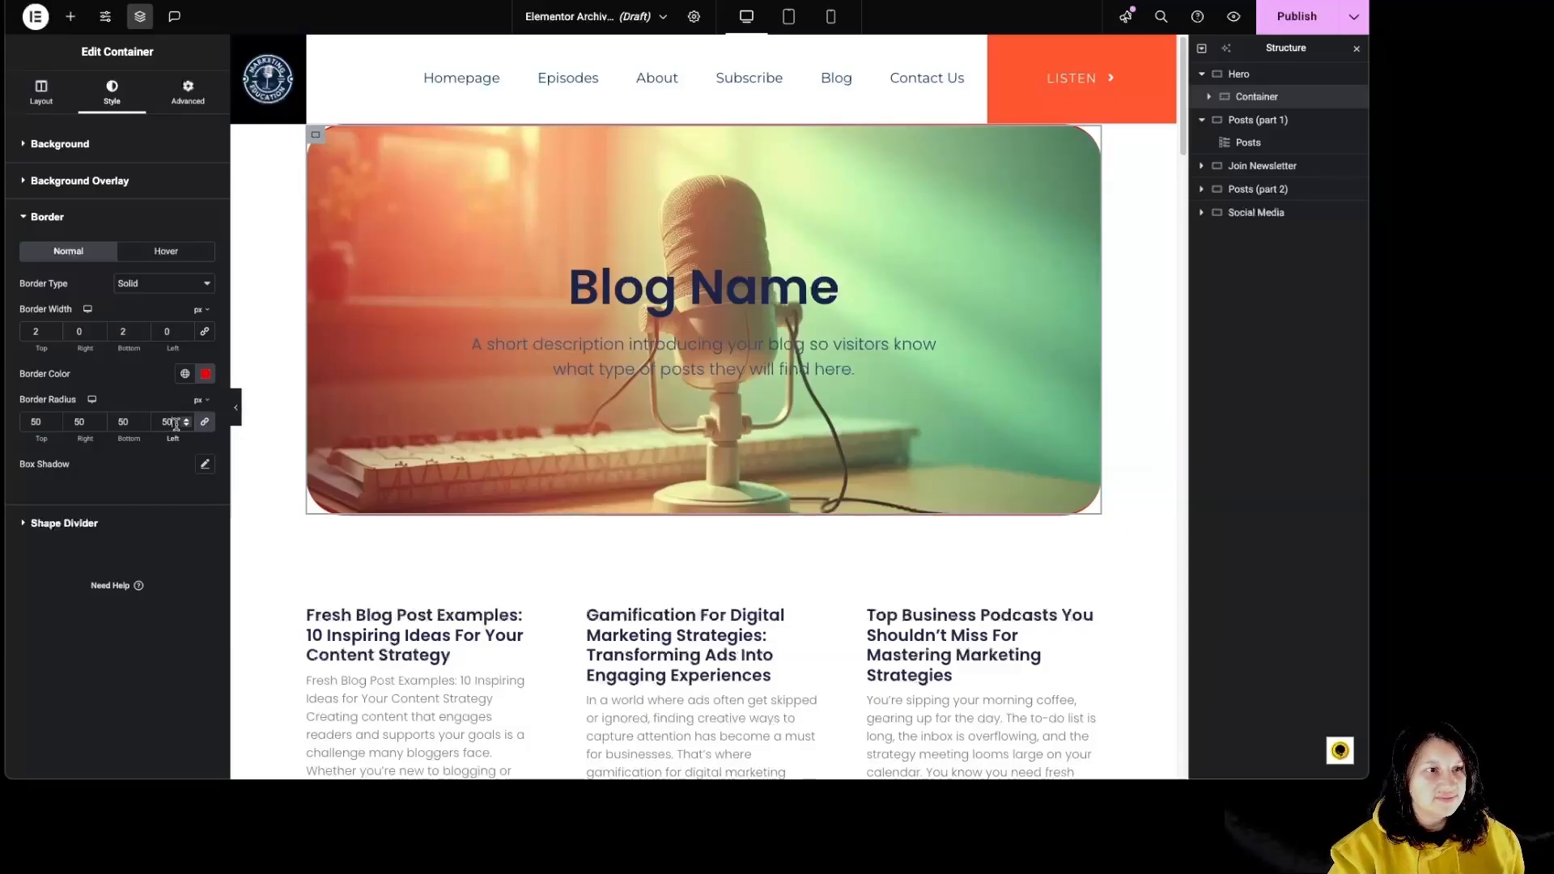
text(1)
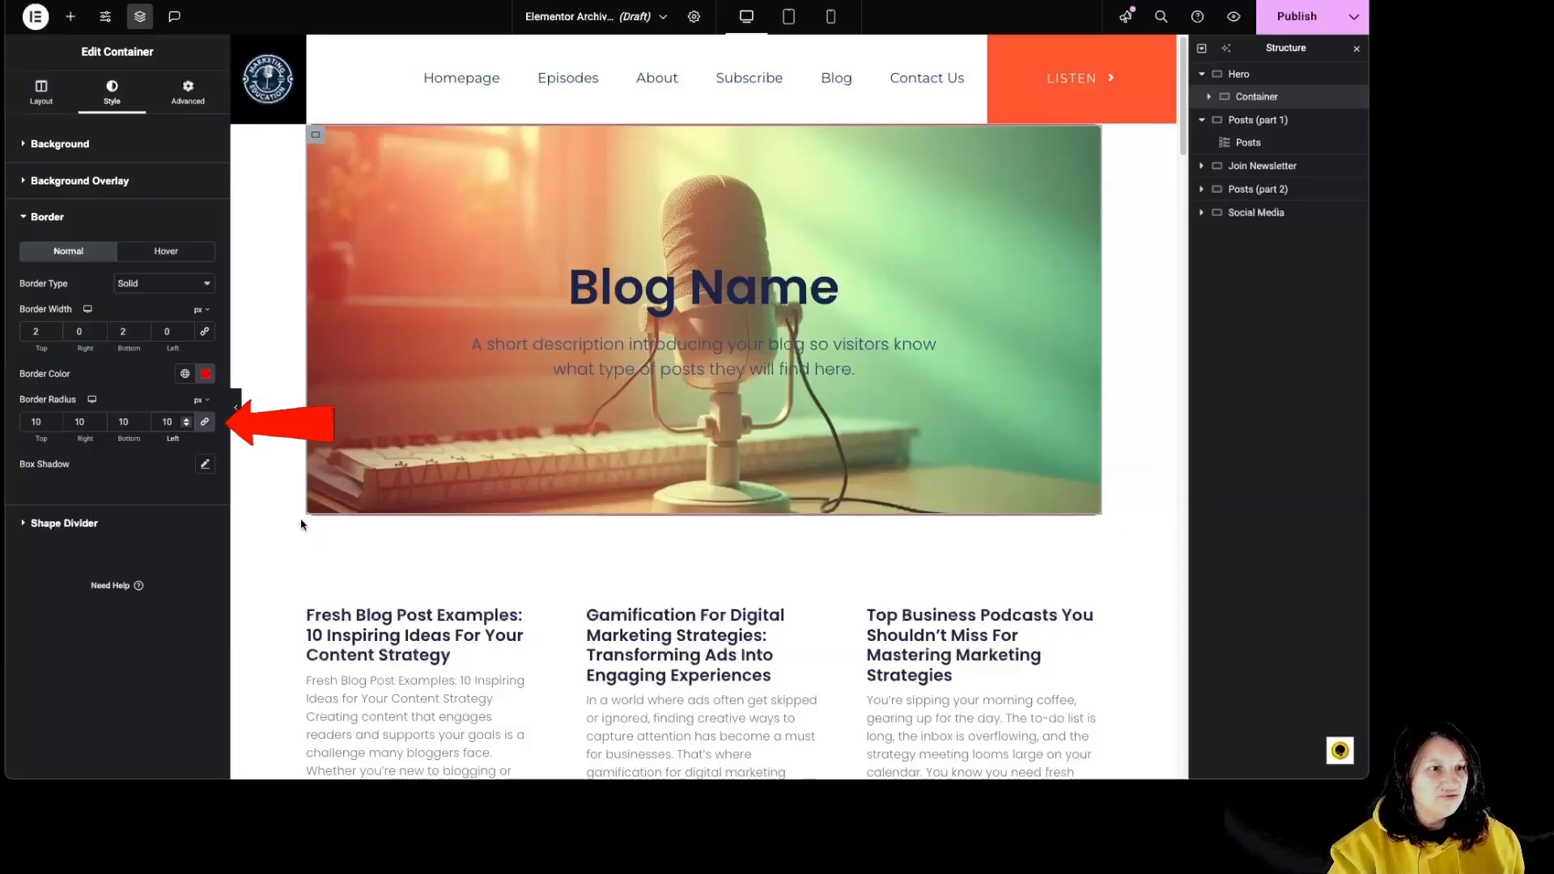
Unlink the border radius values and set the top and bottom ones to 100 px.
click(207, 426)
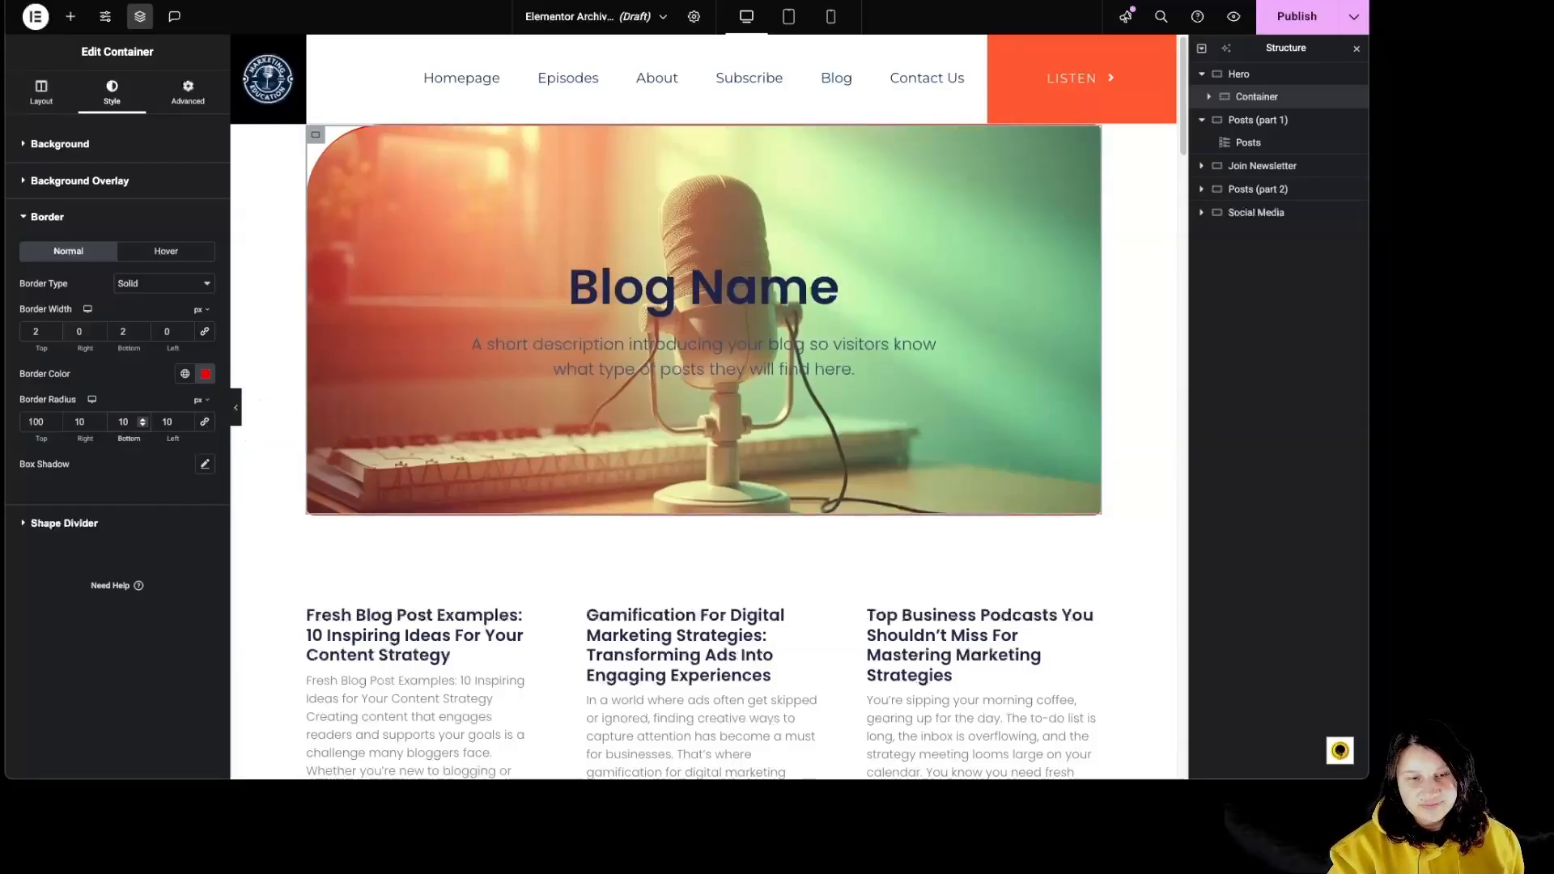
click(126, 422)
text(0)
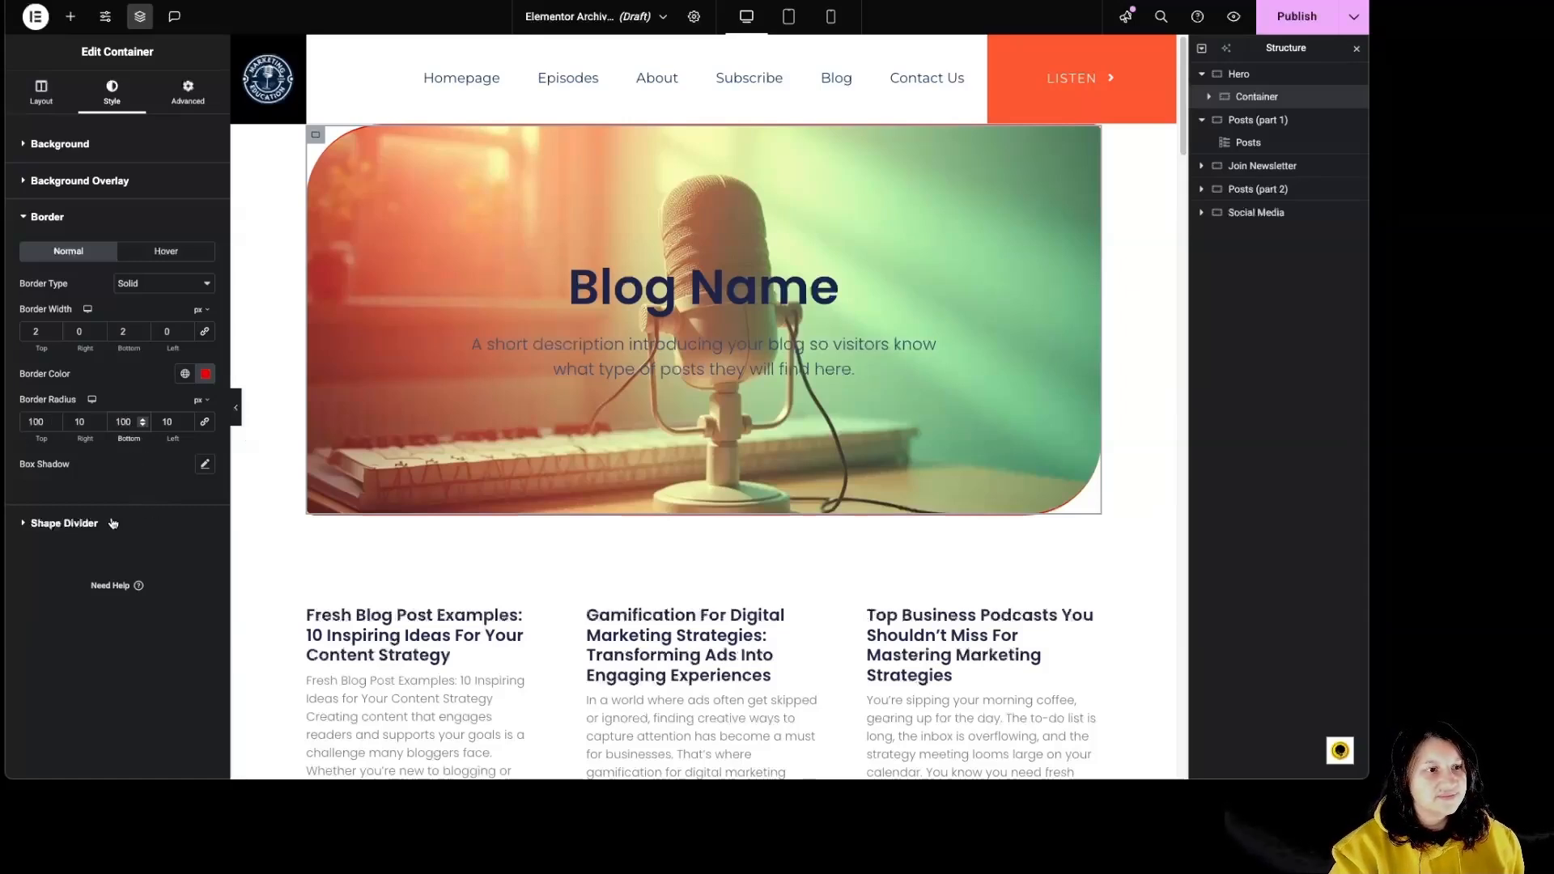
Try the Mountains, Drops, Triangle and Waves types for the container's top shape divider.
click(55, 523)
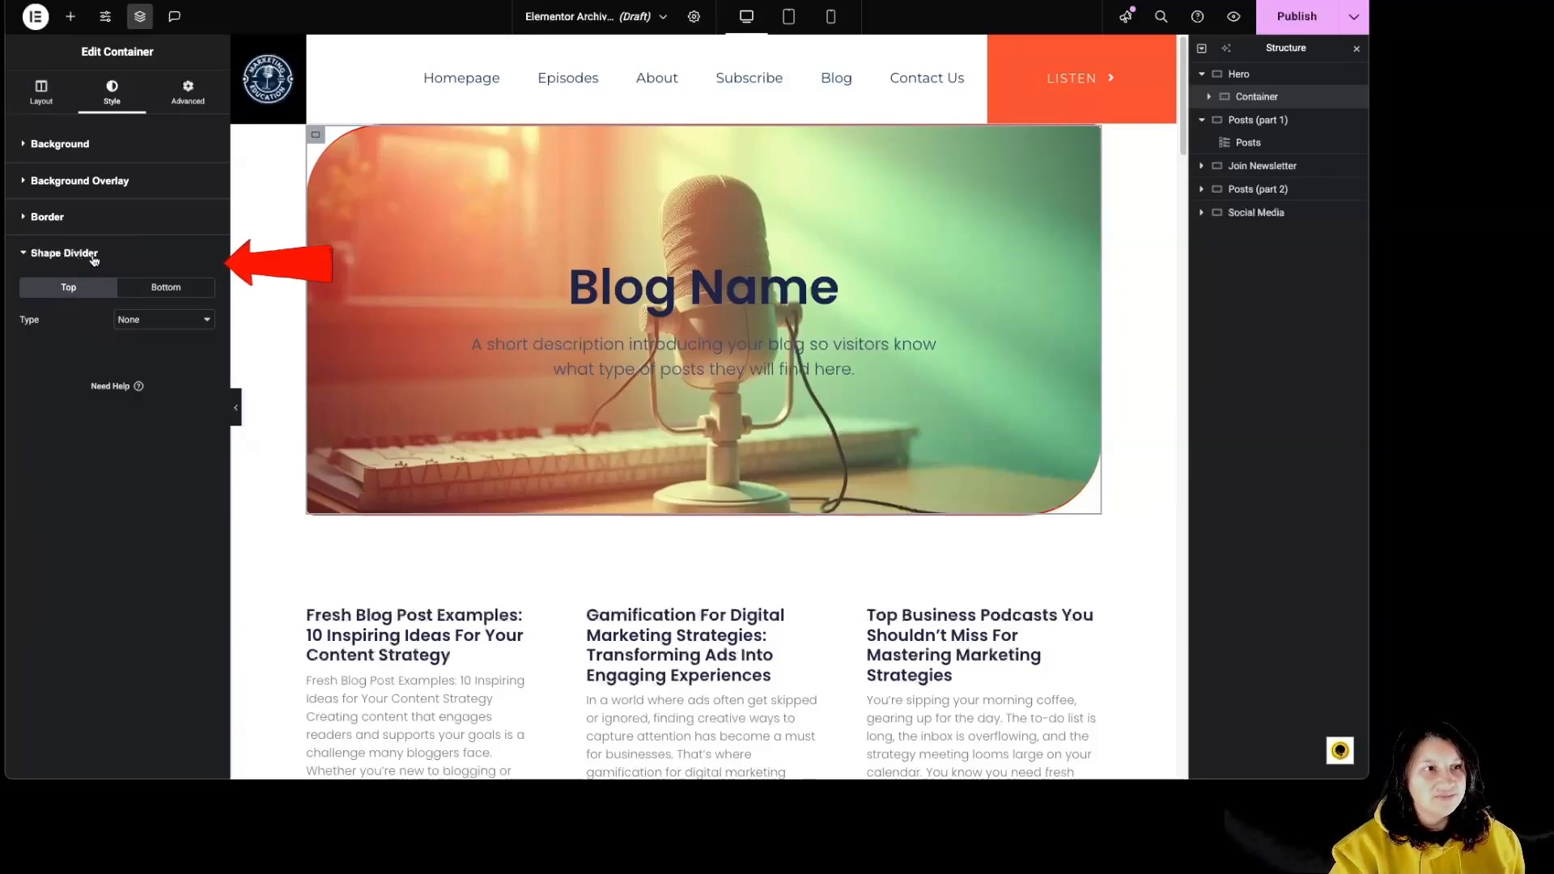
click(162, 319)
click(145, 335)
click(162, 319)
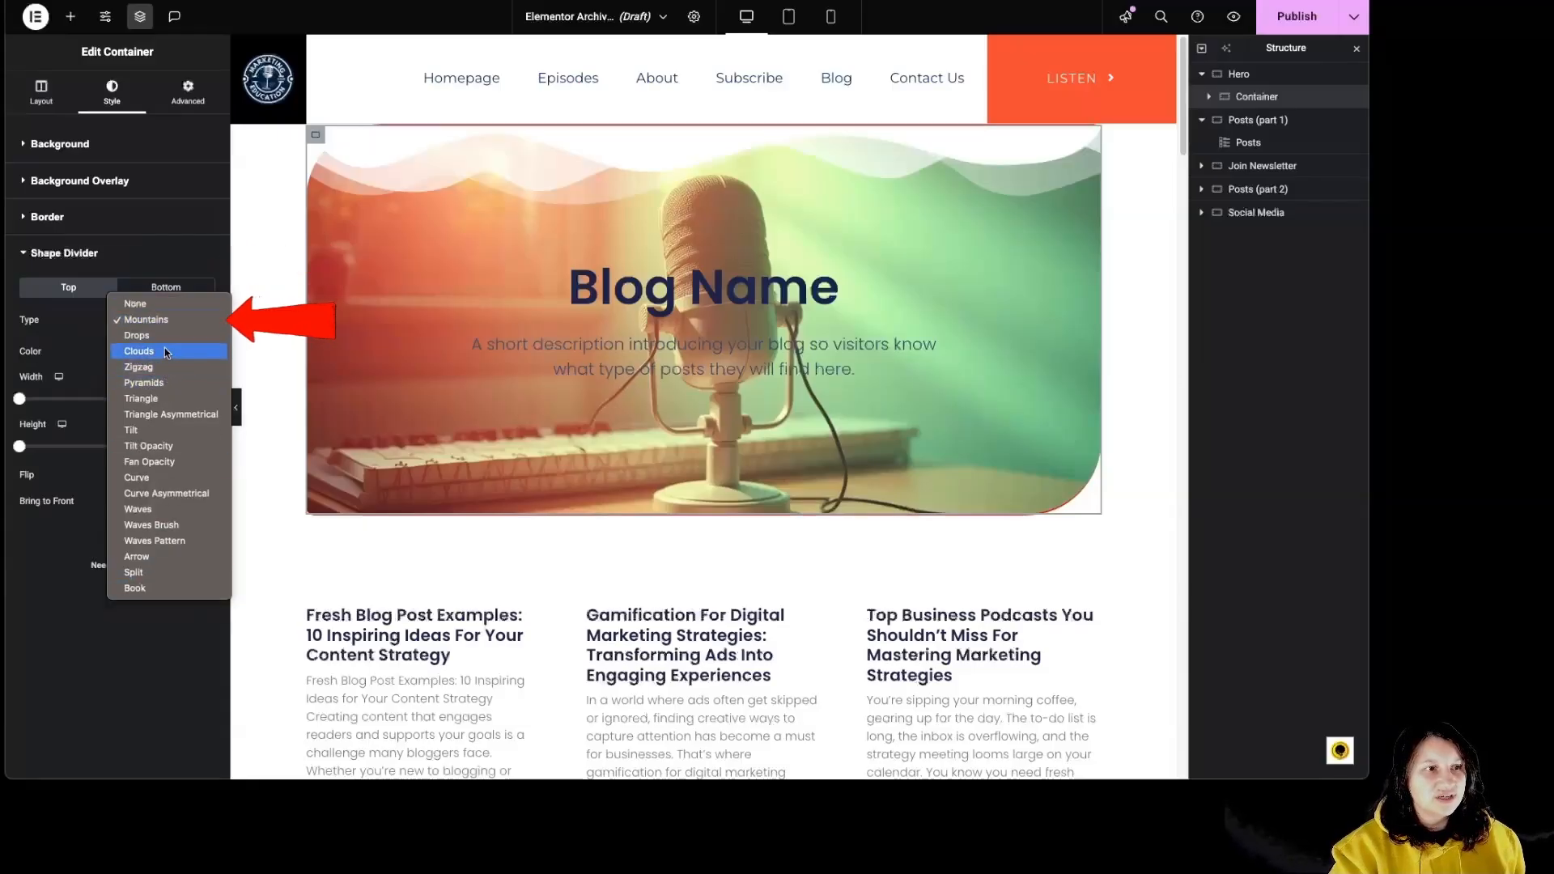
click(162, 337)
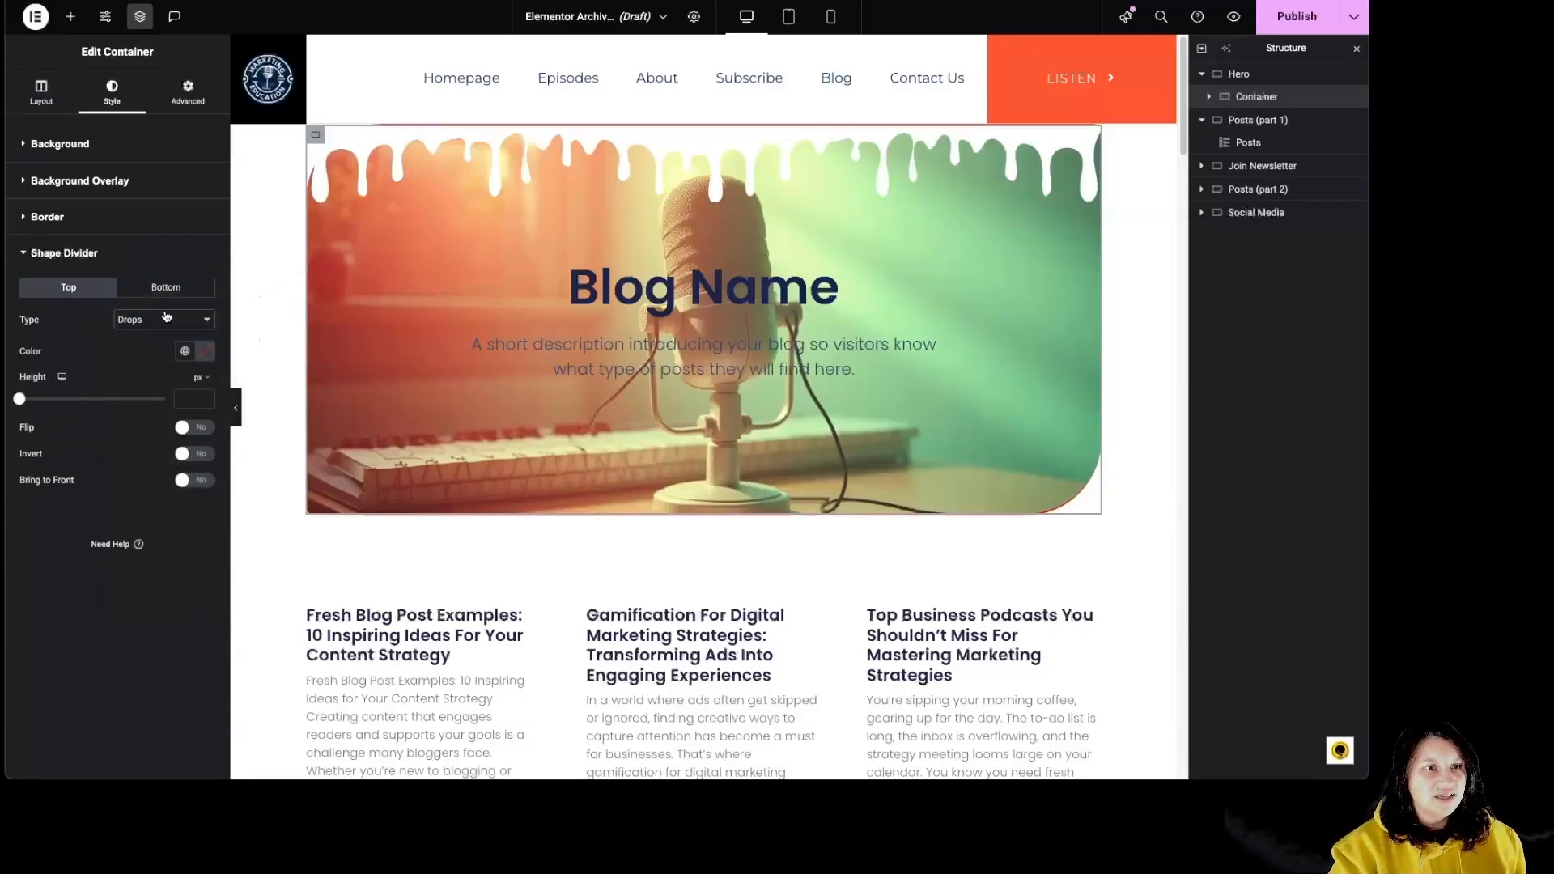
click(170, 321)
click(166, 380)
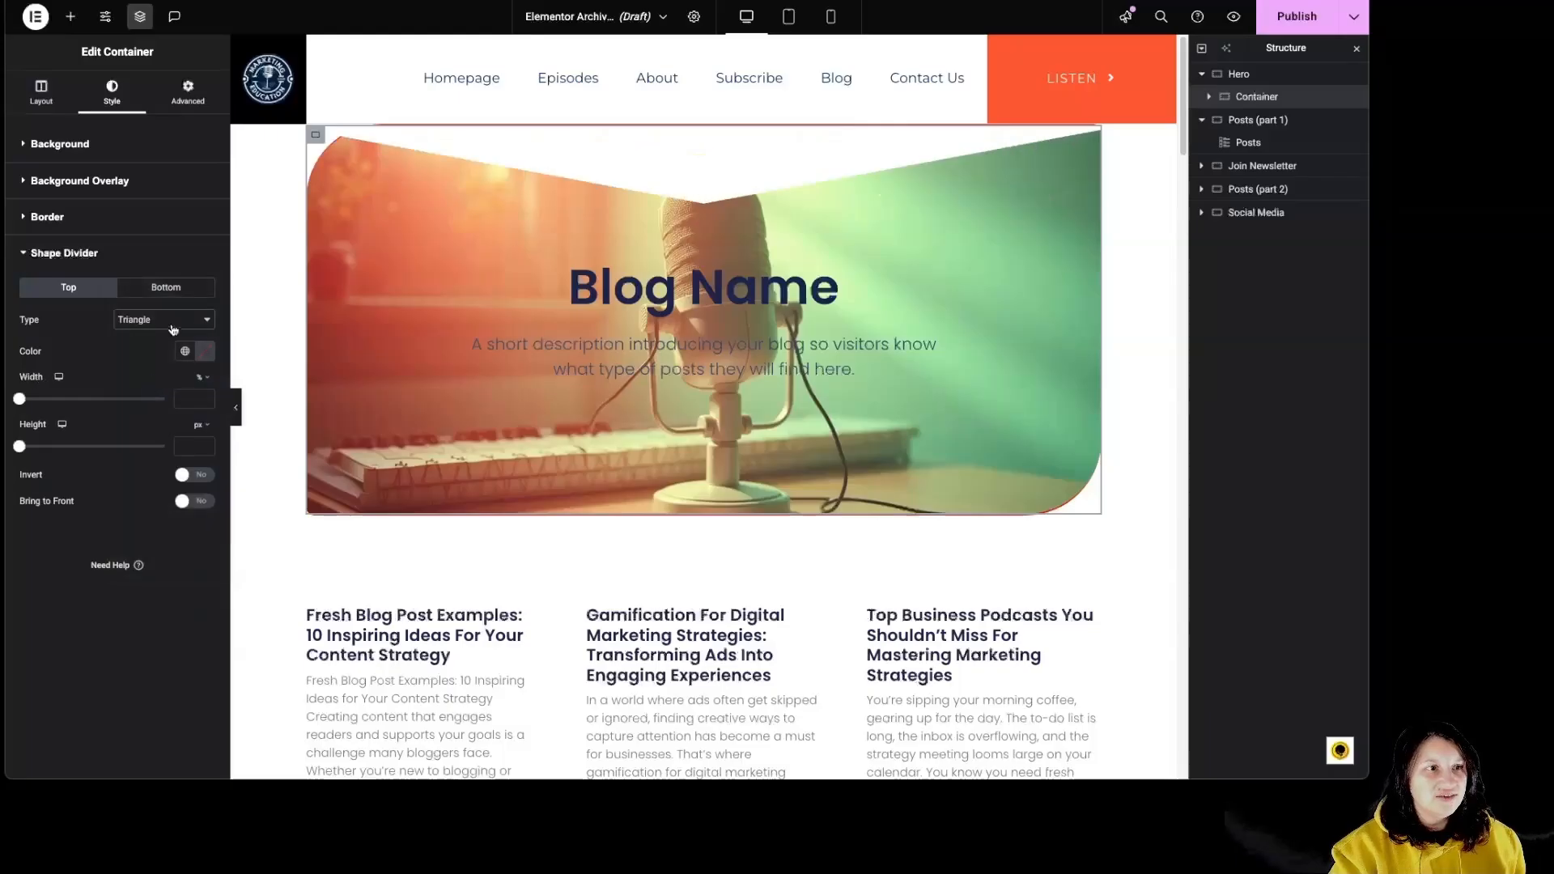
click(171, 322)
click(154, 420)
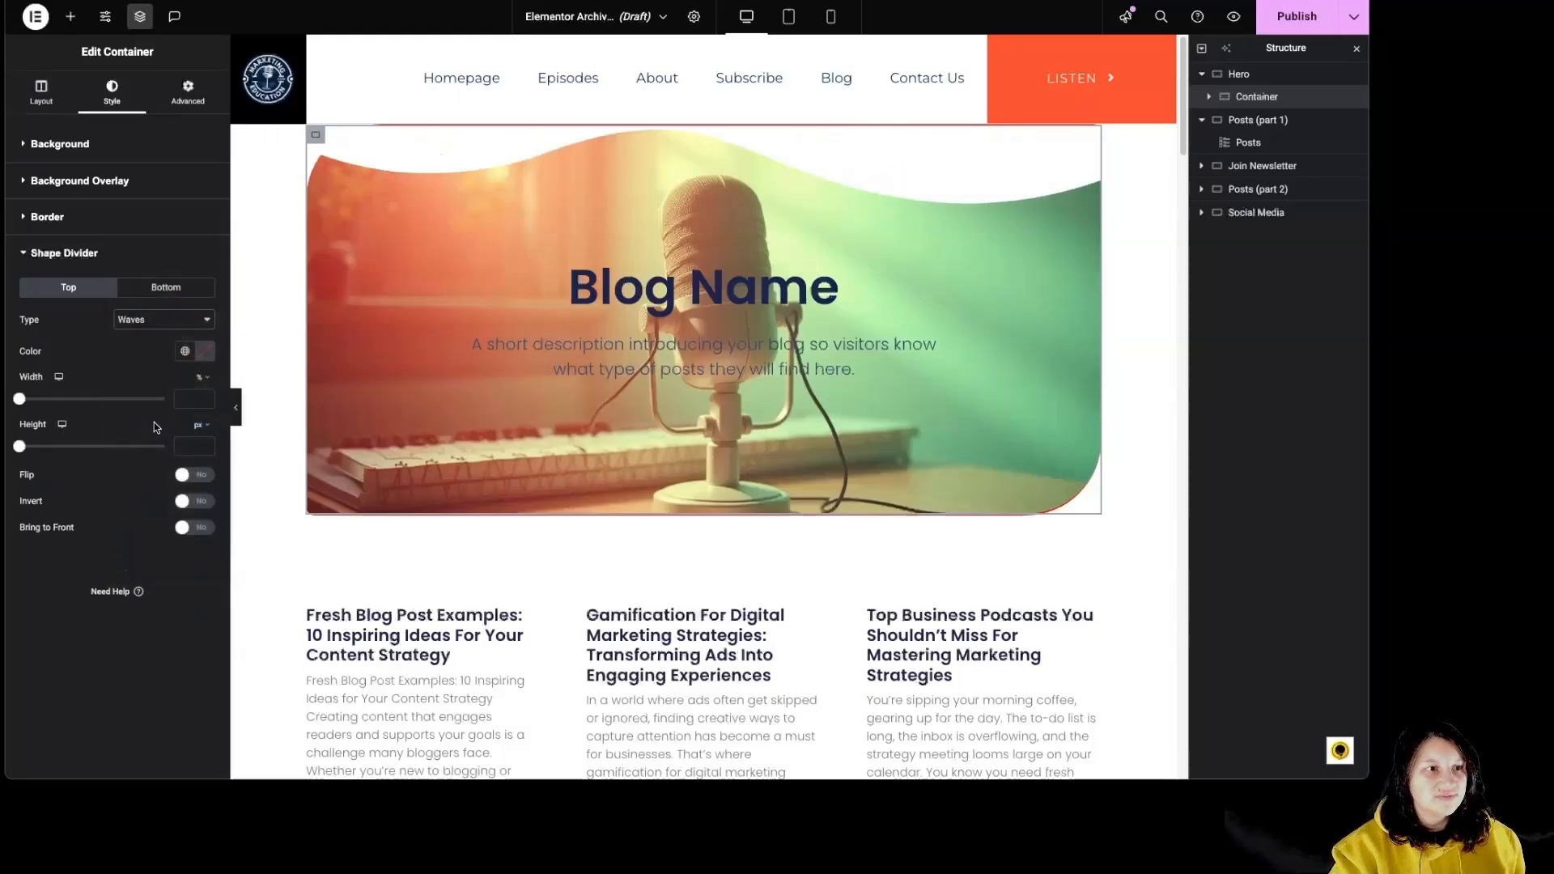
Color the top Waves divider red and set its width to 204 % and its height to 204 px.
click(206, 350)
click(222, 412)
drag(160, 406, 260, 431)
click(118, 361)
drag(20, 399, 95, 398)
drag(20, 446, 85, 462)
Enable Flip, Invert and Bring to Front for the top Waves divider, and increase its height to 258 px.
click(192, 475)
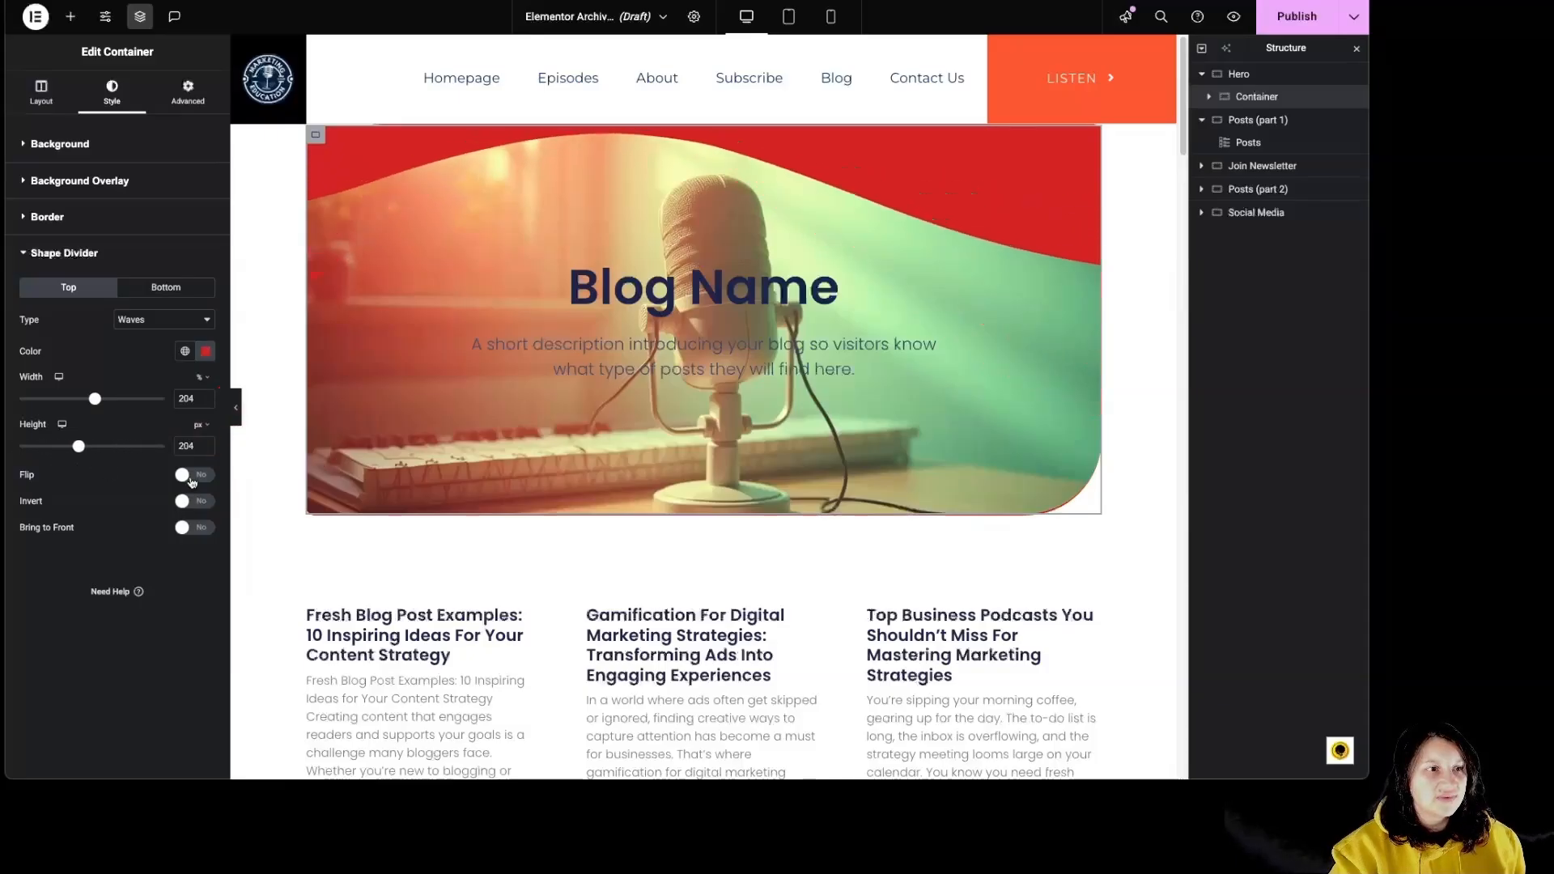
click(201, 502)
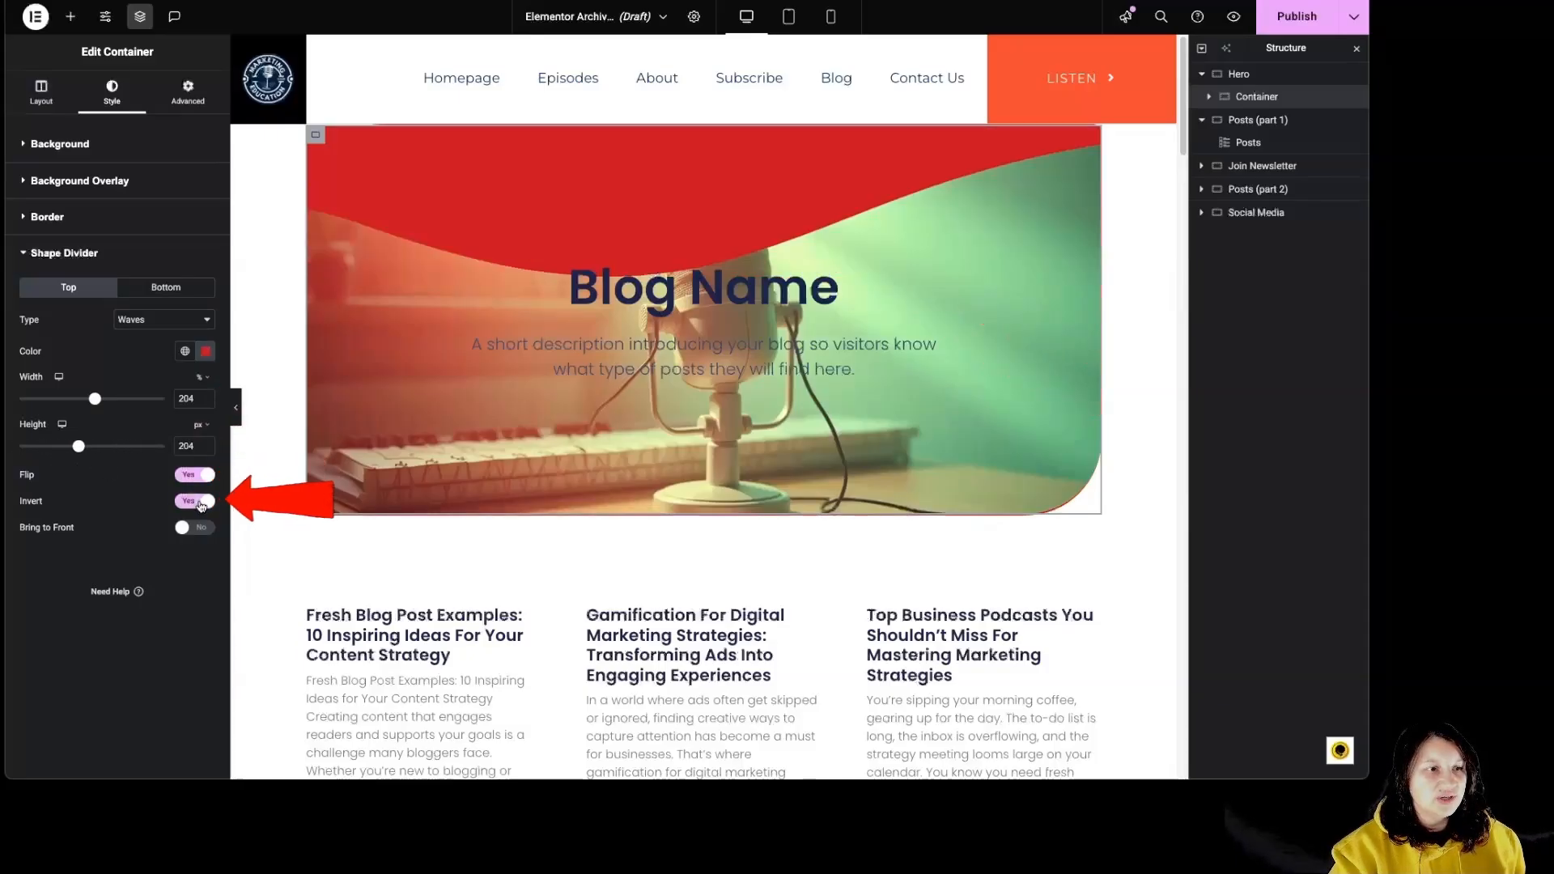
click(194, 526)
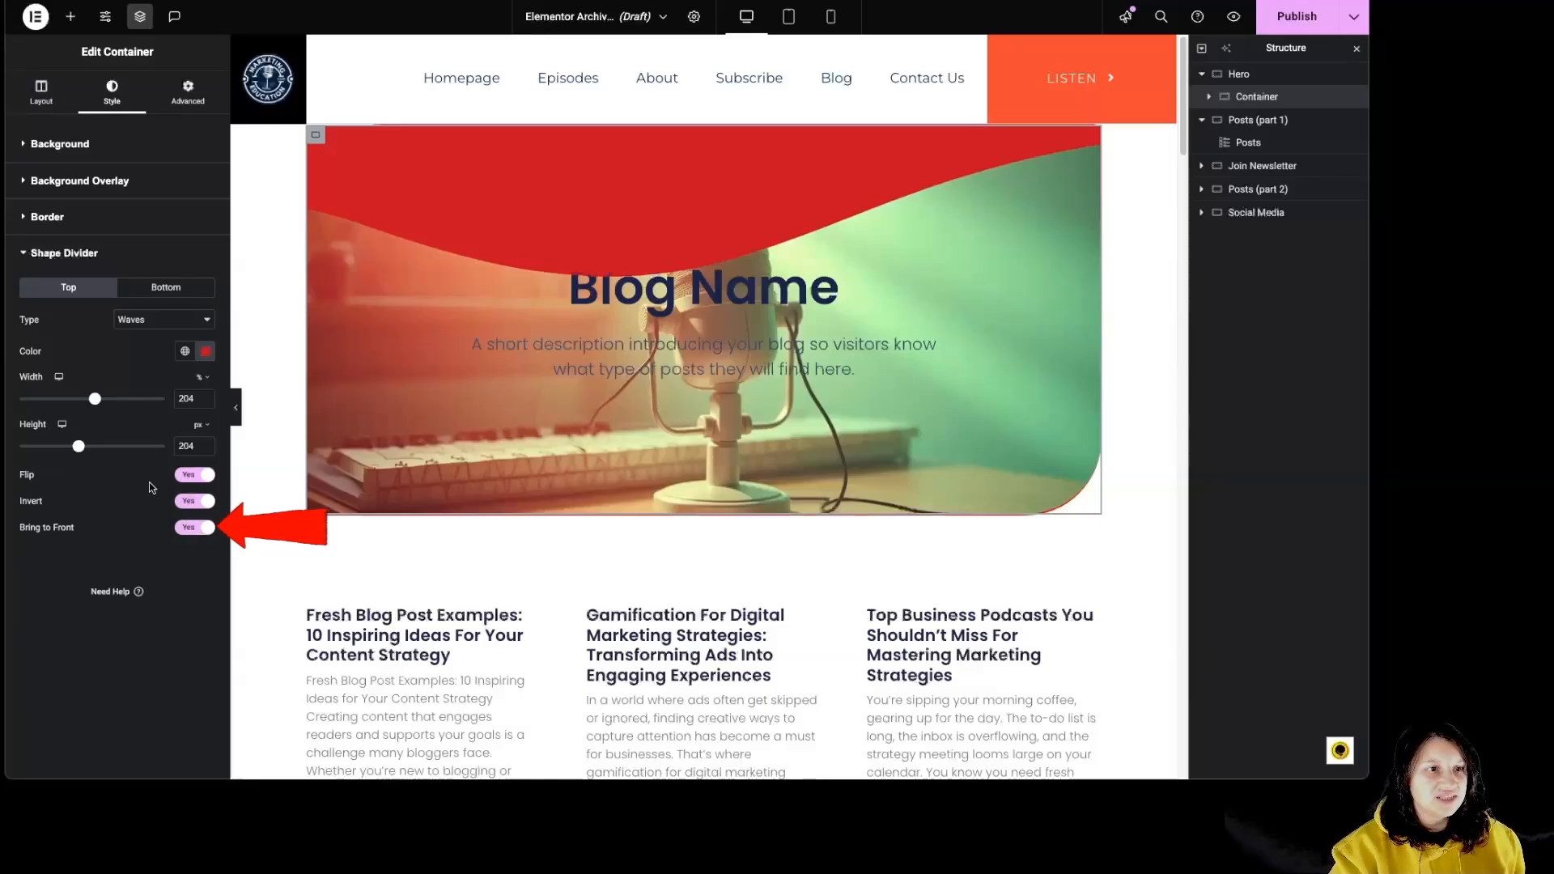
drag(81, 454, 96, 457)
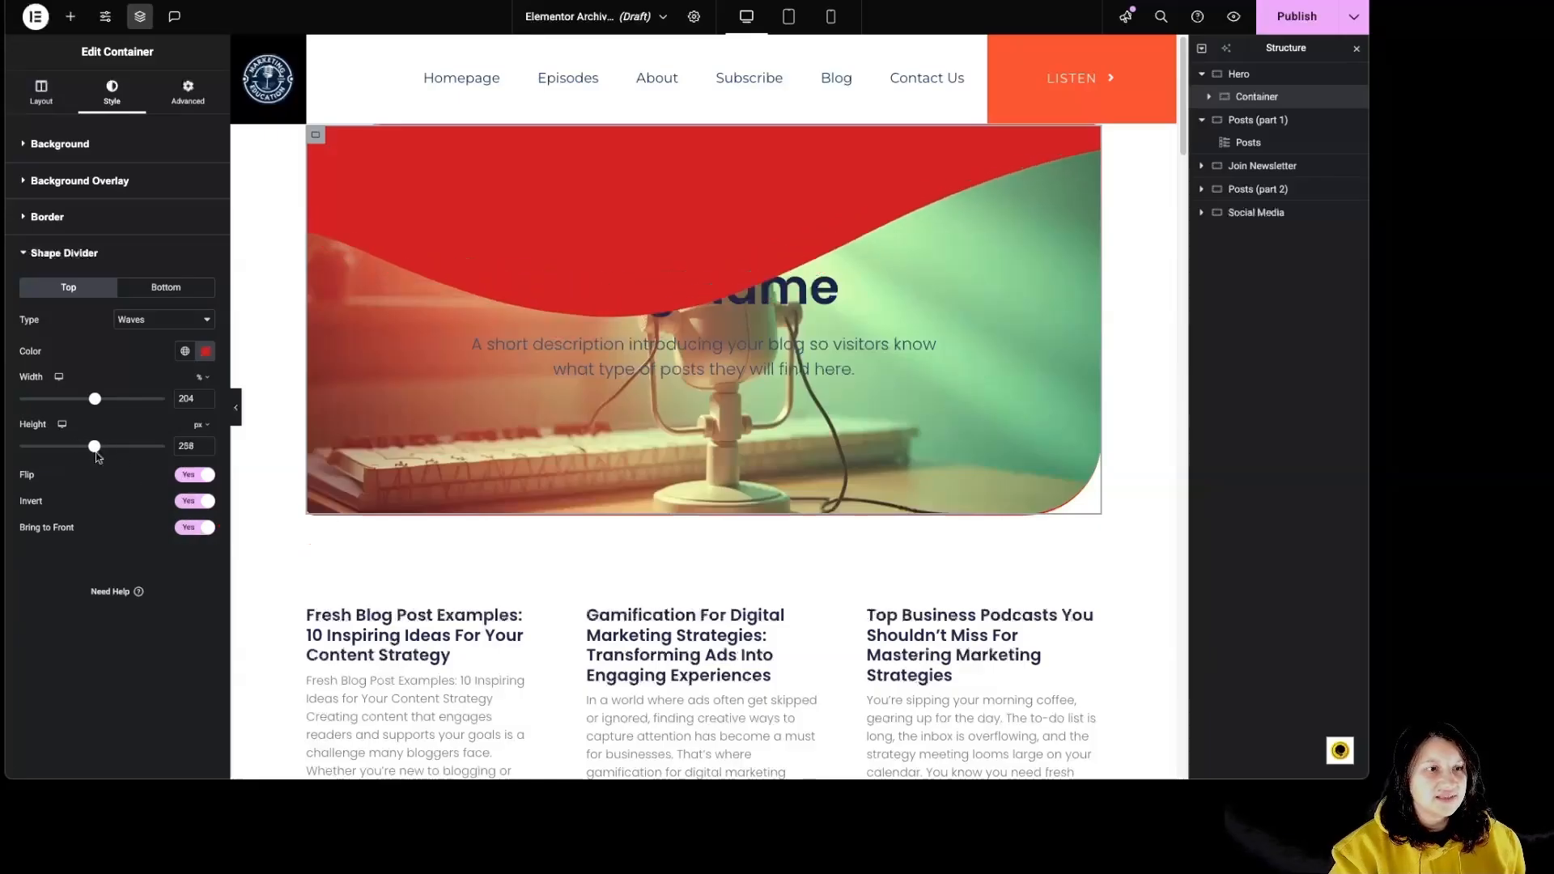
Look at the bottom shape divider's types, and reset the top shape divider's type to None.
click(166, 288)
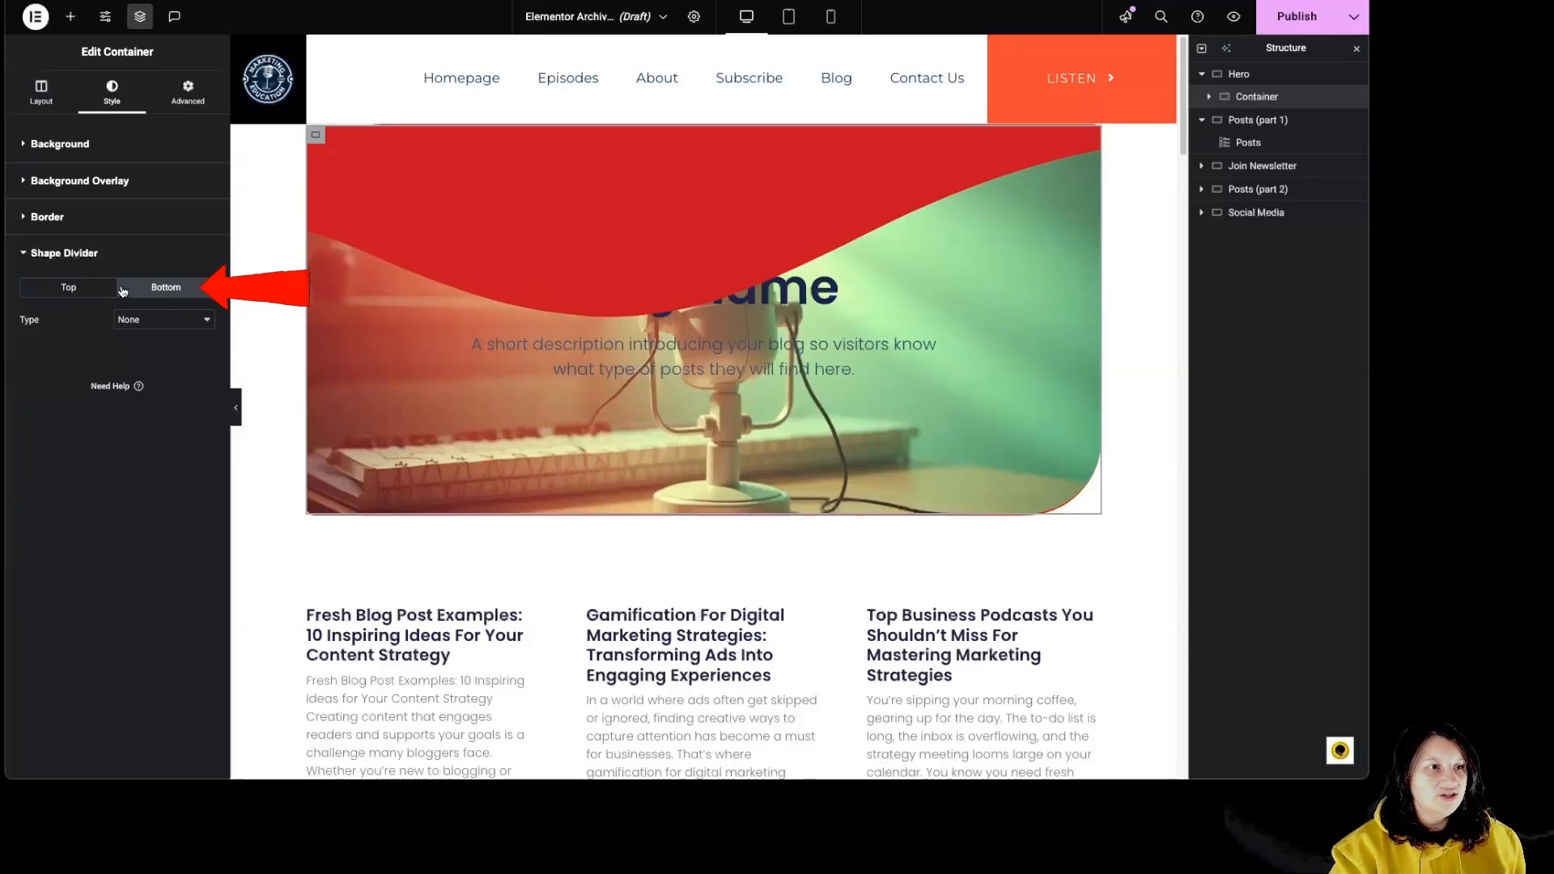
click(162, 321)
click(150, 350)
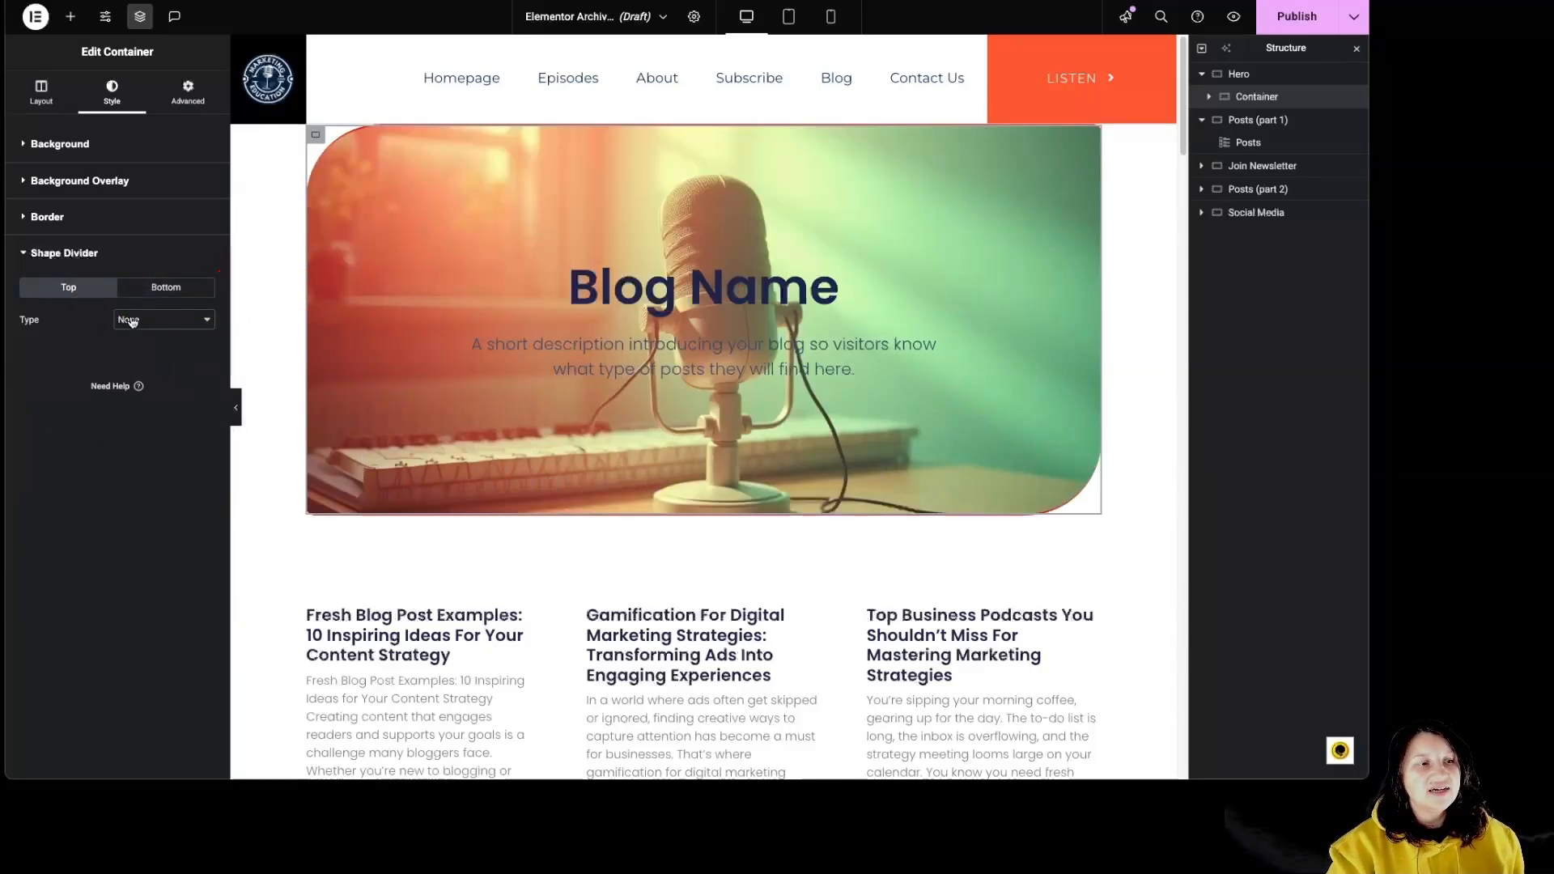
click(132, 321)
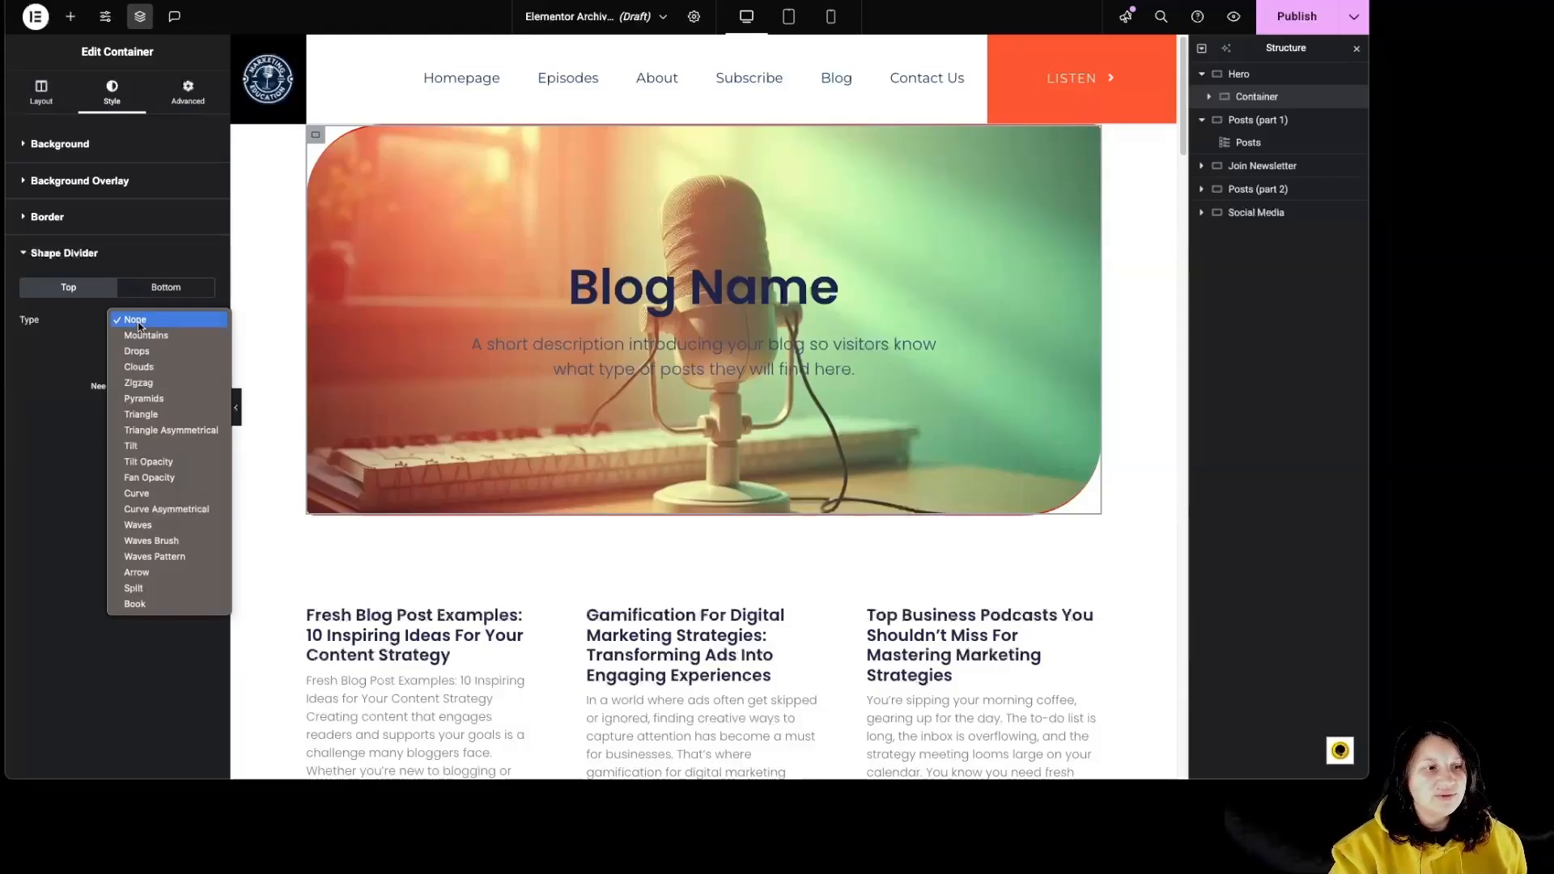
click(139, 324)
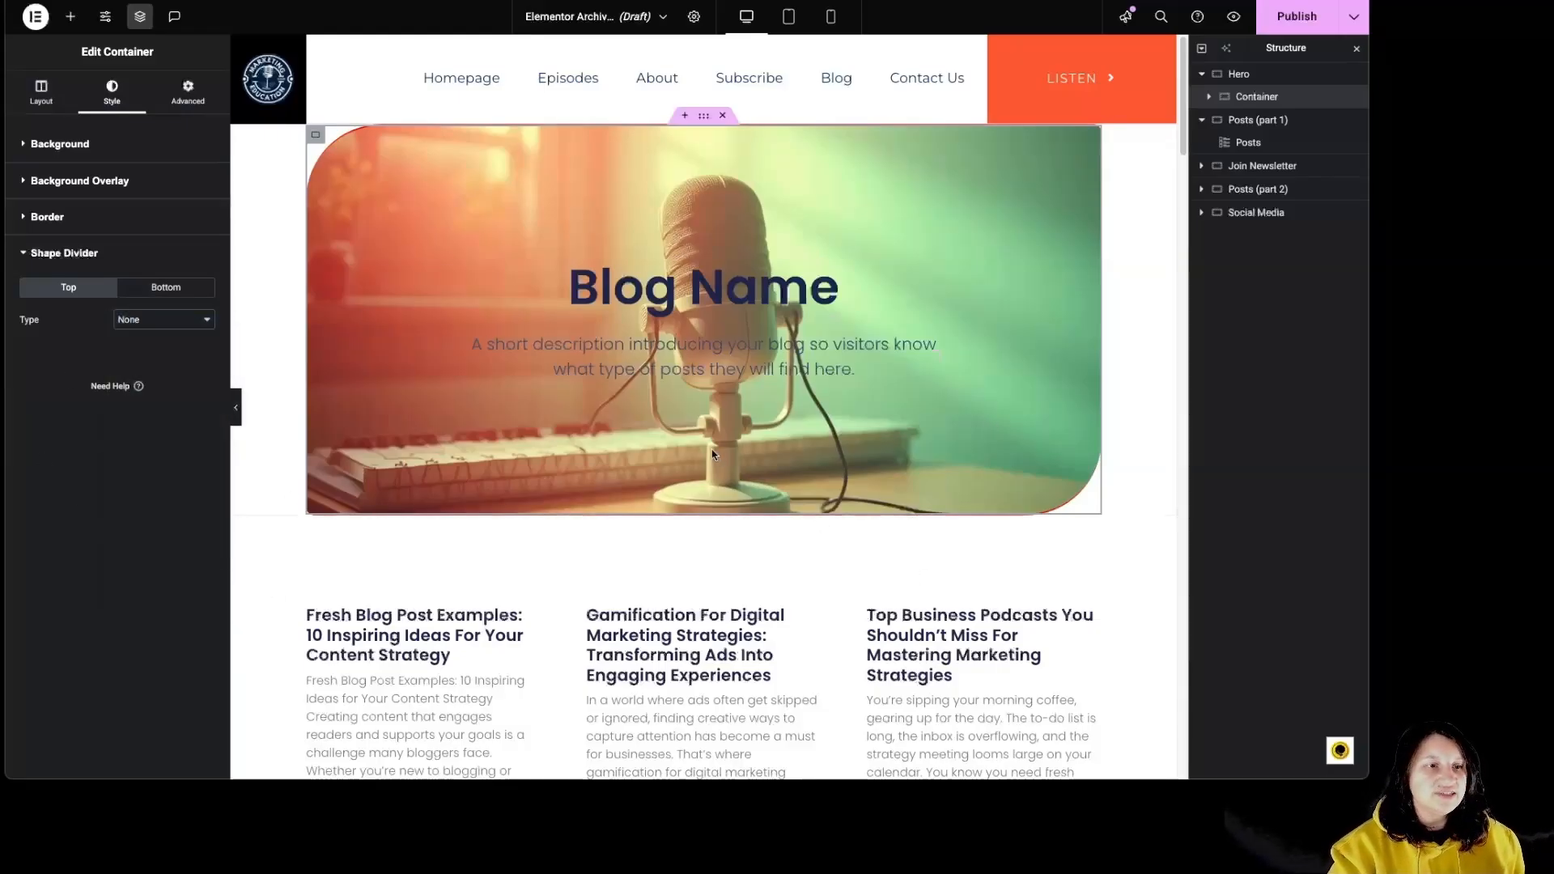
Try paddings of 30, 20 and 50 % on all sides of the container, and return it to 10 %.
click(187, 90)
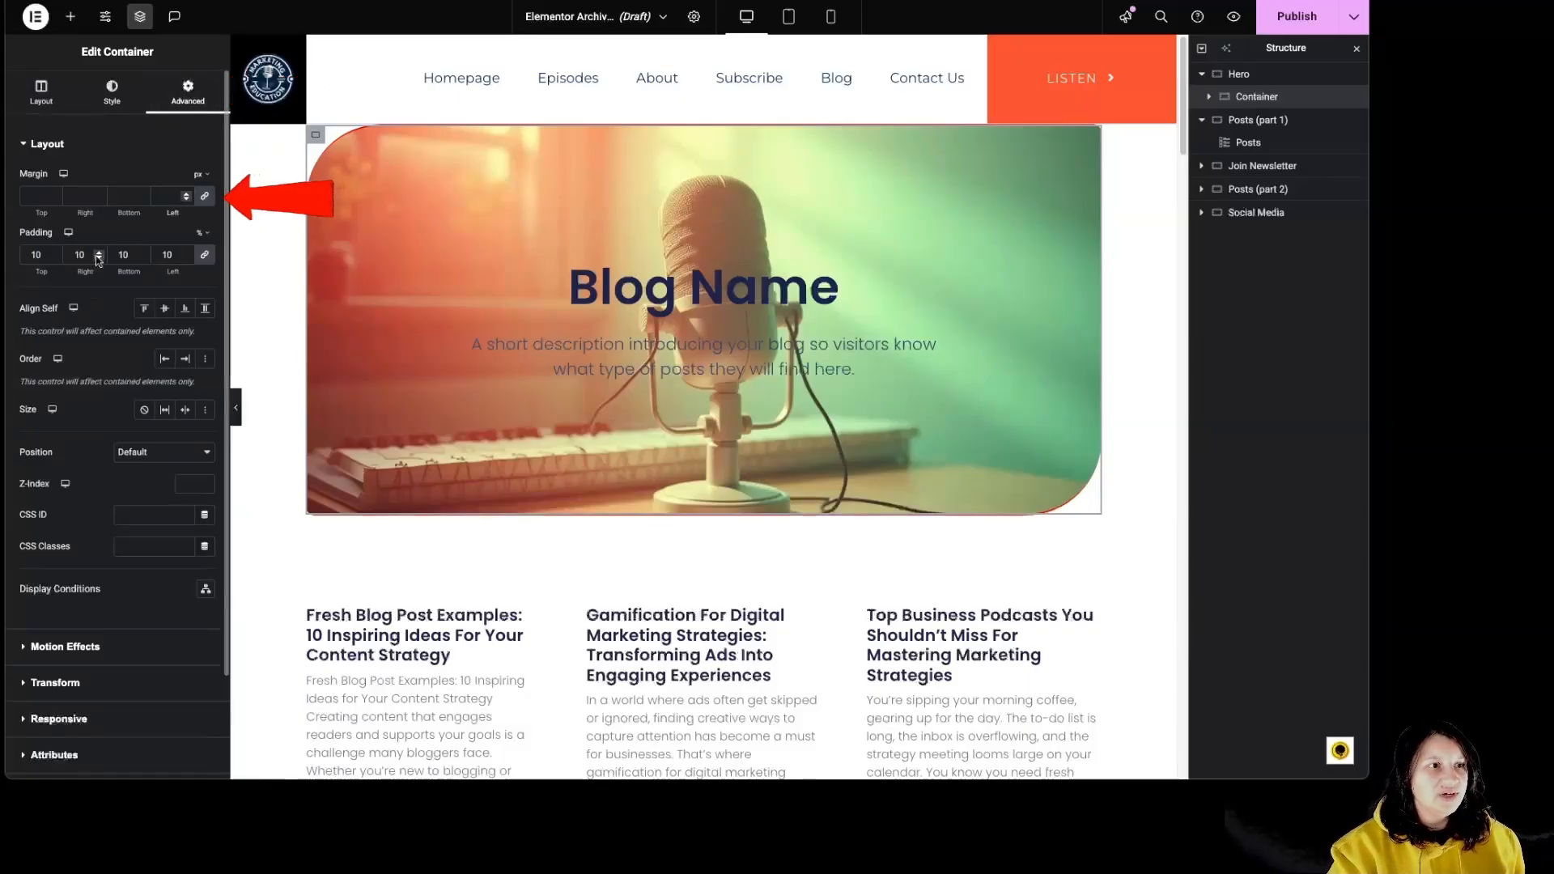
click(202, 233)
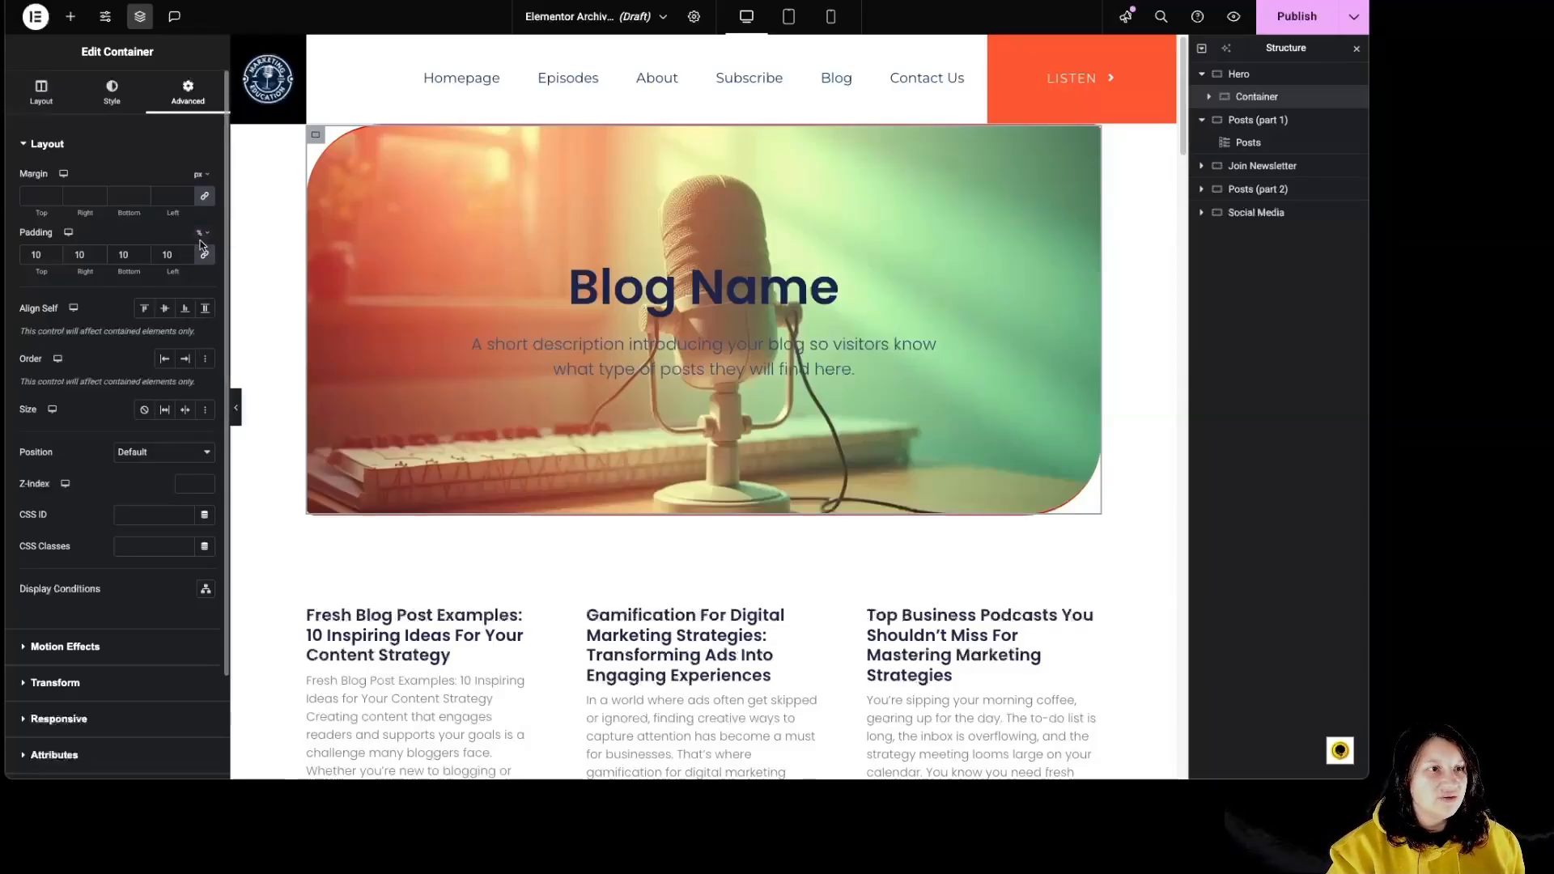
drag(175, 253, 154, 252)
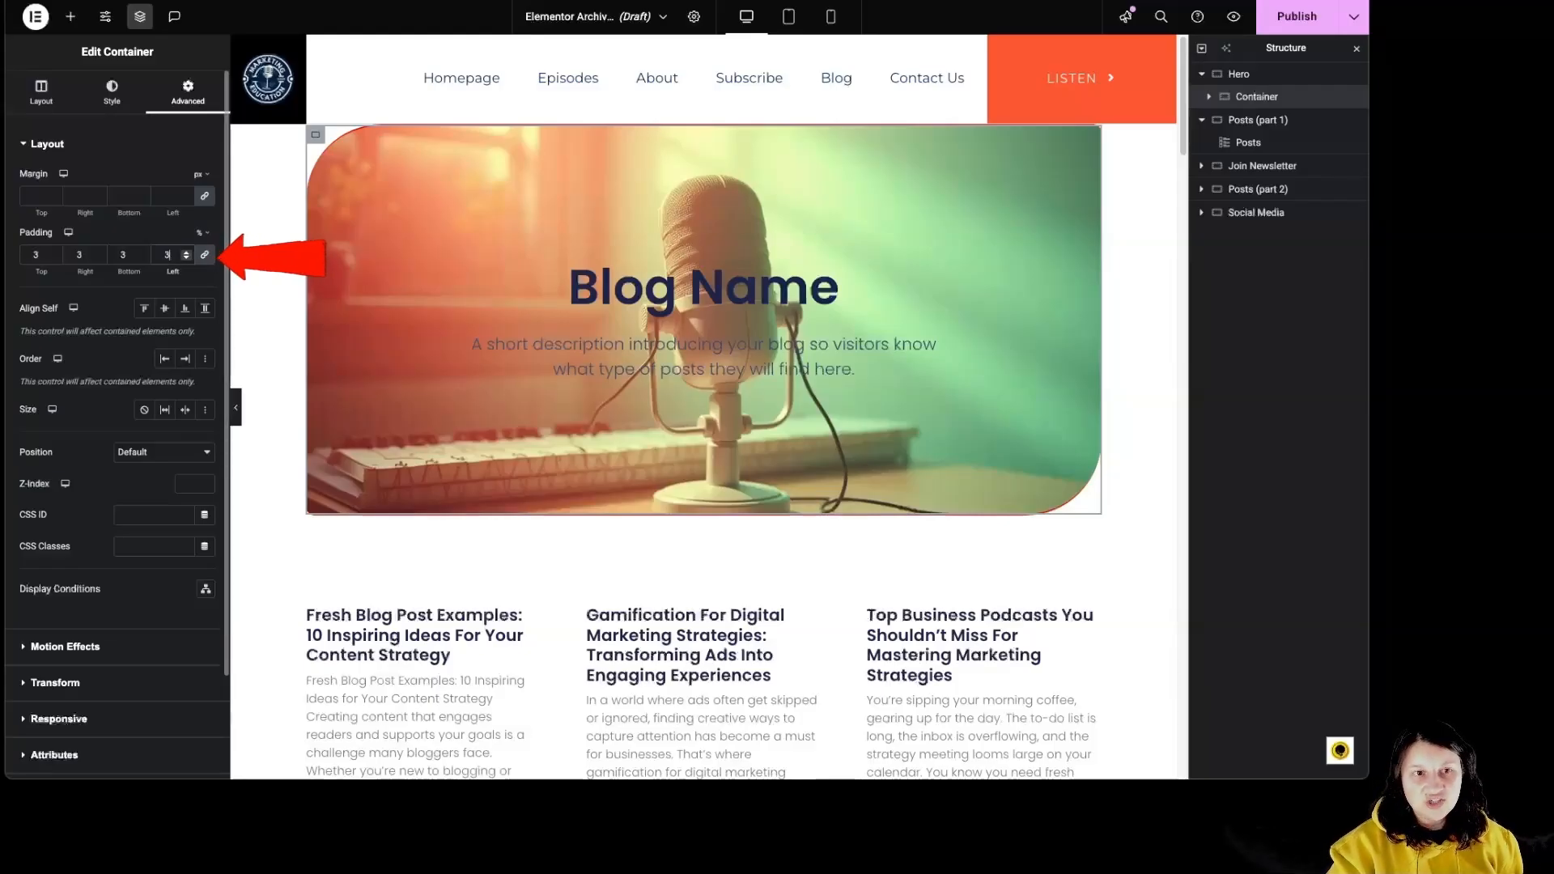
text(30)
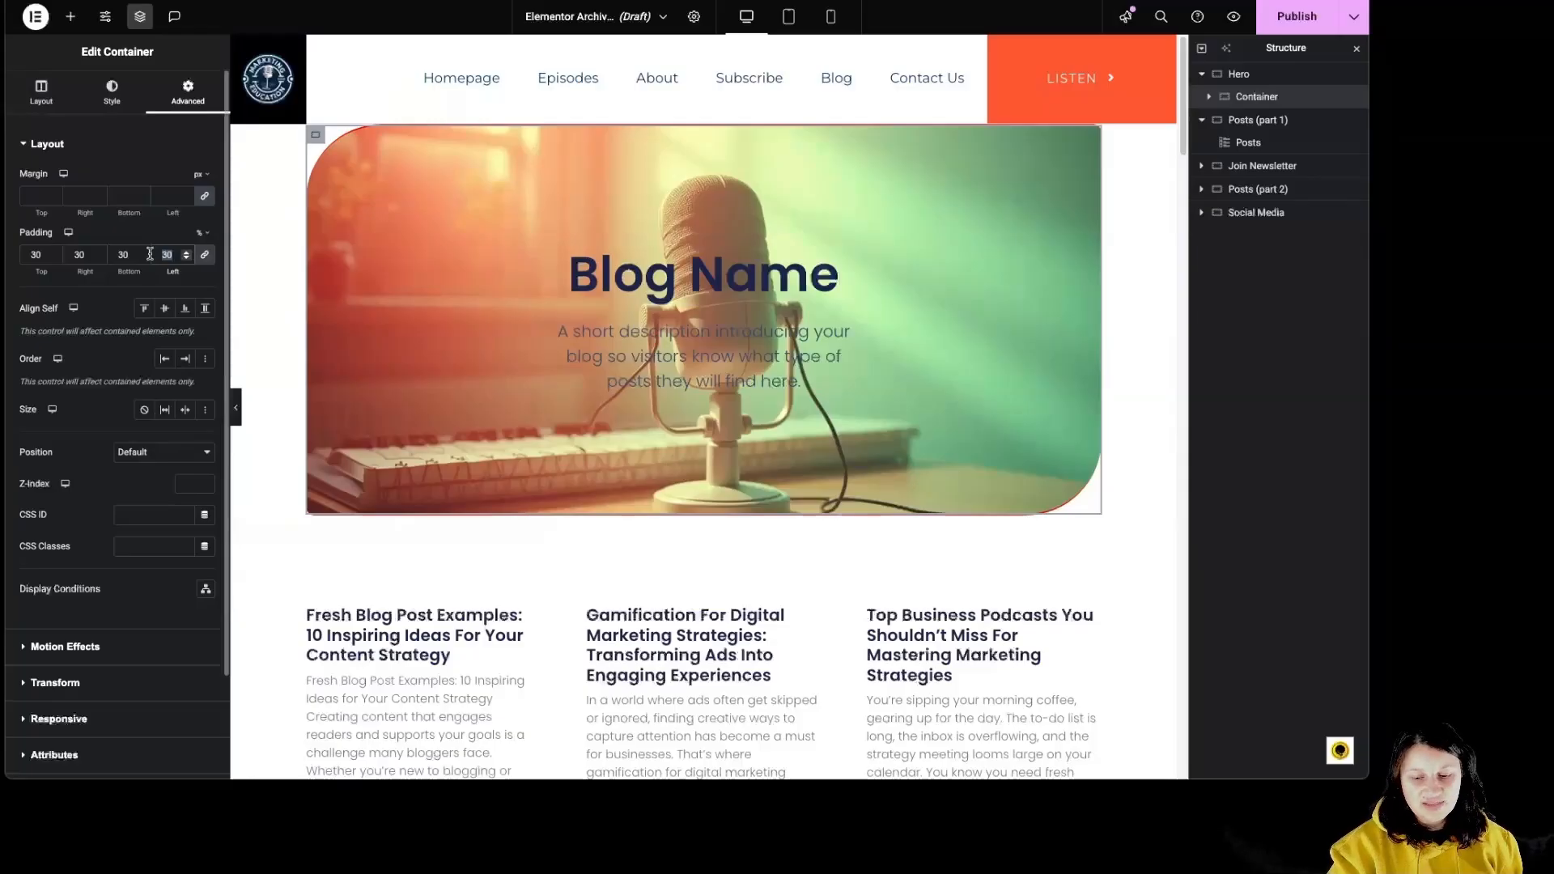
text(2)
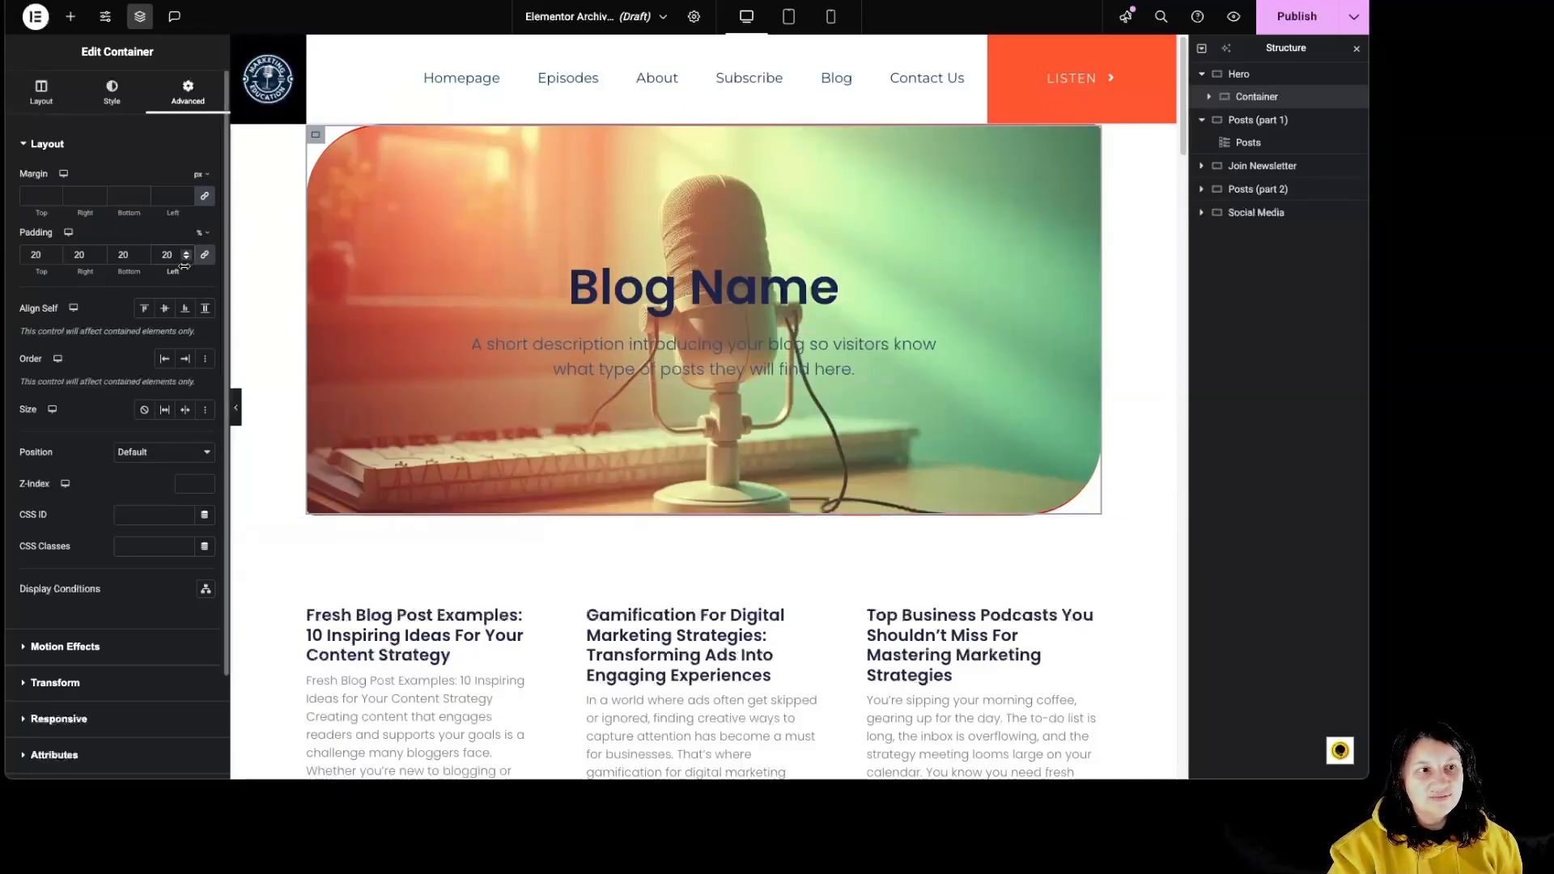
text(0)
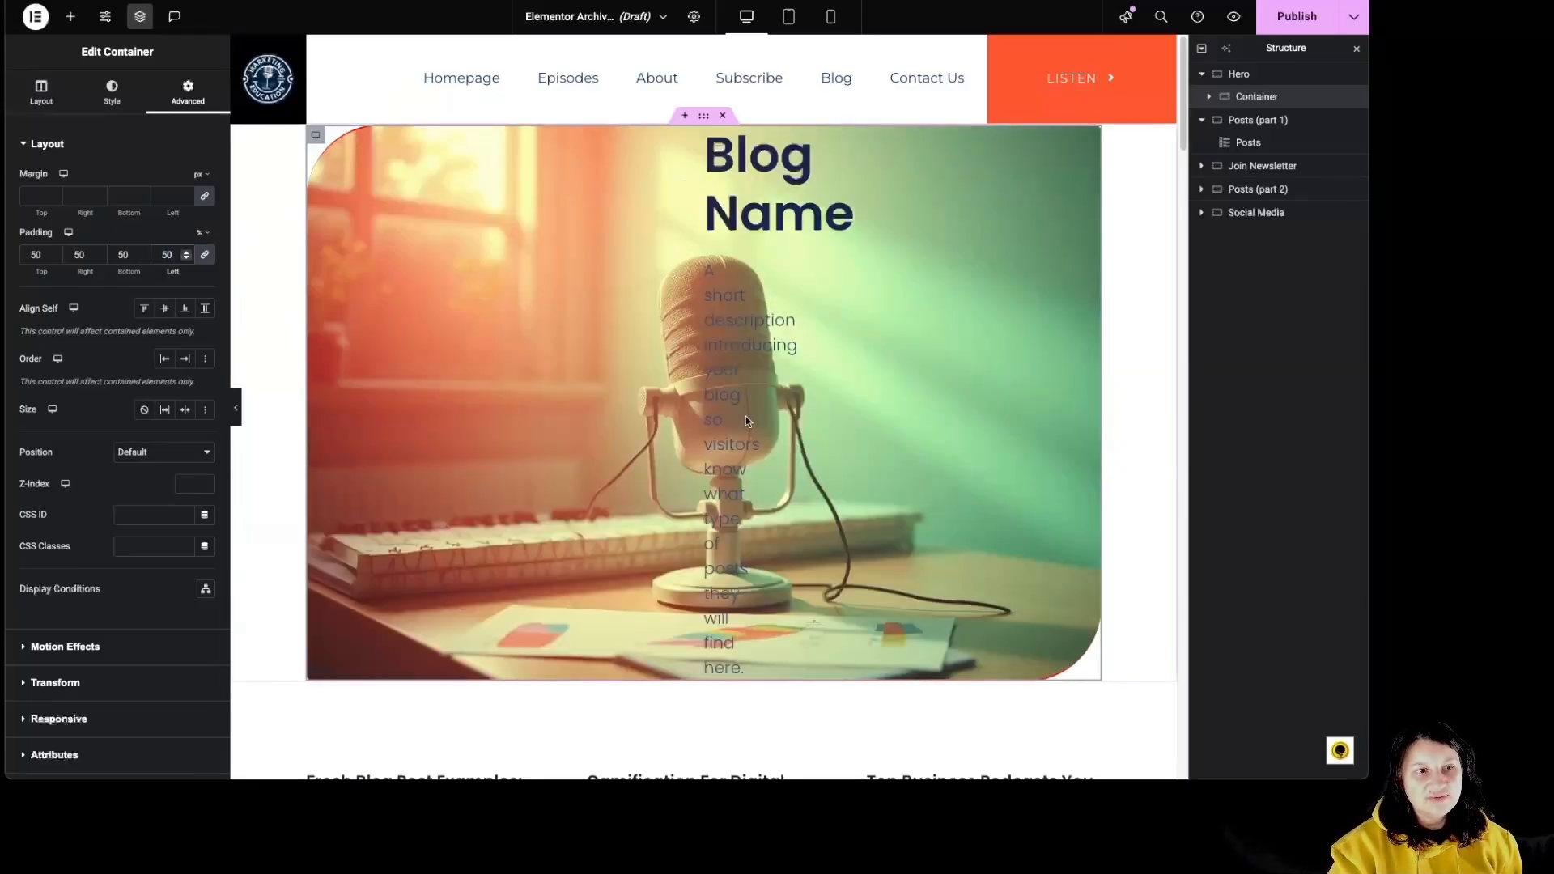
drag(174, 255, 150, 258)
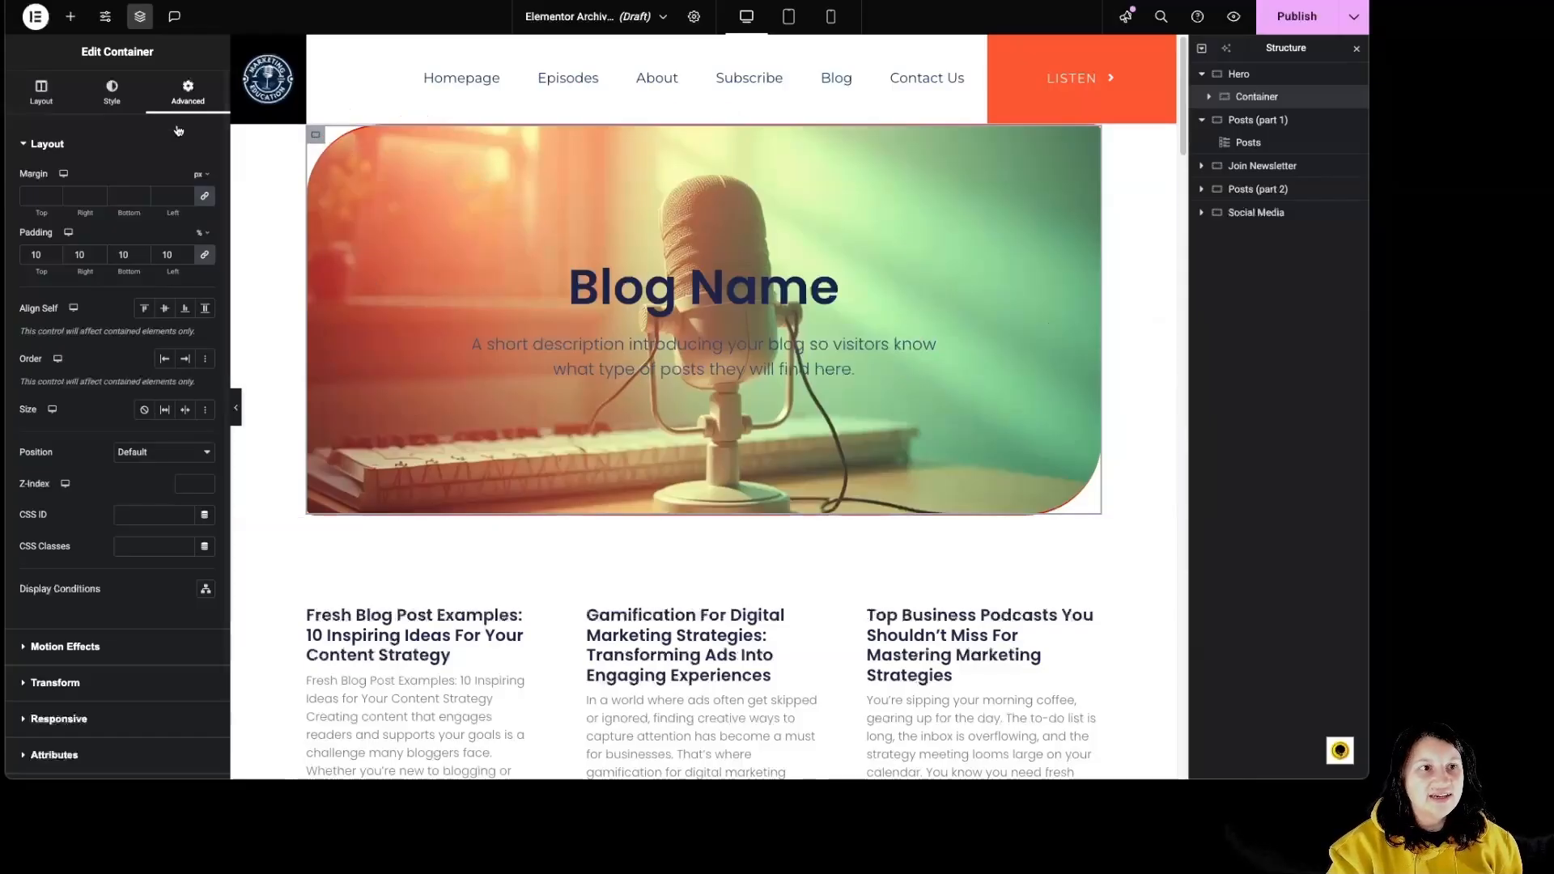
Replace the container's background image with the media library photo of a black microphone on a desk with papers.
click(112, 91)
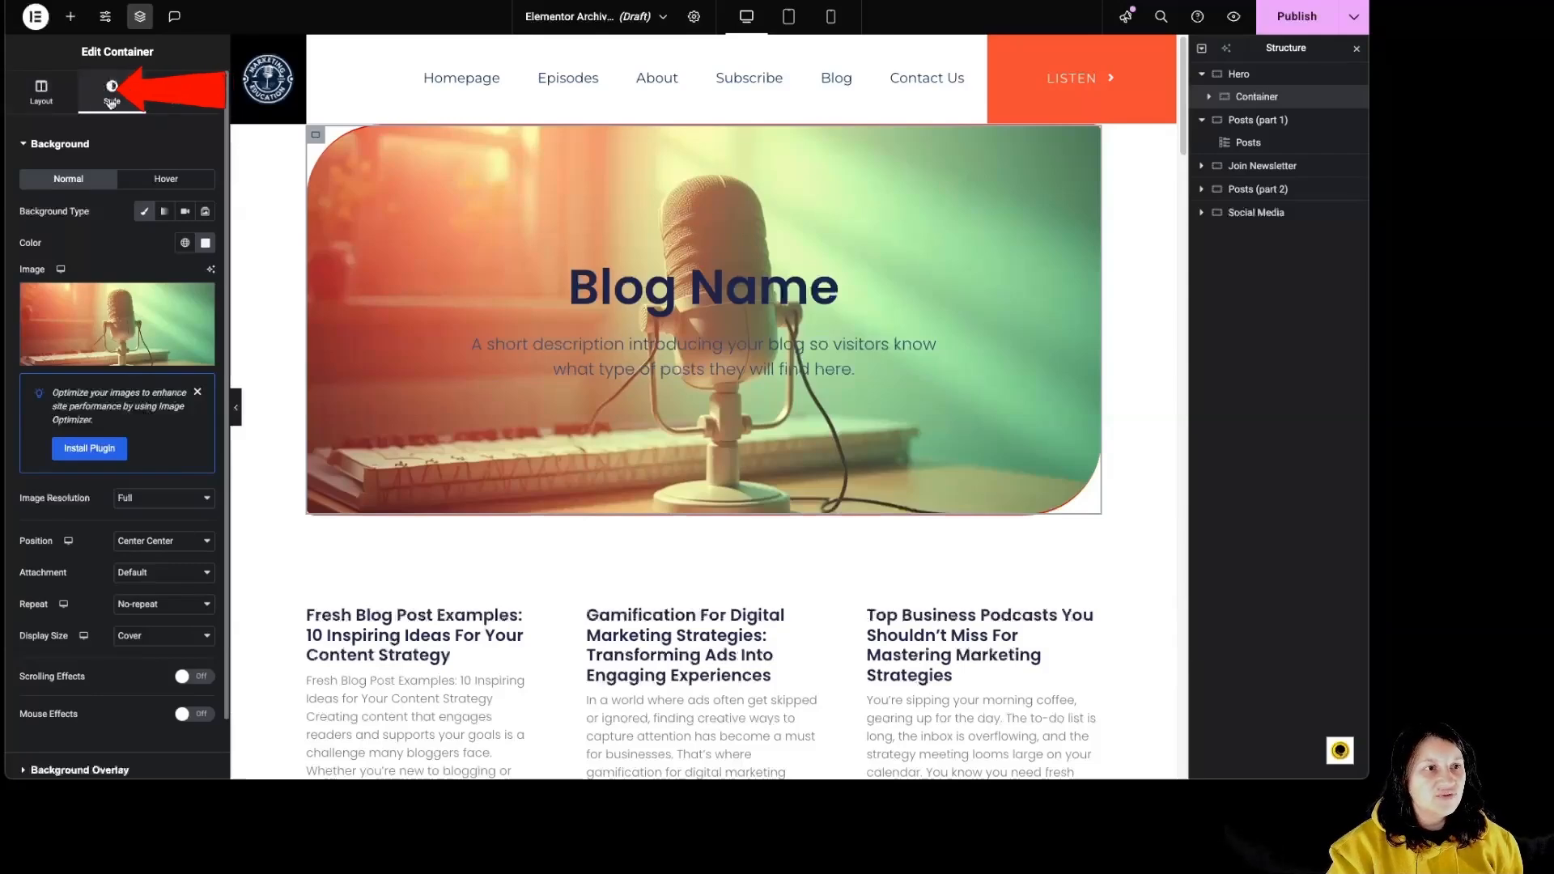
click(112, 314)
click(930, 538)
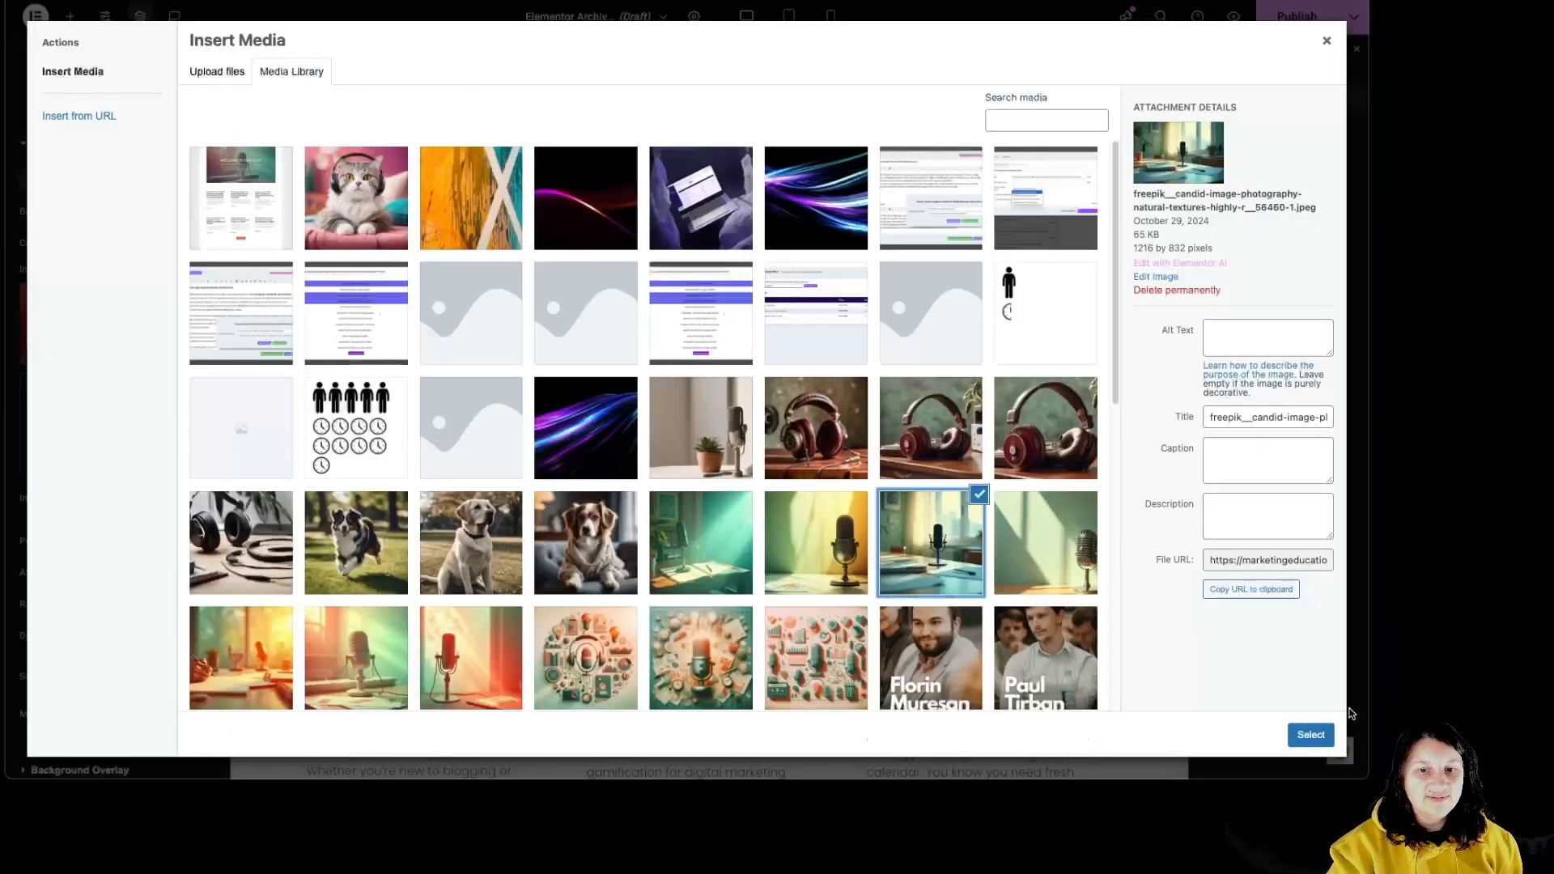
click(1311, 734)
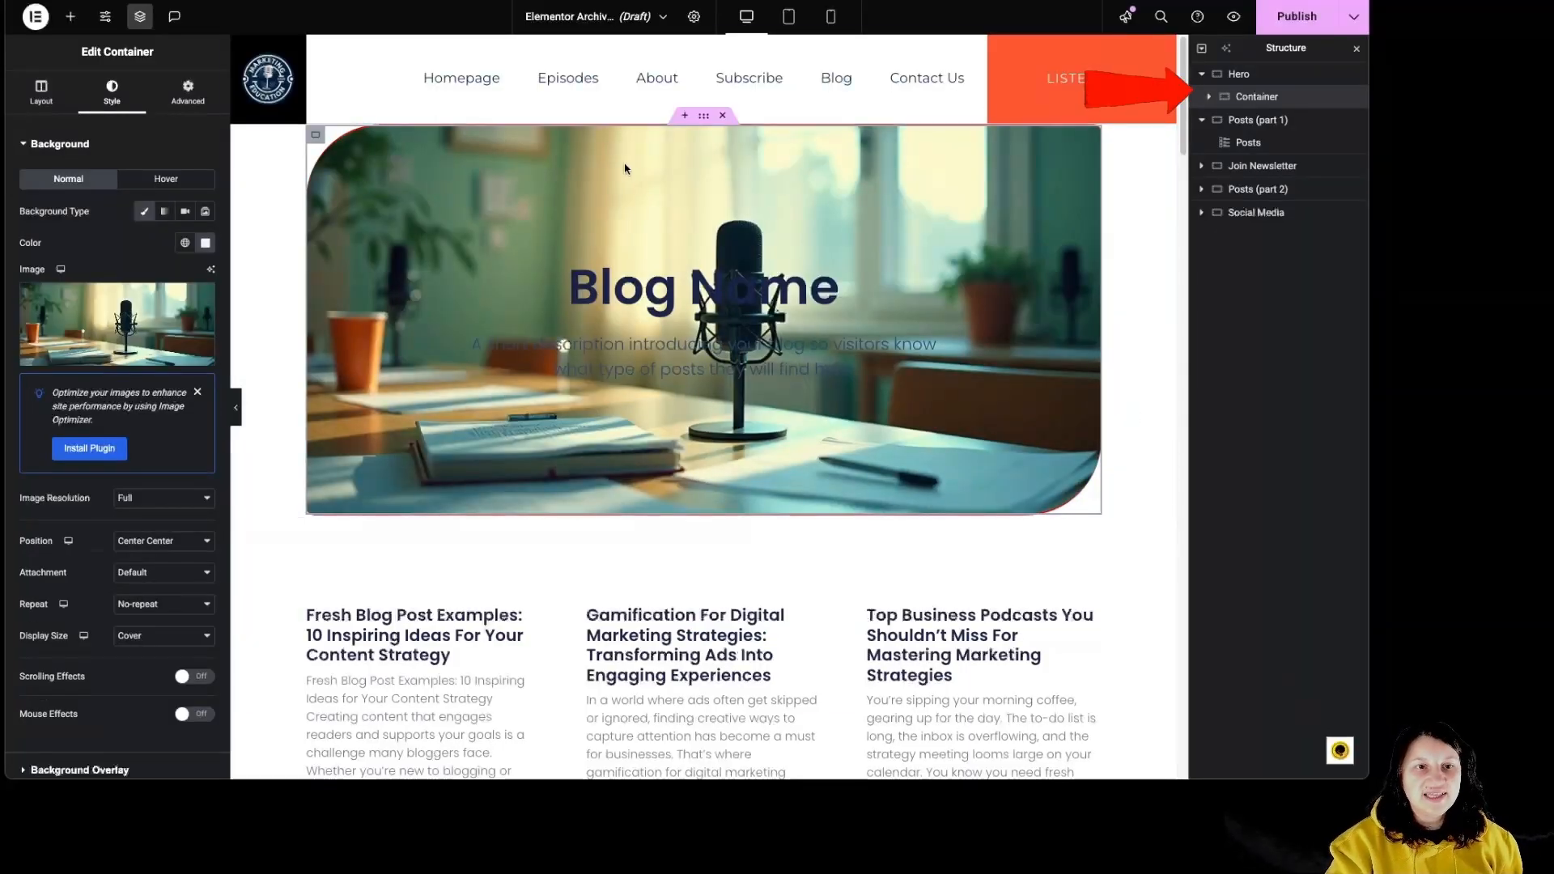